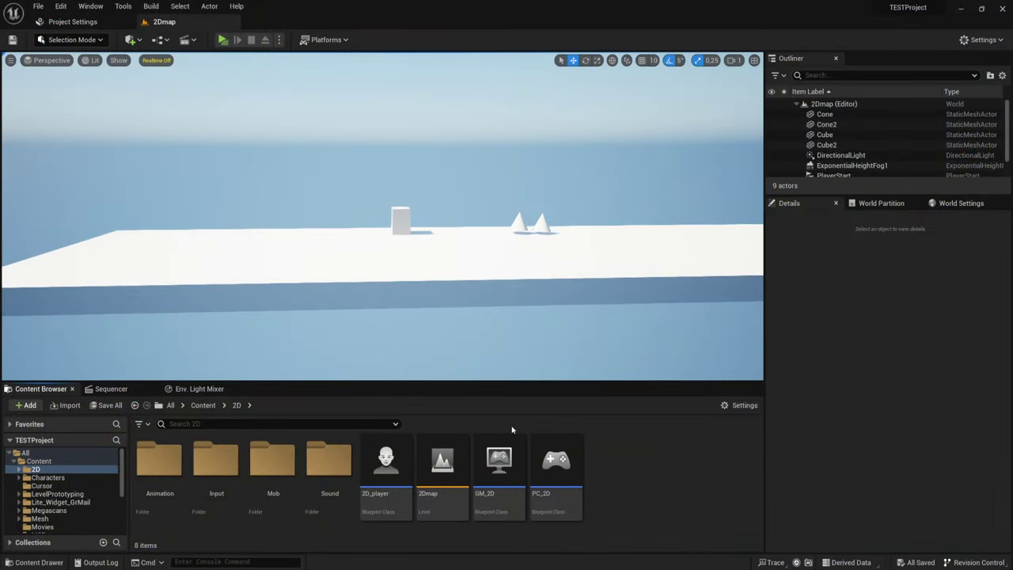
Make a new folder named textMap inside the 2D content folder.
{"action": "right_click", "coordinate": [625, 474]}
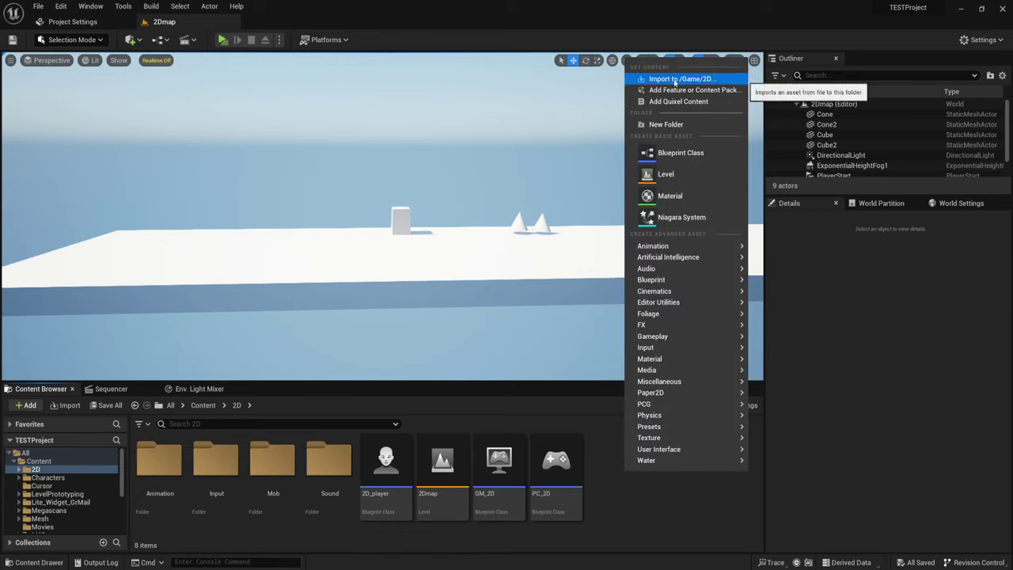
{"action": "left_click", "coordinate": [665, 124]}
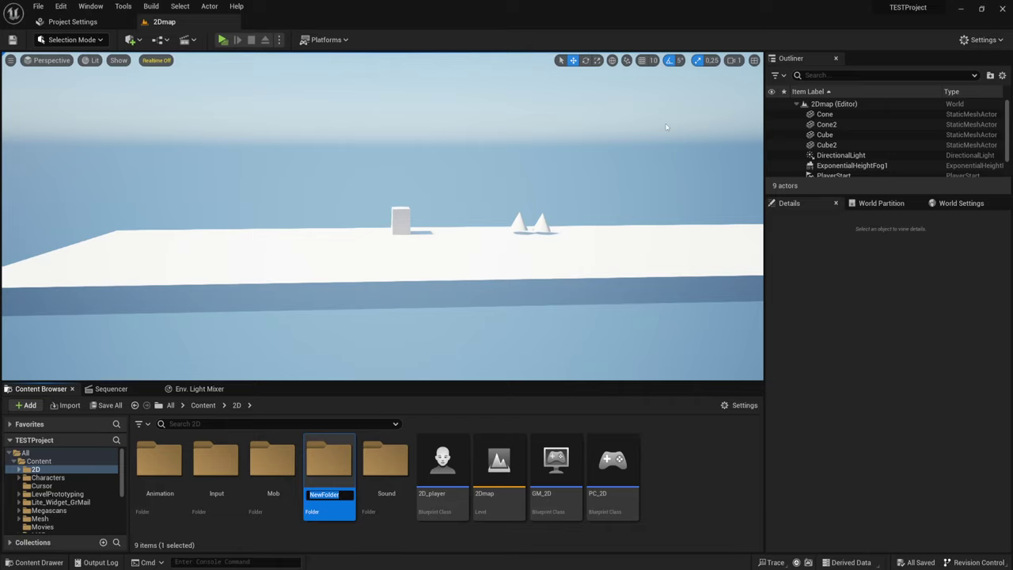
{"action": "type", "text": "Ey"}
{"action": "key", "text": "BackSpace"}
{"action": "key", "text": "BackSpace"}
{"action": "type", "text": "te"}
{"action": "key", "text": "Return"}
{"action": "key", "text": "Return"}
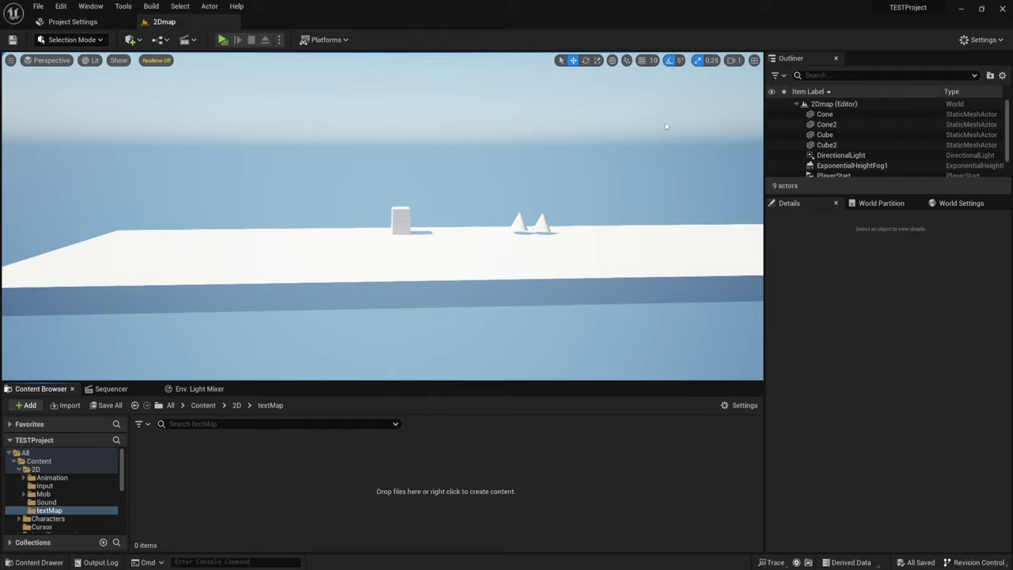
Import all six tileset PNG files into the textMap folder.
{"action": "right_click", "coordinate": [219, 498]}
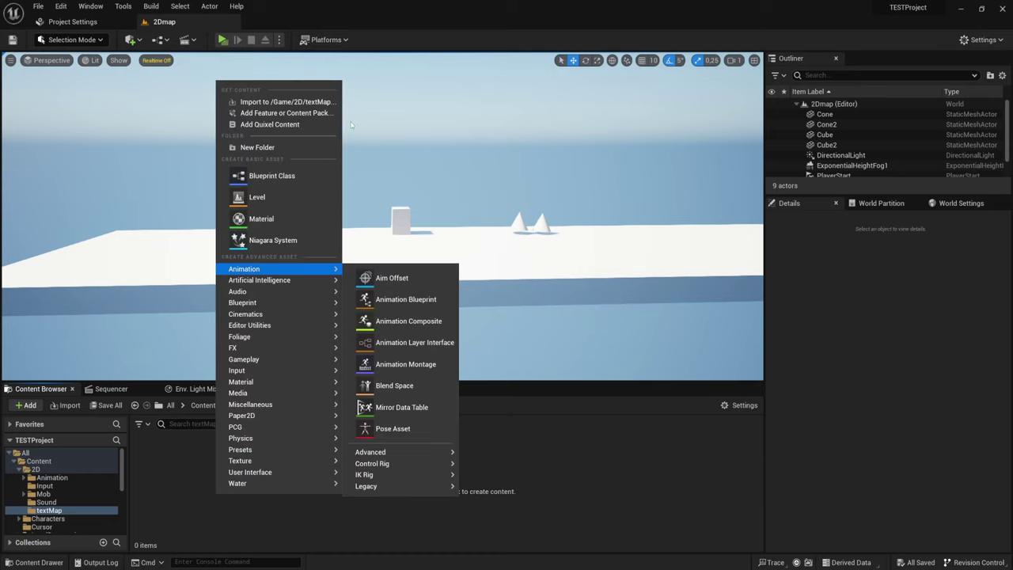
{"action": "left_click", "coordinate": [253, 101]}
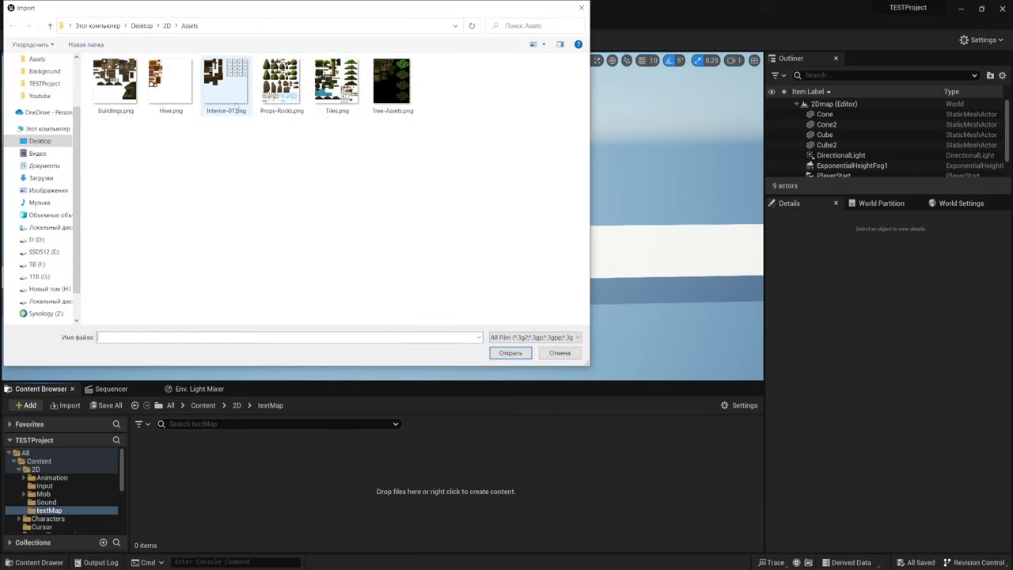
{"action": "left_click_drag", "start_coordinate": [106, 142], "coordinate": [404, 83]}
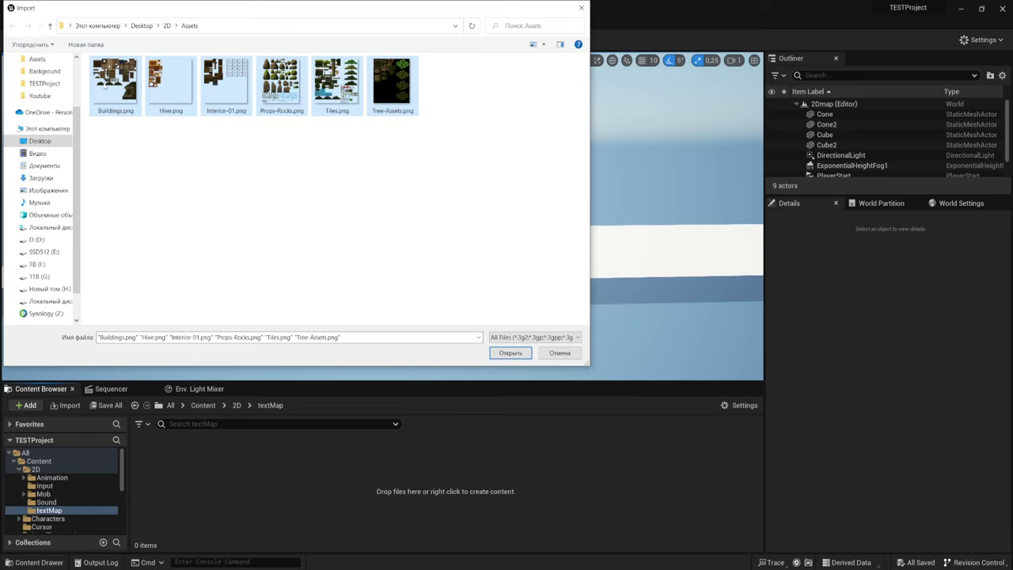
{"action": "left_click", "coordinate": [511, 353]}
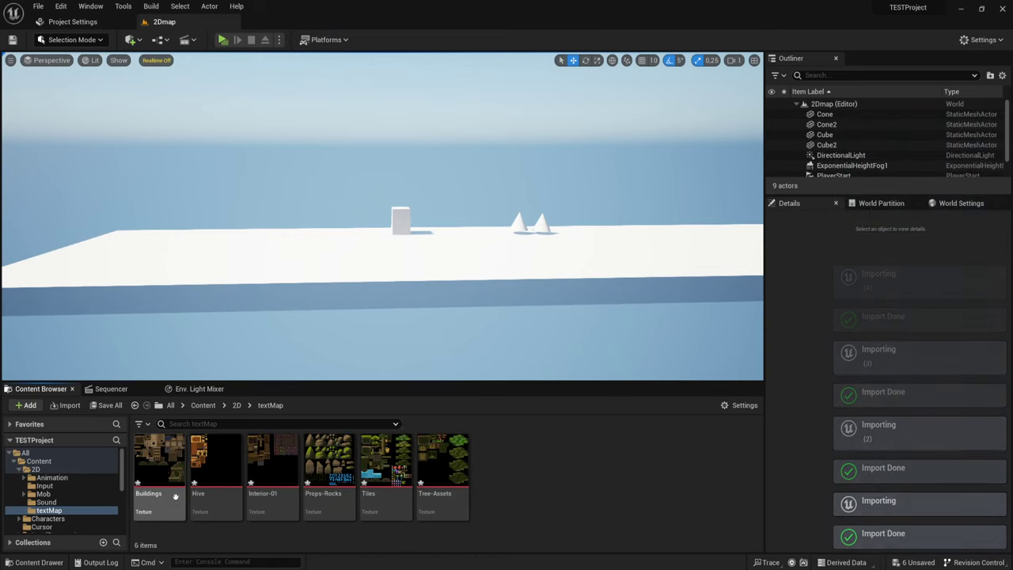
Apply Paper2D texture settings to all six imported textures, Buildings through Tiles.
{"action": "left_click", "coordinate": [158, 463]}
{"action": "left_click", "coordinate": [448, 454], "text": "shift"}
{"action": "right_click", "coordinate": [448, 455]}
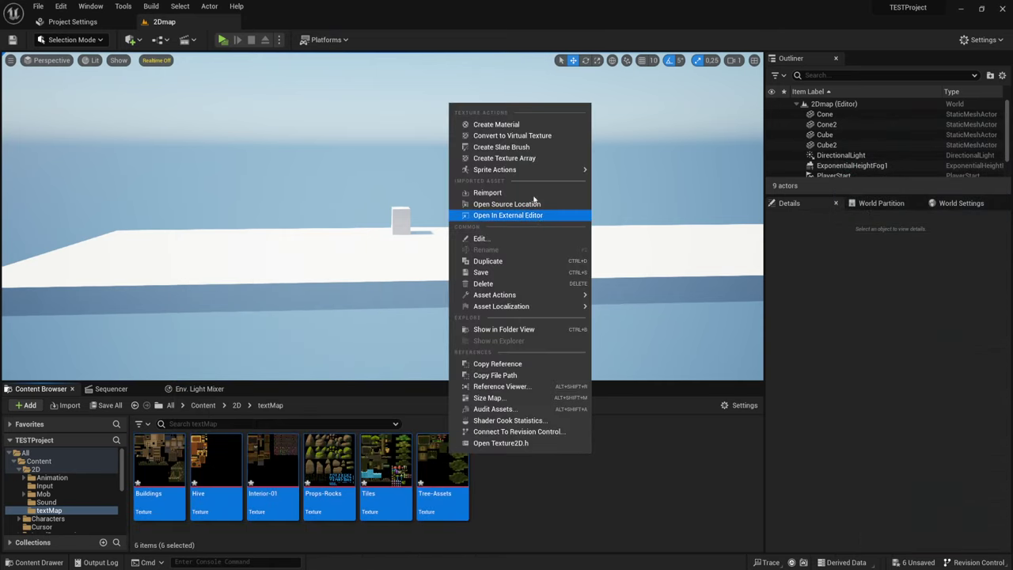
{"action": "mouse_move", "coordinate": [533, 169]}
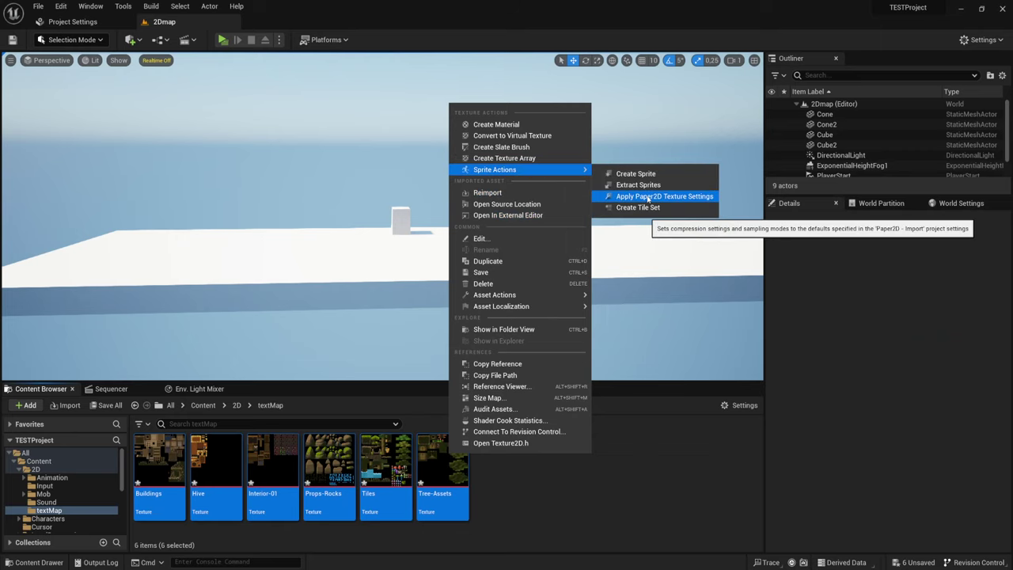
{"action": "left_click", "coordinate": [648, 197]}
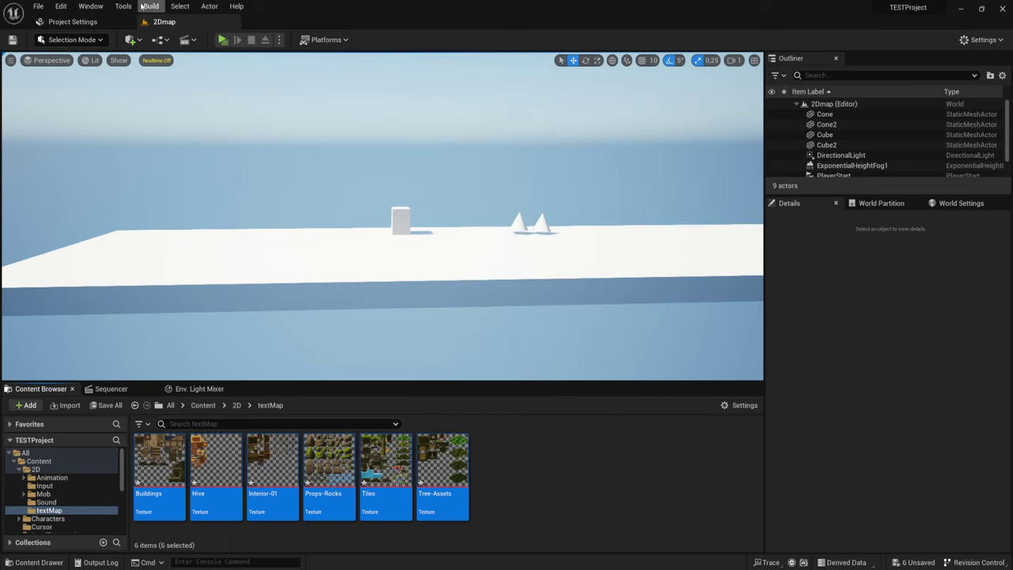
Import the five coloured tree PNGs from the 2D/Trees folder into textMap.
{"action": "left_click", "coordinate": [519, 520]}
{"action": "right_click", "coordinate": [515, 478]}
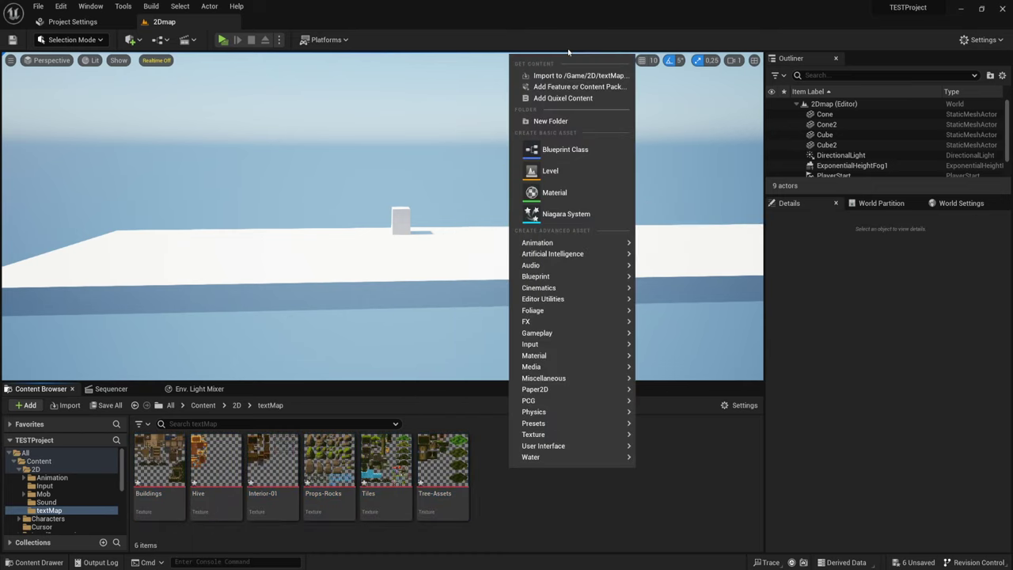
{"action": "left_click", "coordinate": [559, 74]}
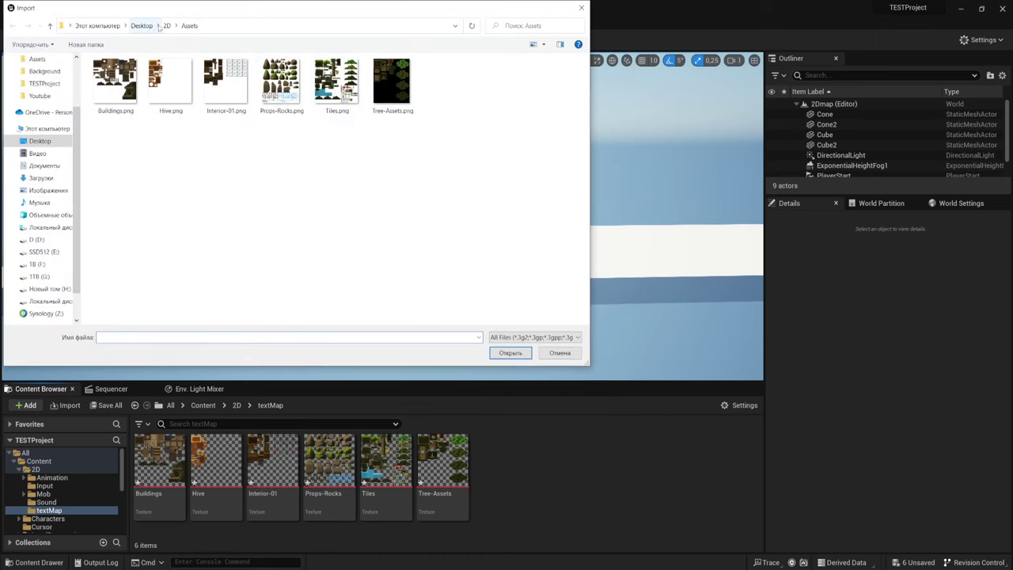
{"action": "left_click", "coordinate": [167, 26]}
{"action": "double_click", "coordinate": [114, 152]}
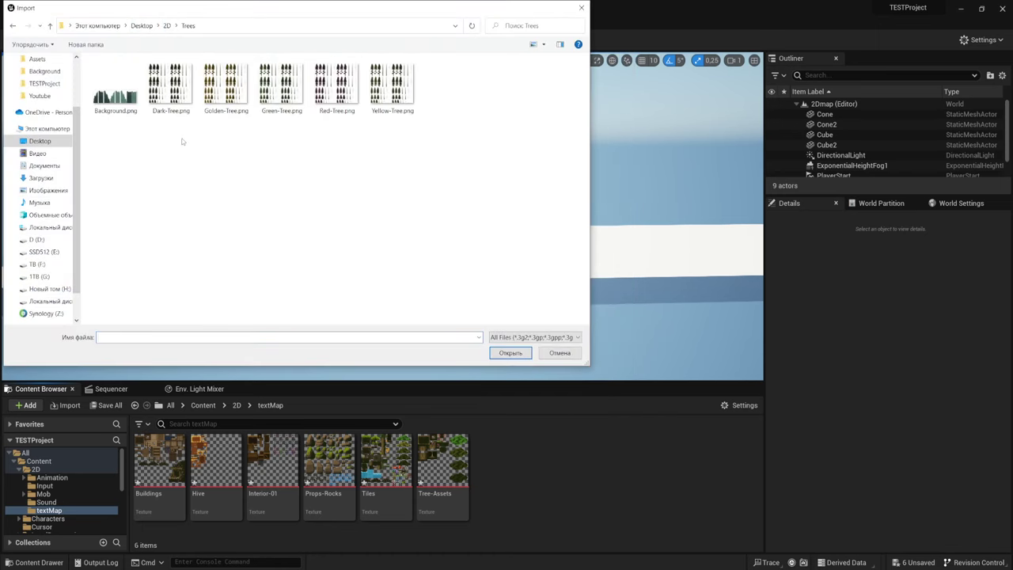
{"action": "left_click_drag", "start_coordinate": [167, 127], "coordinate": [491, 73]}
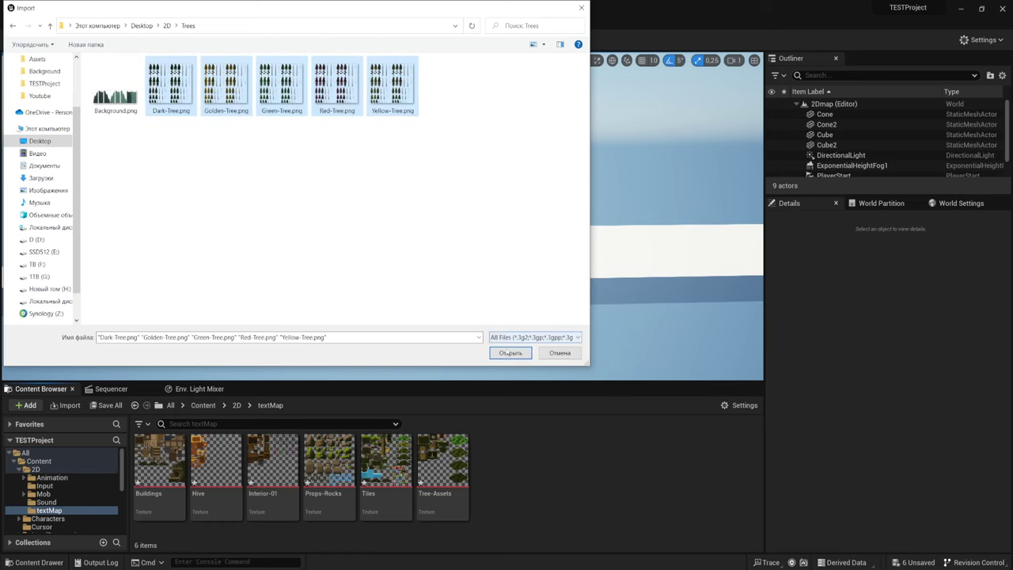
{"action": "left_click", "coordinate": [513, 352]}
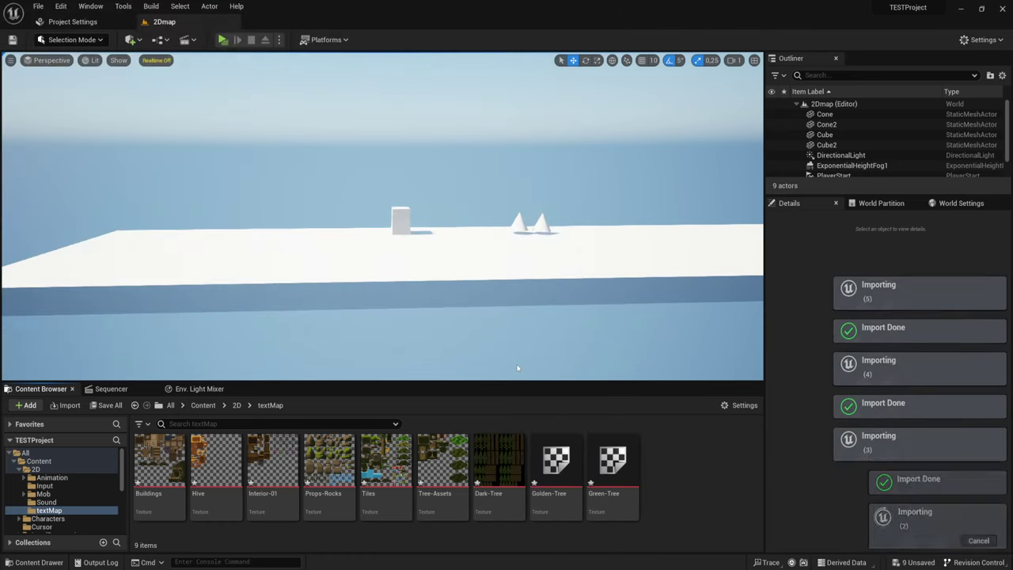
Apply Paper2D texture settings to the Dark-Tree through Yellow-Tree textures.
{"action": "left_click", "coordinate": [498, 466]}
{"action": "left_click", "coordinate": [726, 467], "text": "shift"}
{"action": "right_click", "coordinate": [727, 466]}
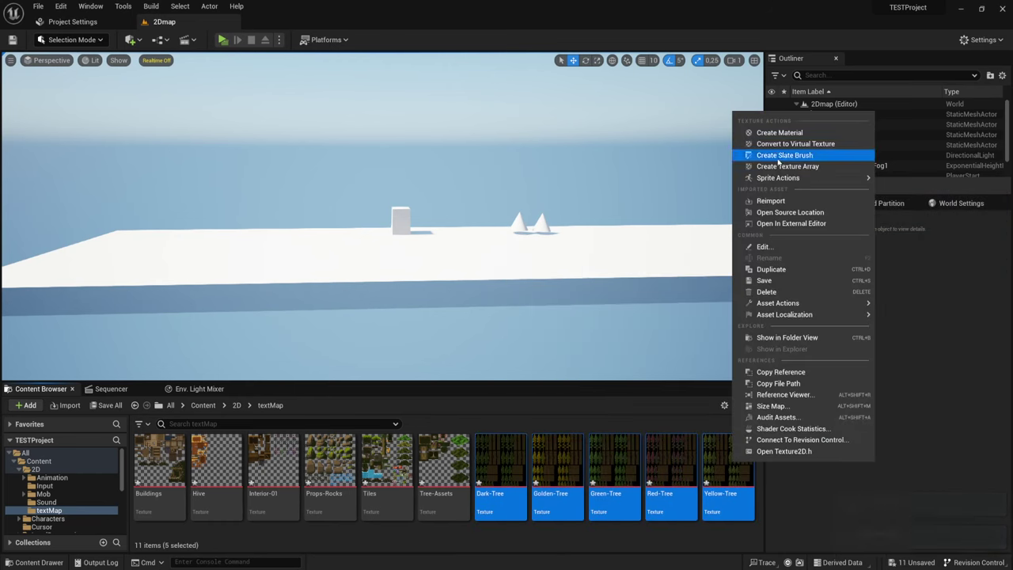
{"action": "mouse_move", "coordinate": [839, 177]}
{"action": "left_click", "coordinate": [904, 205]}
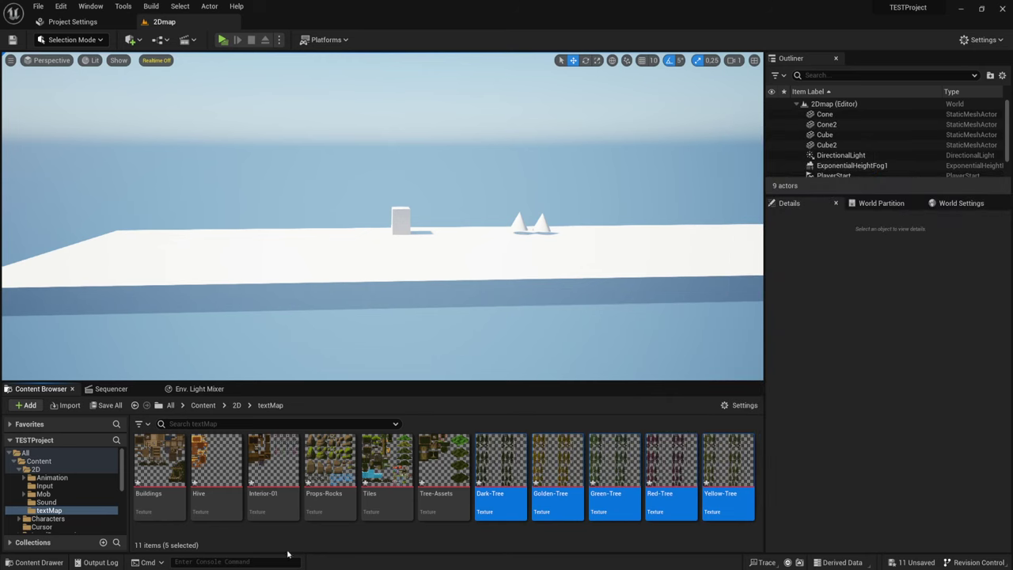
{"action": "left_click", "coordinate": [275, 506]}
Import Background.png from the Desktop/2D/Background folder into textMap, giving twelve textures.
{"action": "right_click", "coordinate": [281, 535]}
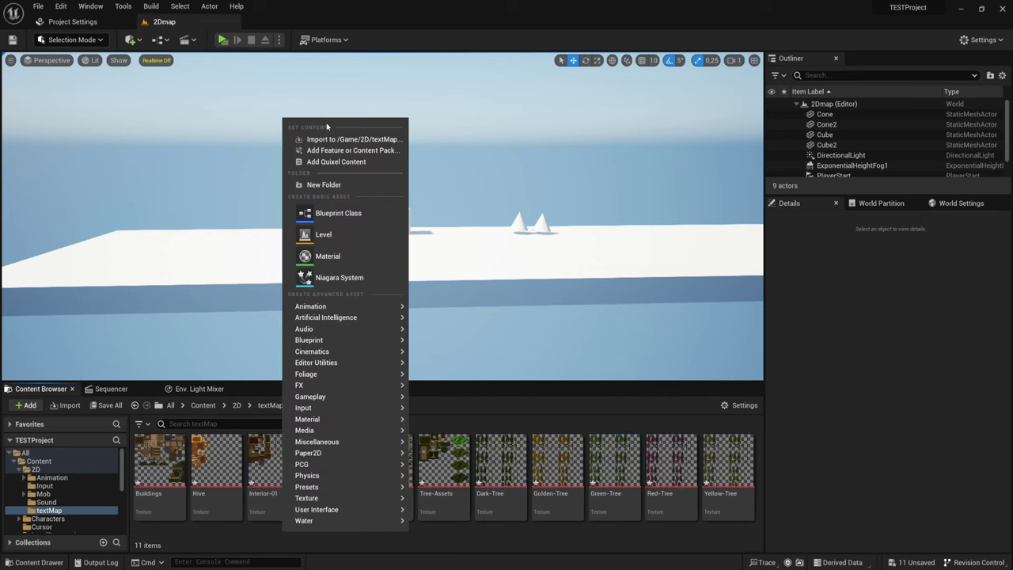
{"action": "left_click", "coordinate": [332, 138]}
{"action": "left_click", "coordinate": [166, 25]}
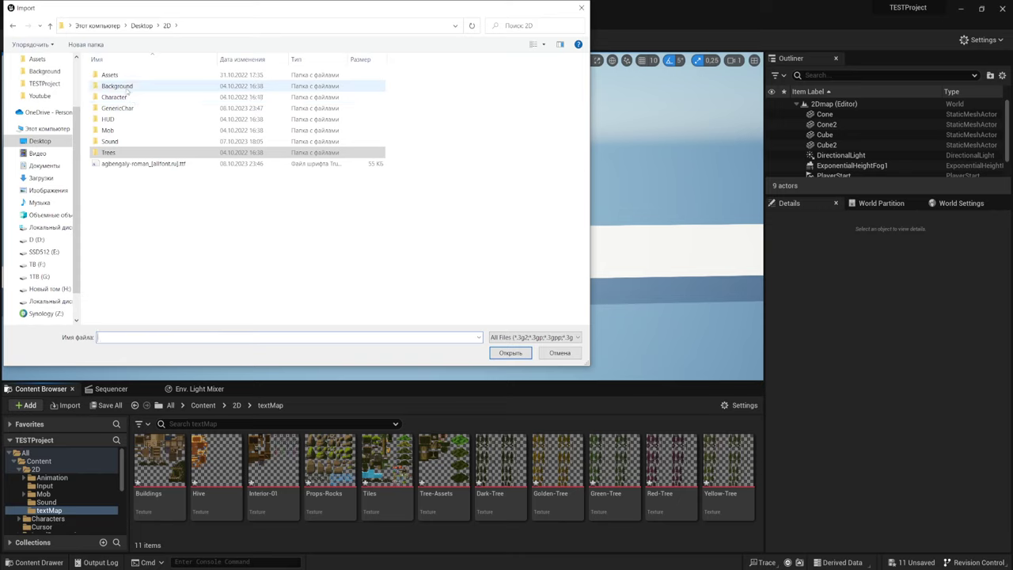
{"action": "left_click", "coordinate": [125, 89]}
{"action": "double_click", "coordinate": [124, 89]}
{"action": "left_click", "coordinate": [119, 99]}
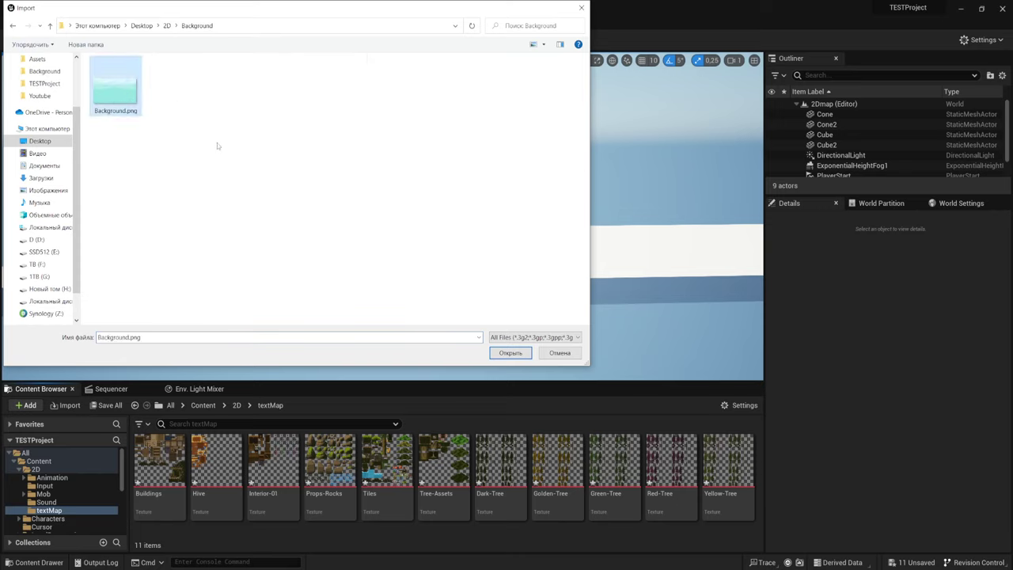
{"action": "left_click", "coordinate": [511, 353]}
{"action": "scroll", "coordinate": [377, 455], "scroll_direction": "down", "scroll_amount": 2}
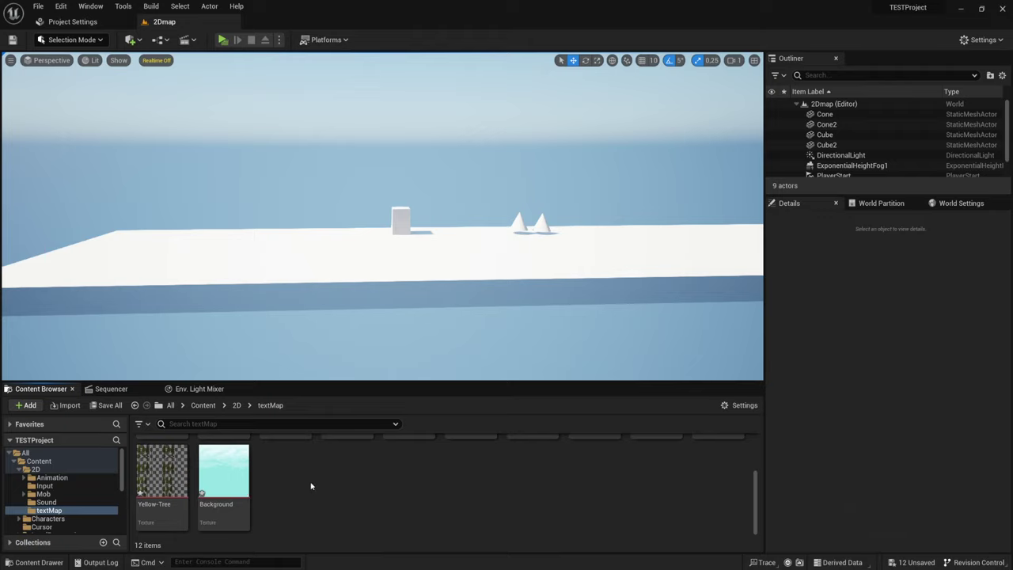
{"action": "scroll", "coordinate": [310, 486], "scroll_direction": "up", "scroll_amount": 1}
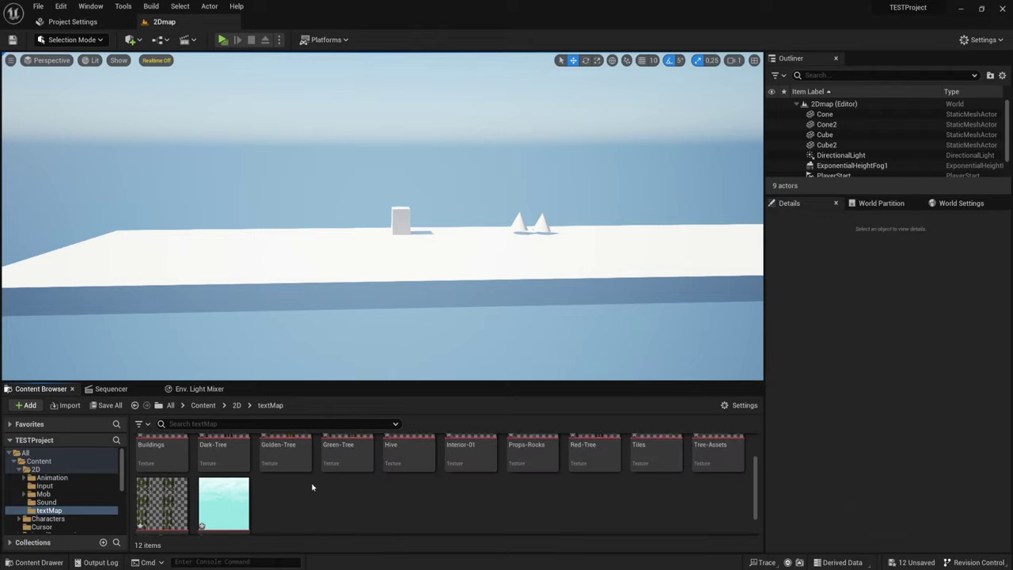
{"action": "scroll", "coordinate": [312, 486], "scroll_direction": "down", "scroll_amount": 1}
{"action": "scroll", "coordinate": [307, 488], "scroll_direction": "up", "scroll_amount": 1}
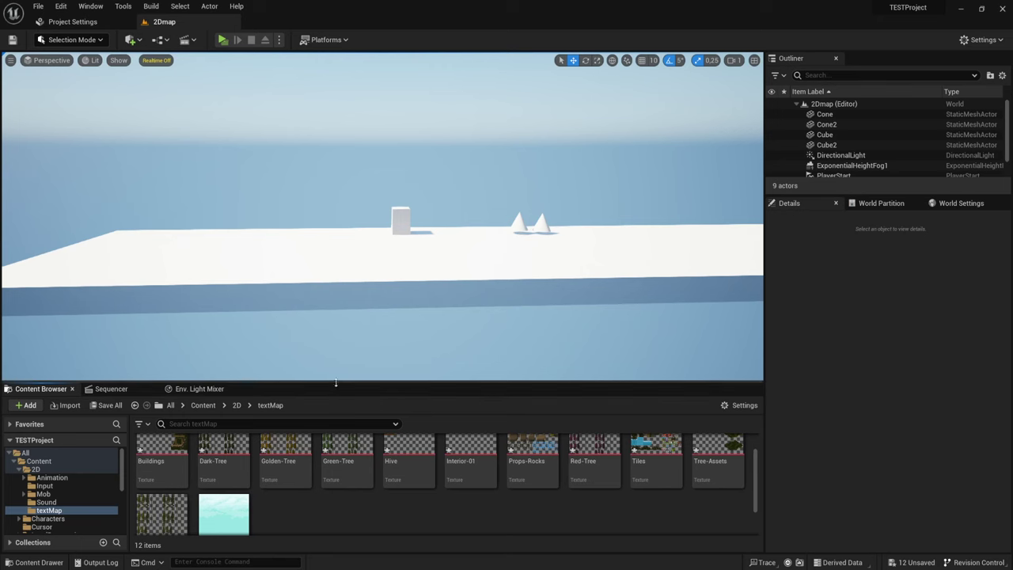
Enlarge the Content Browser and apply Paper2D texture settings to the Background texture.
{"action": "left_click_drag", "start_coordinate": [337, 382], "coordinate": [337, 313]}
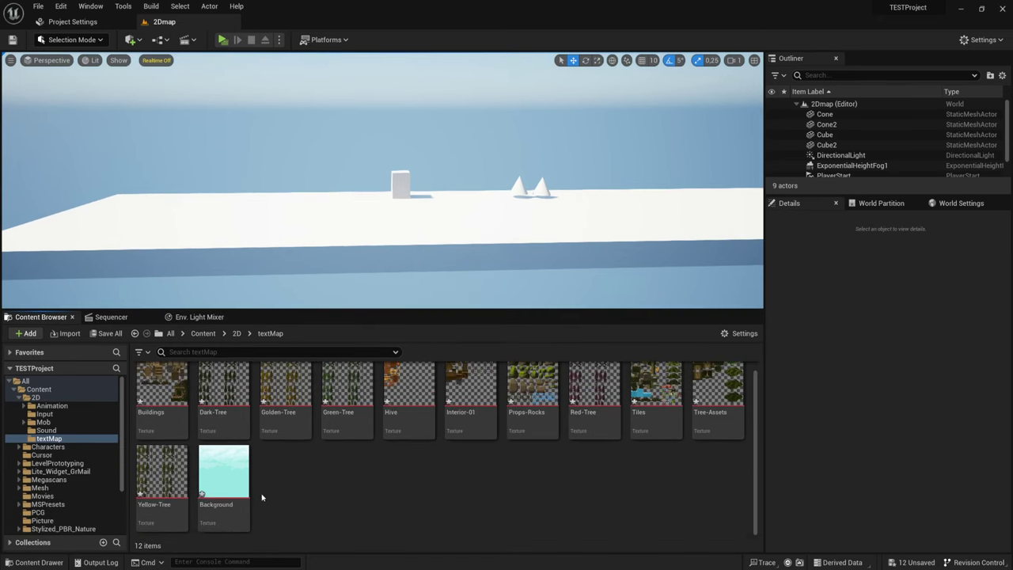
{"action": "scroll", "coordinate": [262, 497], "scroll_direction": "up", "scroll_amount": 1}
{"action": "scroll", "coordinate": [277, 468], "scroll_direction": "down", "scroll_amount": 1}
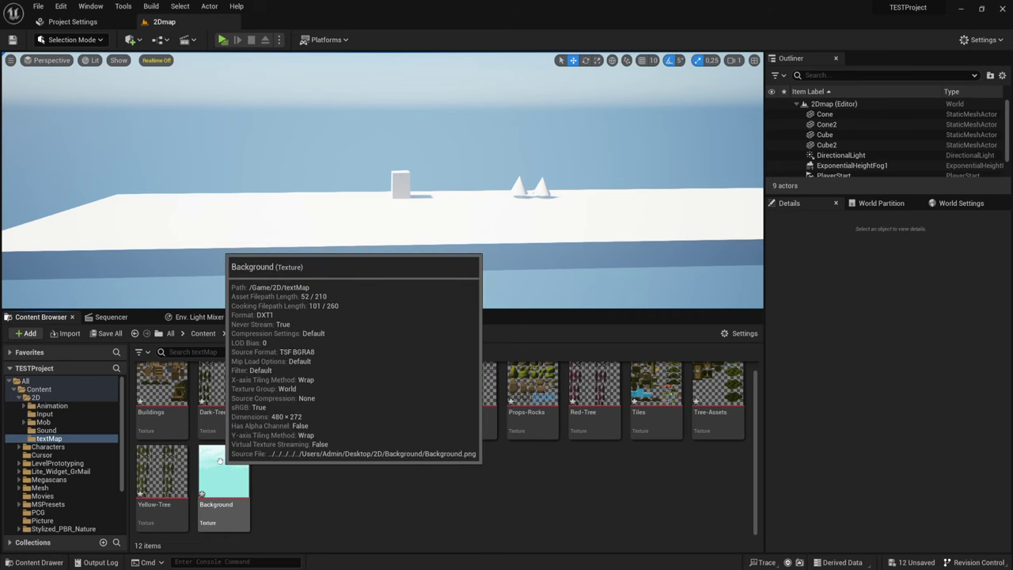
{"action": "right_click", "coordinate": [216, 460]}
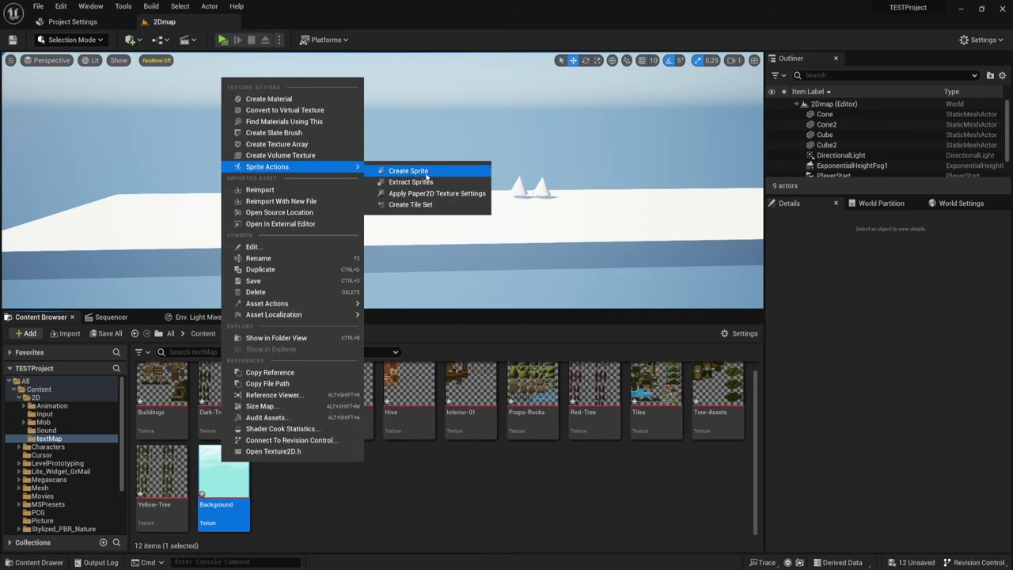
{"action": "left_click", "coordinate": [431, 193]}
{"action": "mouse_move", "coordinate": [233, 475]}
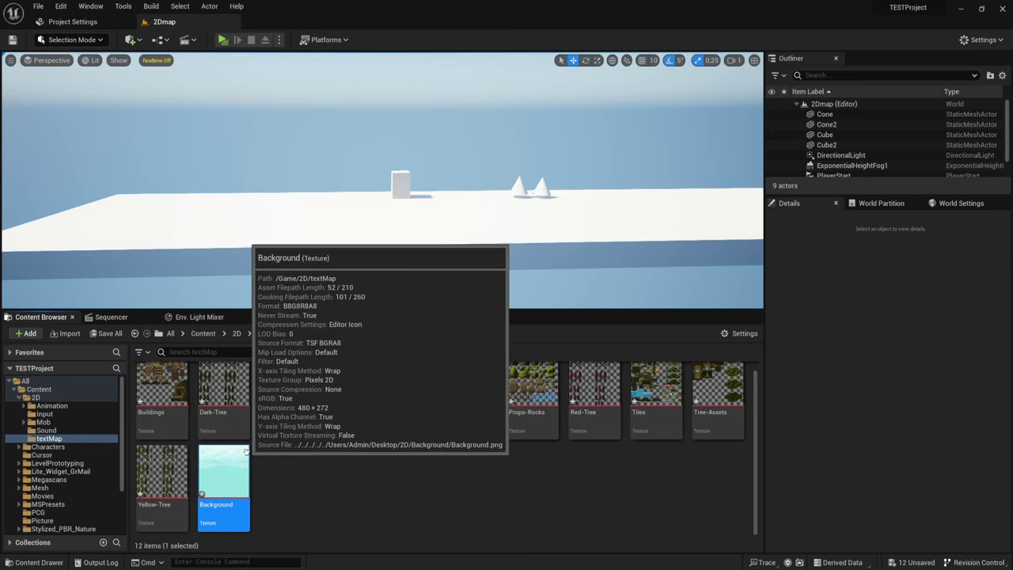
Create a Background_TileSet from the Background texture via Sprite Actions.
{"action": "right_click", "coordinate": [246, 452]}
{"action": "mouse_move", "coordinate": [328, 157]}
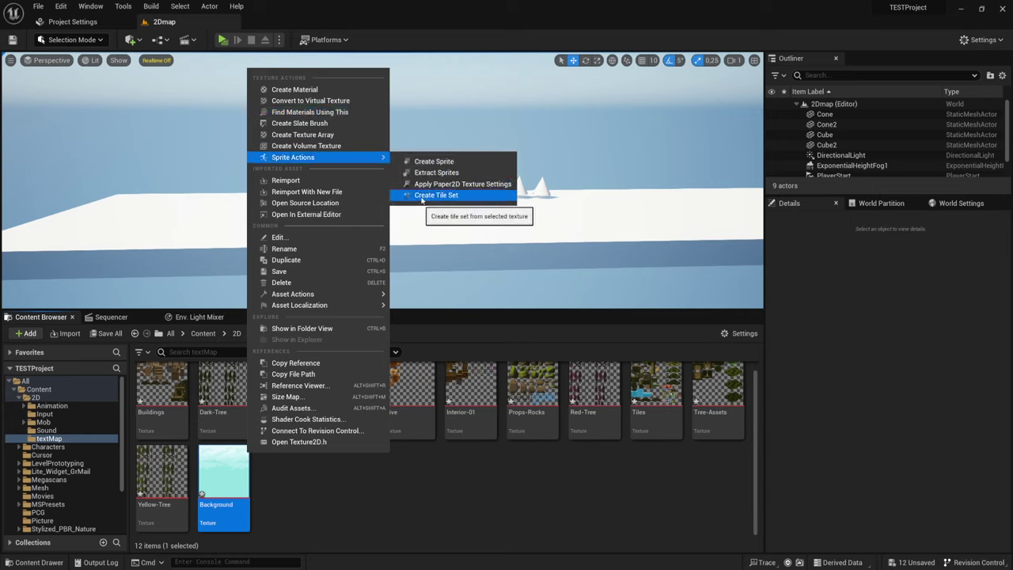
{"action": "left_click", "coordinate": [446, 197]}
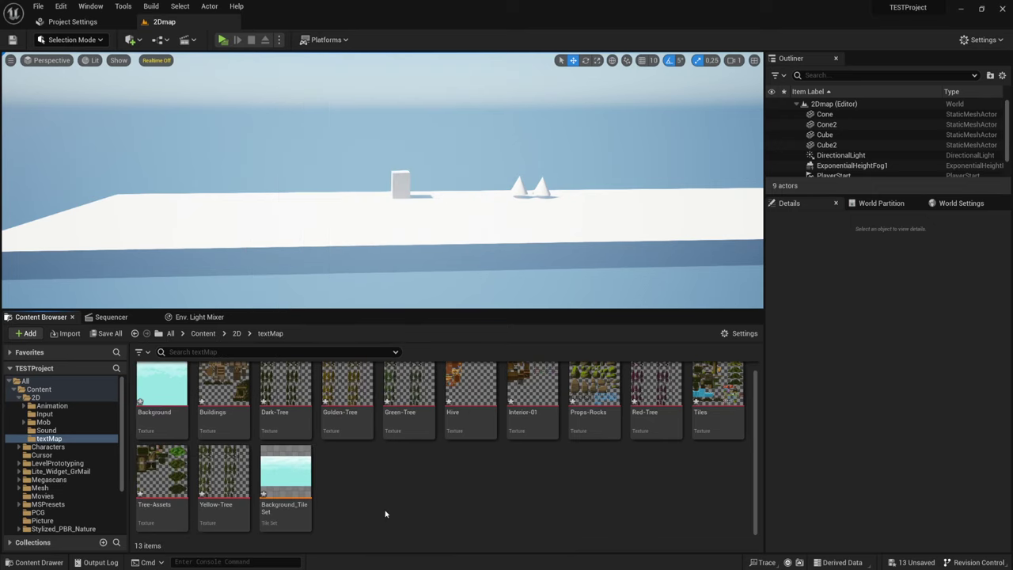
Open Background_TileSet and set Tile Size X and Y to 16, yielding a 30 × 17 grid.
{"action": "double_click", "coordinate": [293, 466]}
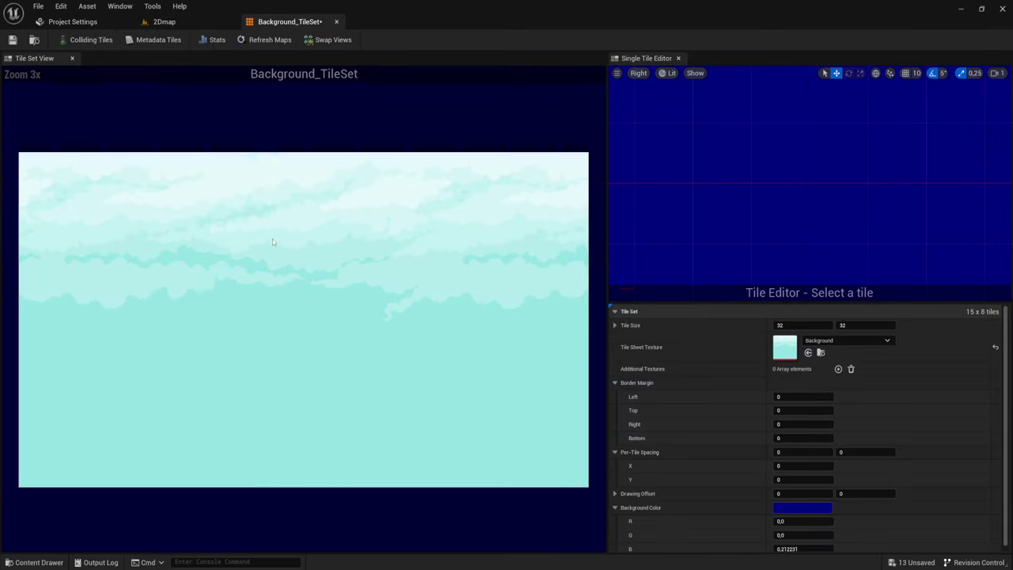
{"action": "left_click_drag", "start_coordinate": [22, 157], "coordinate": [587, 475]}
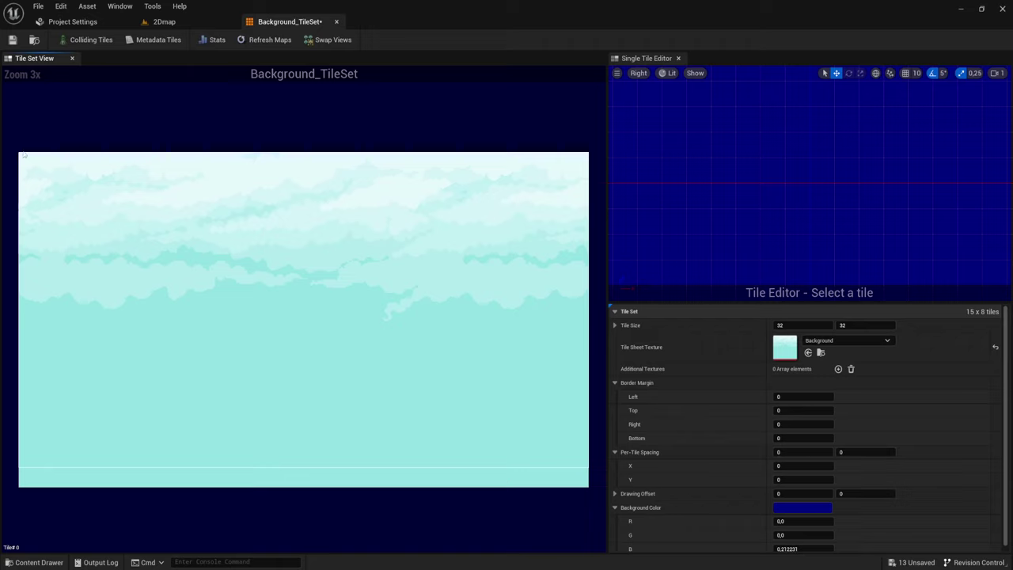
{"action": "left_click_drag", "start_coordinate": [24, 156], "coordinate": [589, 495]}
{"action": "left_click", "coordinate": [790, 325]}
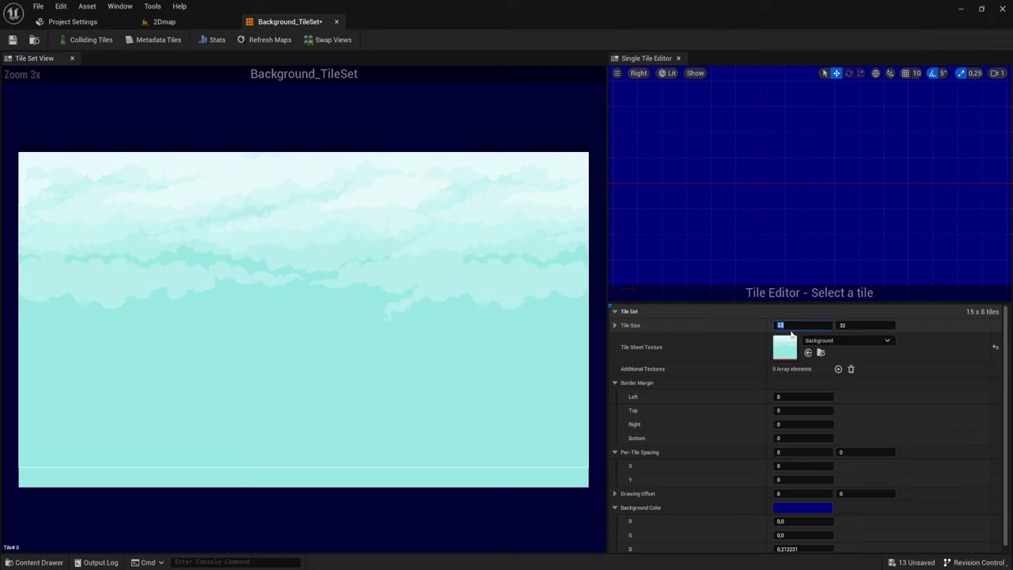
{"action": "type", "text": "16"}
{"action": "key", "text": "Tab"}
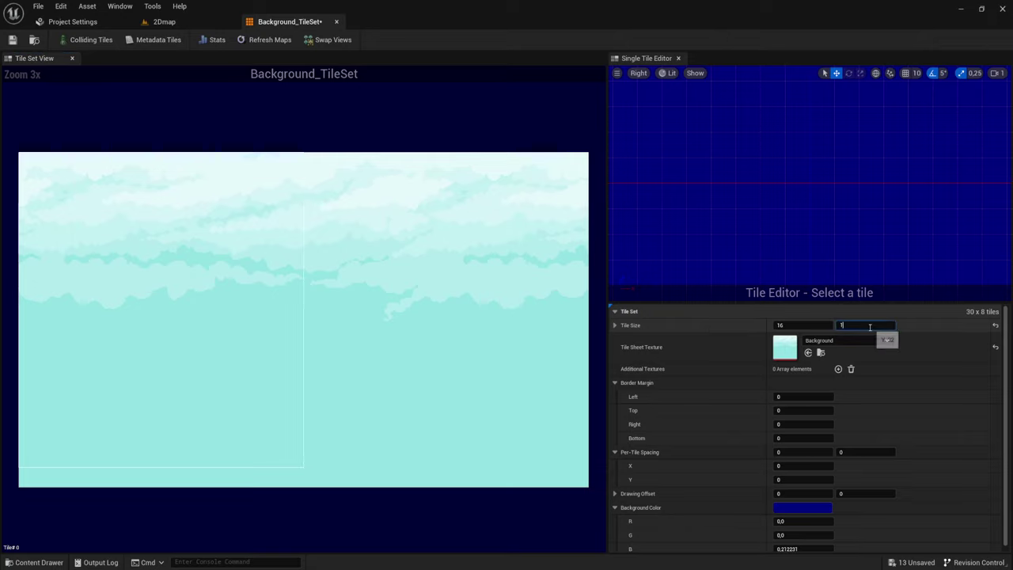
{"action": "type", "text": "16"}
{"action": "key", "text": "Return"}
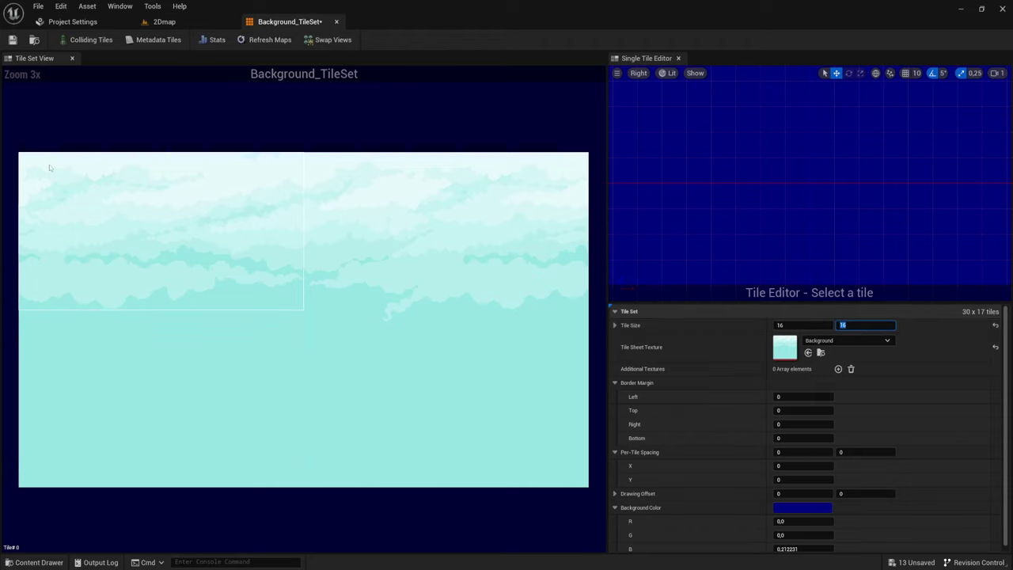
{"action": "left_click", "coordinate": [49, 167]}
{"action": "mouse_move", "coordinate": [25, 156]}
{"action": "left_mouse_down"}
{"action": "mouse_move", "coordinate": [527, 444]}
{"action": "mouse_move", "coordinate": [591, 501]}
{"action": "left_mouse_up"}
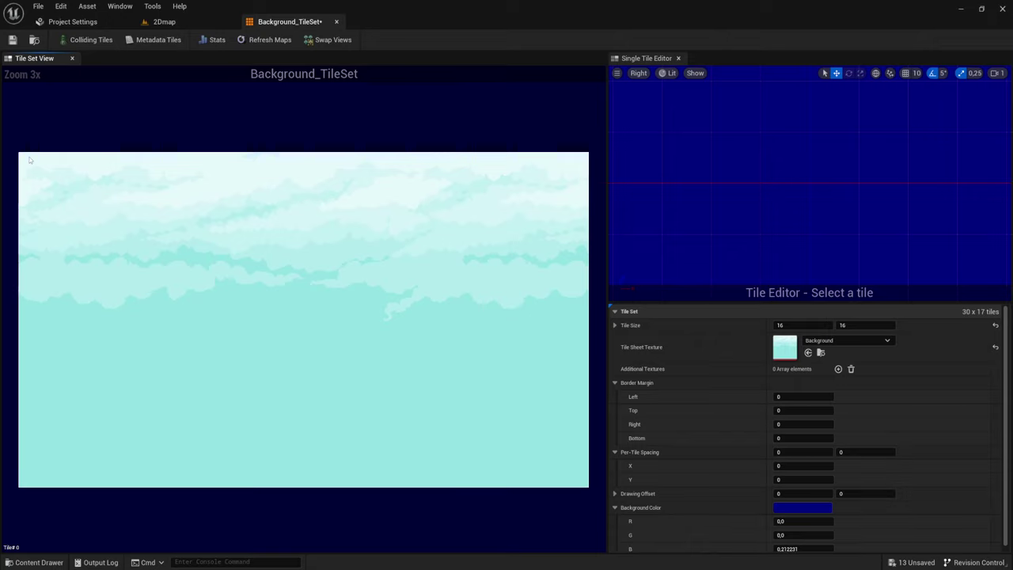
{"action": "left_click_drag", "start_coordinate": [30, 159], "coordinate": [100, 211]}
Inspect sky and cloud tiles #126, #164, #163, #284 and #134 in the Single Tile Editor.
{"action": "left_click", "coordinate": [146, 235]}
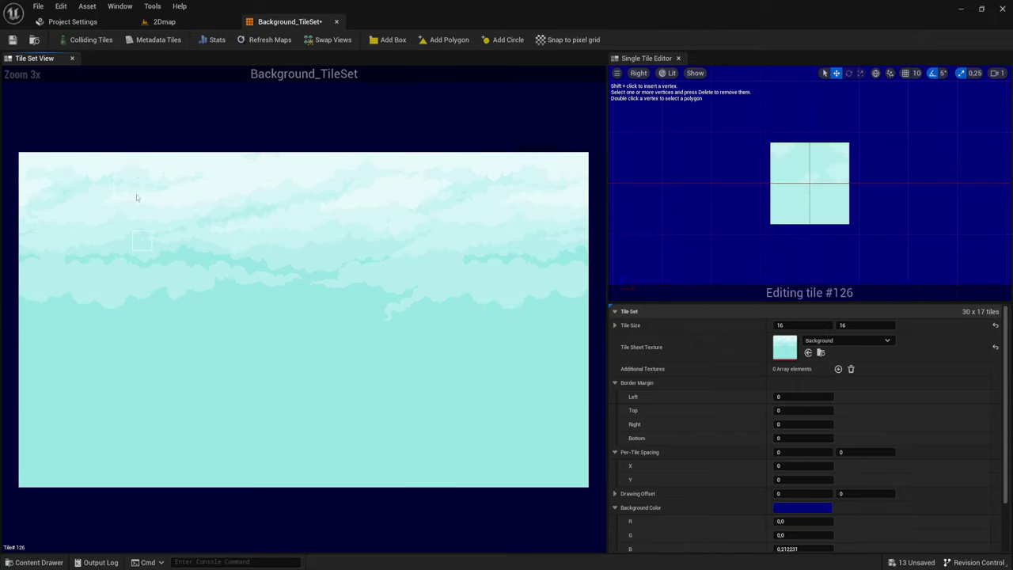
{"action": "left_click", "coordinate": [290, 264]}
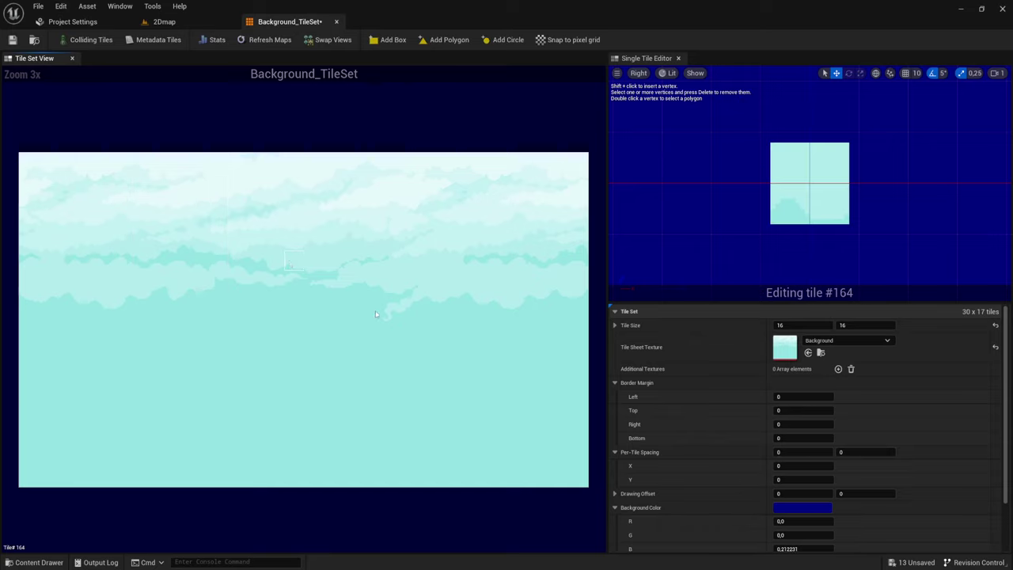
{"action": "left_click_drag", "start_coordinate": [292, 237], "coordinate": [411, 324]}
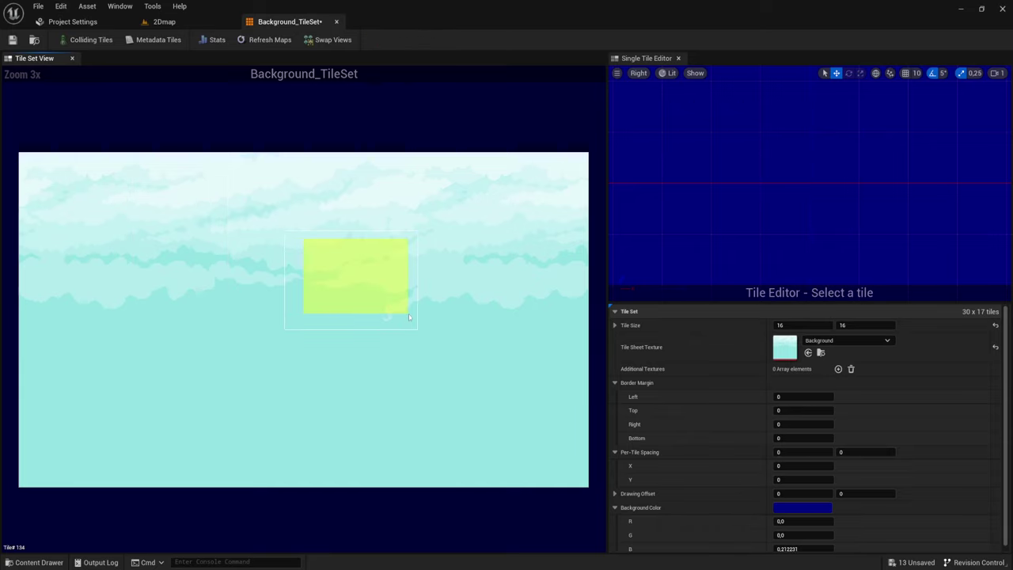
{"action": "left_click", "coordinate": [276, 256]}
{"action": "mouse_move", "coordinate": [269, 273]}
{"action": "left_mouse_down"}
{"action": "mouse_move", "coordinate": [302, 302]}
{"action": "mouse_move", "coordinate": [345, 301]}
{"action": "left_mouse_up"}
{"action": "left_click", "coordinate": [293, 340]}
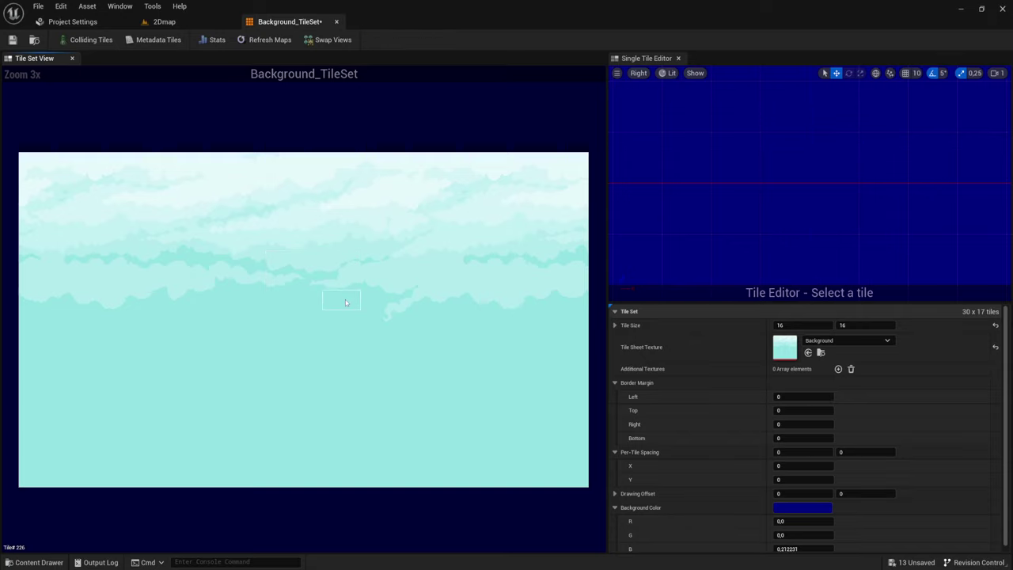
{"action": "left_click", "coordinate": [293, 240]}
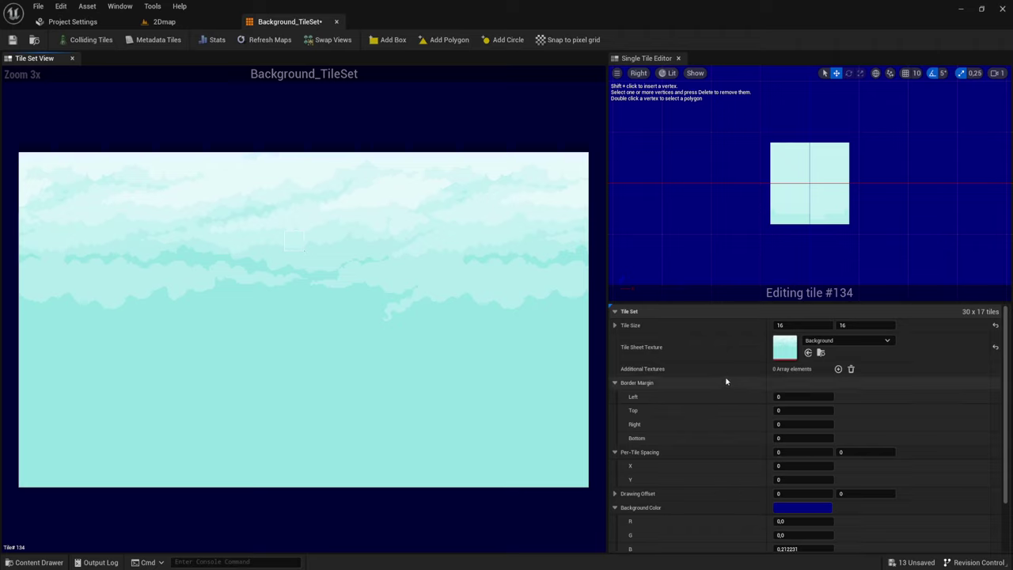
Clear the edited tile, then view tile #96 and finally tile #249.
{"action": "scroll", "coordinate": [717, 376], "scroll_direction": "down", "scroll_amount": 1}
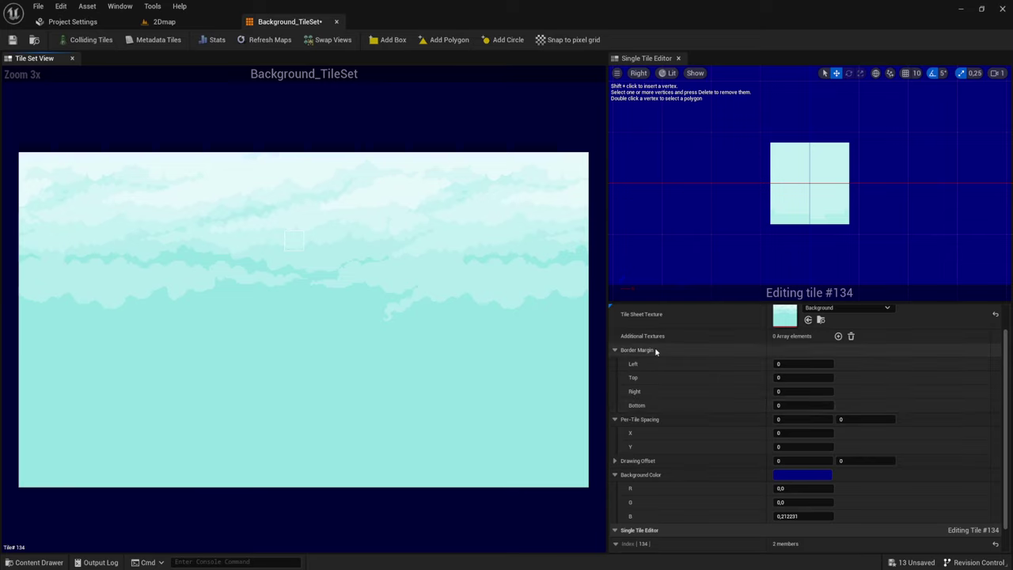
{"action": "left_click", "coordinate": [32, 171]}
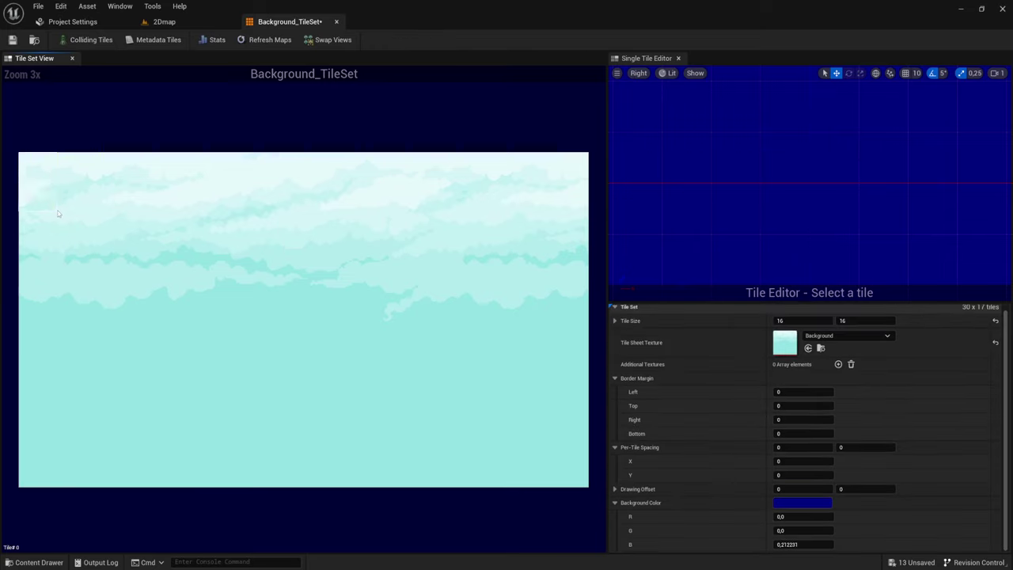
{"action": "left_click", "coordinate": [138, 227]}
{"action": "left_click_drag", "start_coordinate": [21, 158], "coordinate": [100, 290]}
{"action": "left_click", "coordinate": [198, 319]}
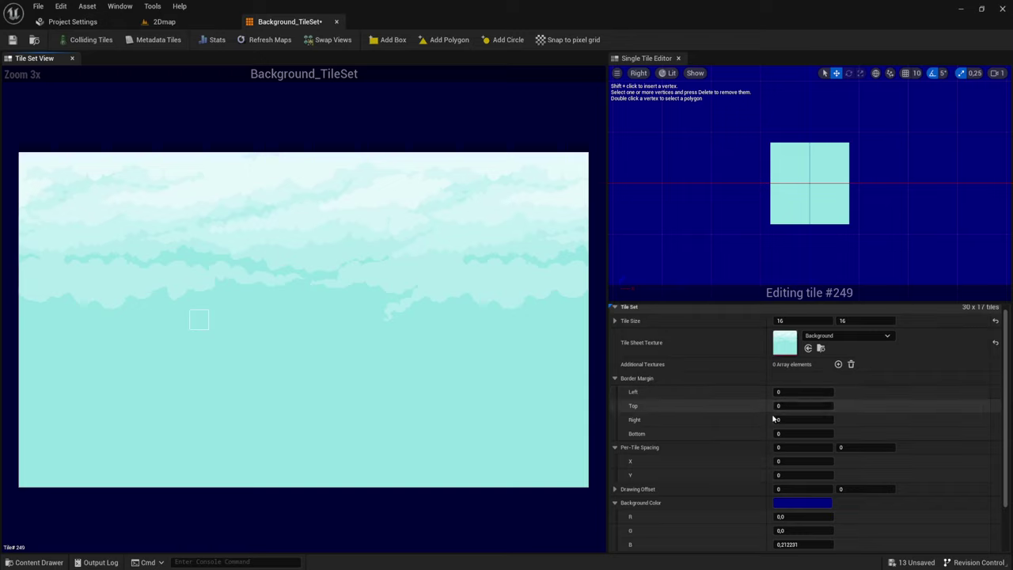
Try a left border margin of 20 and inspect the shifted tile grid.
{"action": "left_click", "coordinate": [804, 392]}
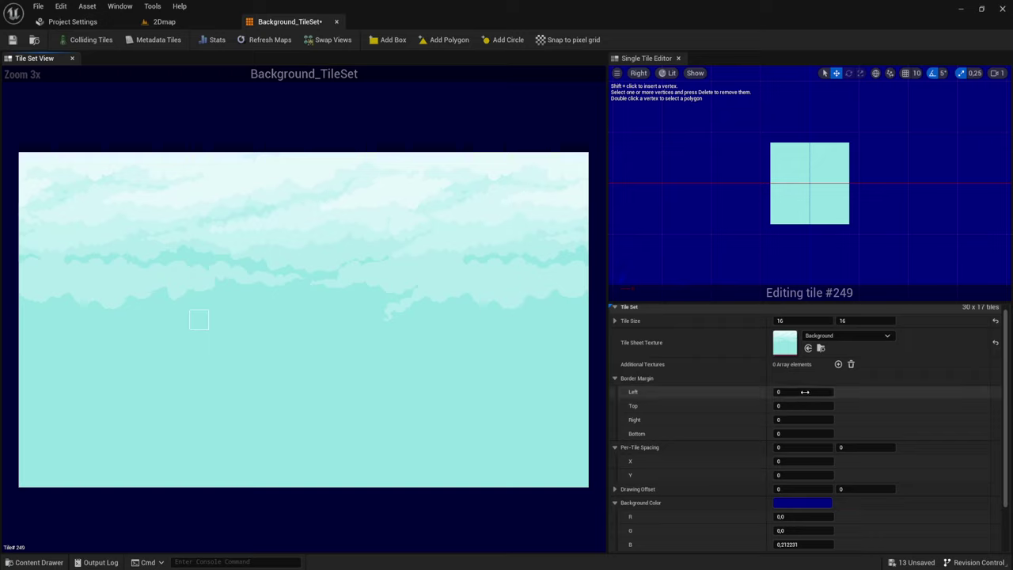
{"action": "type", "text": "28"}
{"action": "key", "text": "Return"}
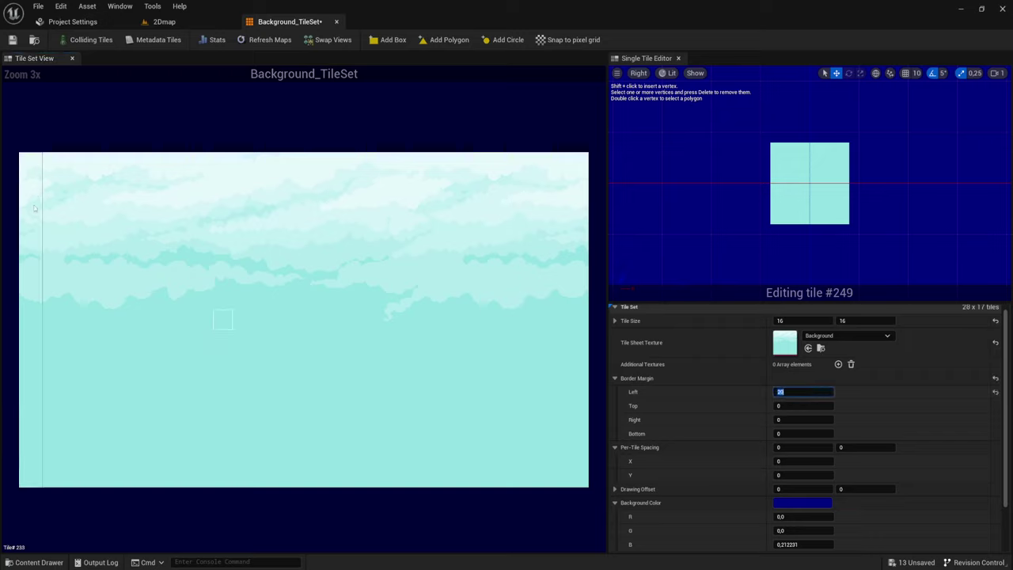
{"action": "left_click", "coordinate": [45, 175]}
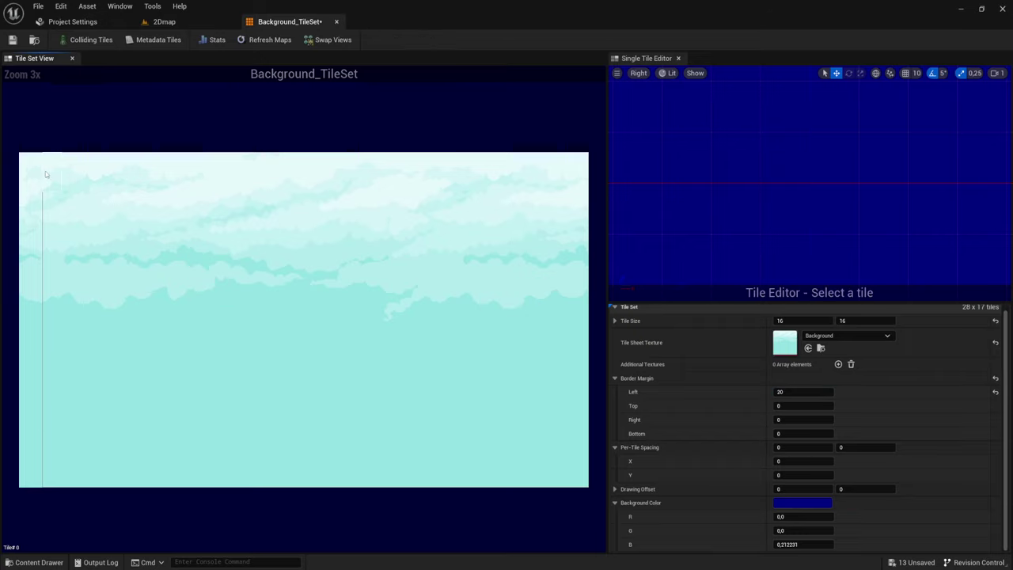
{"action": "left_click_drag", "start_coordinate": [34, 170], "coordinate": [303, 363]}
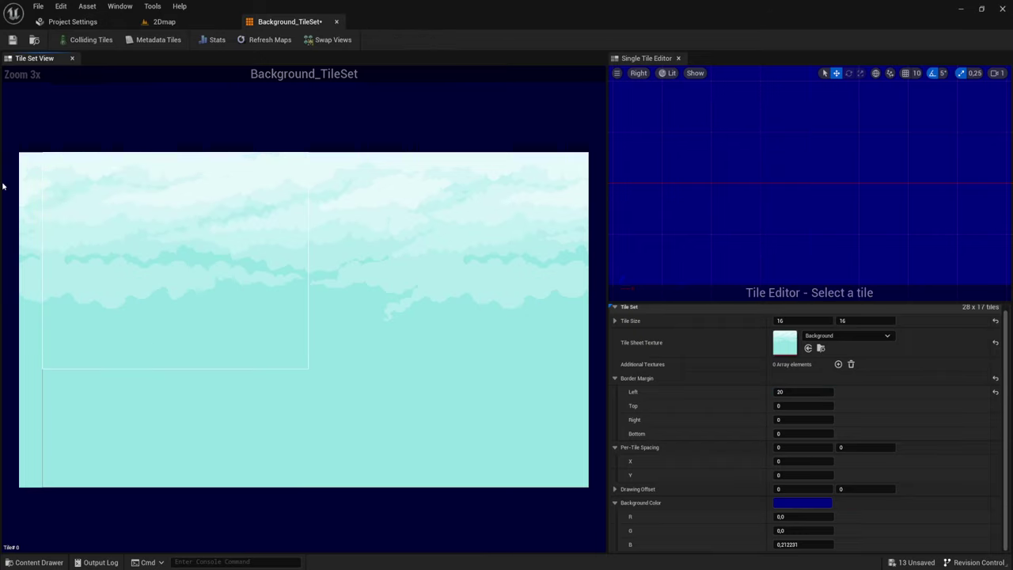
{"action": "left_click_drag", "start_coordinate": [21, 190], "coordinate": [174, 326]}
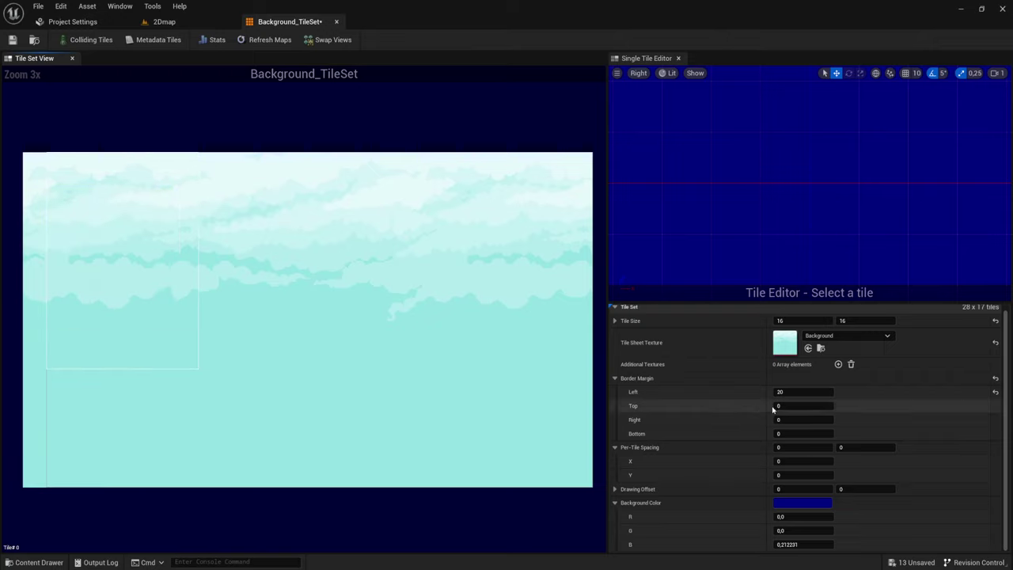
{"action": "left_click", "coordinate": [69, 170]}
{"action": "left_click_drag", "start_coordinate": [57, 174], "coordinate": [181, 287]}
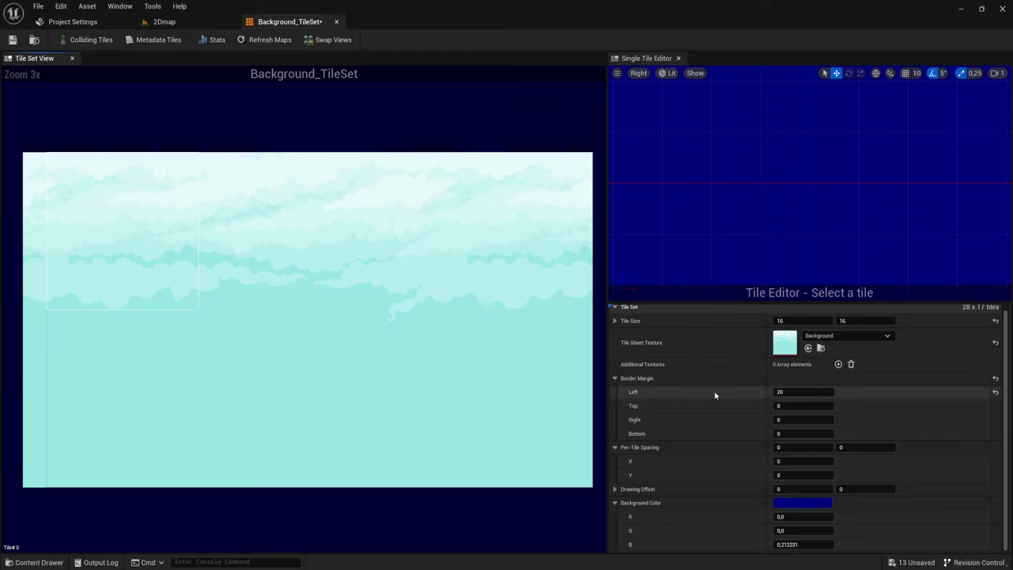
Reset the left border margin to 0 and collapse the spacing and background color sections.
{"action": "left_click", "coordinate": [799, 392]}
{"action": "type", "text": "0"}
{"action": "key", "text": "Return"}
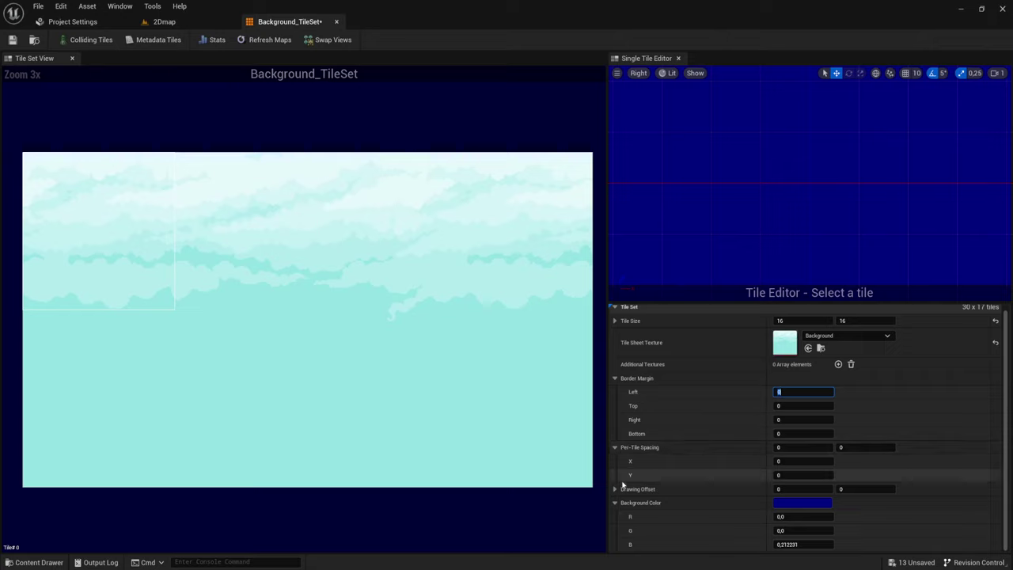
{"action": "left_click", "coordinate": [615, 448]}
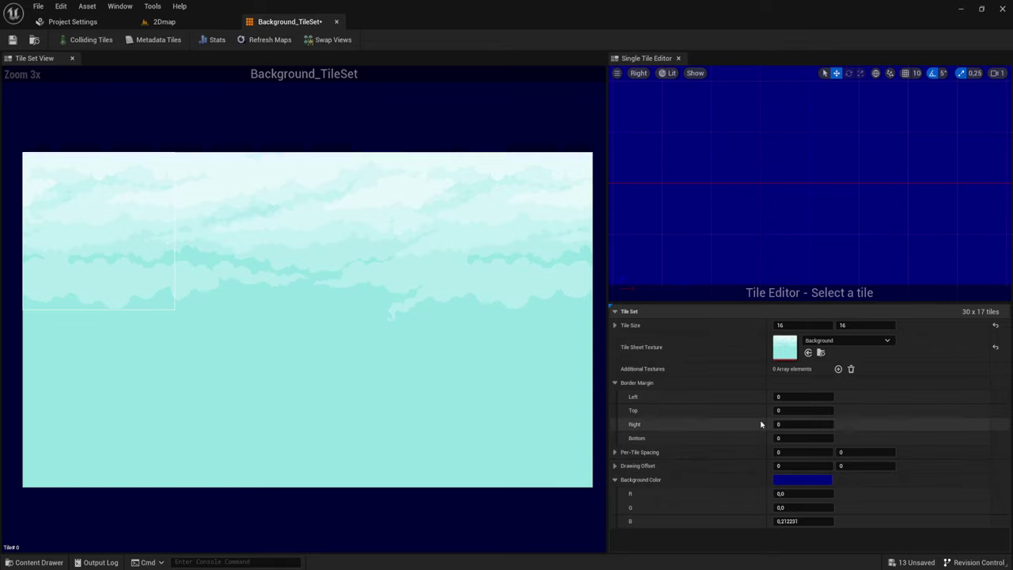
{"action": "left_click", "coordinate": [615, 480]}
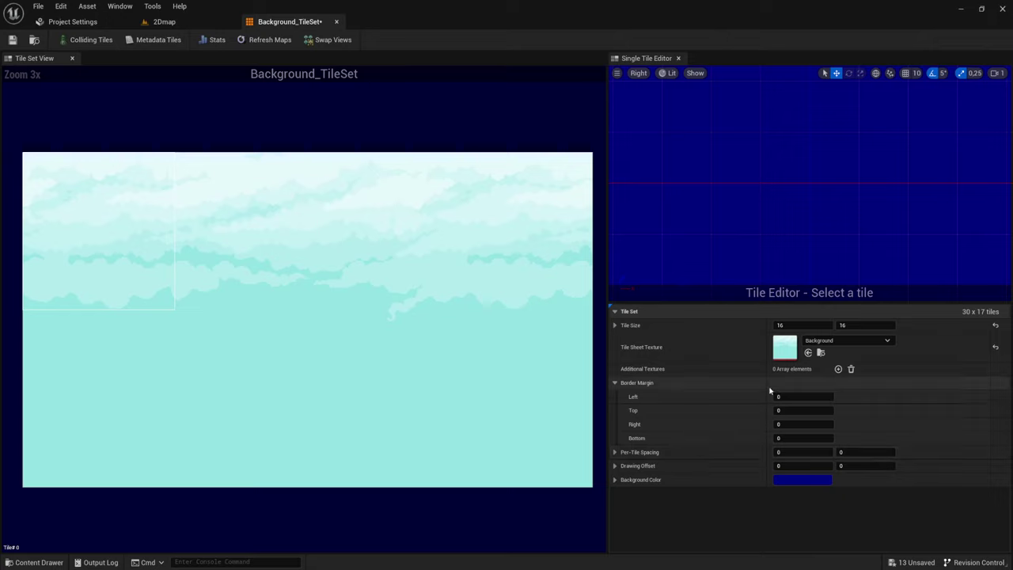
Save Background_TileSet with Ctrl+S and close its editor.
{"action": "left_click", "coordinate": [187, 232]}
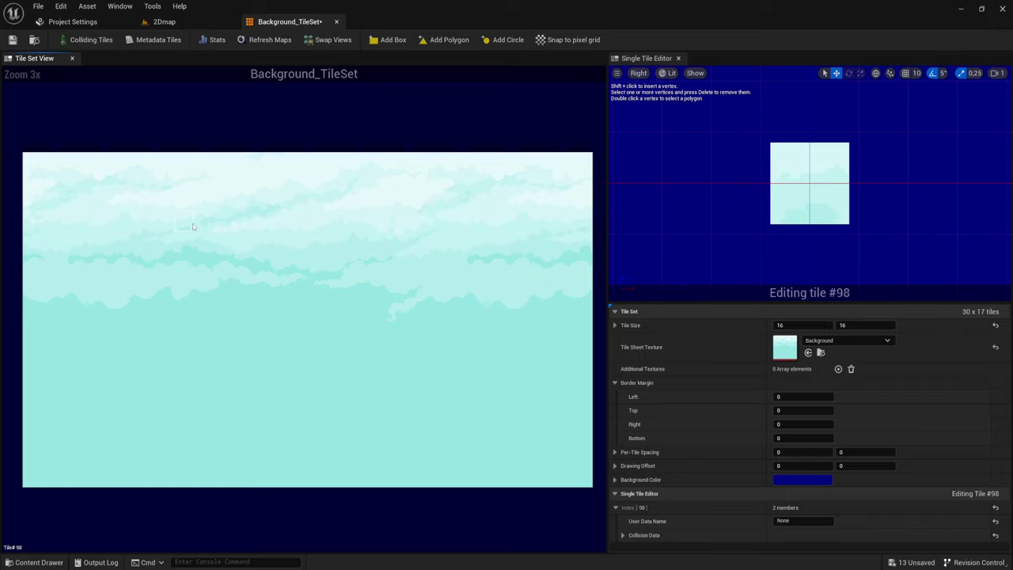
{"action": "key", "text": "ctrl+s"}
{"action": "left_click", "coordinate": [287, 200]}
{"action": "left_click", "coordinate": [337, 21]}
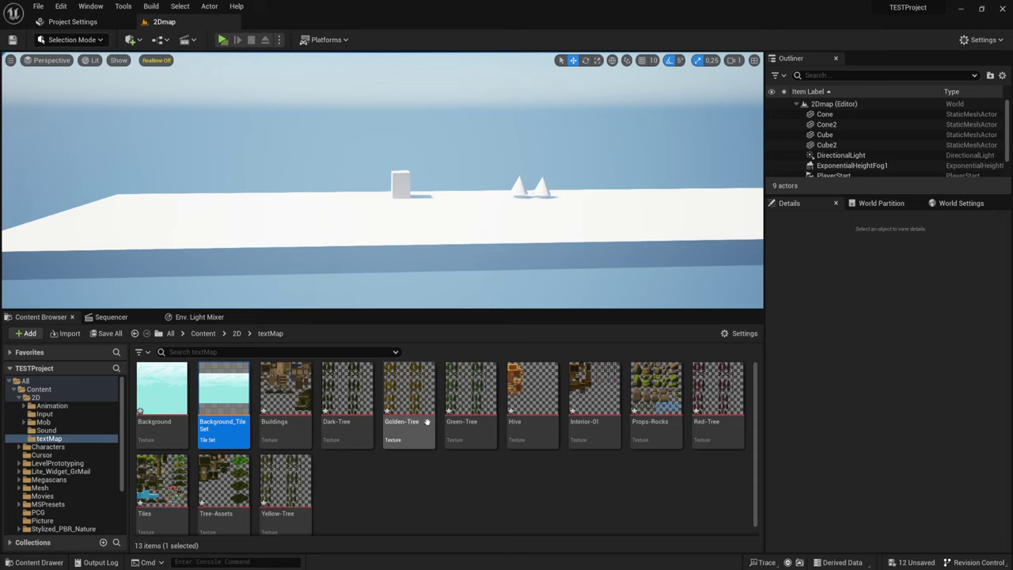
View the 288 × 336 Props-Rocks texture, close it, and bring up its context actions.
{"action": "left_click", "coordinate": [663, 391]}
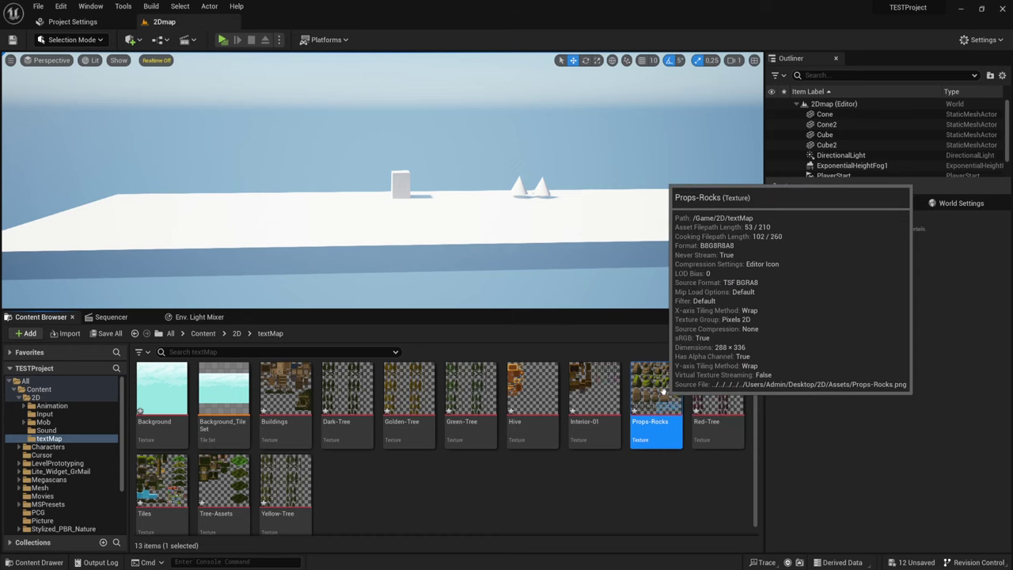
{"action": "double_click", "coordinate": [663, 390]}
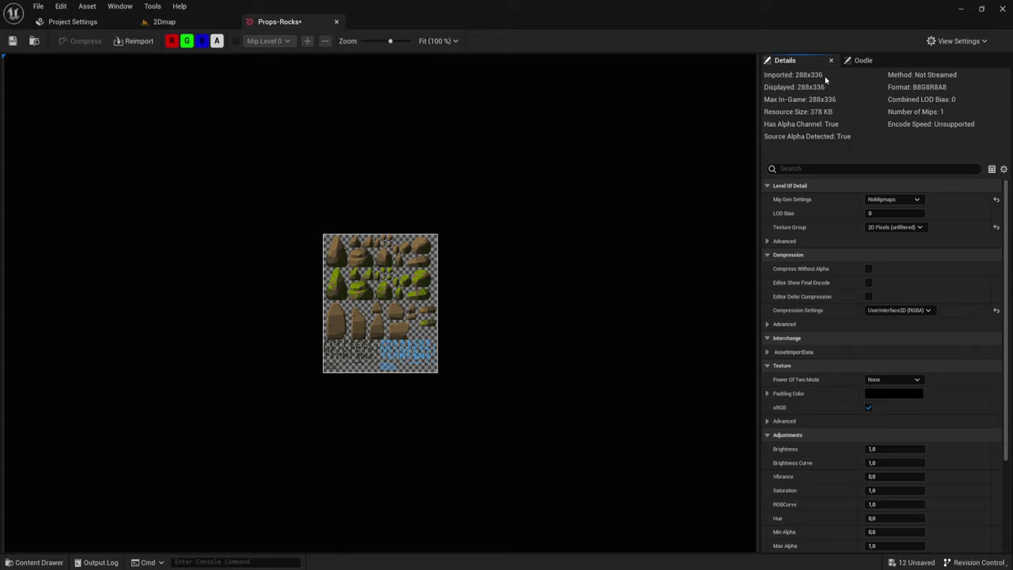
{"action": "left_click", "coordinate": [337, 21]}
{"action": "right_click", "coordinate": [657, 396]}
Create a Props-Rocks_TileSet from the Props-Rocks texture and open it.
{"action": "mouse_move", "coordinate": [713, 275]}
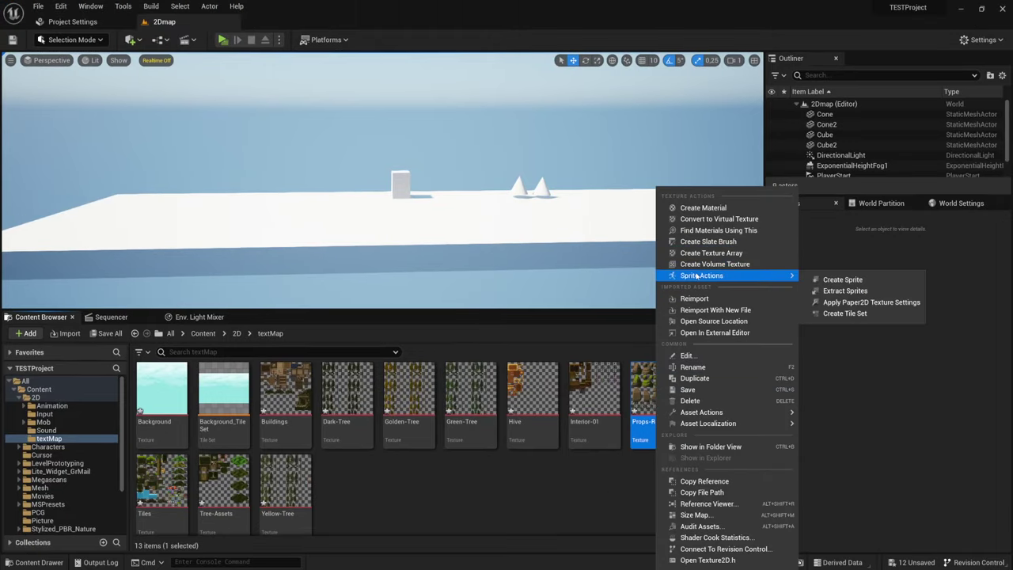
{"action": "left_click", "coordinate": [857, 316]}
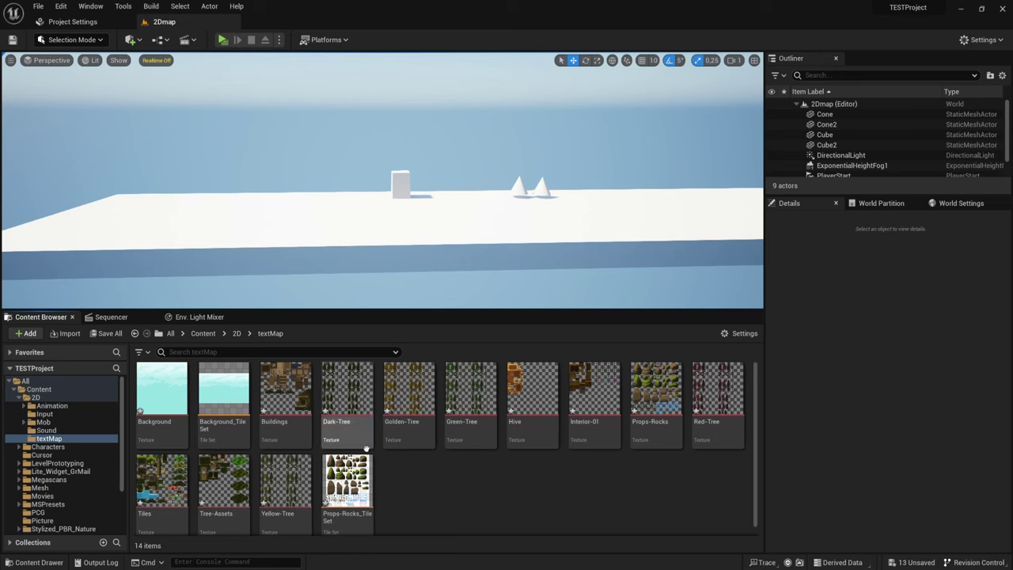
{"action": "double_click", "coordinate": [347, 483]}
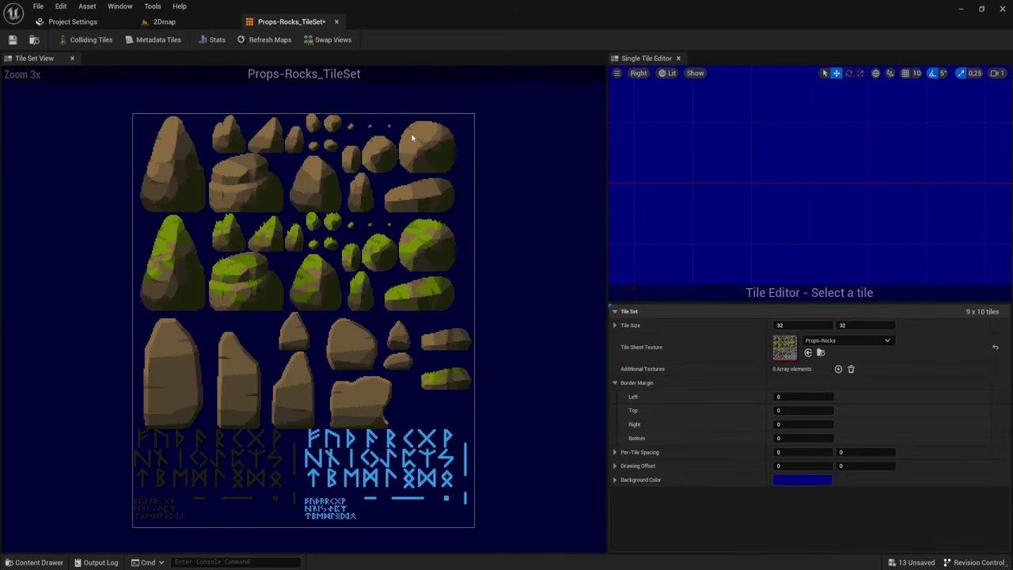
{"action": "left_click_drag", "start_coordinate": [147, 124], "coordinate": [195, 204]}
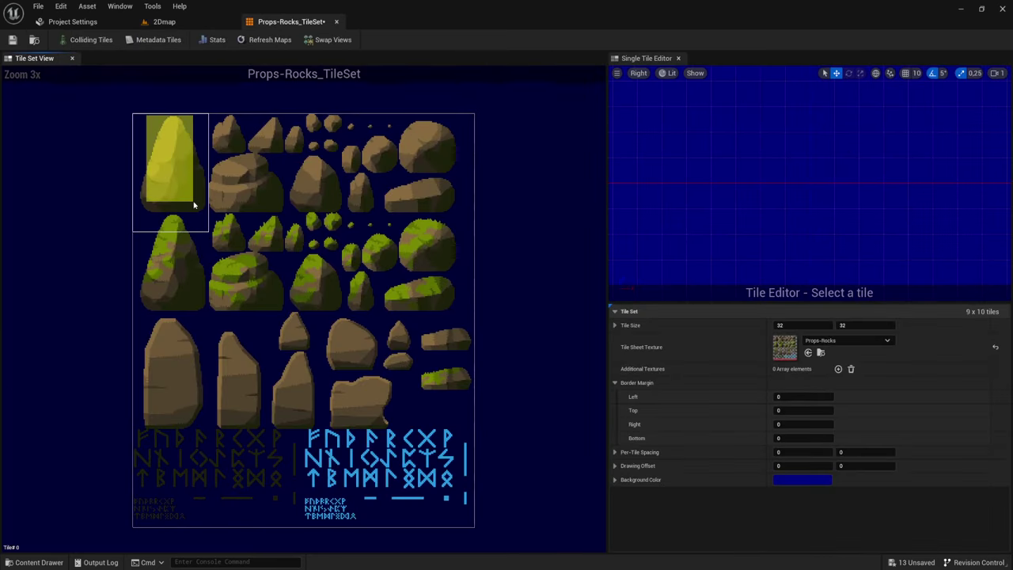
Set the rock tile set's Tile Size X and Y to 16, giving 18 × 21 tiles.
{"action": "left_click", "coordinate": [810, 324]}
{"action": "type", "text": "16"}
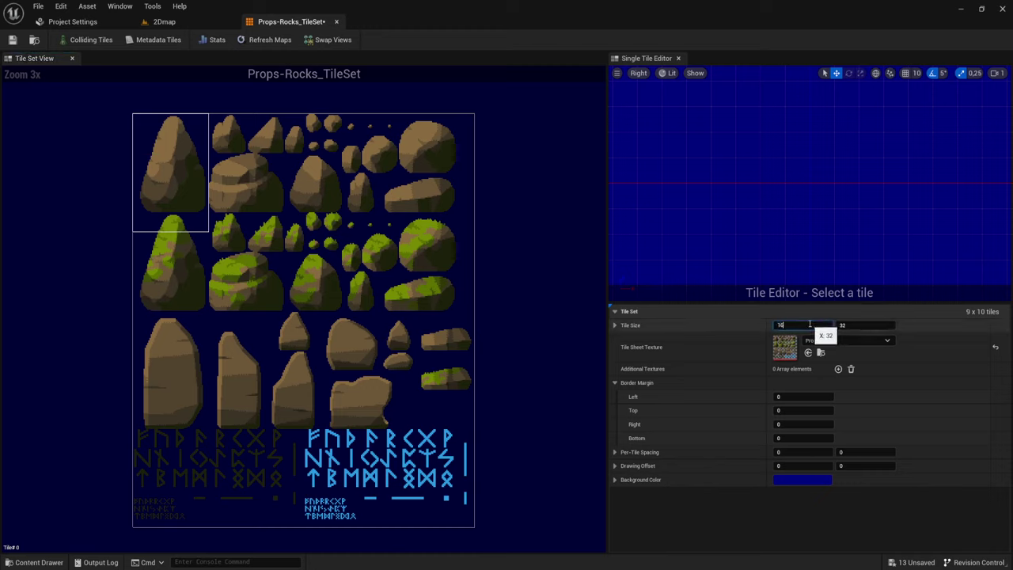
{"action": "left_click", "coordinate": [856, 326]}
{"action": "type", "text": "16"}
{"action": "key", "text": "Return"}
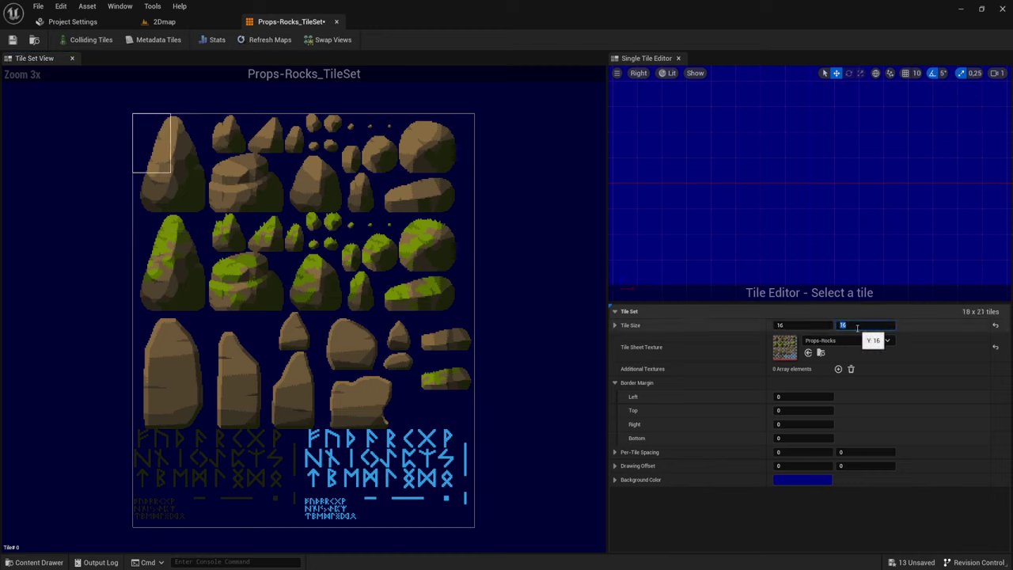
{"action": "left_click_drag", "start_coordinate": [196, 198], "coordinate": [125, 127]}
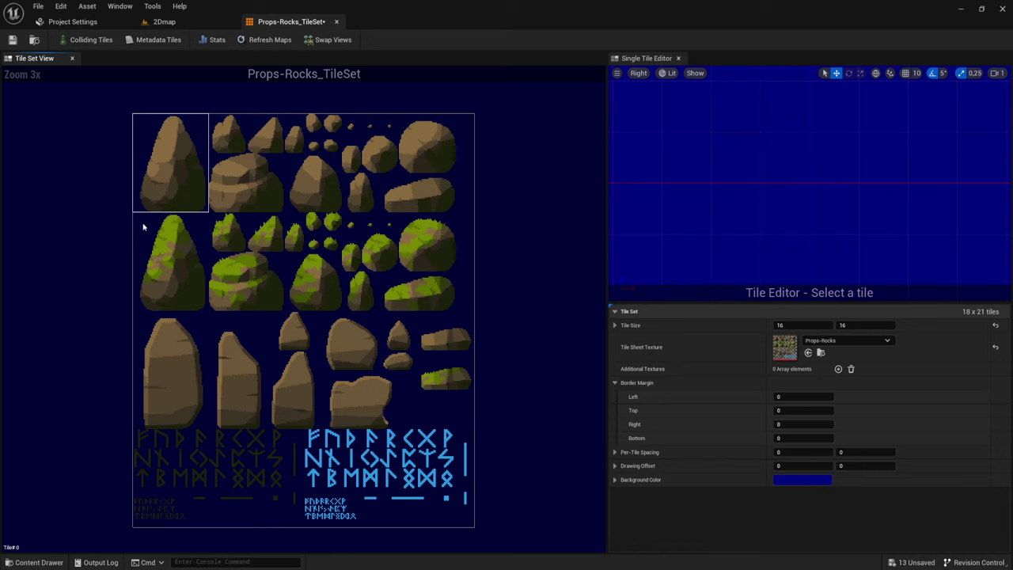
{"action": "left_click_drag", "start_coordinate": [143, 227], "coordinate": [183, 316]}
Preview the mossy rock tiles #99–#103, the small rock column and boulder tile #139.
{"action": "left_click", "coordinate": [307, 218]}
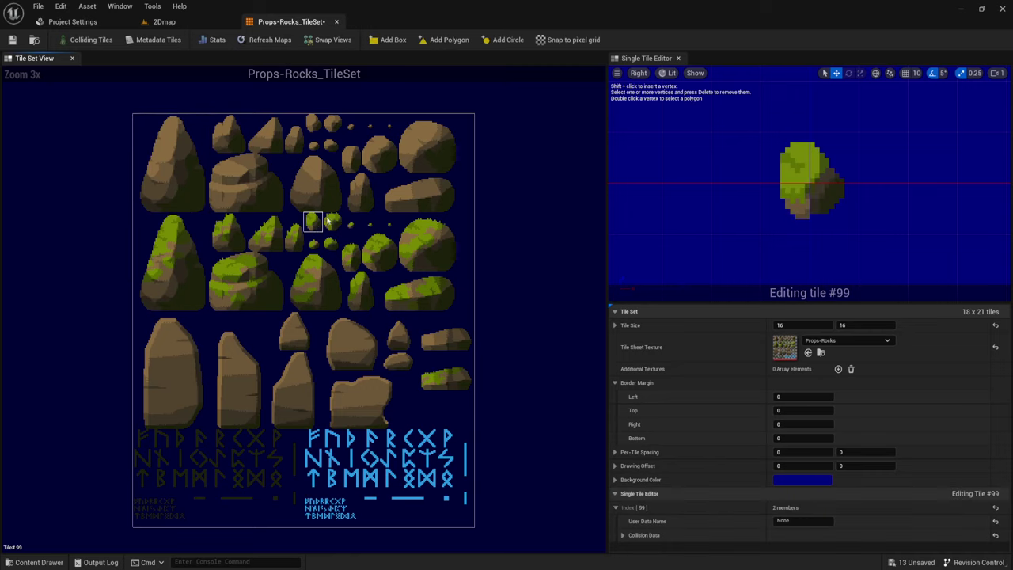
{"action": "left_click", "coordinate": [333, 226]}
{"action": "left_click", "coordinate": [349, 224]}
{"action": "left_click", "coordinate": [368, 227]}
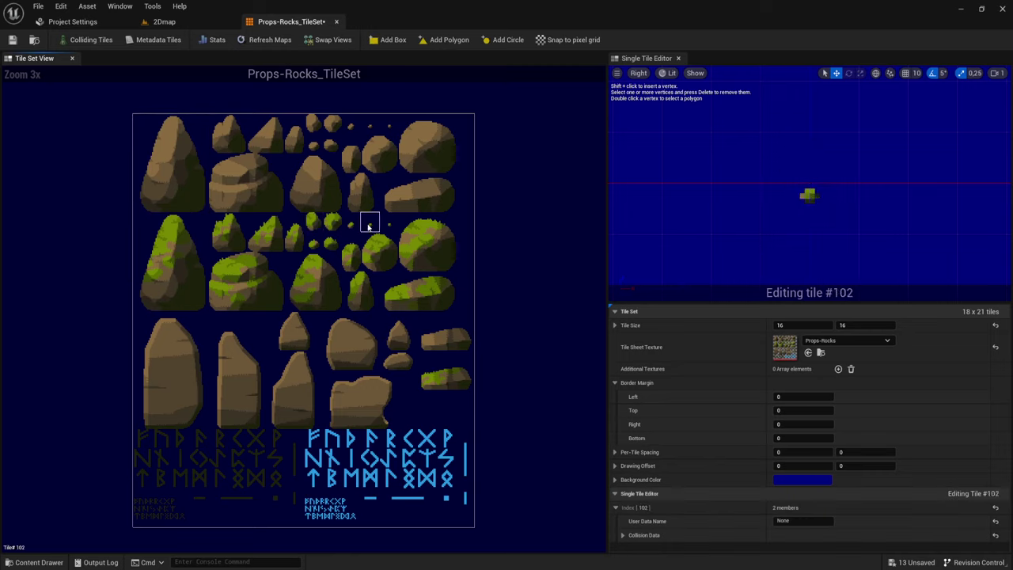
{"action": "left_click", "coordinate": [388, 228]}
{"action": "left_click", "coordinate": [327, 246]}
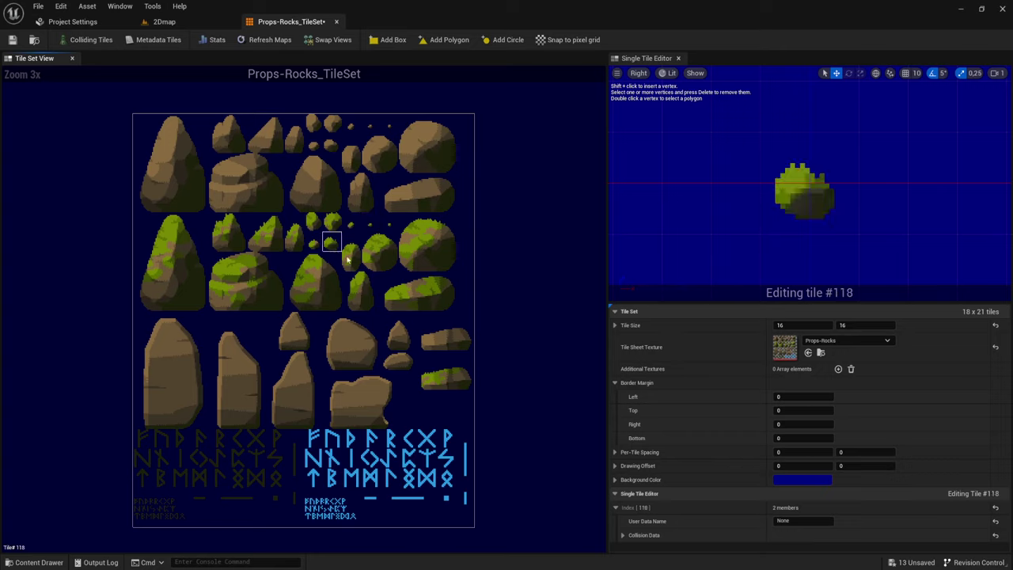
{"action": "left_click_drag", "start_coordinate": [351, 250], "coordinate": [354, 266]}
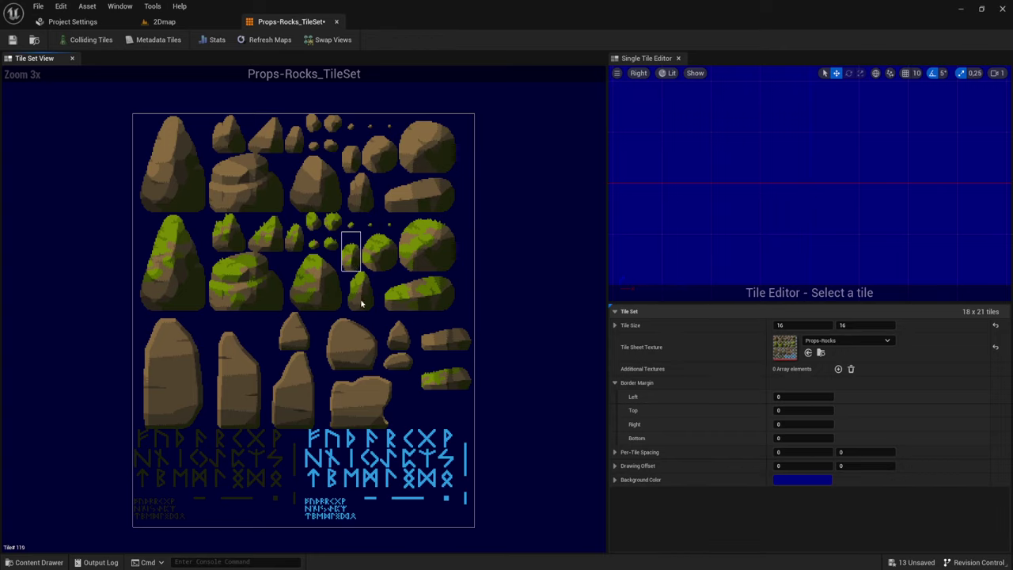
{"action": "left_click", "coordinate": [388, 262]}
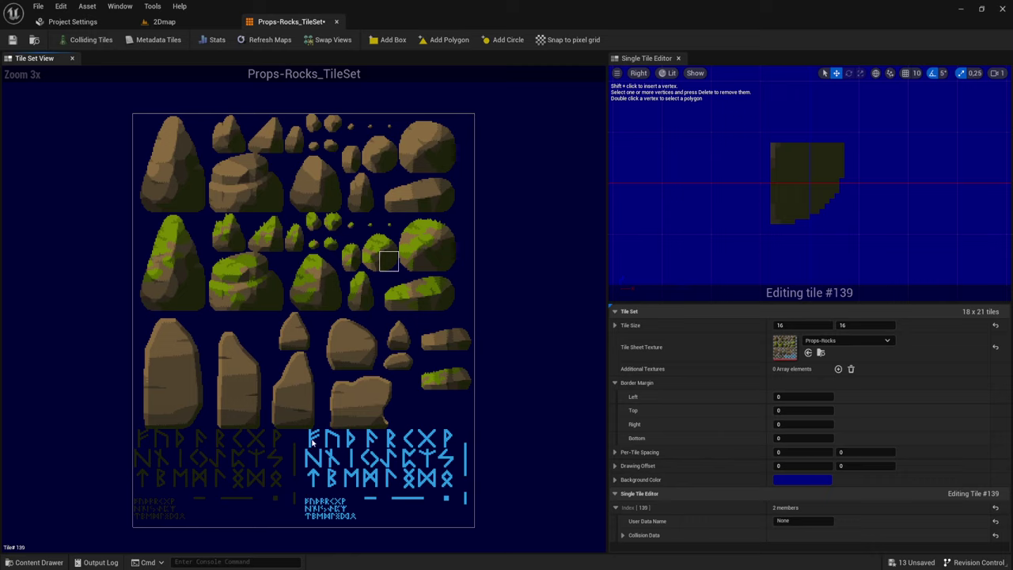
Preview rune tiles #297–#299, then the top-left rock tiles such as #37 and #55.
{"action": "left_click", "coordinate": [314, 442]}
{"action": "left_click", "coordinate": [337, 444]}
{"action": "left_click", "coordinate": [356, 445]}
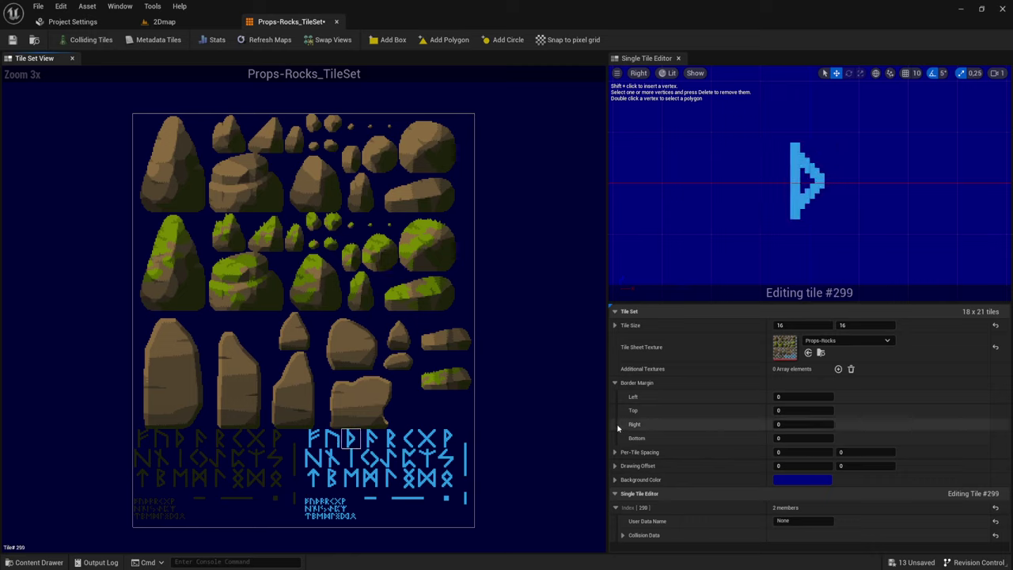
{"action": "left_click", "coordinate": [162, 163]}
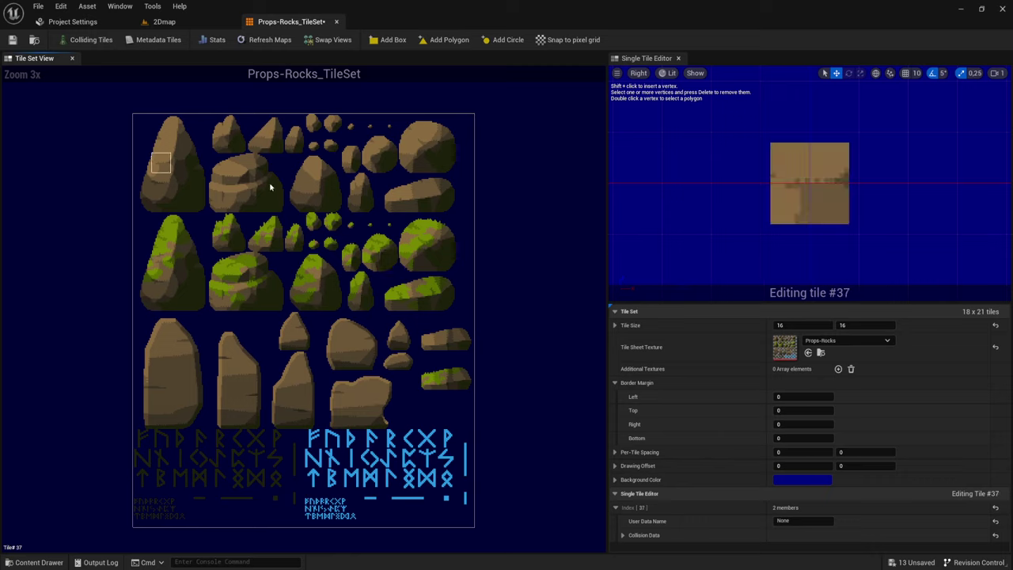
{"action": "left_click_drag", "start_coordinate": [148, 212], "coordinate": [196, 208]}
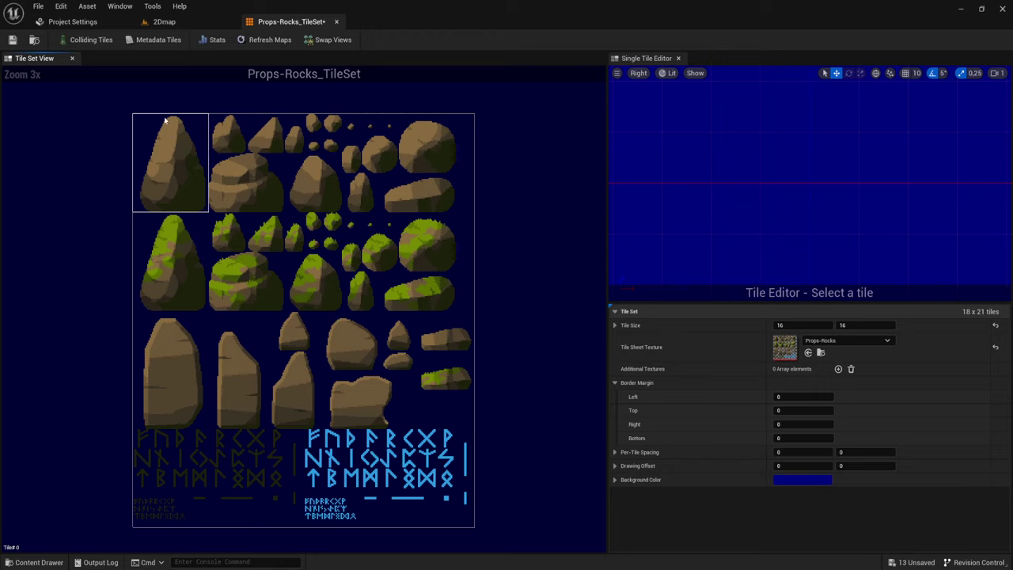
{"action": "left_click", "coordinate": [158, 179]}
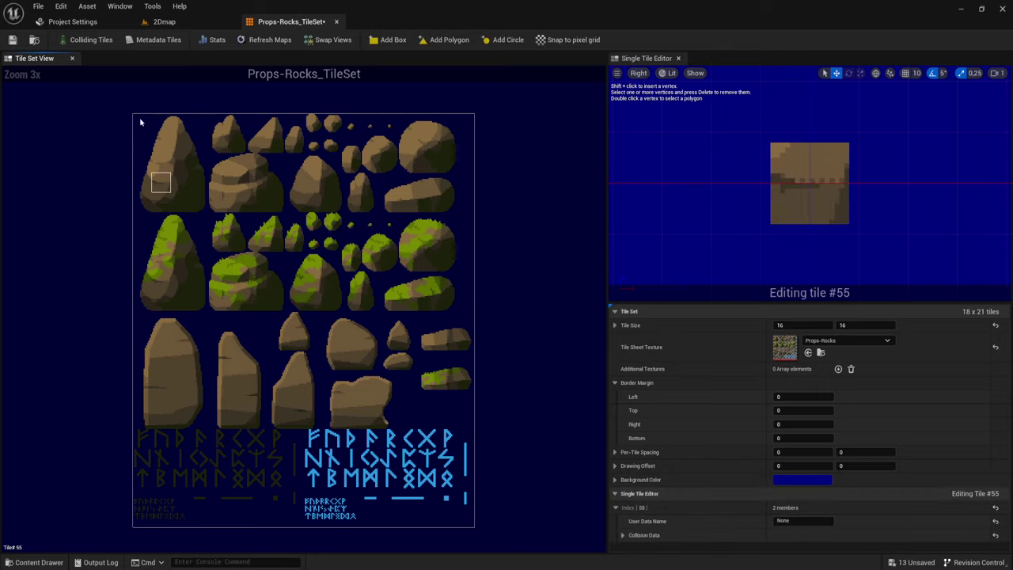
{"action": "left_click_drag", "start_coordinate": [140, 122], "coordinate": [204, 209]}
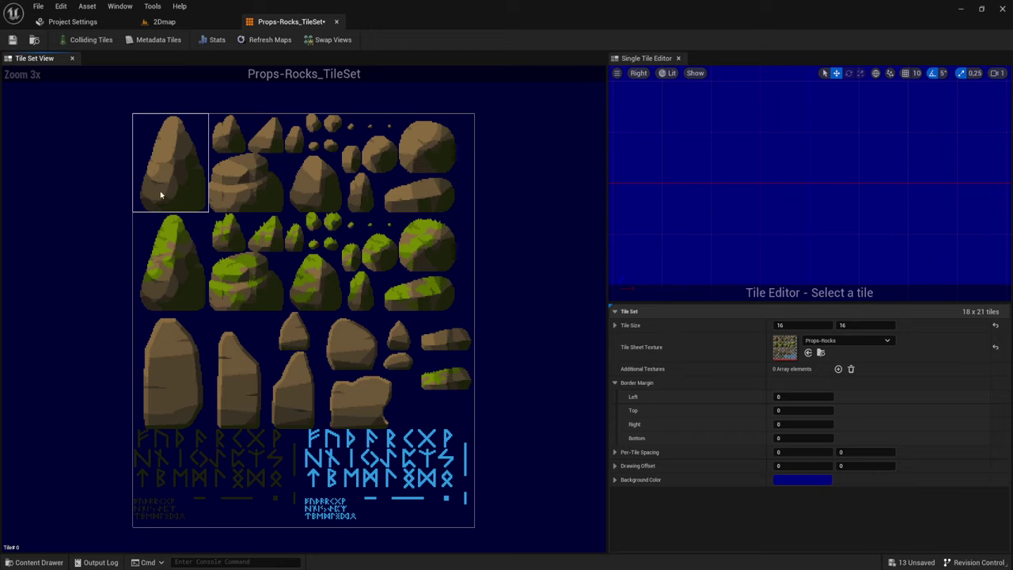
Step through first-rock tiles #74, #73, #72, #54 and #55, ending on tile #72.
{"action": "left_click", "coordinate": [179, 199]}
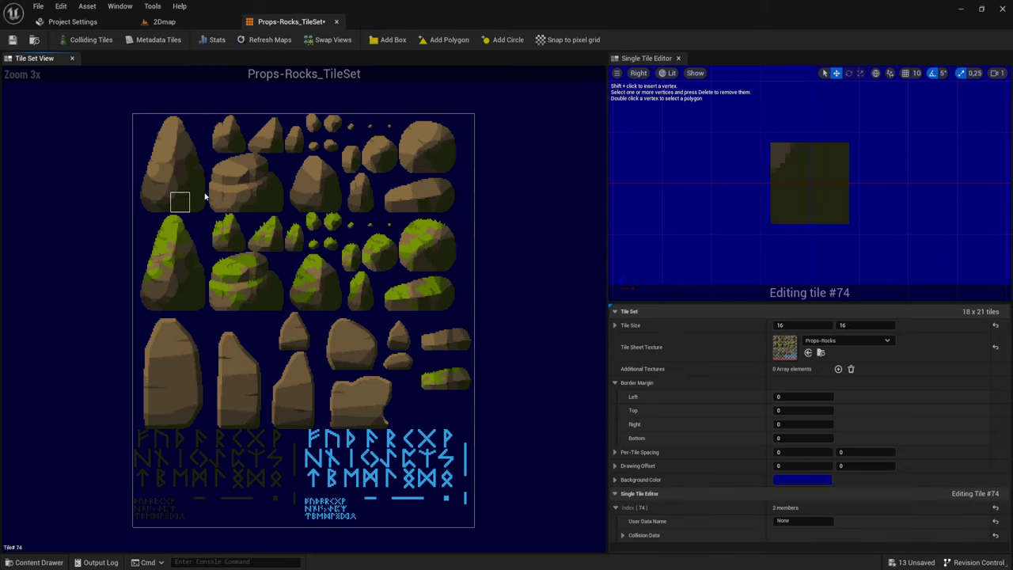
{"action": "left_click", "coordinate": [161, 204]}
{"action": "left_click", "coordinate": [141, 204]}
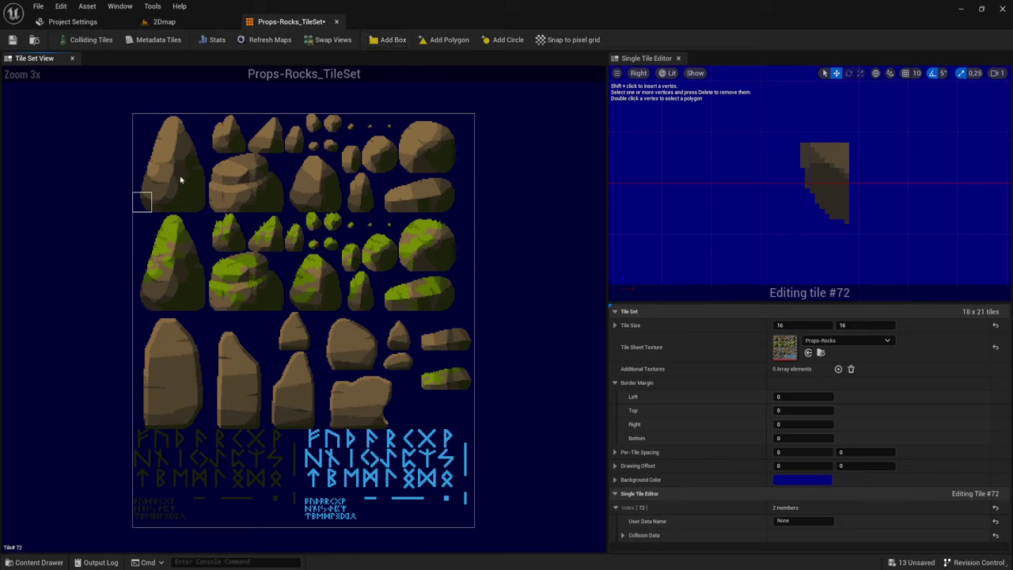
{"action": "left_click", "coordinate": [145, 186]}
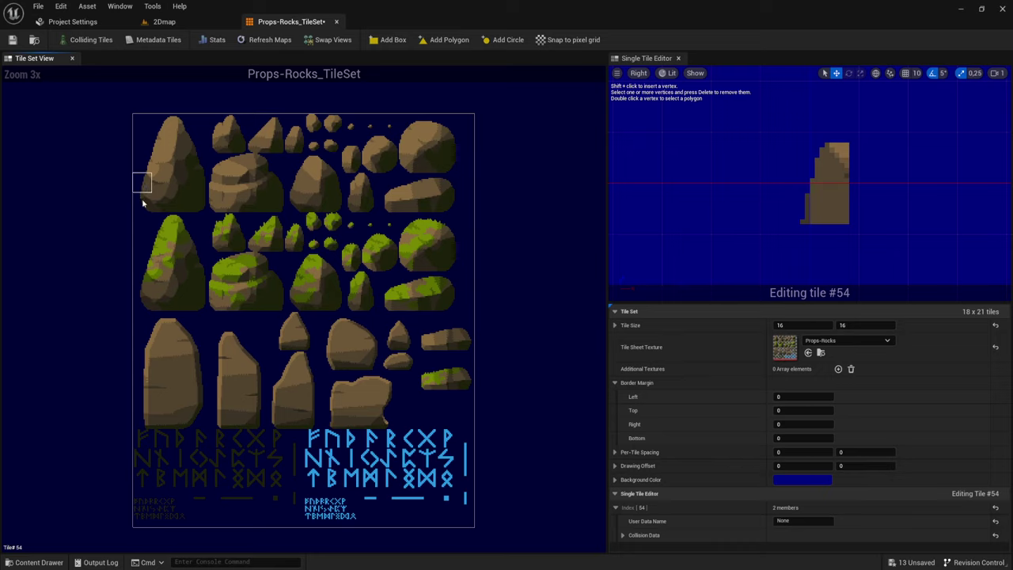
{"action": "left_click_drag", "start_coordinate": [142, 204], "coordinate": [199, 124]}
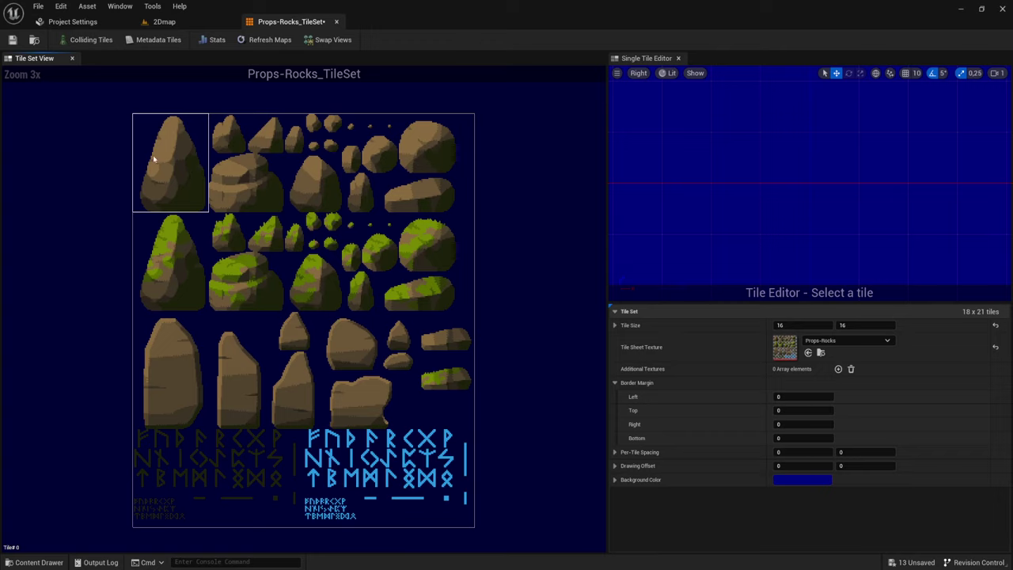
{"action": "left_click", "coordinate": [155, 189]}
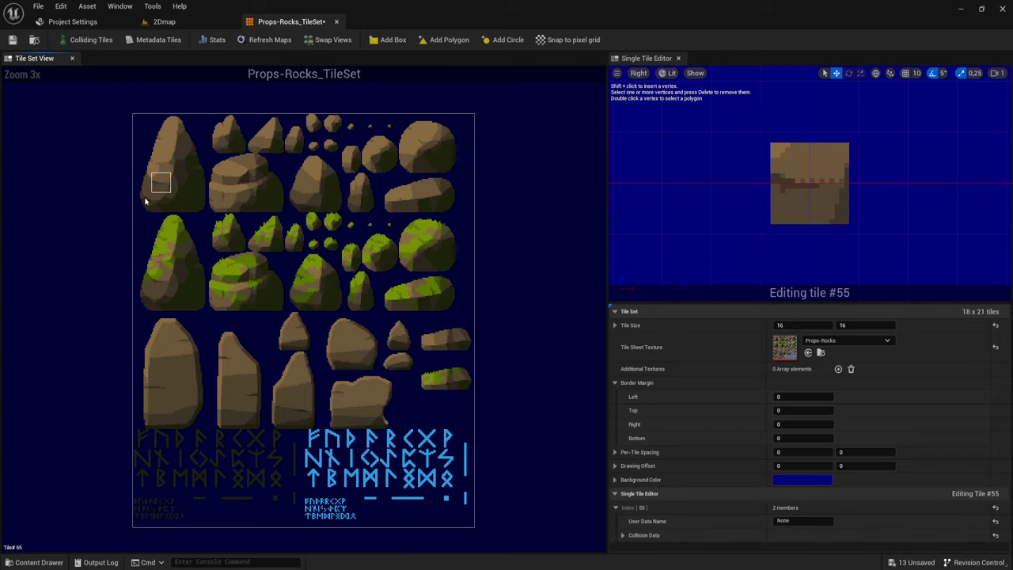
{"action": "left_click", "coordinate": [142, 199]}
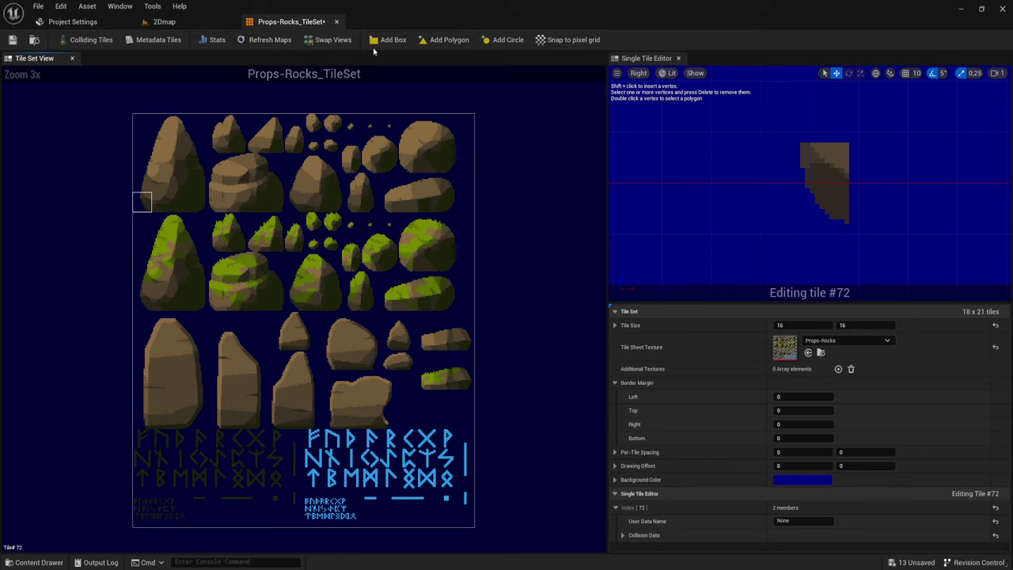
Add a box collision to tile #72 and move its left corners onto the rock.
{"action": "left_click", "coordinate": [405, 43]}
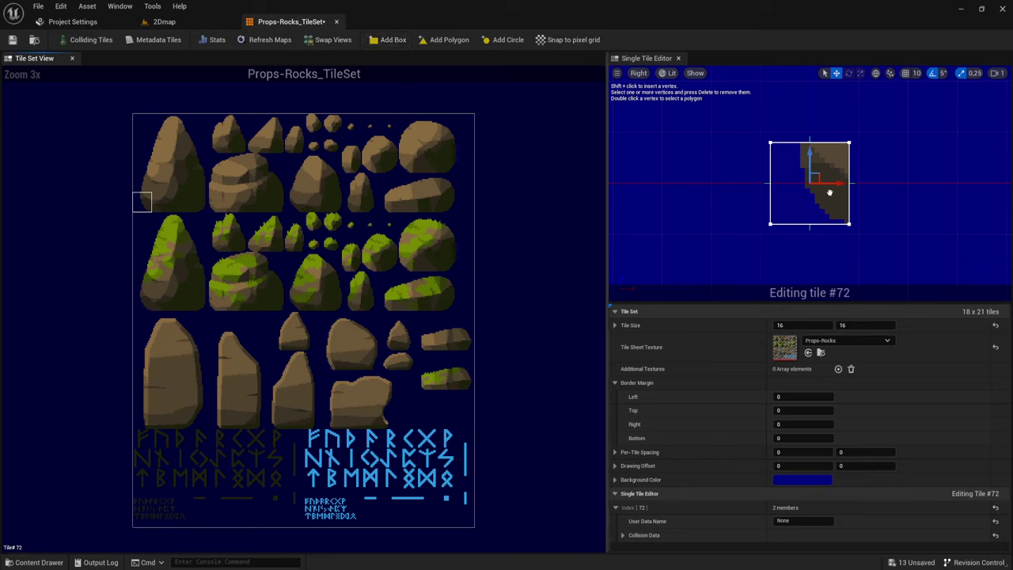
{"action": "left_click", "coordinate": [773, 144]}
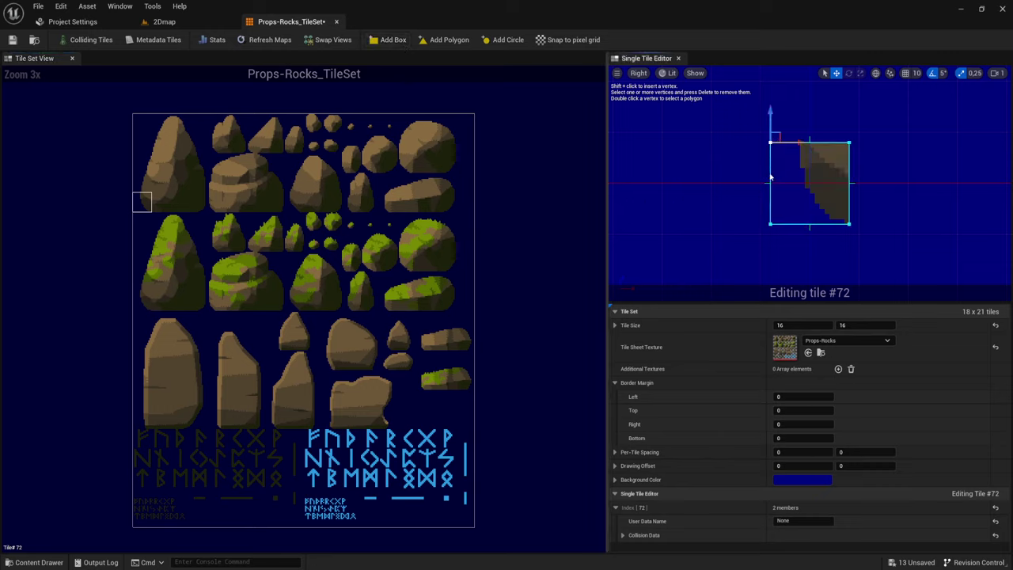
{"action": "left_click_drag", "start_coordinate": [796, 147], "coordinate": [826, 147]}
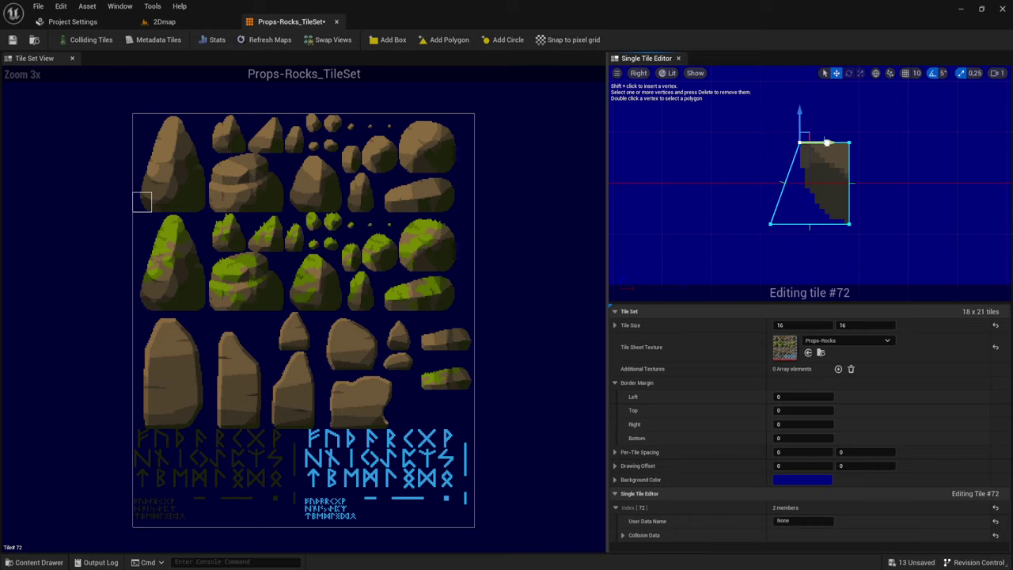
{"action": "left_click", "coordinate": [771, 225]}
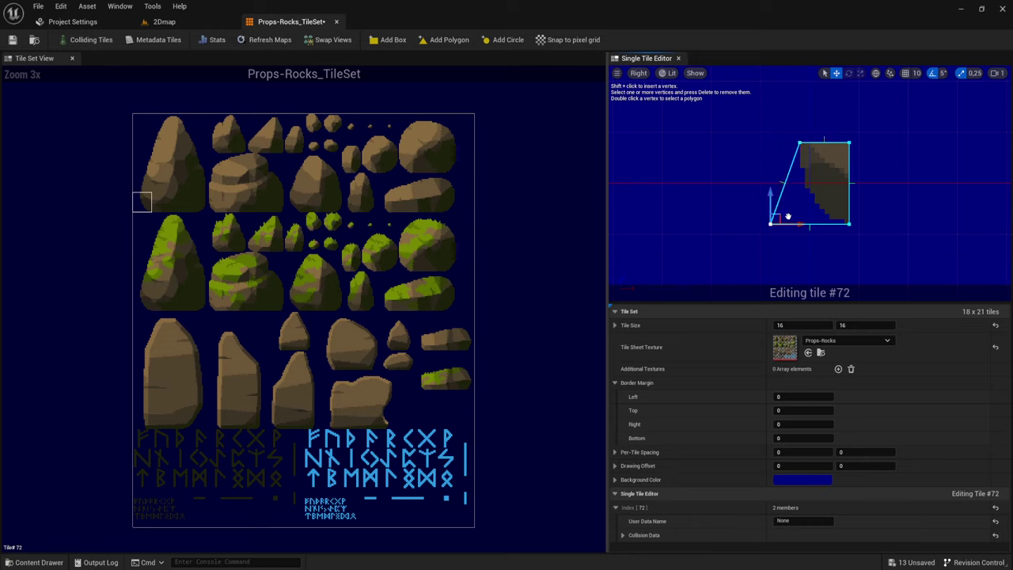
{"action": "left_click_drag", "start_coordinate": [801, 225], "coordinate": [830, 220]}
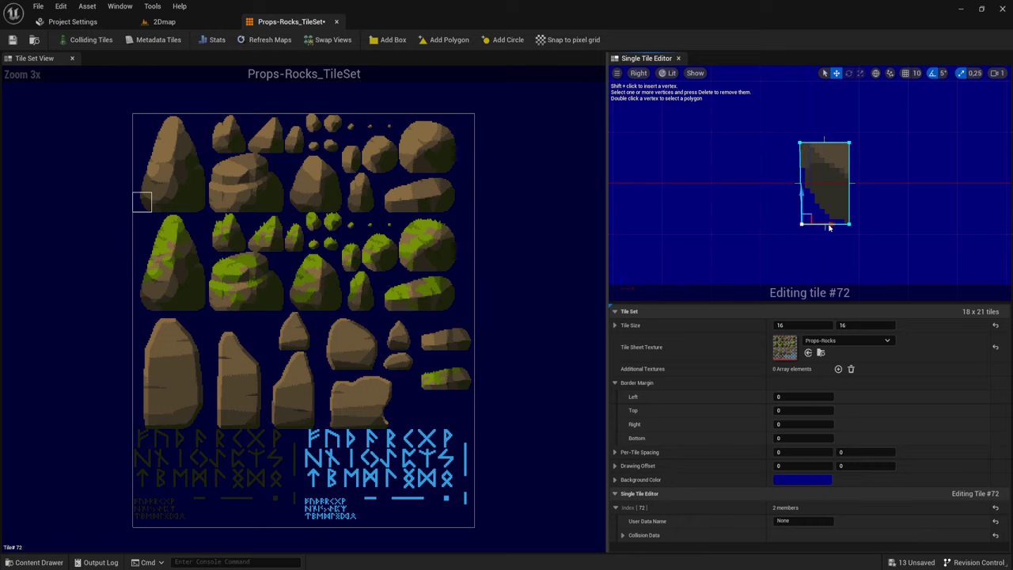
{"action": "left_click", "coordinate": [827, 225]}
Add a box collision to tile #54, narrowing it and slanting its top-left corner.
{"action": "left_click", "coordinate": [147, 185]}
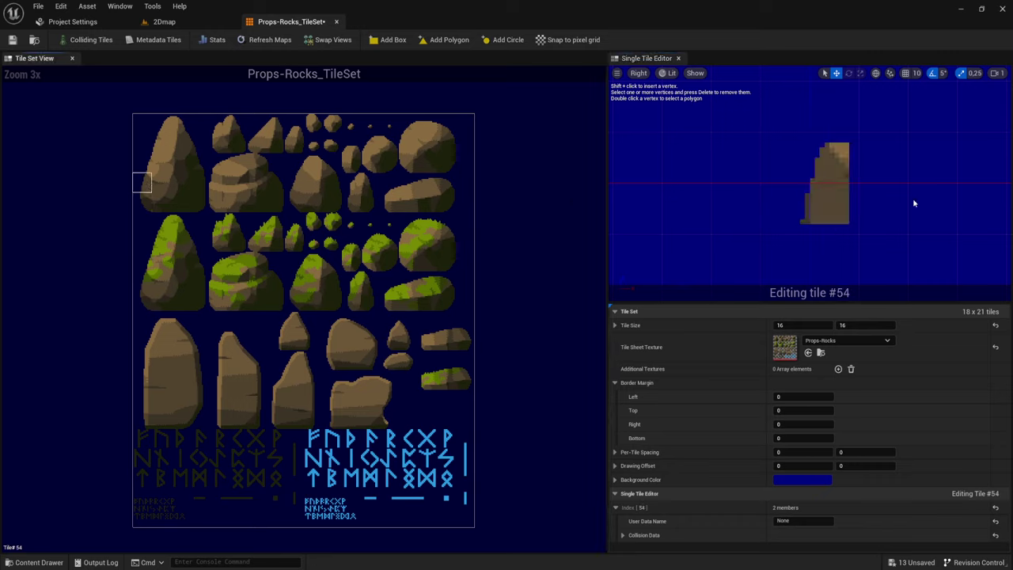
{"action": "left_click", "coordinate": [390, 40]}
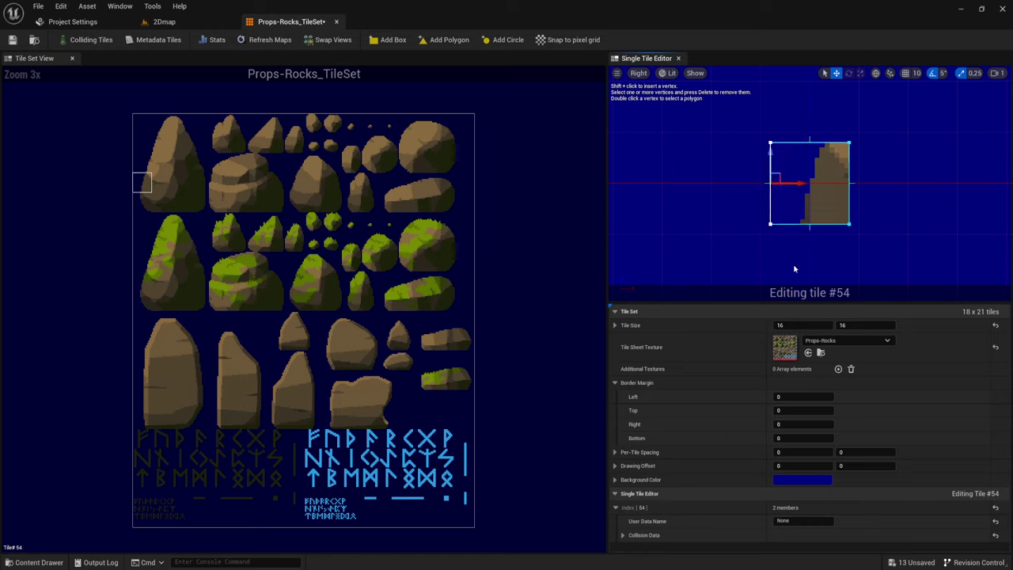
{"action": "left_click_drag", "start_coordinate": [770, 178], "coordinate": [804, 184]}
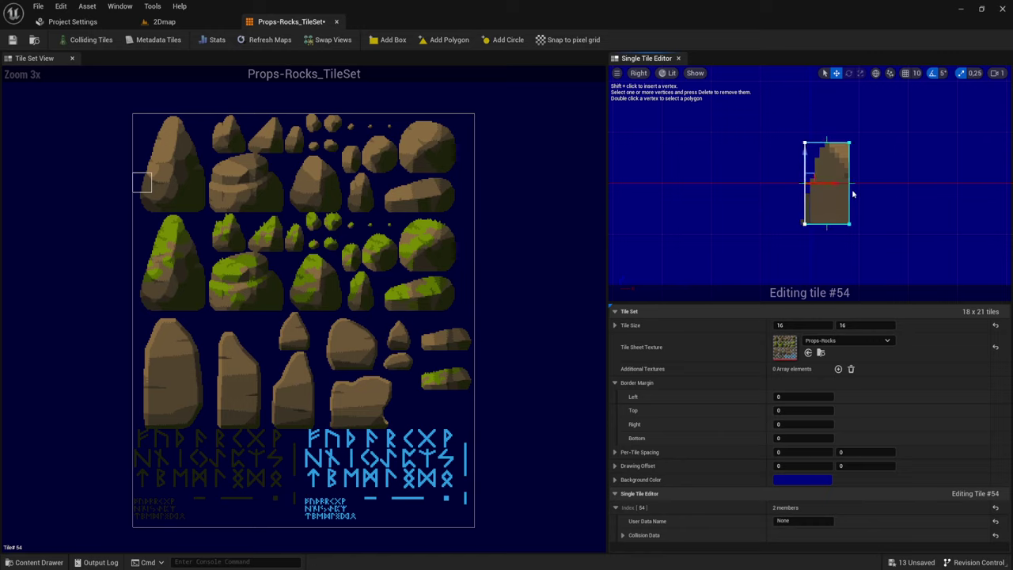
{"action": "left_click", "coordinate": [804, 142]}
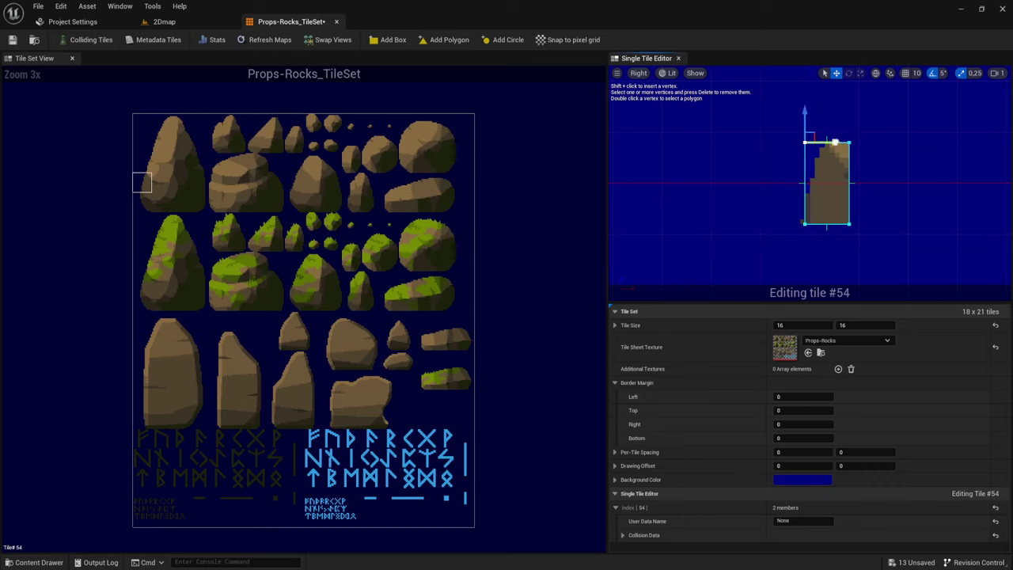
{"action": "left_click_drag", "start_coordinate": [843, 147], "coordinate": [859, 146]}
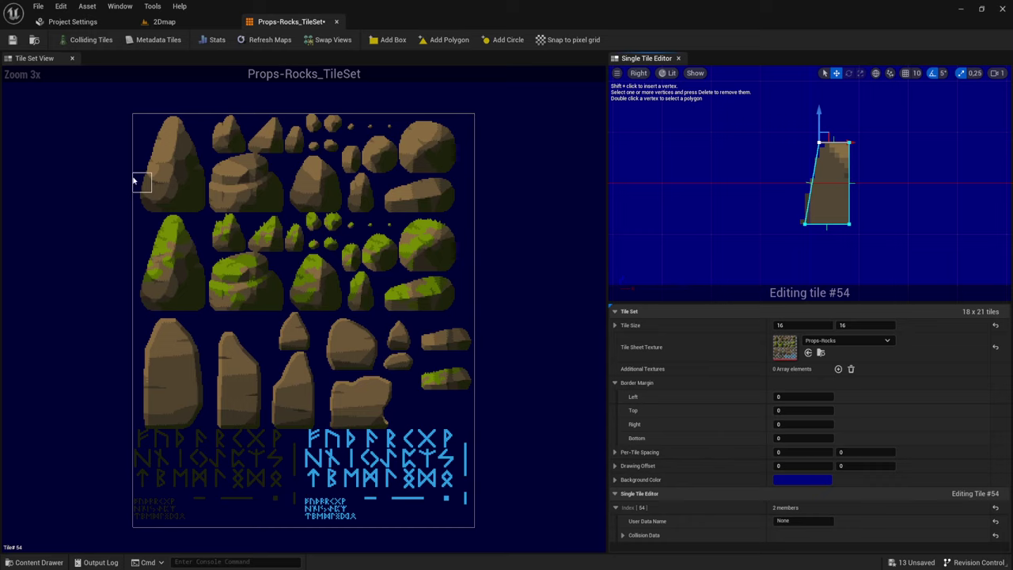
Add a box collision to tile #36, narrowing and slanting it to follow the rock.
{"action": "left_click", "coordinate": [147, 167]}
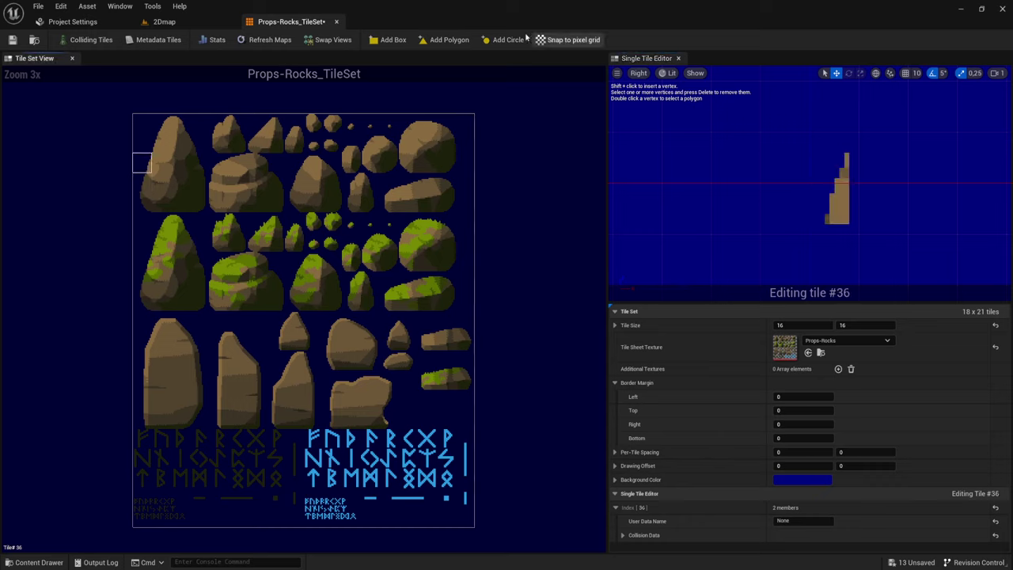
{"action": "left_click", "coordinate": [389, 40]}
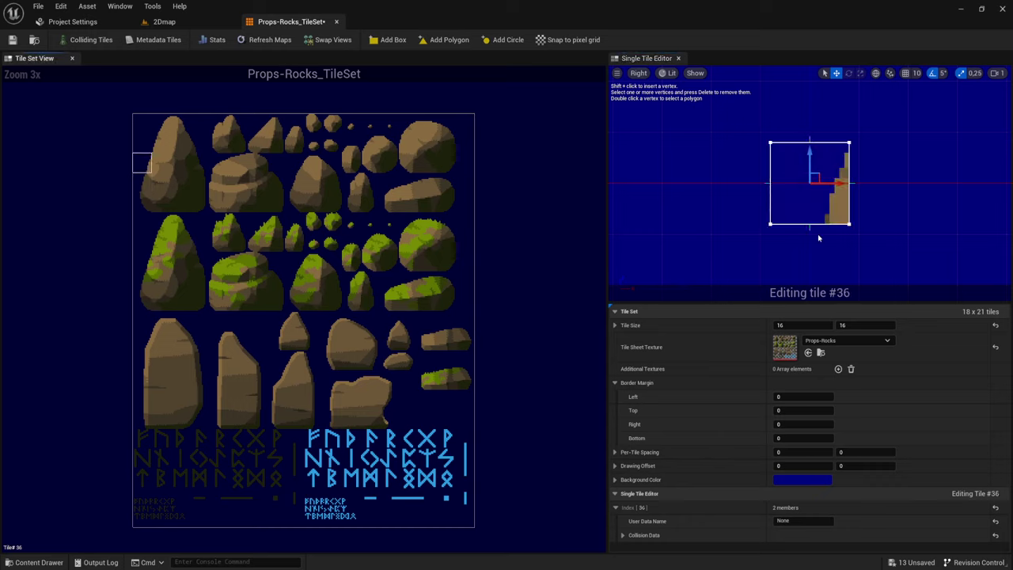
{"action": "left_click", "coordinate": [770, 158]}
{"action": "left_click_drag", "start_coordinate": [795, 182], "coordinate": [850, 182]}
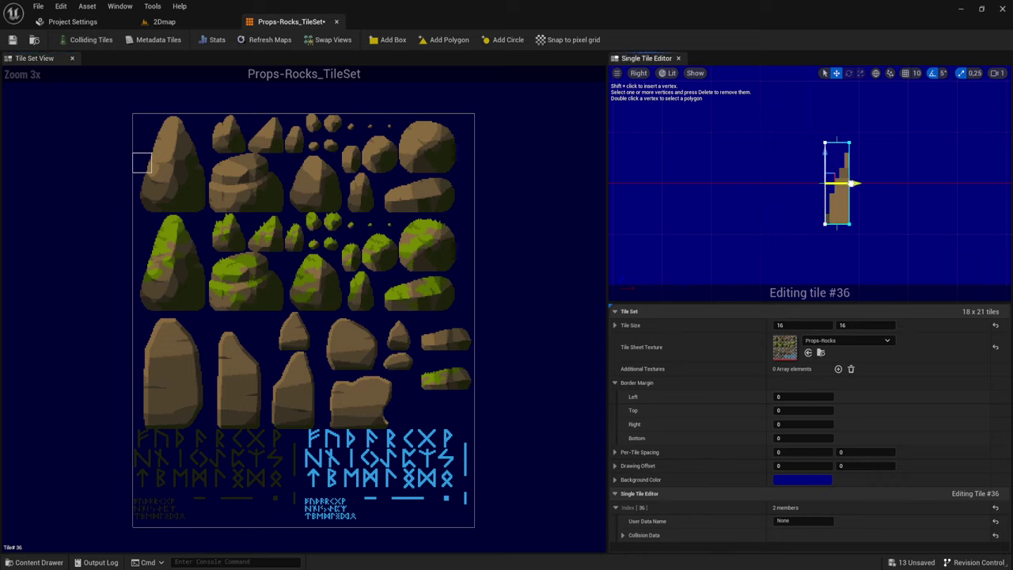
{"action": "left_click", "coordinate": [835, 143]}
{"action": "left_click_drag", "start_coordinate": [856, 143], "coordinate": [876, 144]}
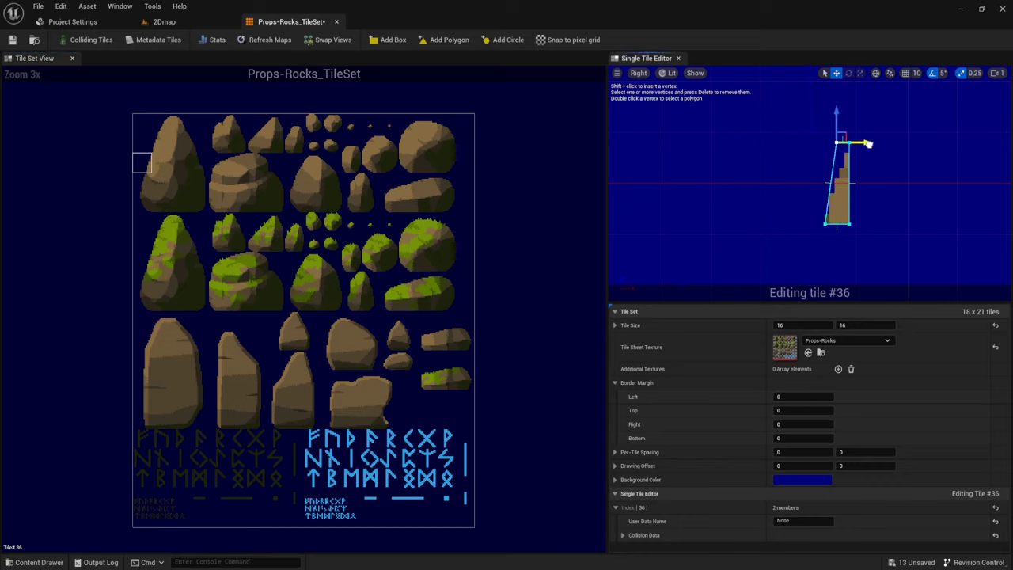
Add box collisions to rock tiles #20, #38, #39 and #57.
{"action": "left_click", "coordinate": [157, 145]}
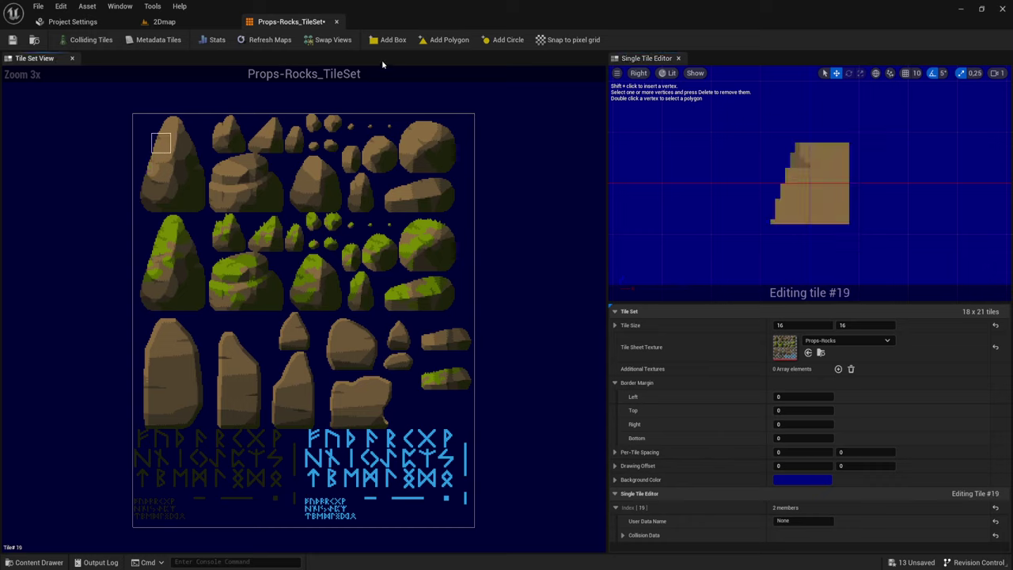
{"action": "left_click", "coordinate": [179, 145]}
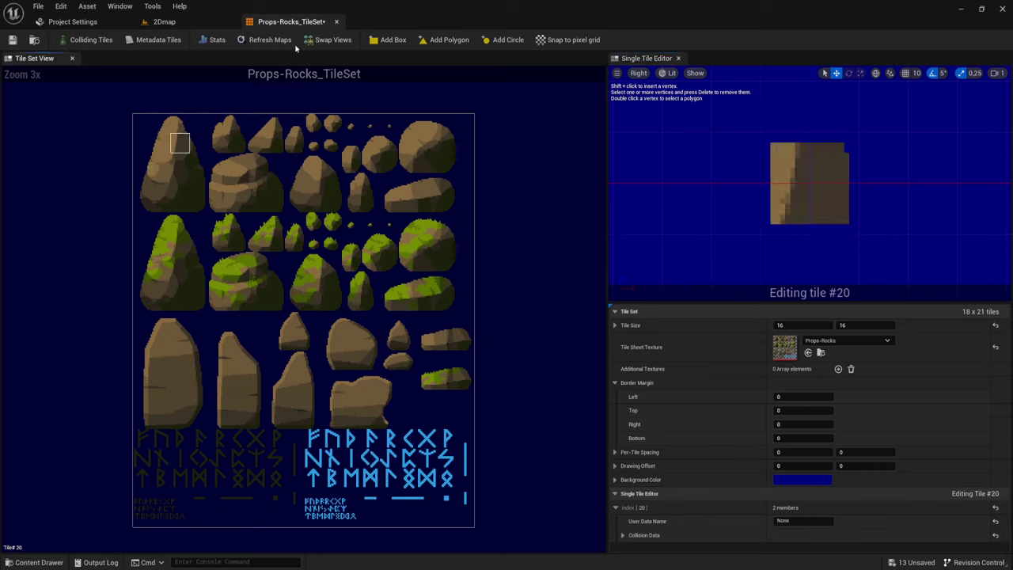
{"action": "left_click", "coordinate": [388, 41]}
{"action": "left_click", "coordinate": [181, 163]}
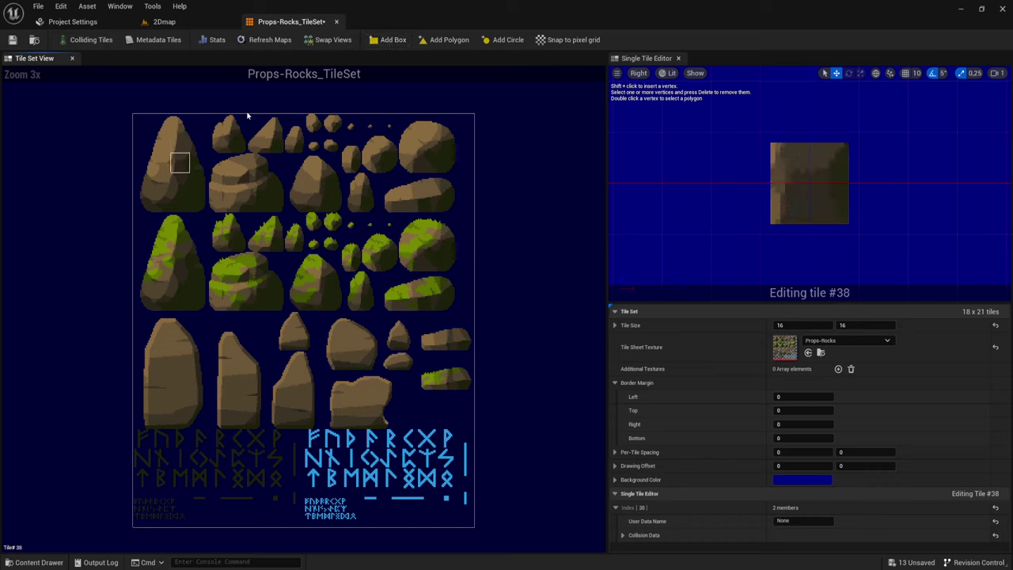
{"action": "left_click", "coordinate": [389, 39]}
{"action": "left_click", "coordinate": [201, 163]}
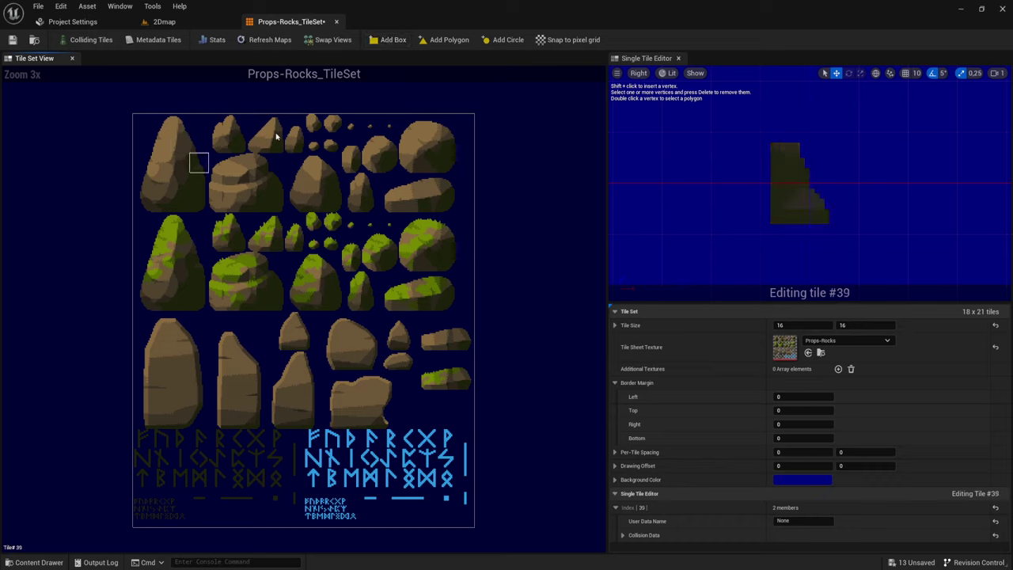
{"action": "left_click", "coordinate": [388, 39]}
{"action": "left_click", "coordinate": [198, 184]}
{"action": "left_click", "coordinate": [388, 39]}
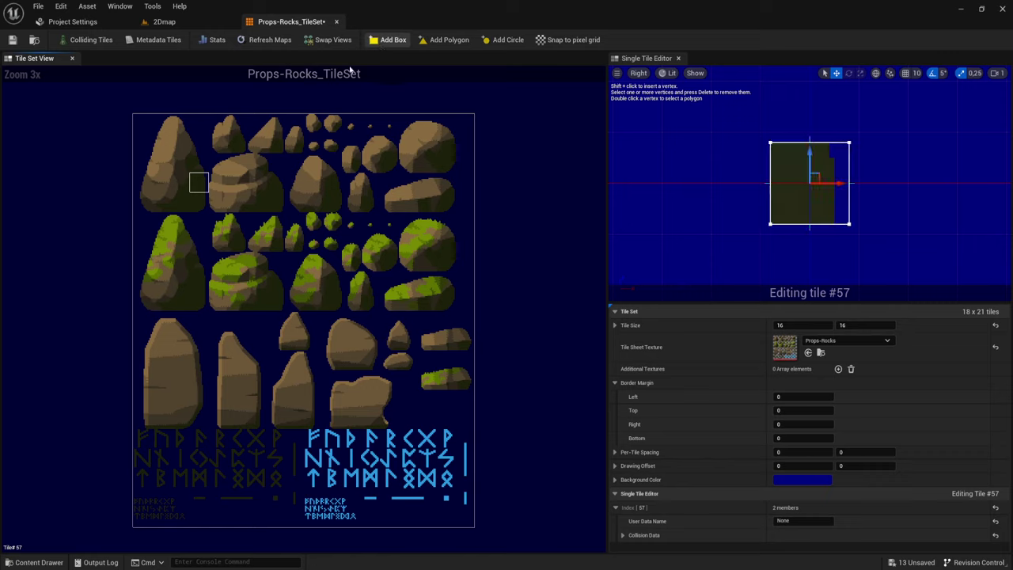
Add box collisions to rock tiles #75, #73, #74, #2 and #1.
{"action": "left_click", "coordinate": [199, 202]}
{"action": "left_click", "coordinate": [395, 40]}
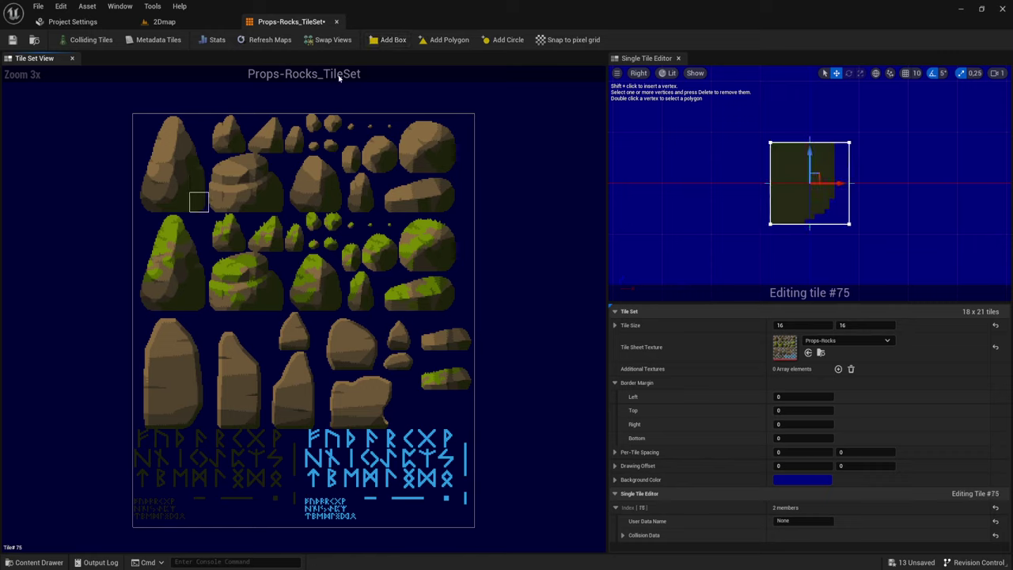
{"action": "left_click", "coordinate": [166, 205]}
{"action": "left_click", "coordinate": [388, 40]}
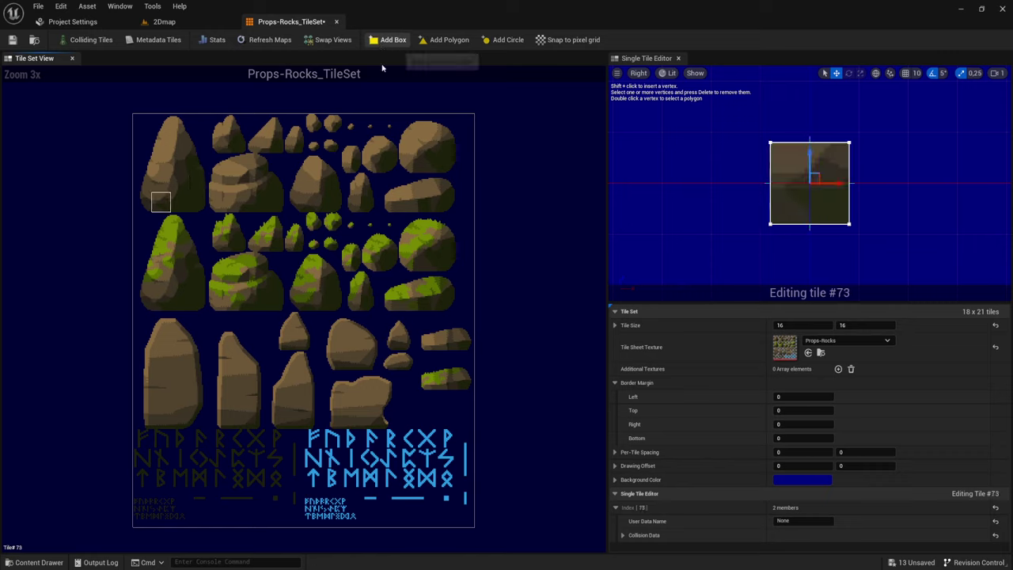
{"action": "left_click", "coordinate": [179, 204]}
{"action": "left_click", "coordinate": [388, 39]}
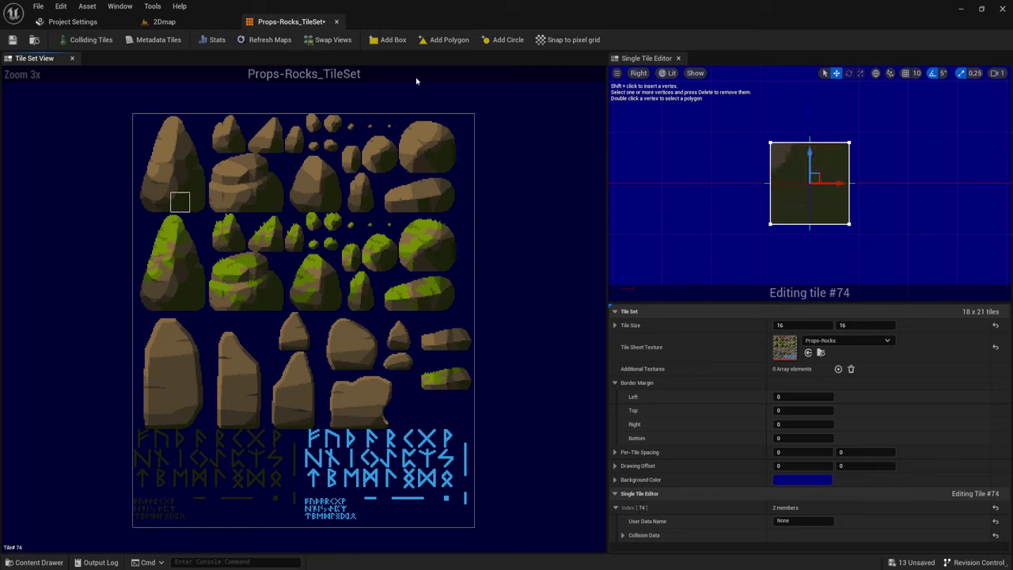
{"action": "left_click", "coordinate": [176, 124]}
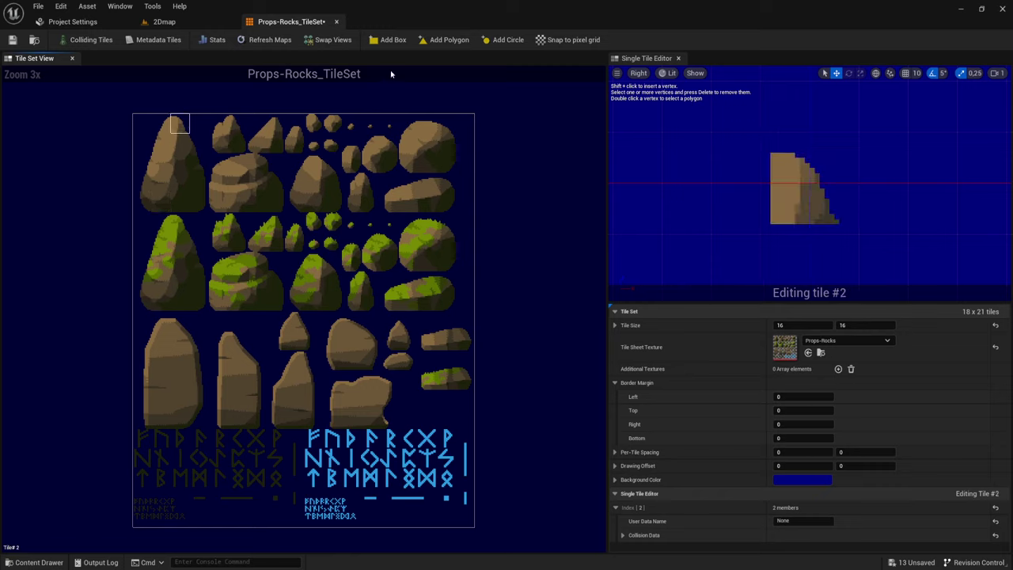
{"action": "left_click", "coordinate": [388, 39]}
{"action": "left_click", "coordinate": [160, 125]}
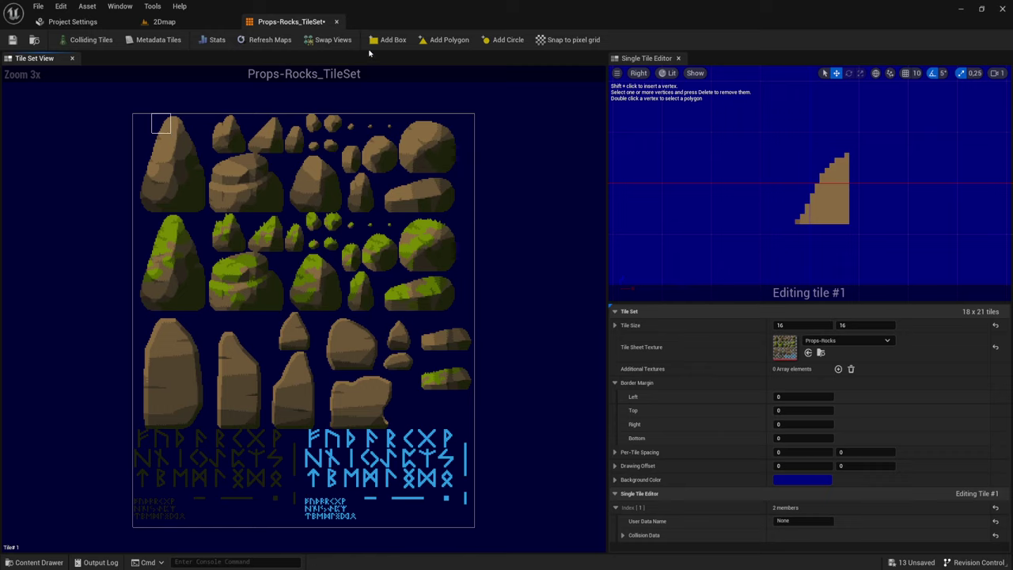
{"action": "left_click", "coordinate": [387, 40]}
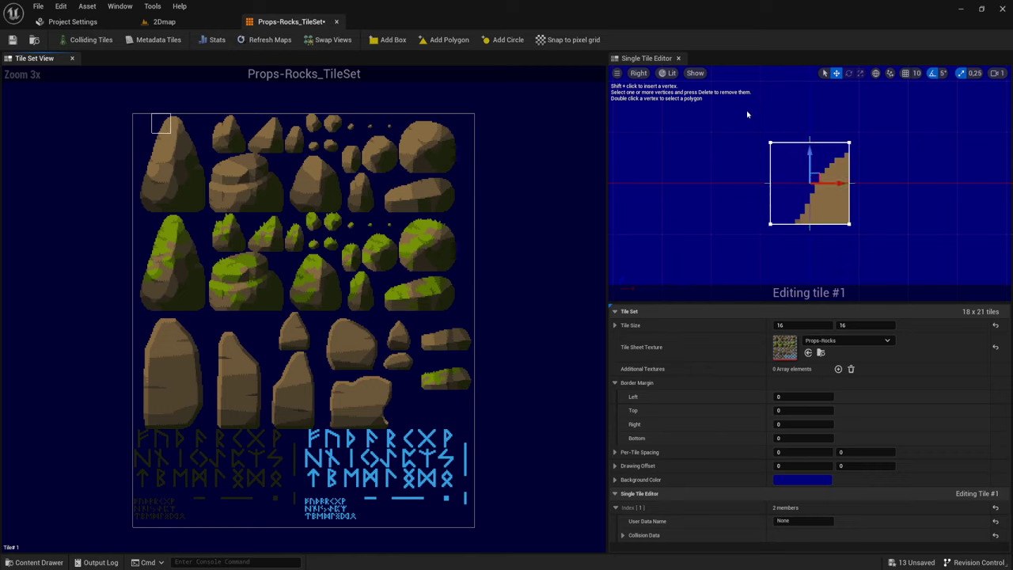
Slide tile #1's top-left collision corner right to slope it, then save Props-Rocks_TileSet.
{"action": "left_click", "coordinate": [770, 142]}
{"action": "left_click_drag", "start_coordinate": [801, 141], "coordinate": [857, 141]}
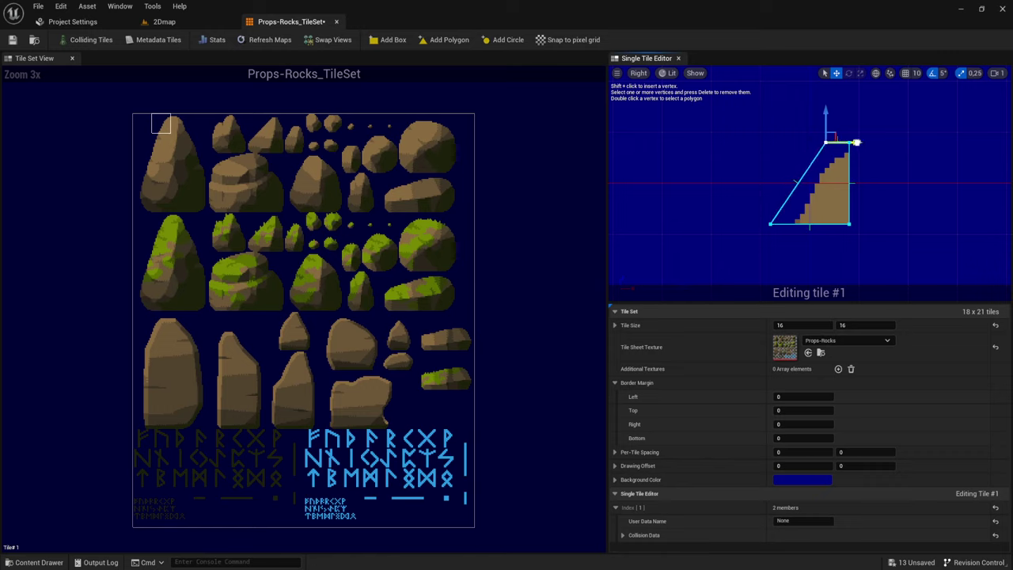
{"action": "left_click", "coordinate": [760, 134]}
{"action": "left_click", "coordinate": [12, 40]}
Confirm the Collision Data geometry type stays Fully Custom and close the tile set editor.
{"action": "left_click", "coordinate": [623, 535]}
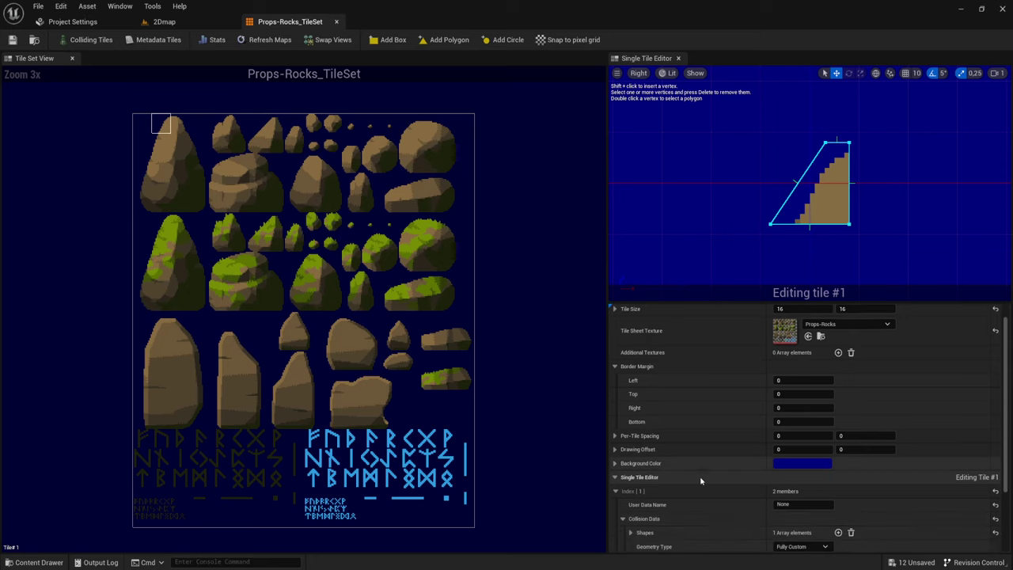
{"action": "scroll", "coordinate": [700, 475], "scroll_direction": "down", "scroll_amount": 5}
{"action": "left_click", "coordinate": [828, 462]}
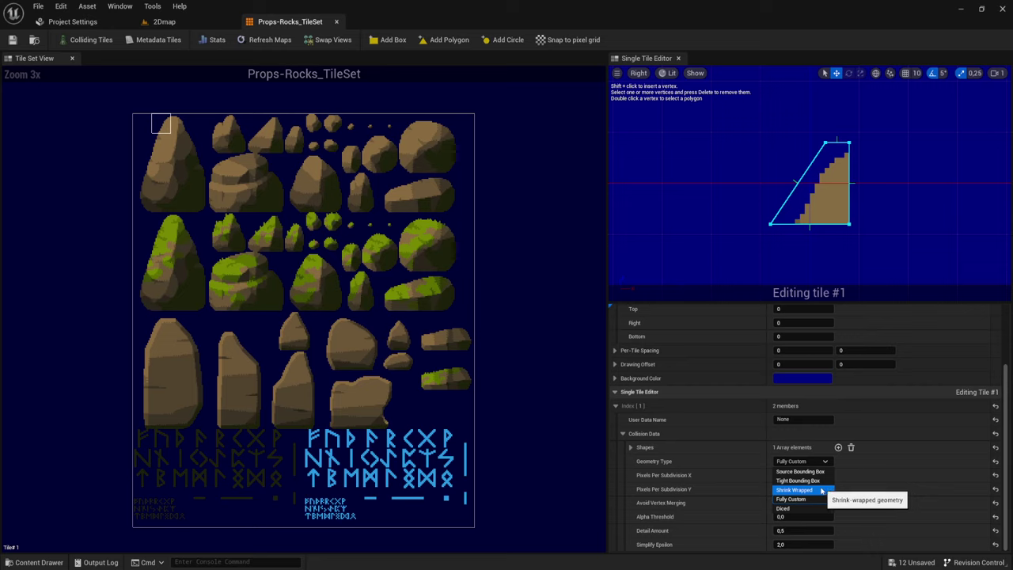
{"action": "left_click", "coordinate": [832, 464]}
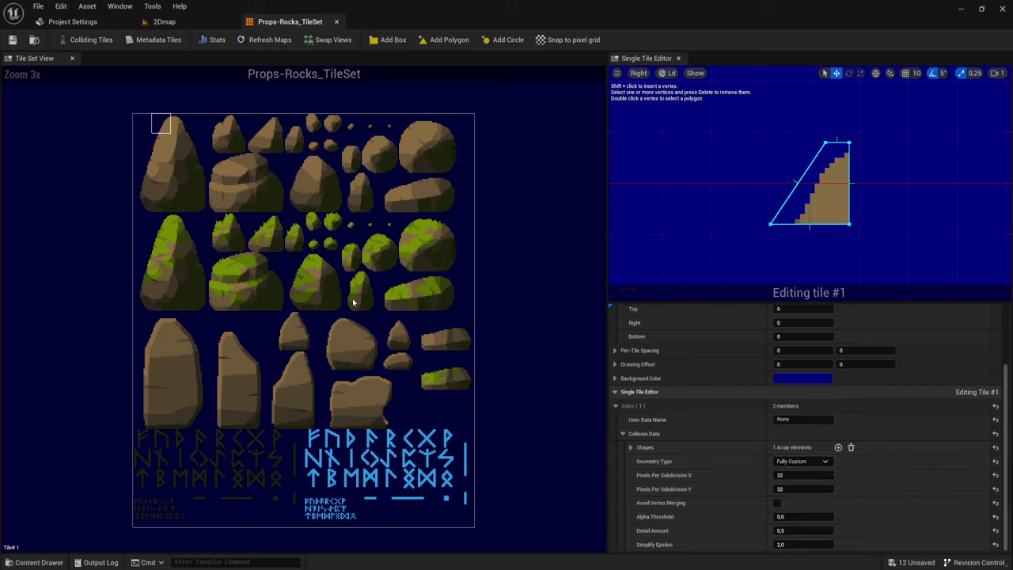
{"action": "left_click", "coordinate": [337, 22]}
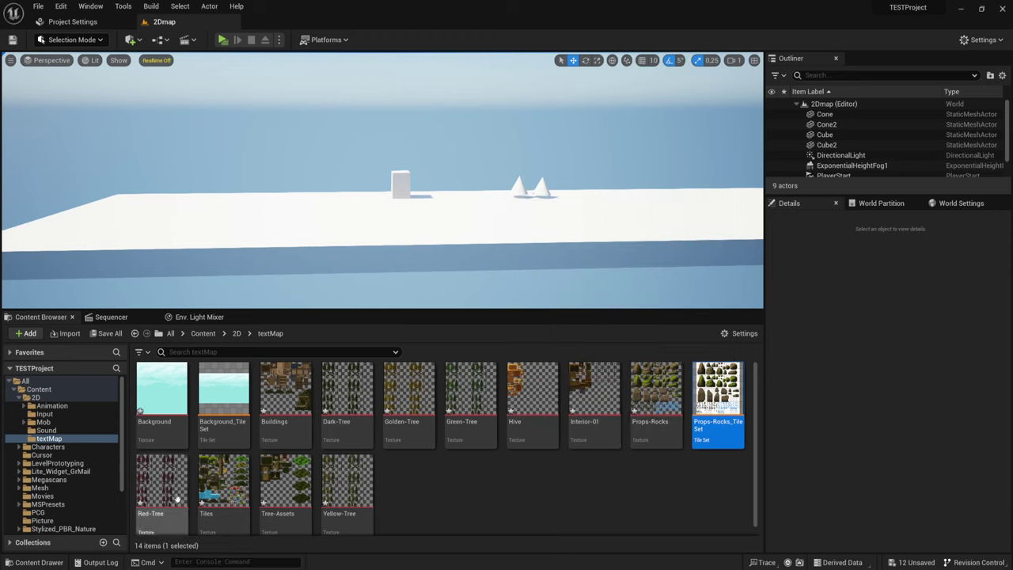
Inspect the Tiles texture, create Tiles_TileSet from it via Sprite Actions > Create Tile Set, and open it.
{"action": "left_click", "coordinate": [221, 478]}
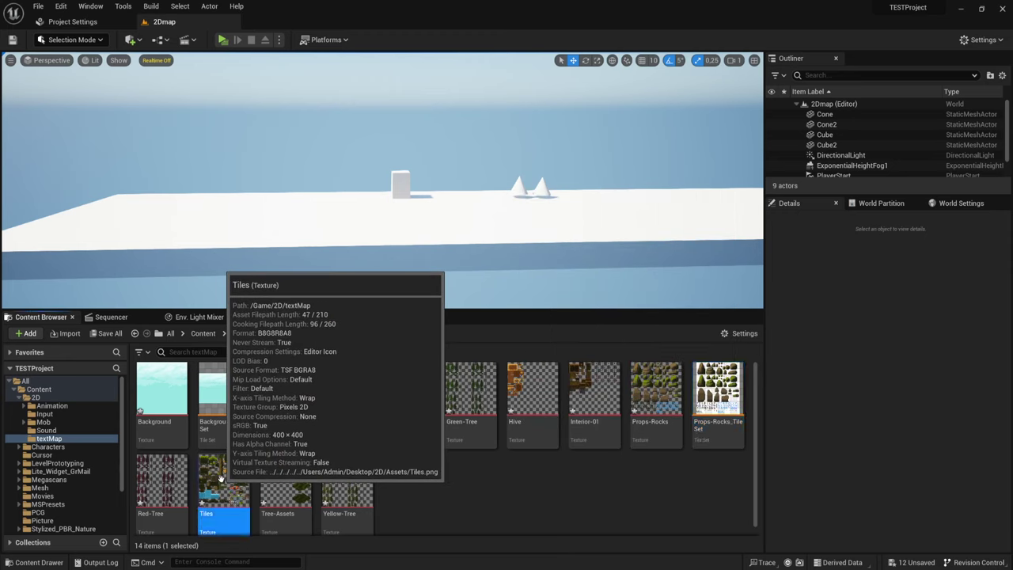
{"action": "double_click", "coordinate": [221, 478]}
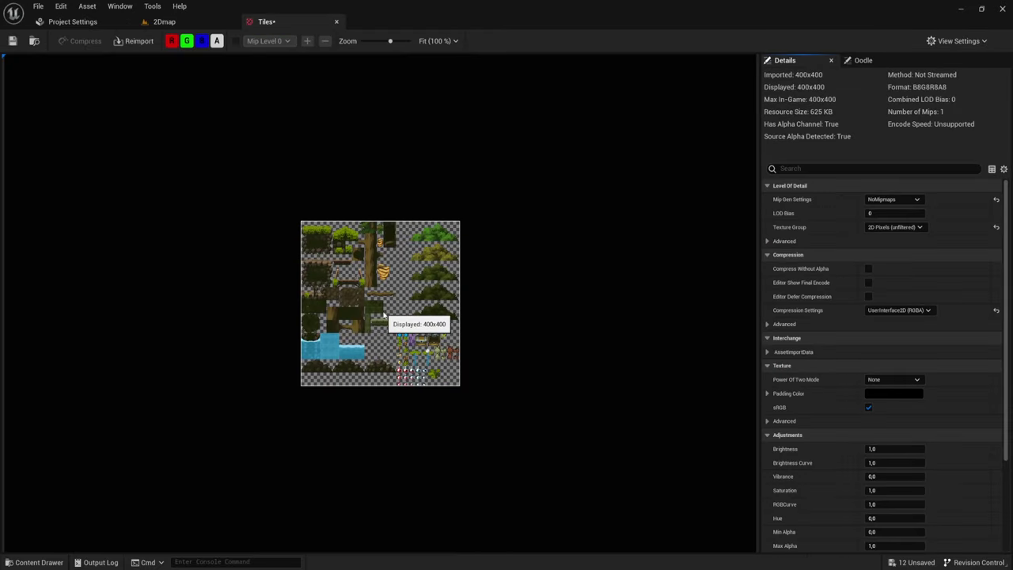
{"action": "left_click", "coordinate": [337, 22]}
{"action": "right_click", "coordinate": [222, 479]}
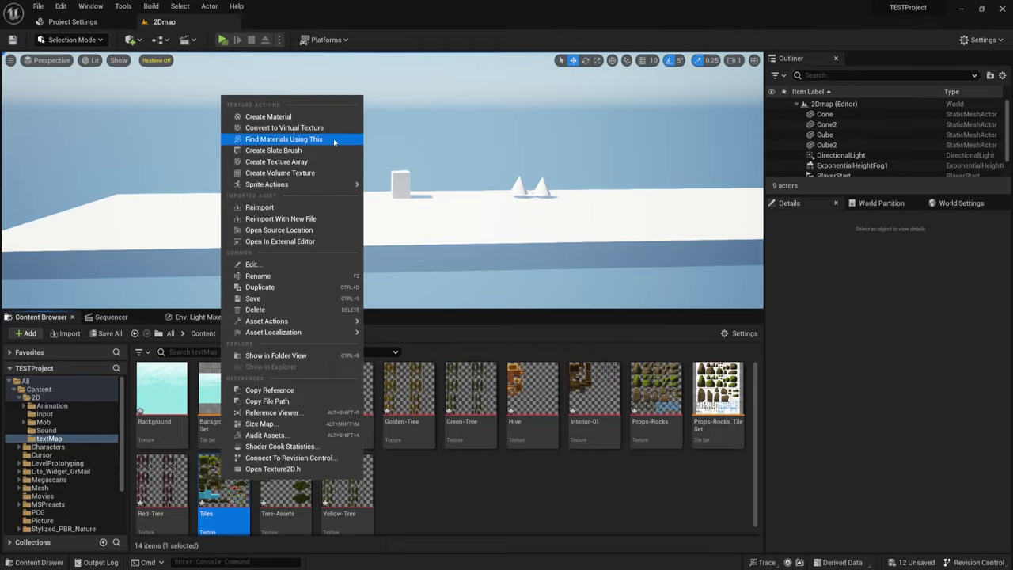
{"action": "mouse_move", "coordinate": [332, 185]}
{"action": "left_click", "coordinate": [410, 220]}
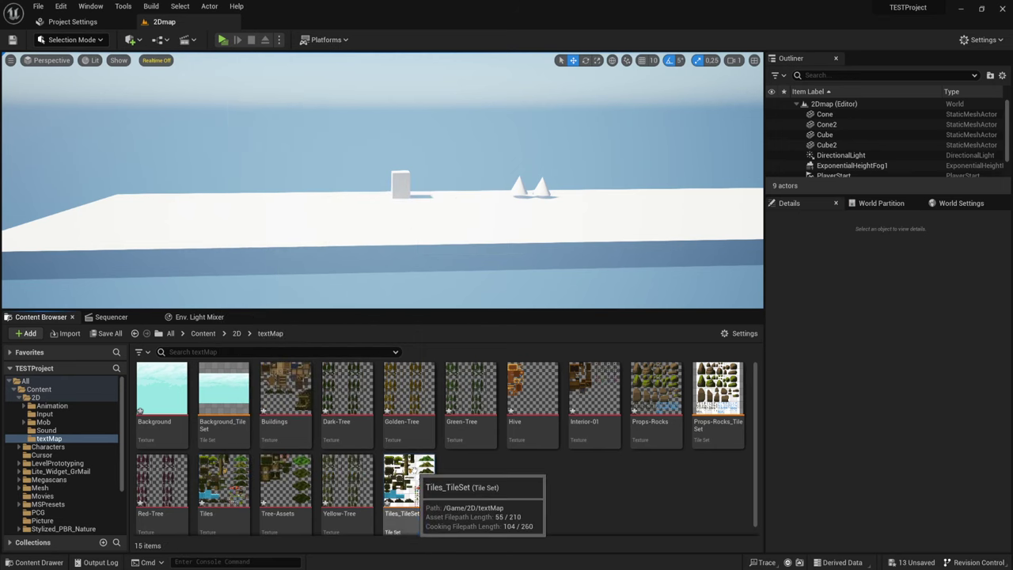
{"action": "double_click", "coordinate": [409, 479]}
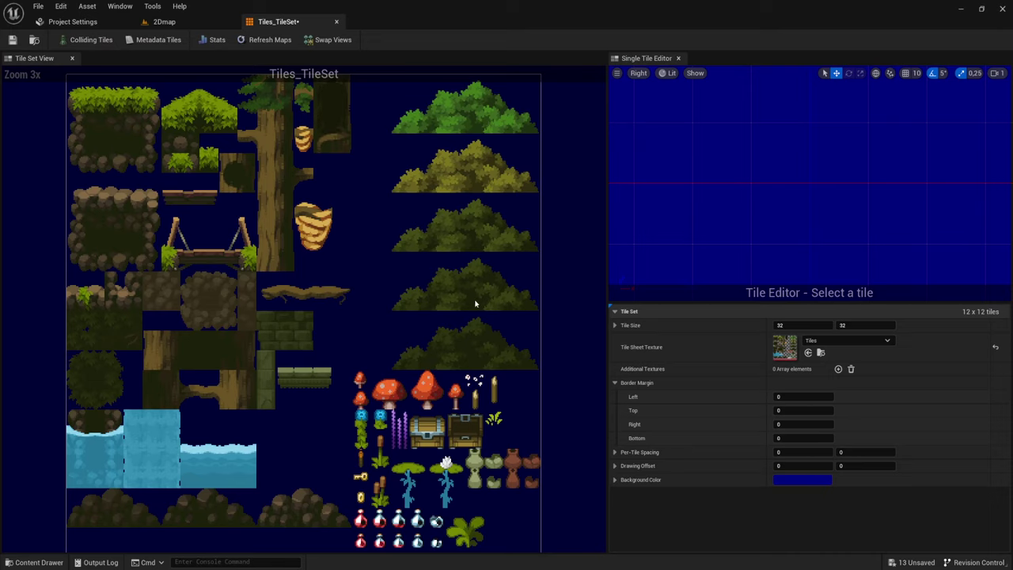
Set the Tiles_TileSet tile size to 16 × 16.
{"action": "left_click", "coordinate": [812, 322]}
{"action": "type", "text": "16"}
{"action": "left_click", "coordinate": [840, 325]}
{"action": "type", "text": "16"}
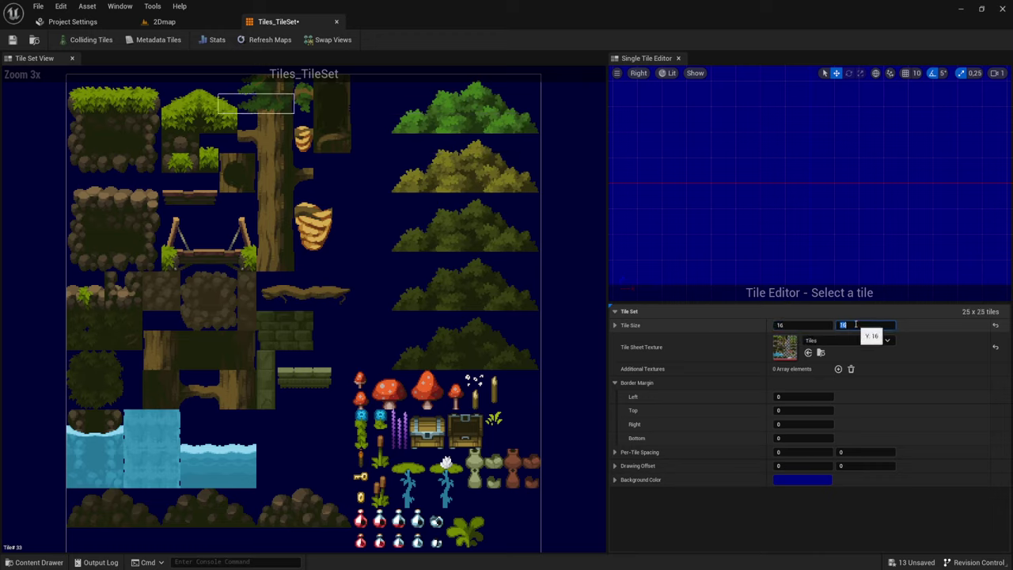
{"action": "key", "text": "Return"}
Check the new tiling by selecting the top tree block and mushroom tiles such as #420.
{"action": "left_click_drag", "start_coordinate": [398, 128], "coordinate": [537, 90]}
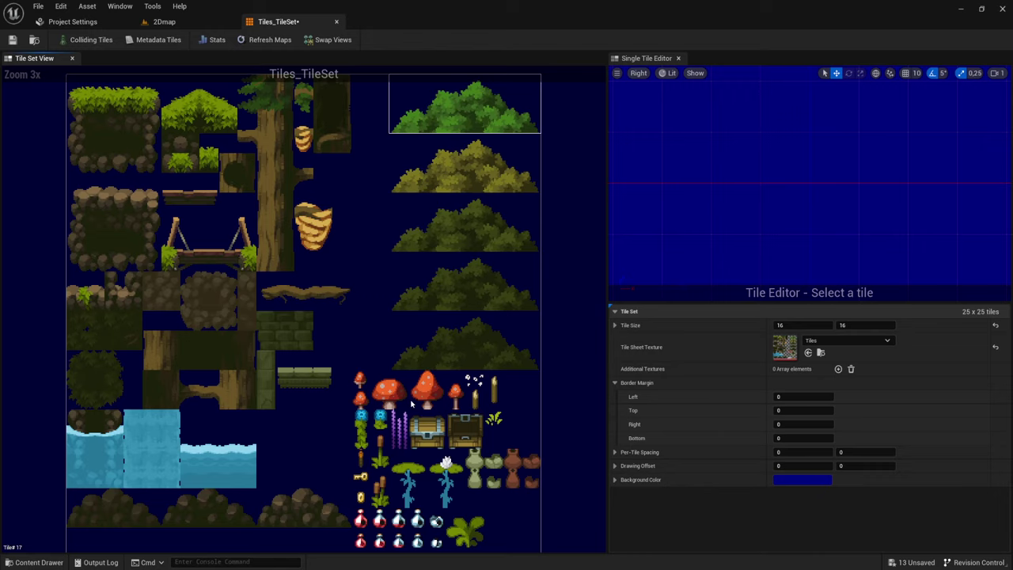
{"action": "left_click_drag", "start_coordinate": [437, 399], "coordinate": [418, 380]}
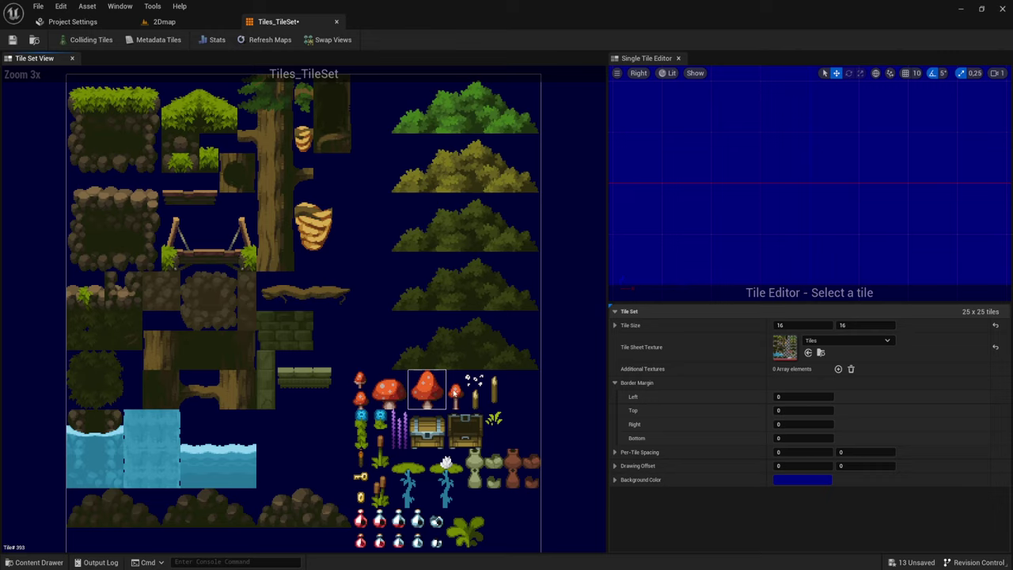
{"action": "left_click", "coordinate": [455, 393]}
{"action": "left_click_drag", "start_coordinate": [456, 386], "coordinate": [456, 396]}
Add a box collision to mushroom tile #391 and reshape it to hug the cap.
{"action": "left_click", "coordinate": [388, 401]}
{"action": "left_click", "coordinate": [390, 388]}
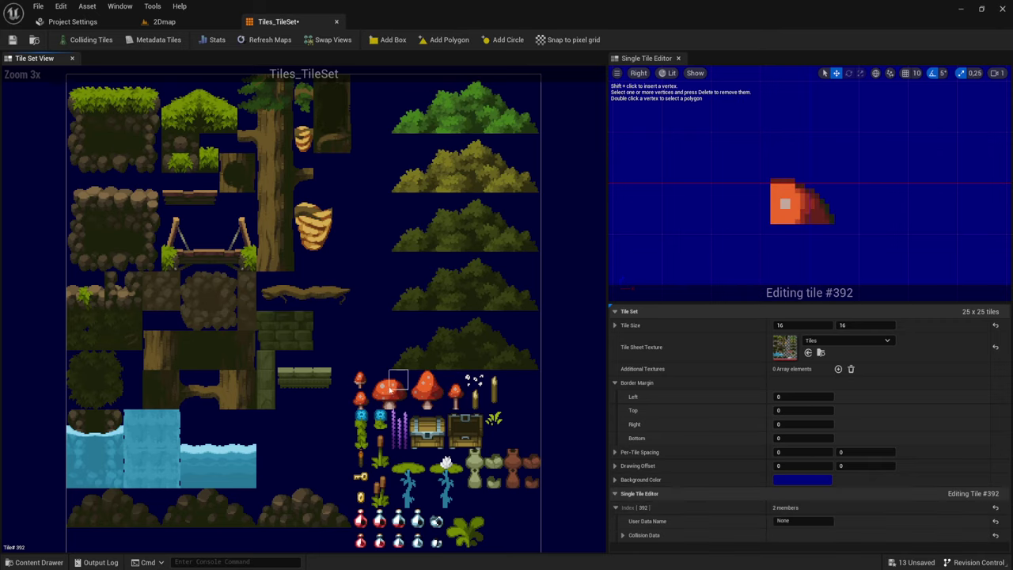
{"action": "left_click", "coordinate": [381, 387]}
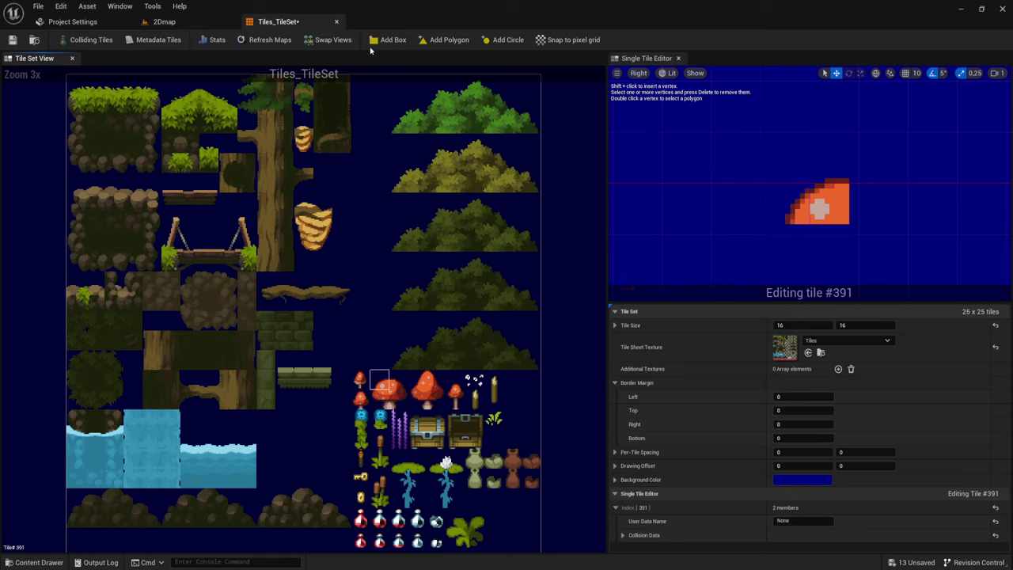
{"action": "left_click", "coordinate": [384, 40]}
{"action": "left_click", "coordinate": [787, 152]}
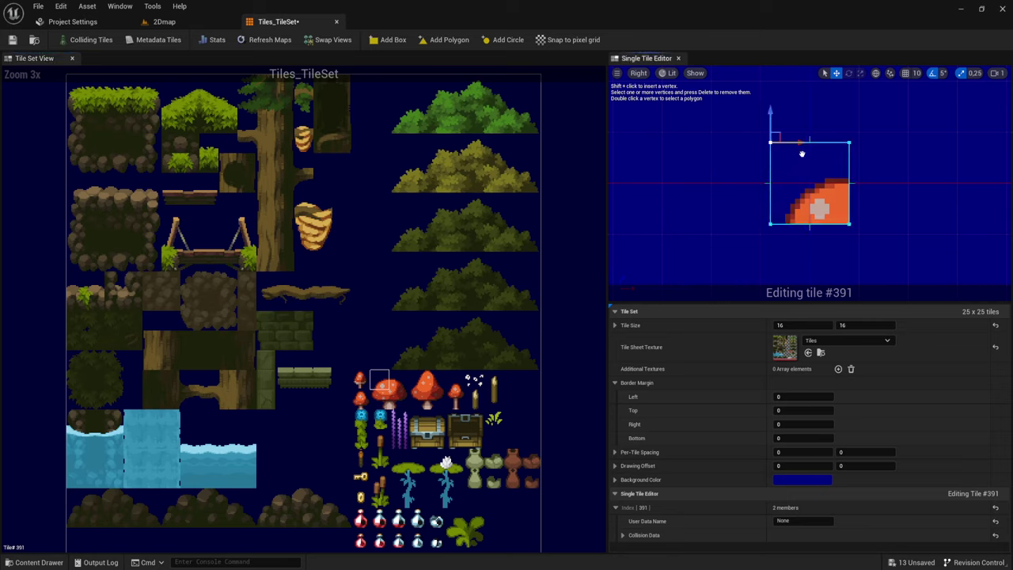
{"action": "left_click_drag", "start_coordinate": [770, 142], "coordinate": [770, 208]}
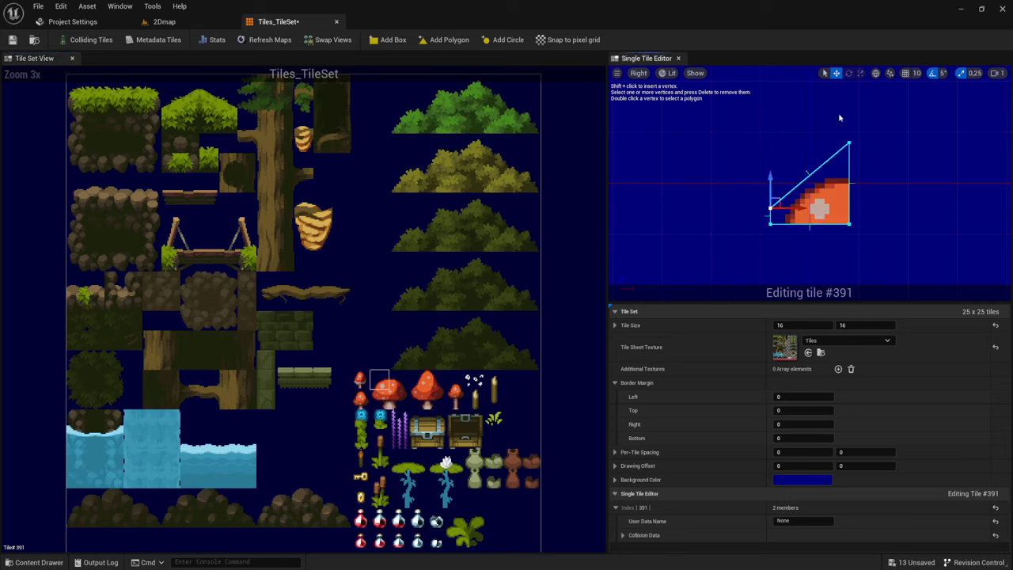
{"action": "left_click", "coordinate": [849, 144]}
{"action": "left_click_drag", "start_coordinate": [849, 111], "coordinate": [850, 145]}
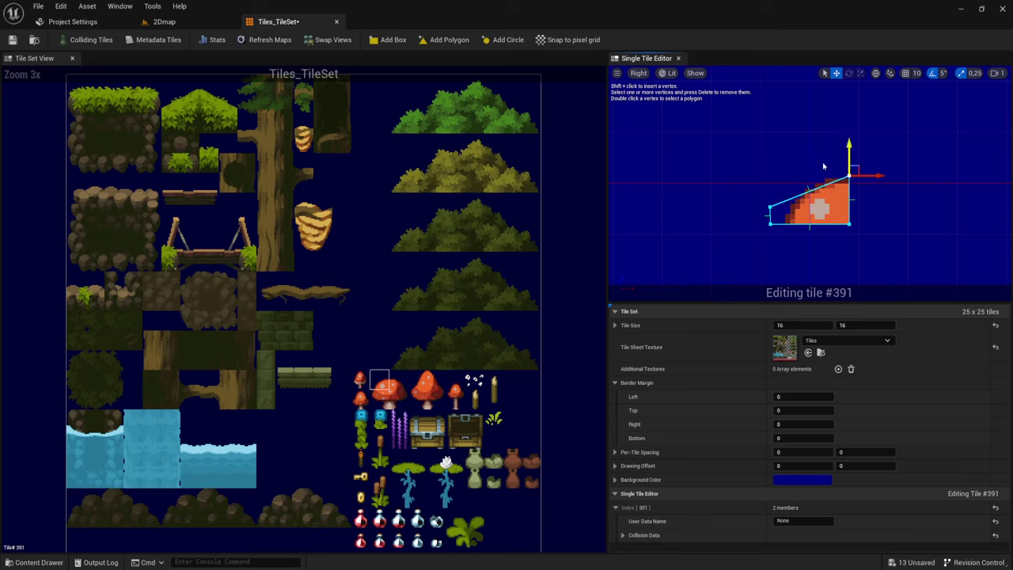
{"action": "left_click", "coordinate": [770, 215]}
{"action": "left_click_drag", "start_coordinate": [789, 214], "coordinate": [813, 215]}
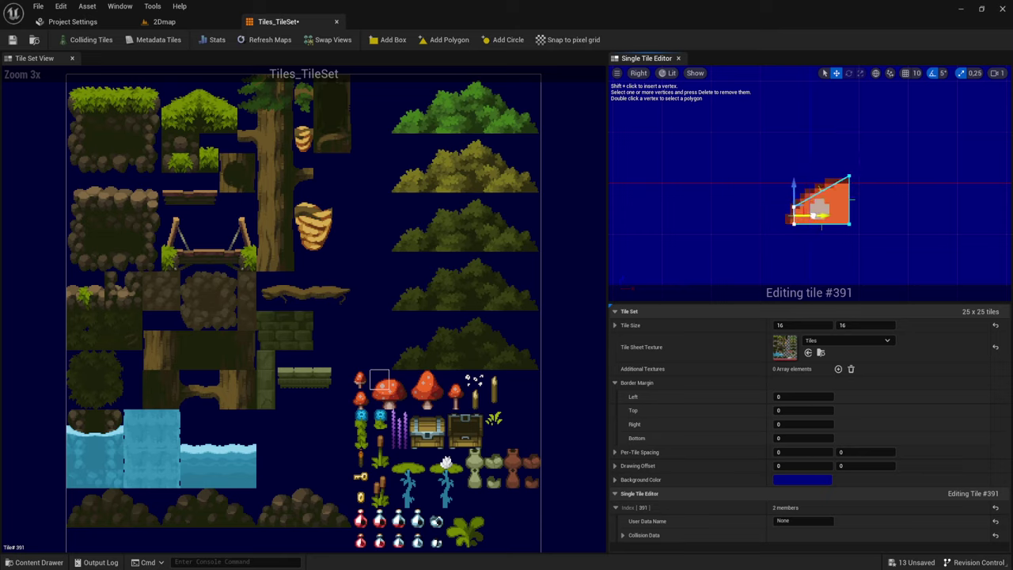
Add a box collision to tile #392, lowering its top edge and pulling in its right edge.
{"action": "left_click", "coordinate": [397, 387]}
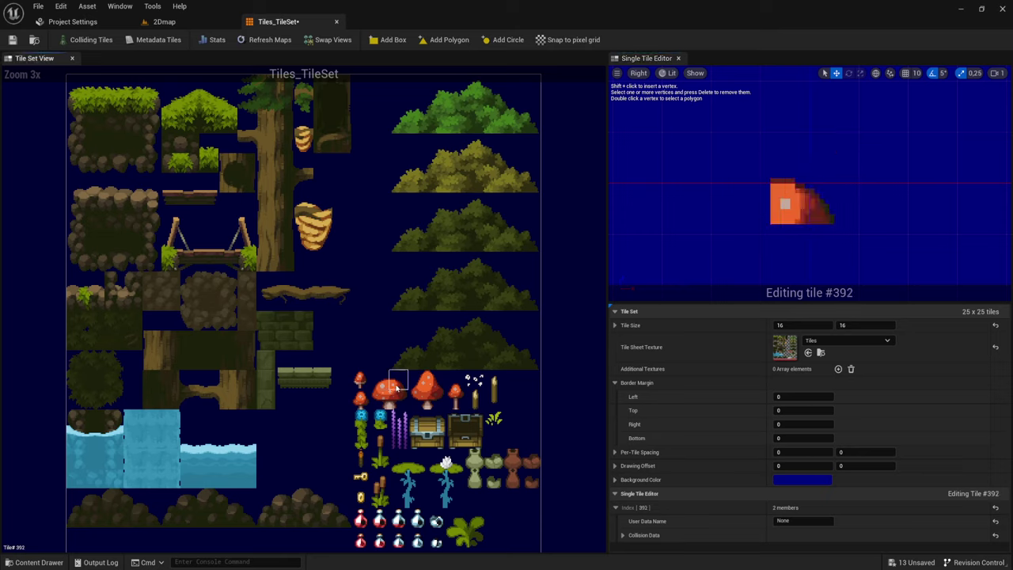
{"action": "left_click", "coordinate": [394, 39]}
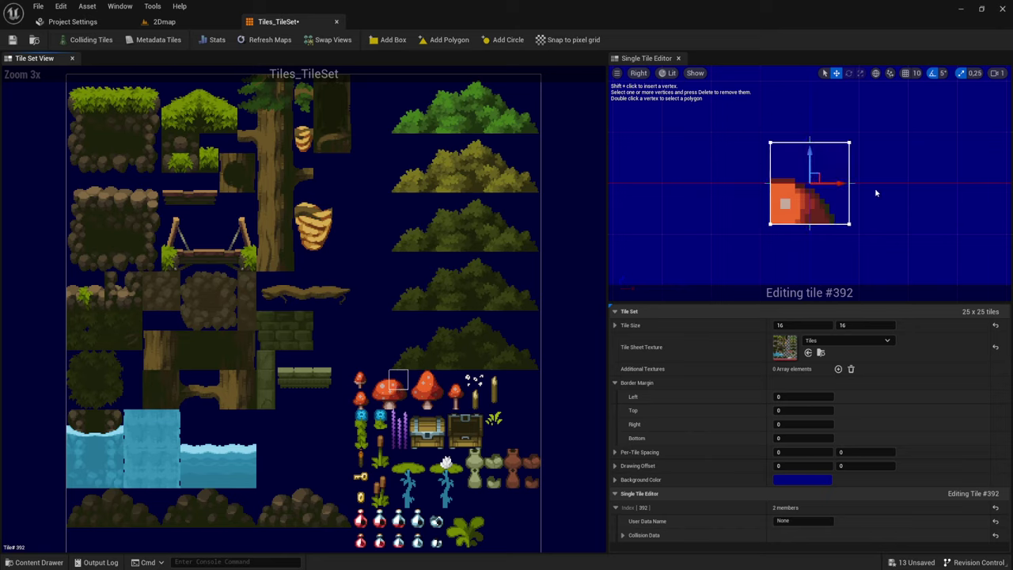
{"action": "left_click", "coordinate": [807, 143]}
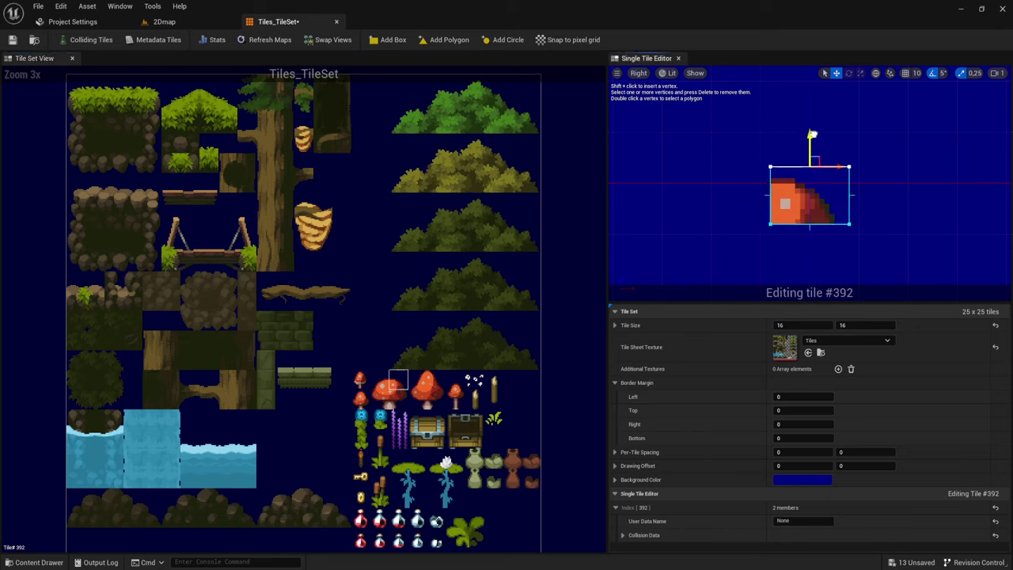
{"action": "left_click_drag", "start_coordinate": [809, 115], "coordinate": [808, 152]}
{"action": "left_click", "coordinate": [849, 194]}
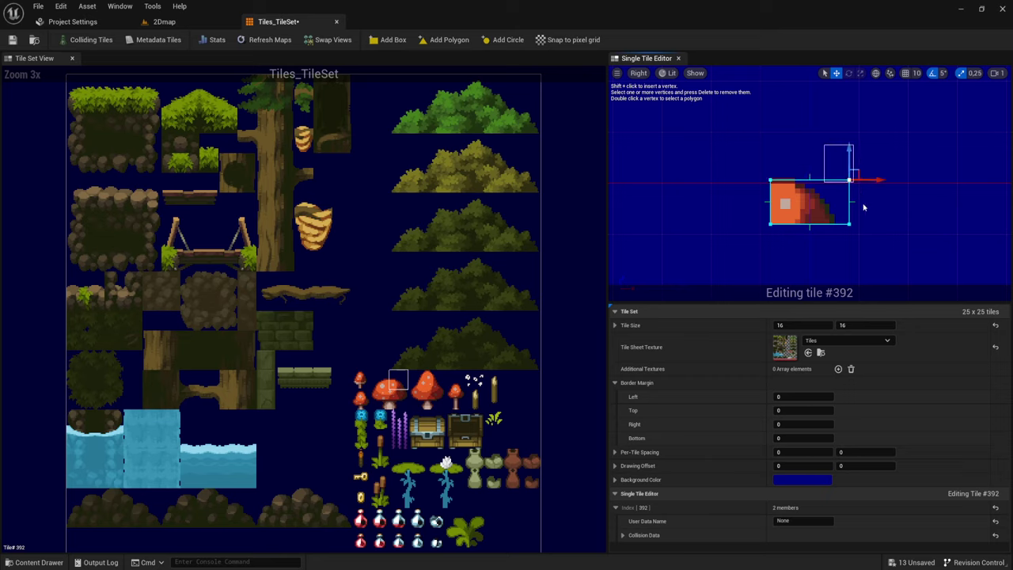
{"action": "left_click_drag", "start_coordinate": [871, 202], "coordinate": [827, 187]}
{"action": "left_click", "coordinate": [832, 180]}
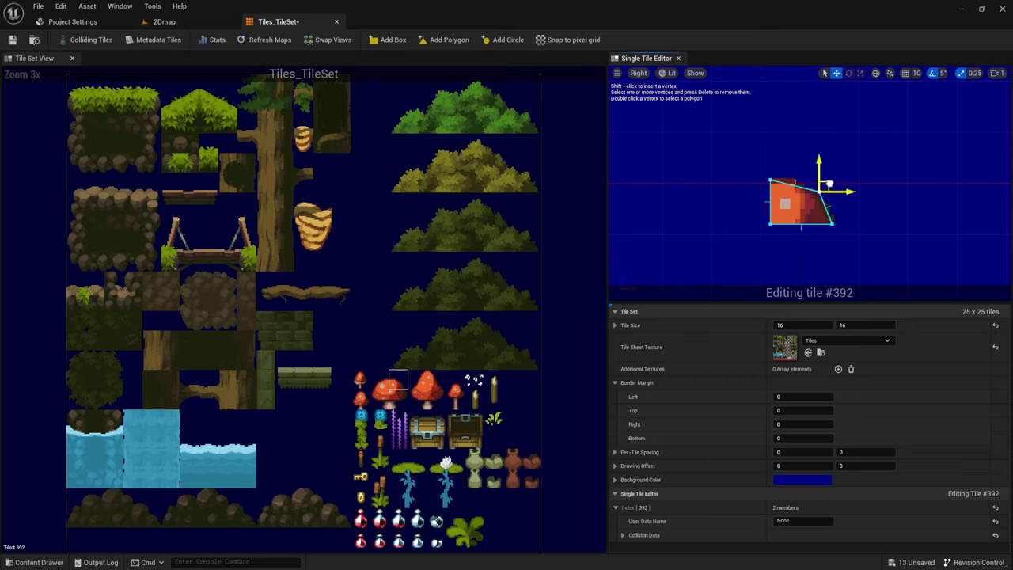
Add box collisions to mushroom tiles #416 and #417.
{"action": "left_click", "coordinate": [394, 404]}
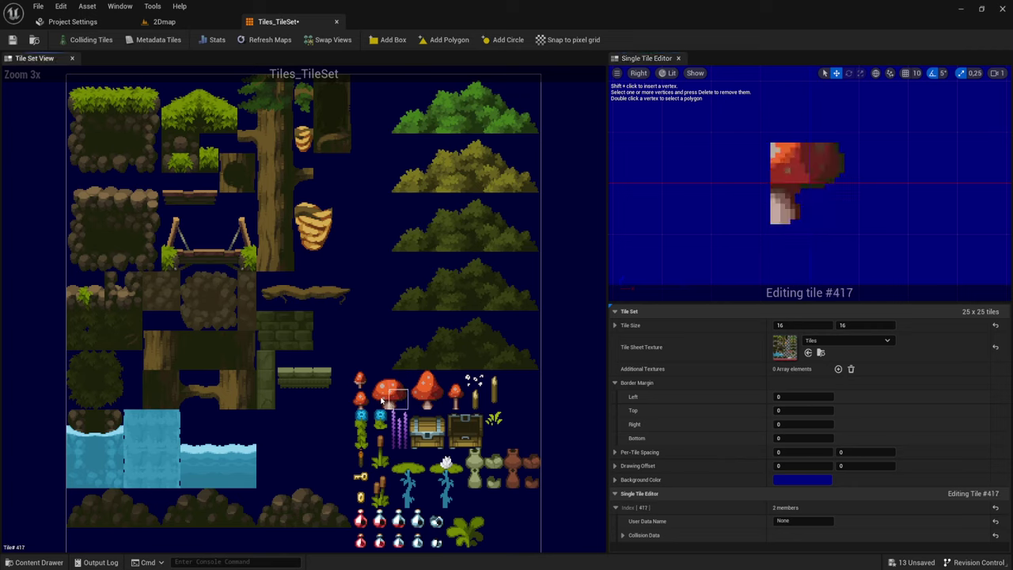
{"action": "left_click", "coordinate": [375, 400]}
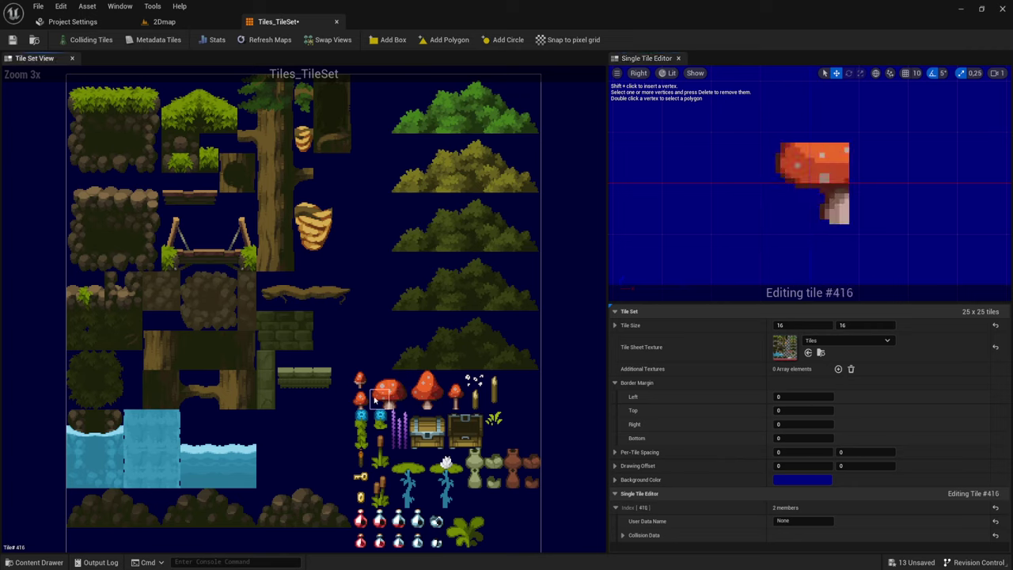
{"action": "left_click", "coordinate": [389, 41]}
{"action": "left_click", "coordinate": [394, 400]}
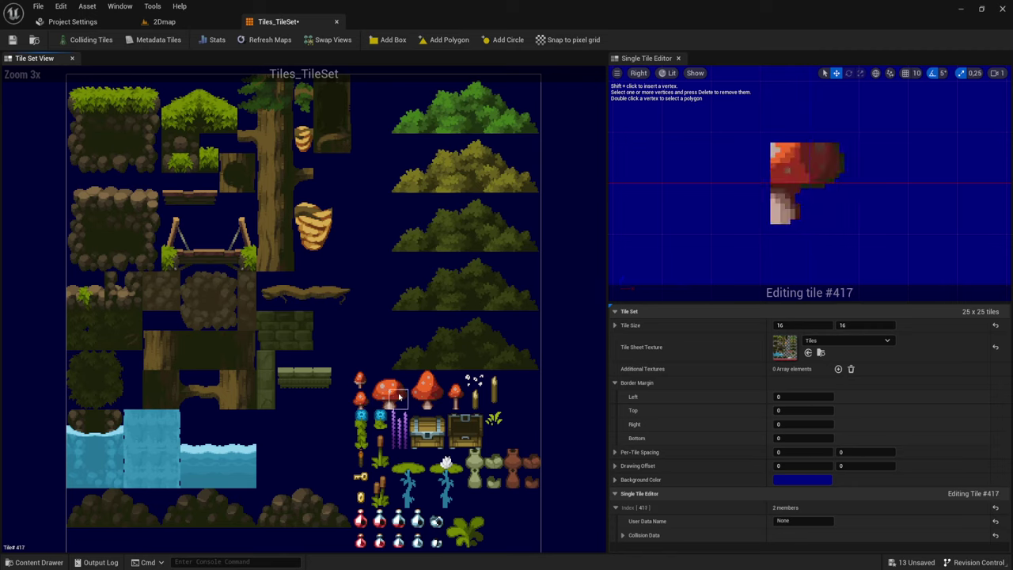
{"action": "left_click", "coordinate": [394, 40]}
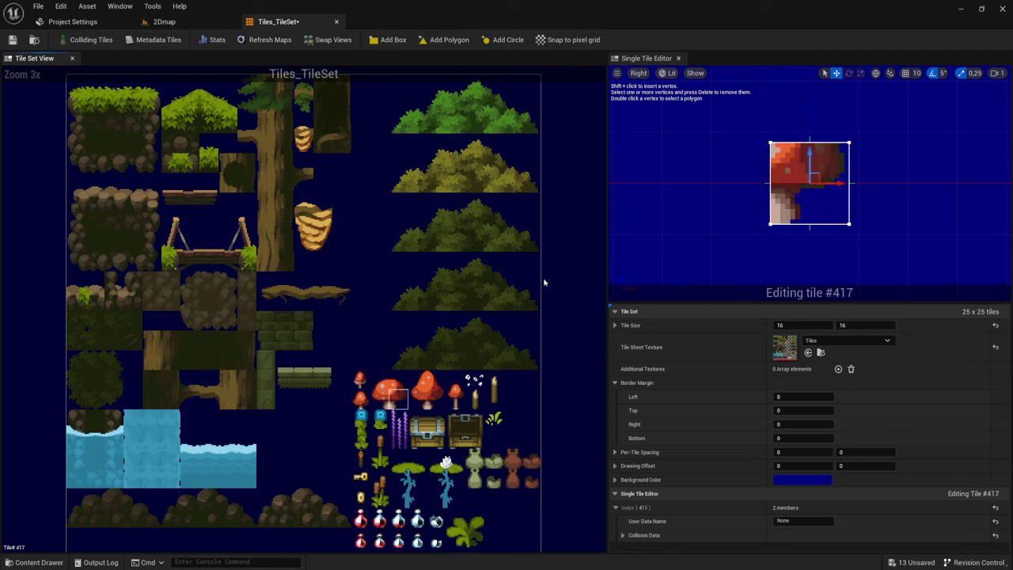
Add box collisions to mushroom tiles #393, #394, #418 and #419.
{"action": "left_click", "coordinate": [426, 381]}
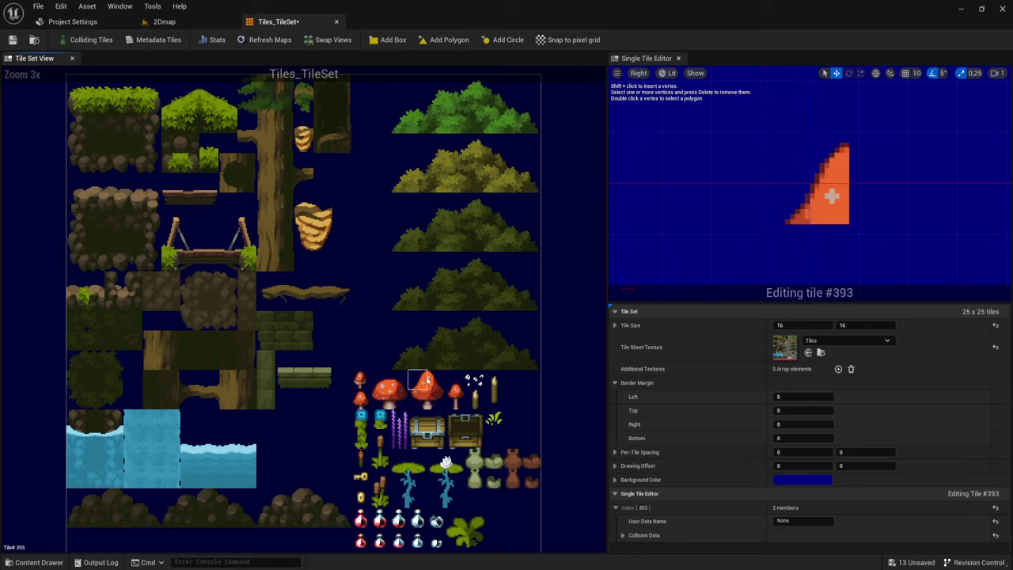
{"action": "left_click", "coordinate": [388, 40]}
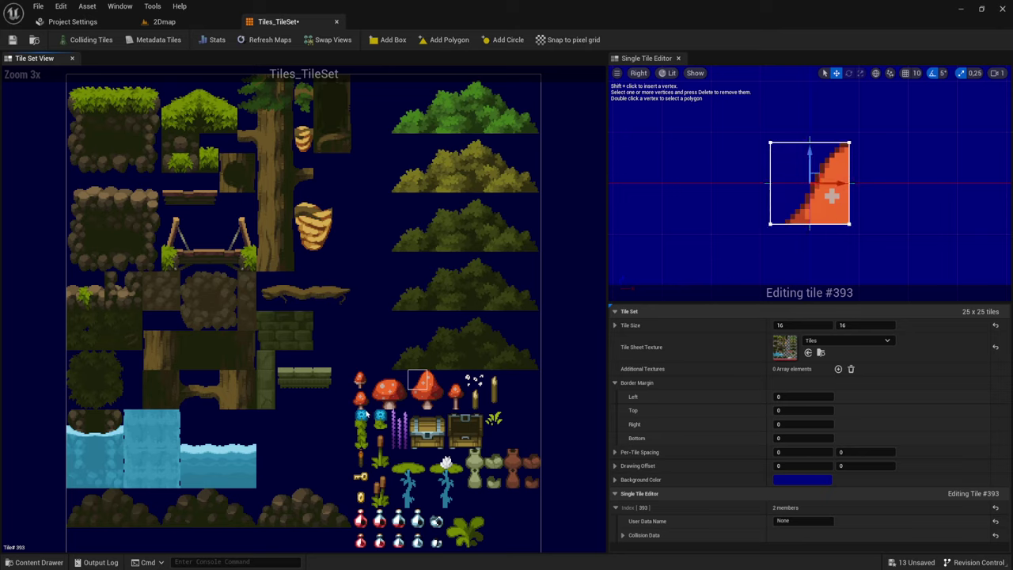
{"action": "left_click", "coordinate": [433, 381]}
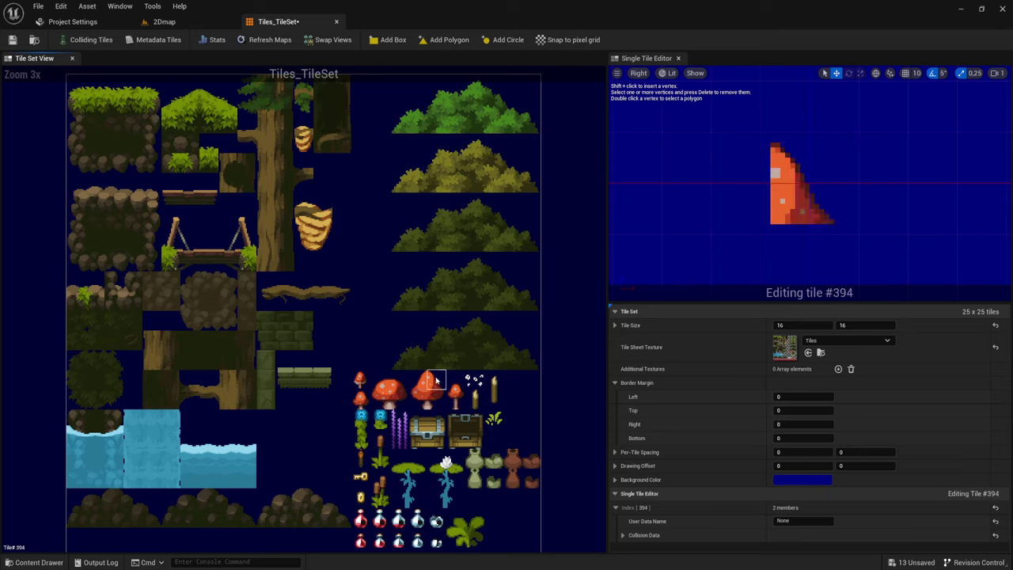
{"action": "left_click", "coordinate": [393, 39]}
{"action": "left_click", "coordinate": [421, 402]}
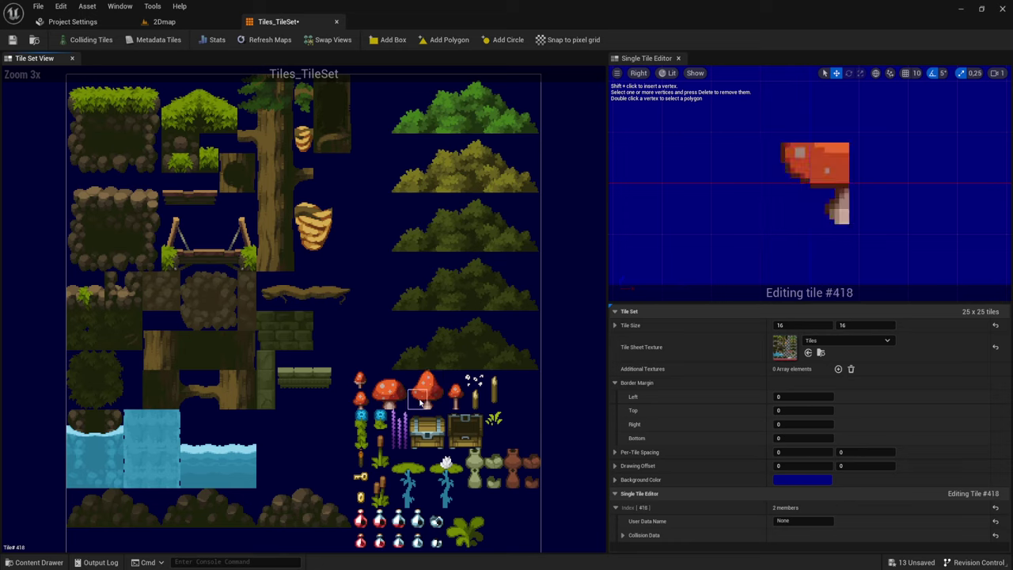
{"action": "left_click", "coordinate": [393, 40]}
{"action": "left_click", "coordinate": [432, 402]}
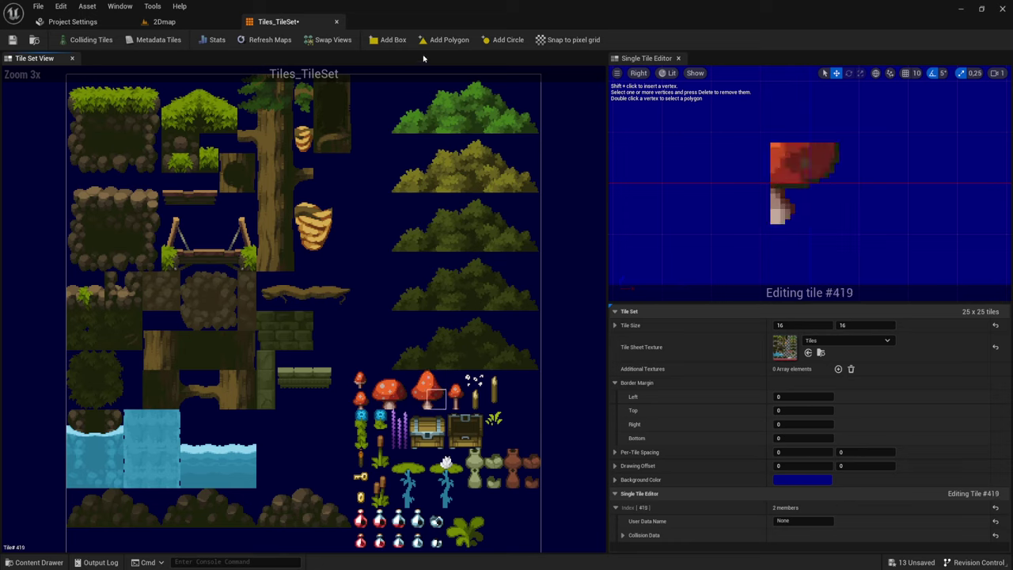
{"action": "left_click", "coordinate": [393, 40]}
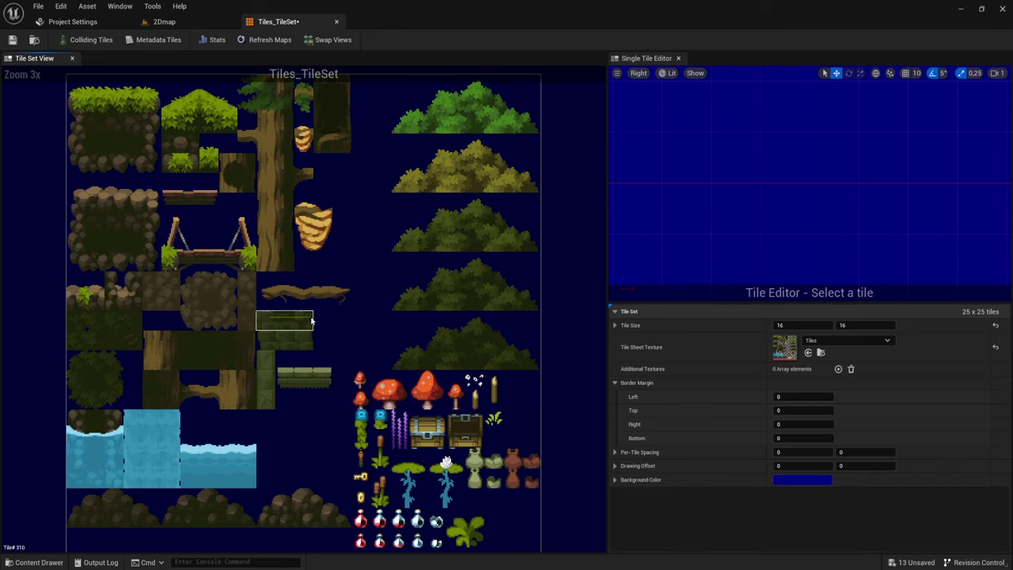
Add box collisions to mossy stone tiles #310, #311 and #312.
{"action": "left_click_drag", "start_coordinate": [270, 321], "coordinate": [309, 320]}
{"action": "left_click", "coordinate": [267, 322]}
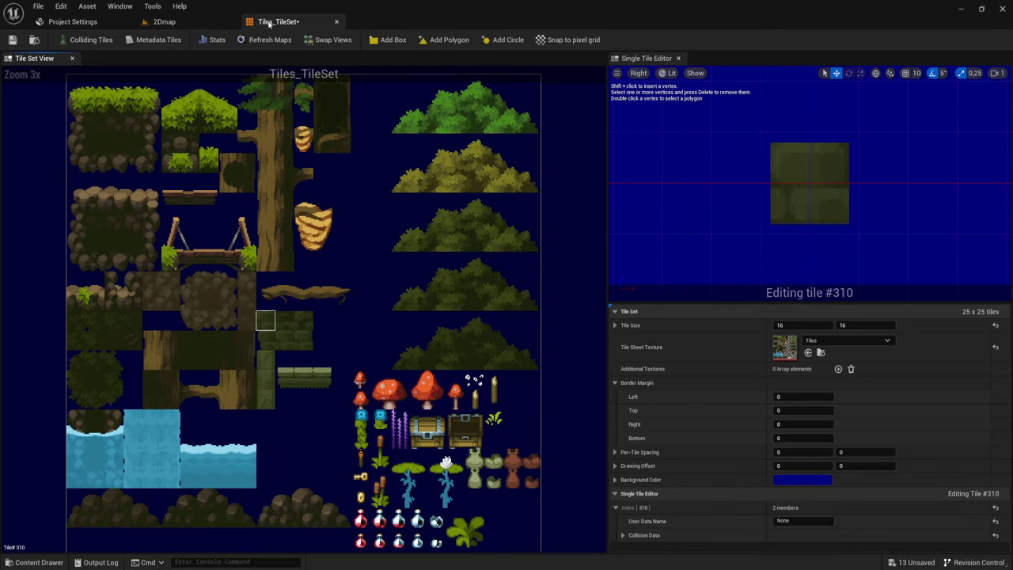
{"action": "left_click", "coordinate": [388, 39]}
{"action": "left_click", "coordinate": [292, 325]}
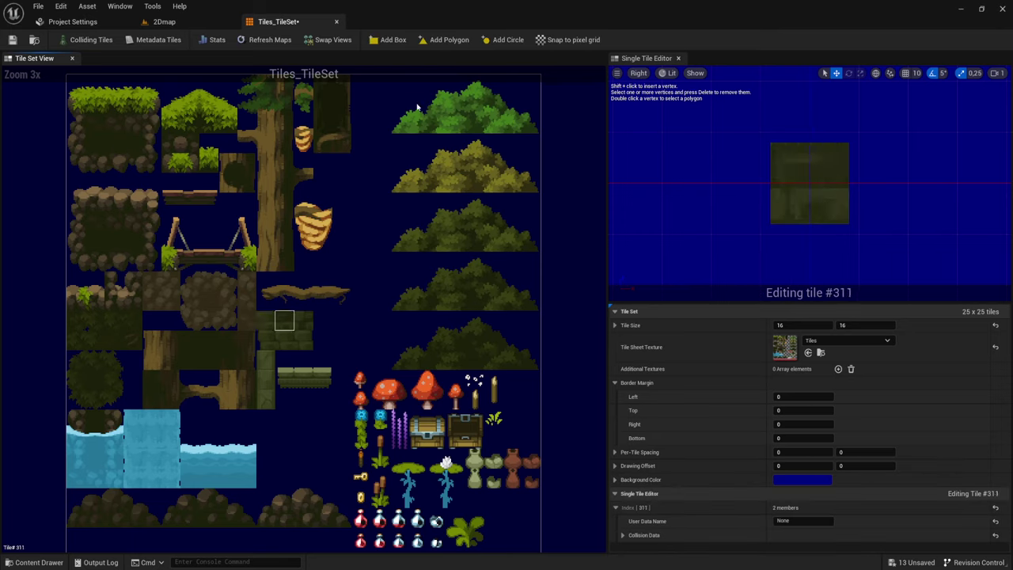
{"action": "left_click", "coordinate": [392, 41]}
{"action": "left_click", "coordinate": [309, 324]}
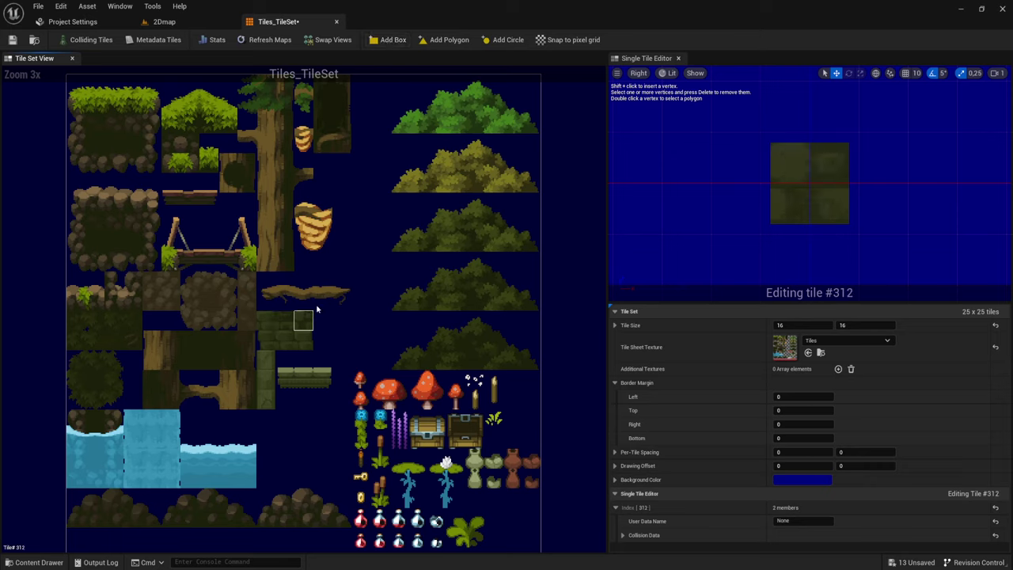
{"action": "left_click", "coordinate": [392, 41]}
Add box collisions to stone tiles #335, #336 and #337, then select water tile #481.
{"action": "left_click", "coordinate": [271, 344]}
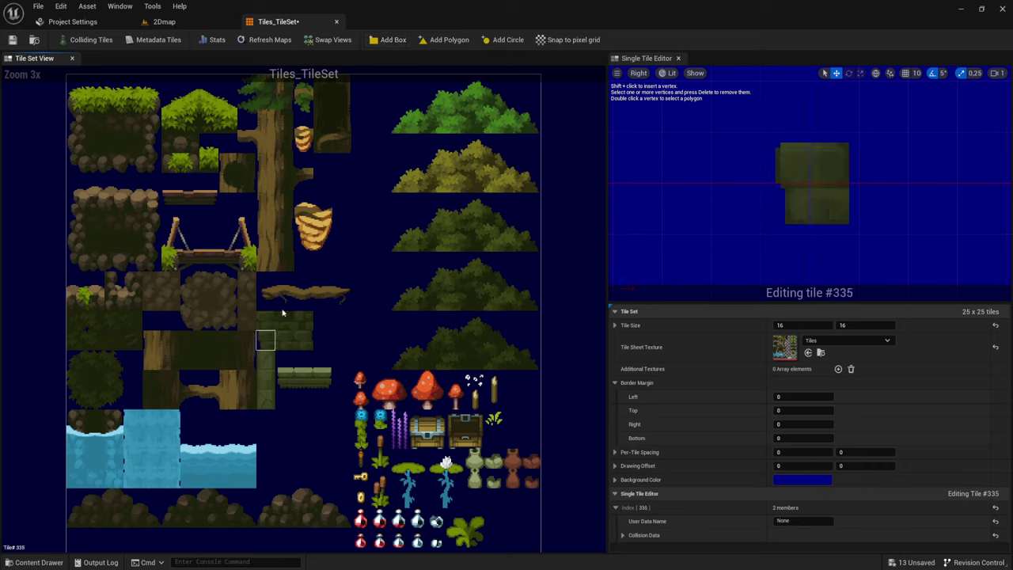
{"action": "left_click", "coordinate": [392, 40]}
{"action": "left_click", "coordinate": [287, 341]}
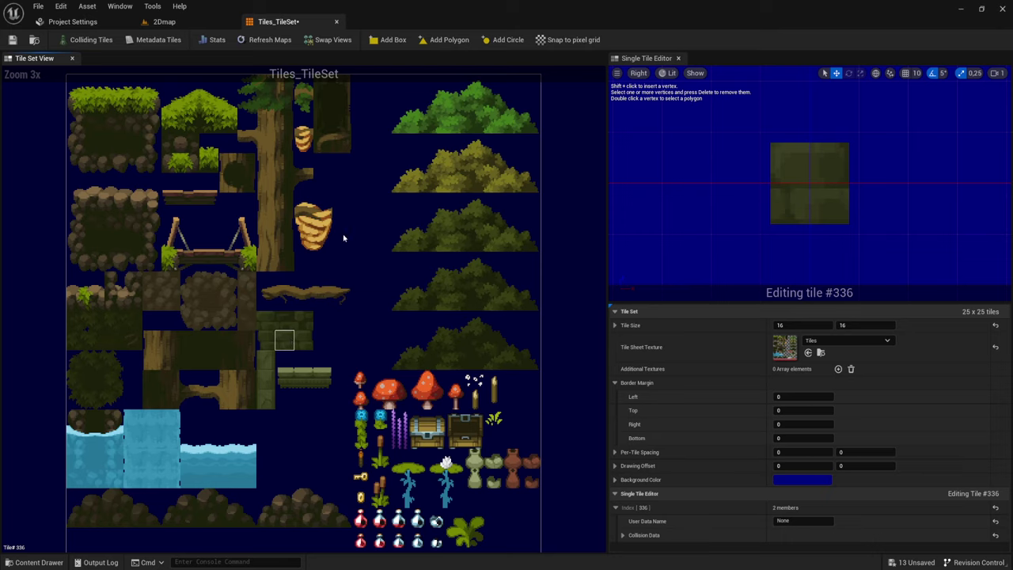
{"action": "left_click", "coordinate": [391, 41]}
{"action": "left_click", "coordinate": [305, 339]}
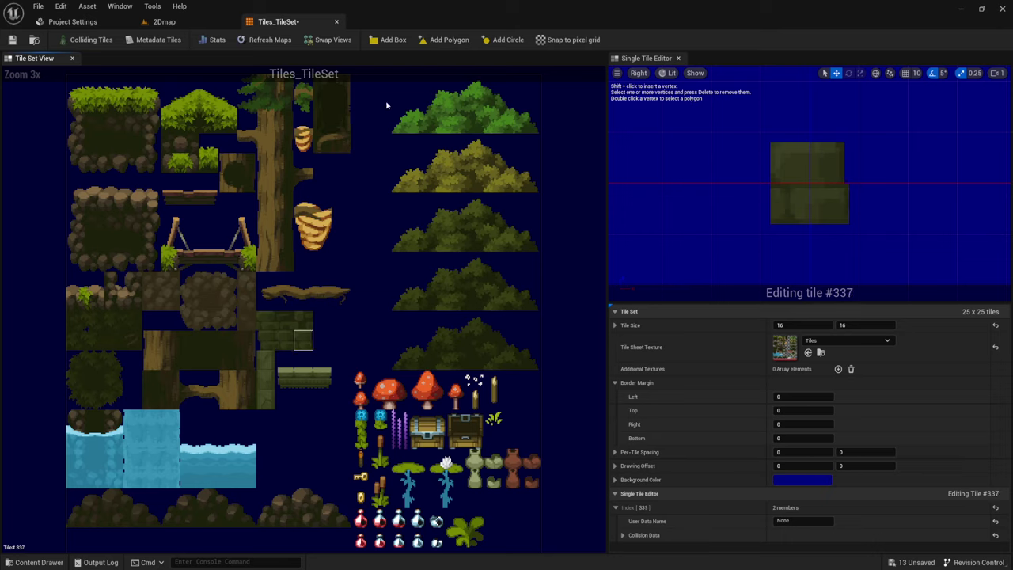
{"action": "left_click", "coordinate": [388, 40]}
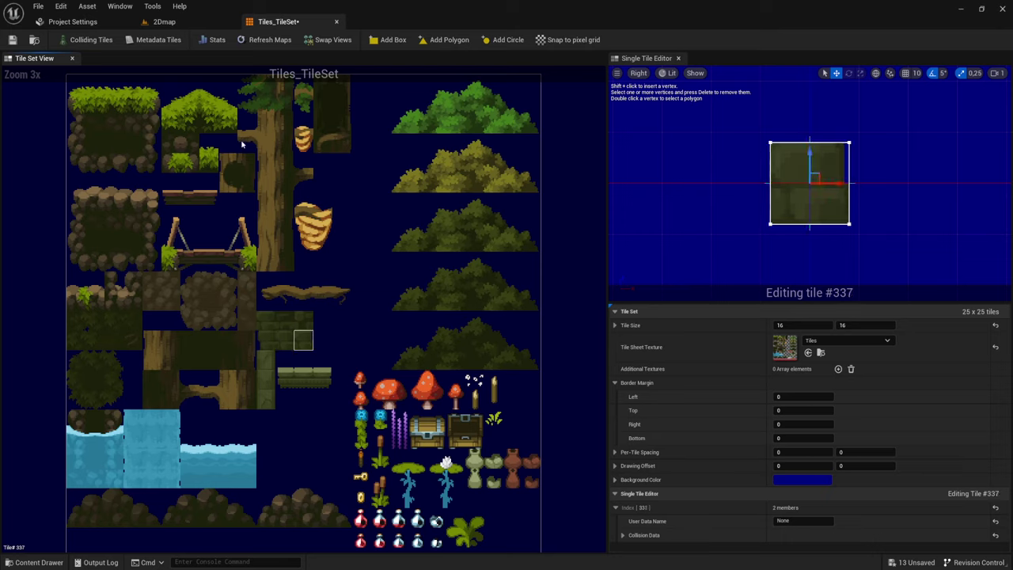
{"action": "left_click", "coordinate": [192, 441]}
{"action": "left_click", "coordinate": [193, 454]}
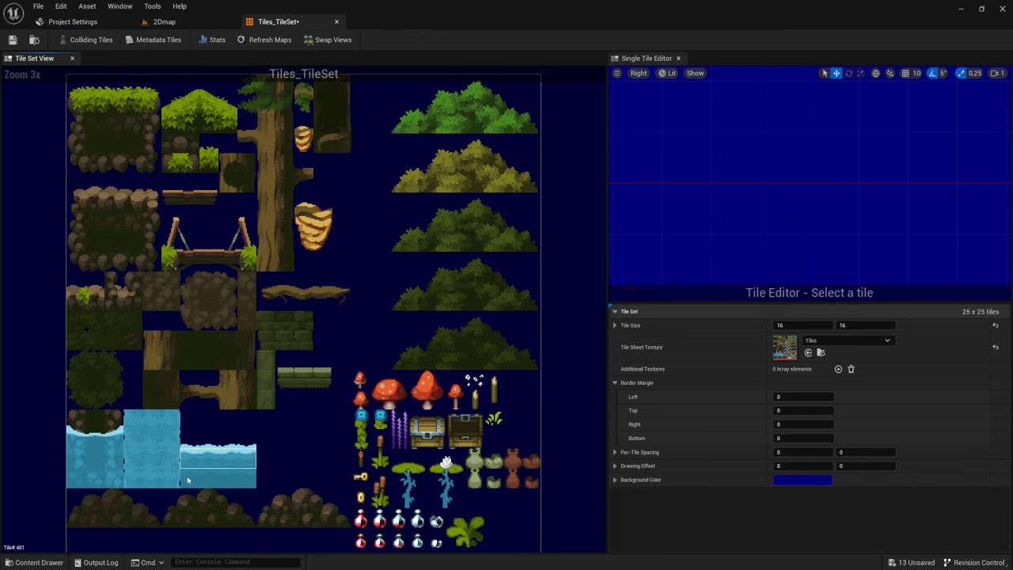
Add box collision to water tiles #506, #507, #508 and #509, then save the tile set.
{"action": "left_click", "coordinate": [188, 479]}
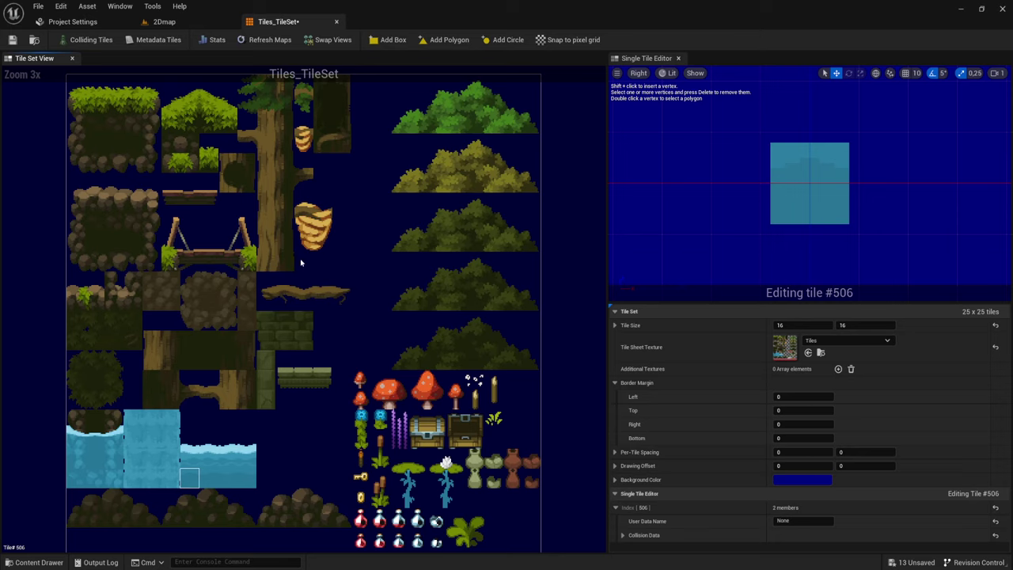
{"action": "left_click", "coordinate": [389, 39]}
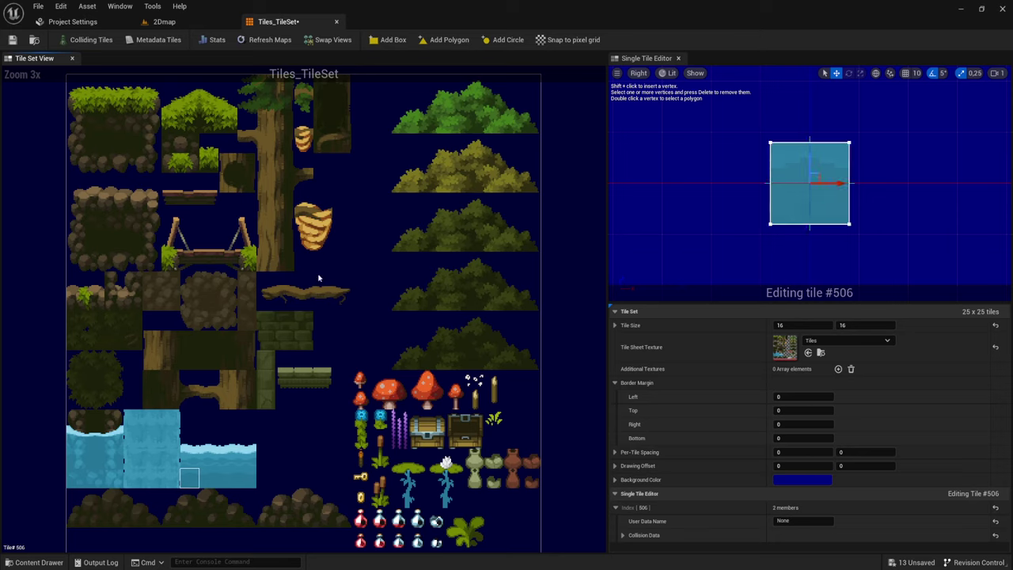
{"action": "left_click", "coordinate": [214, 479]}
{"action": "left_click", "coordinate": [389, 39]}
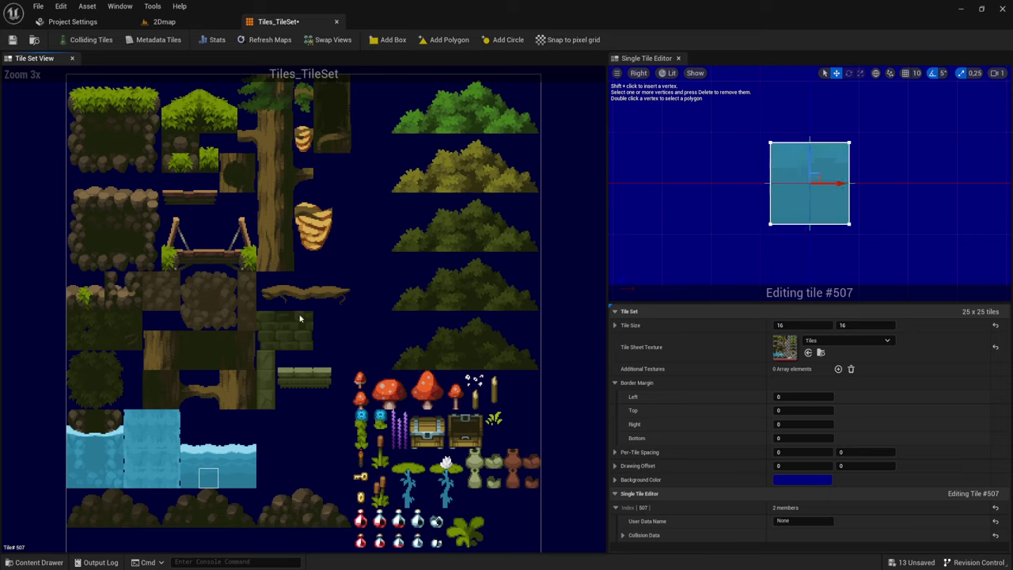
{"action": "left_click", "coordinate": [227, 476]}
{"action": "left_click", "coordinate": [389, 40]}
{"action": "left_click", "coordinate": [243, 470]}
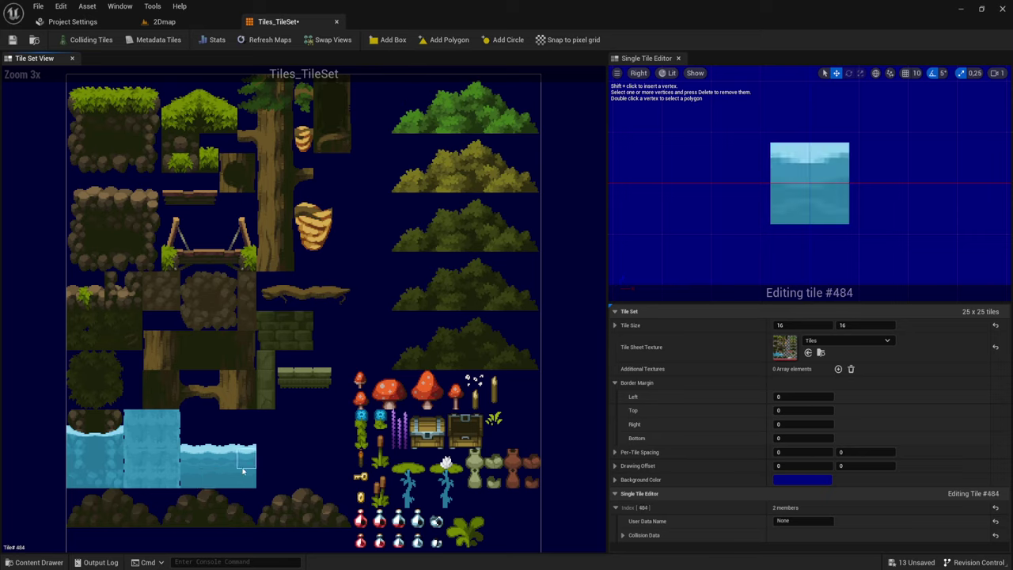
{"action": "left_click", "coordinate": [243, 475]}
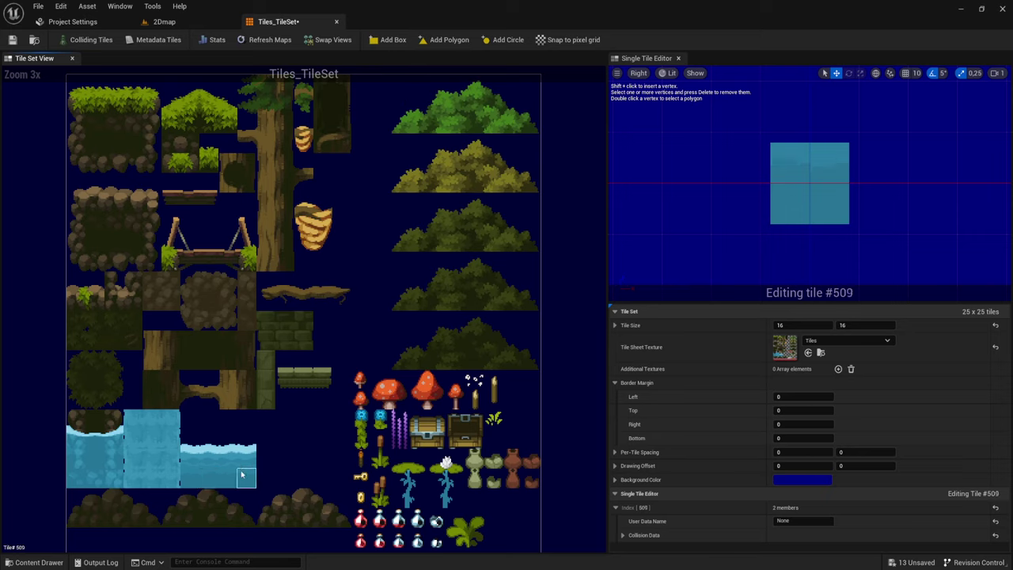
{"action": "left_click", "coordinate": [392, 40]}
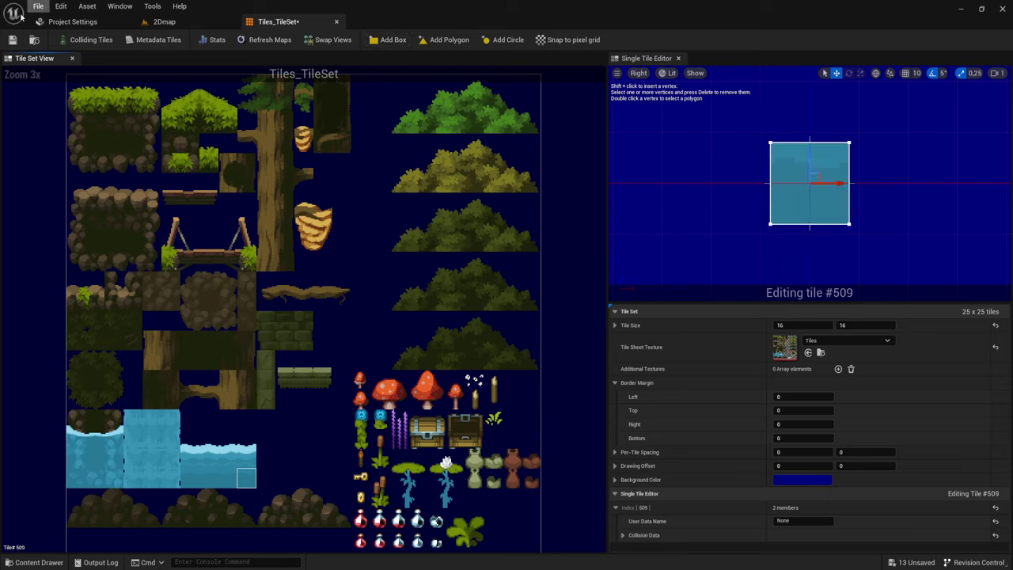
{"action": "left_click", "coordinate": [13, 39]}
Add box collision to chest tiles #443, #469, #468 and #444, then save Tiles_TileSet.
{"action": "left_click", "coordinate": [422, 424]}
{"action": "left_click", "coordinate": [389, 39]}
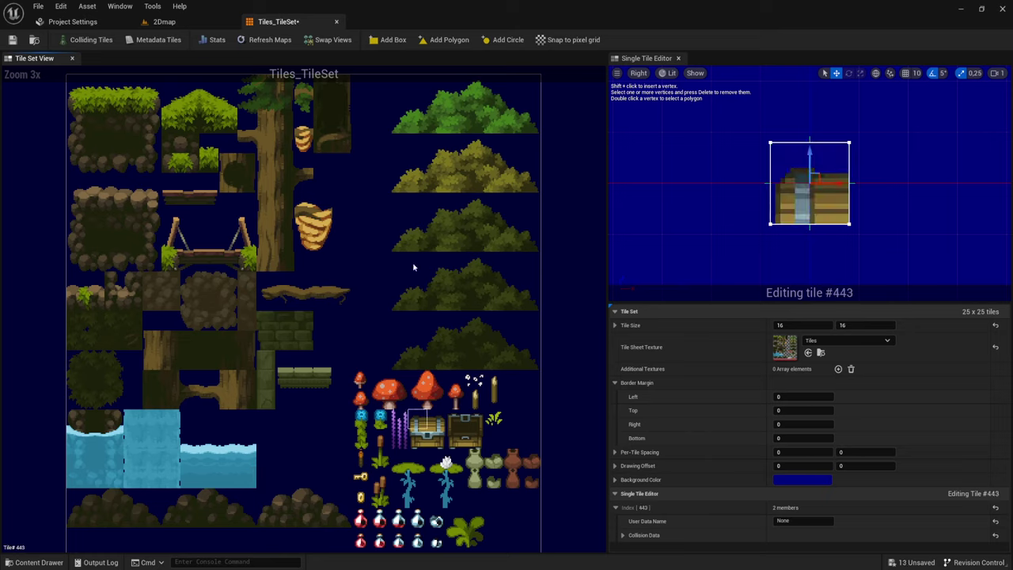
{"action": "left_click", "coordinate": [435, 432]}
{"action": "left_click", "coordinate": [389, 40]}
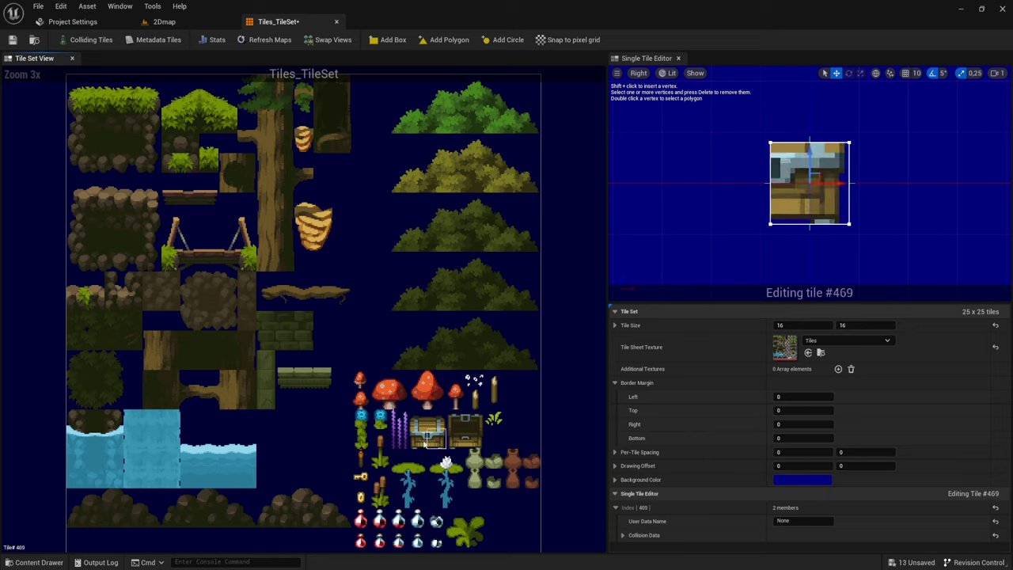
{"action": "left_click", "coordinate": [416, 434]}
{"action": "left_click", "coordinate": [390, 39]}
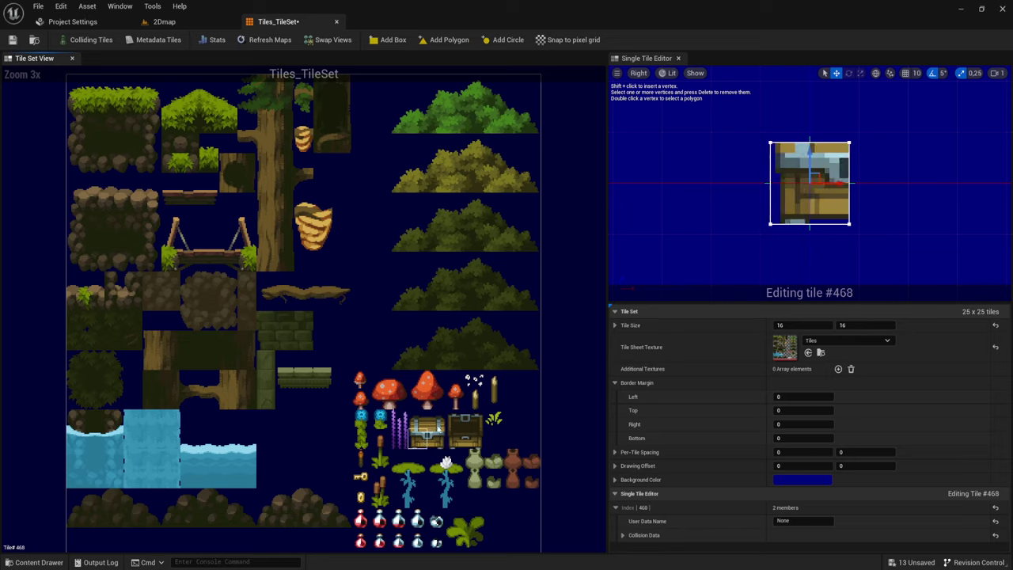
{"action": "left_click", "coordinate": [435, 415]}
{"action": "left_click", "coordinate": [389, 39]}
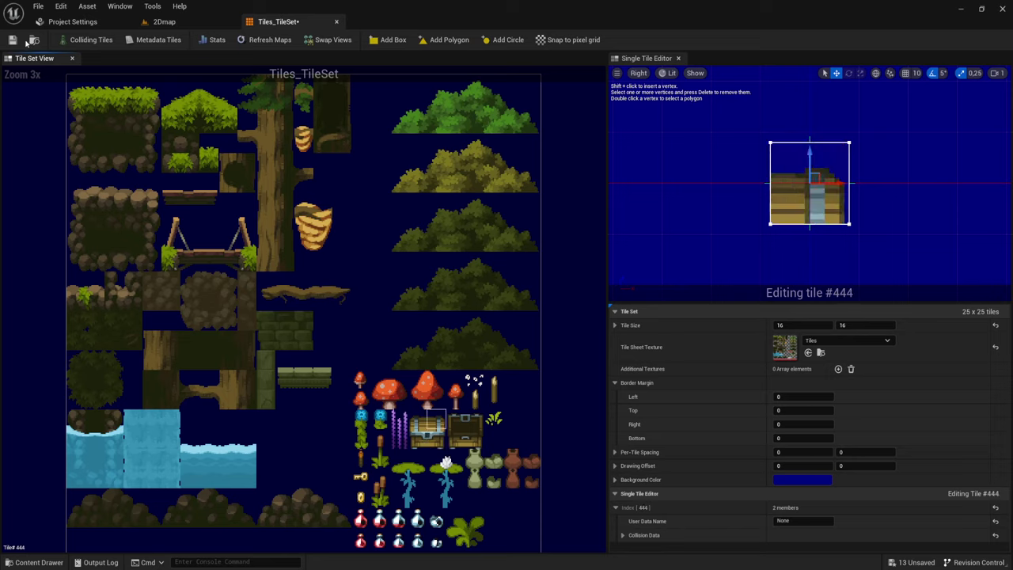
{"action": "left_click", "coordinate": [12, 39]}
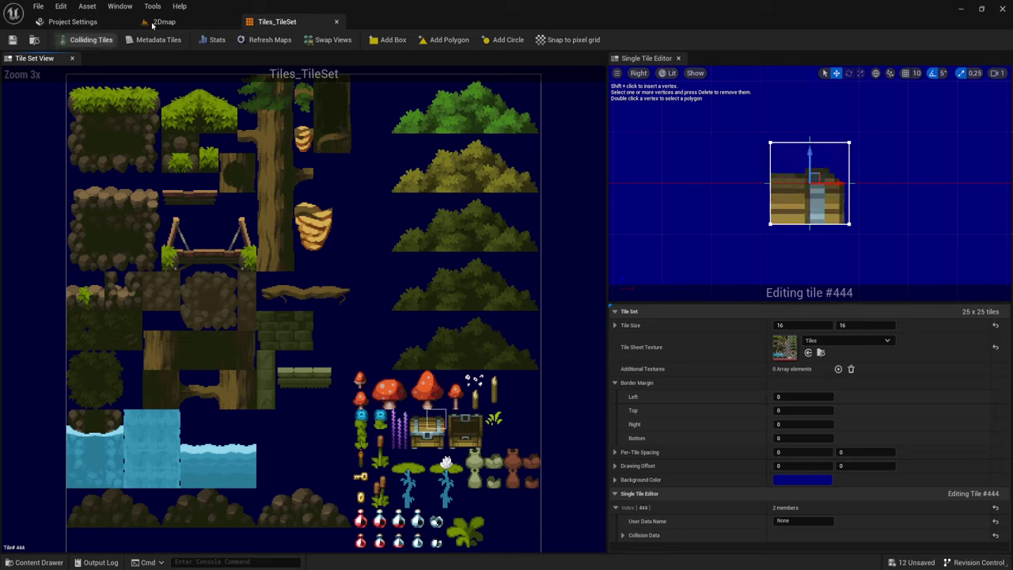
Close the Tiles_TileSet editor and return to the textMap folder.
{"action": "left_click", "coordinate": [337, 23]}
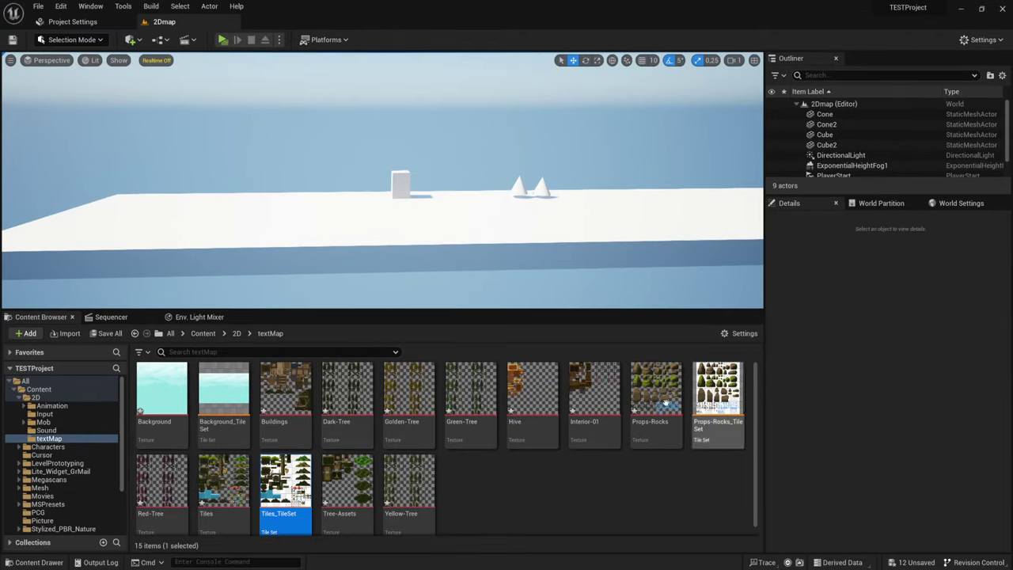
{"action": "right_click", "coordinate": [498, 492]}
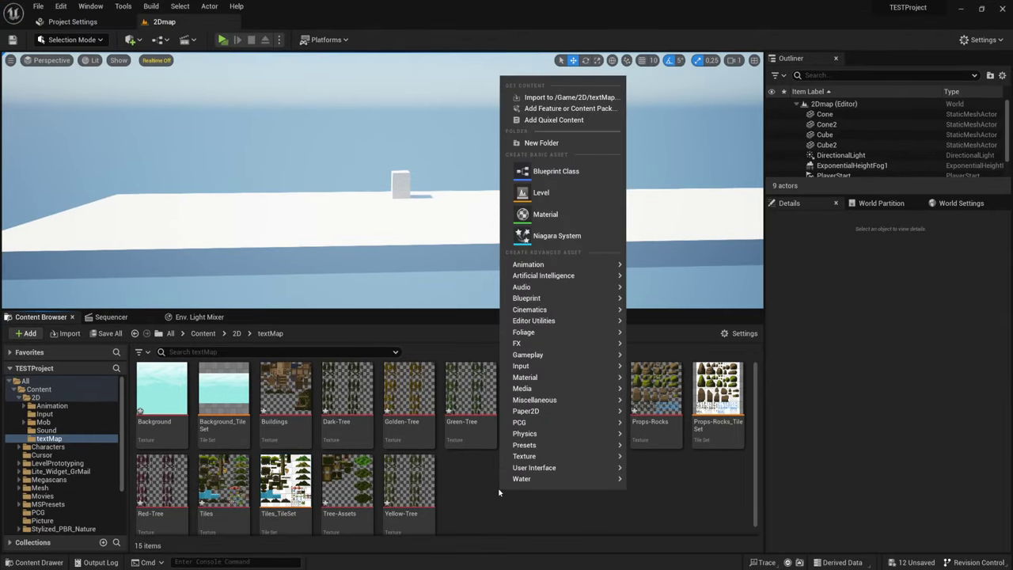
{"action": "mouse_move", "coordinate": [552, 415]}
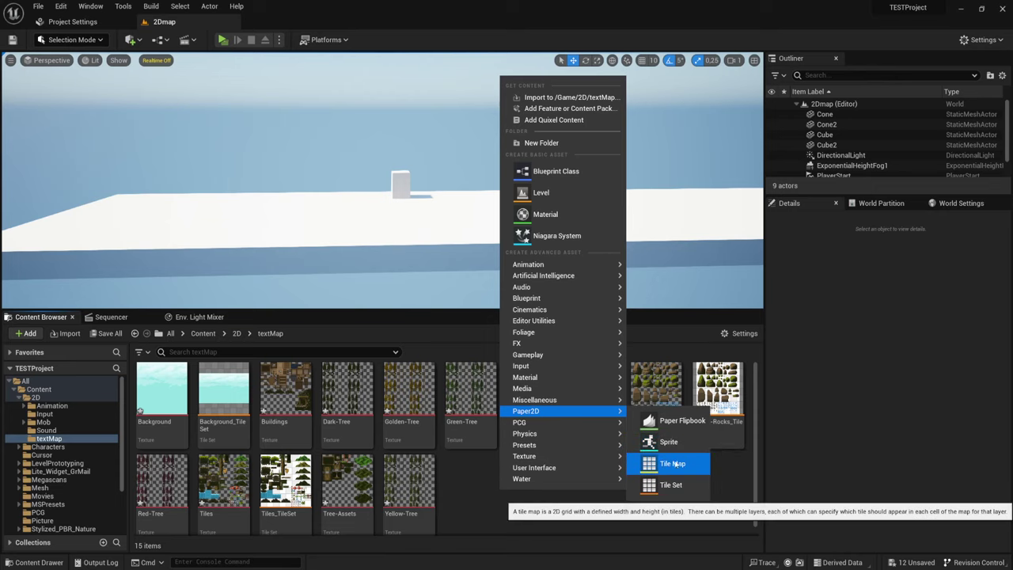
{"action": "left_click", "coordinate": [466, 484]}
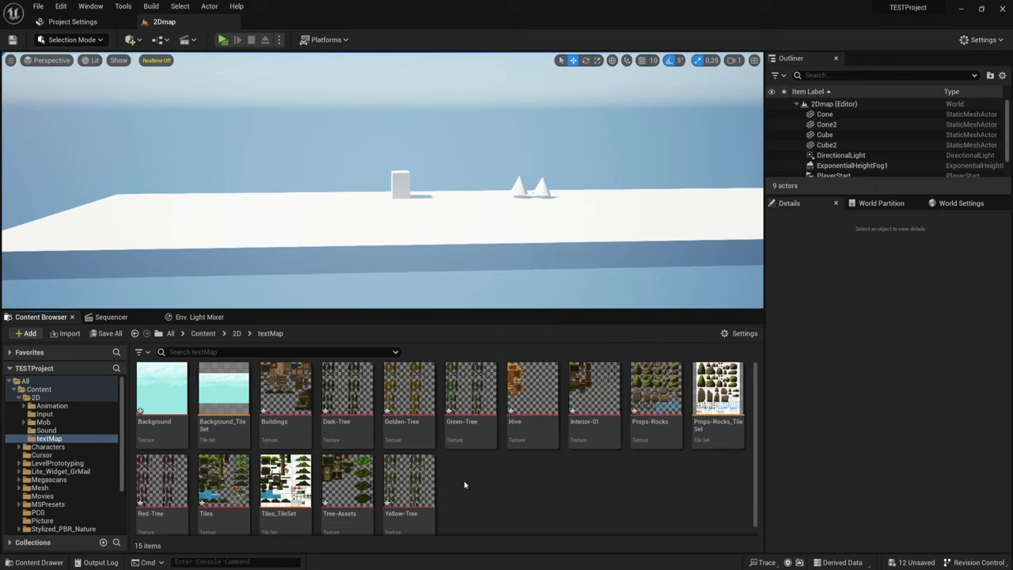
Create a tile map from Tiles_TileSet named TM_Map and open it.
{"action": "right_click", "coordinate": [287, 482]}
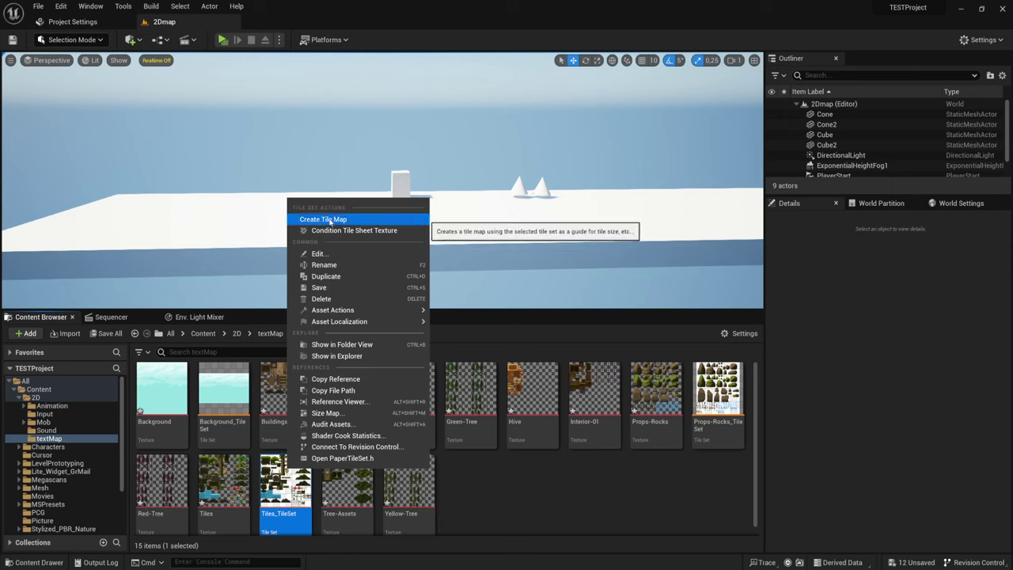
{"action": "left_click", "coordinate": [330, 220]}
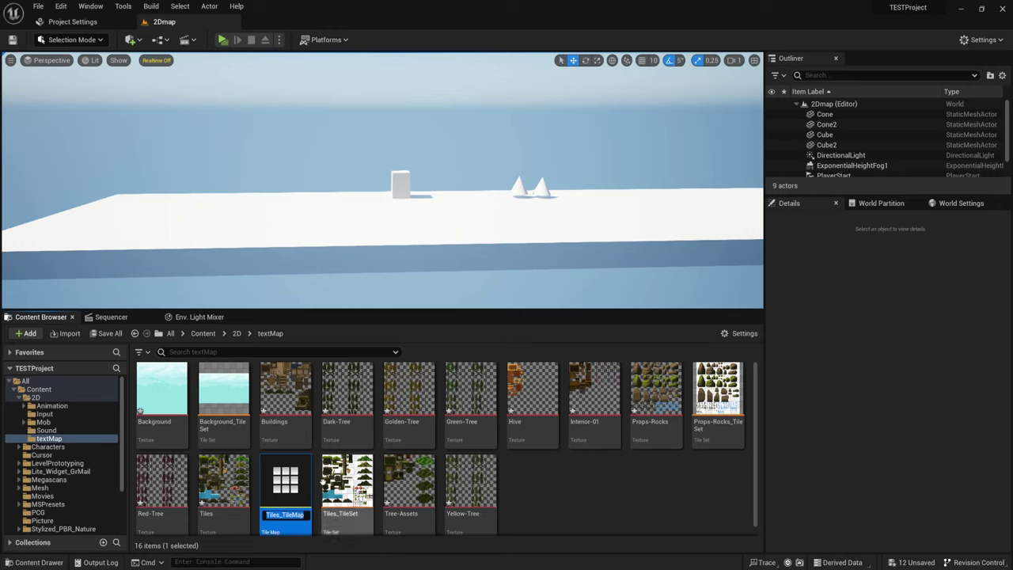
{"action": "type", "text": "TM_"}
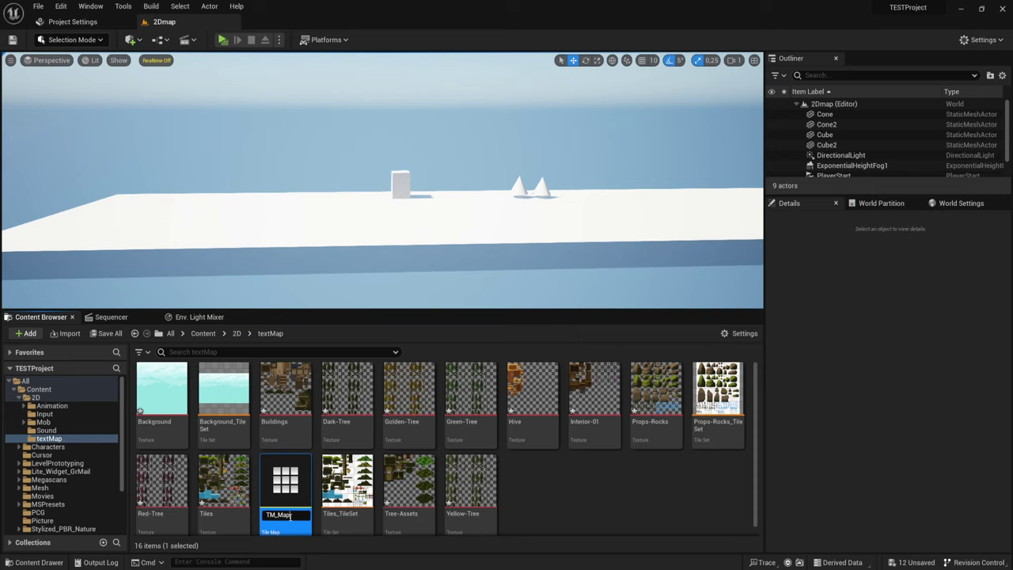
{"action": "key", "text": "Return"}
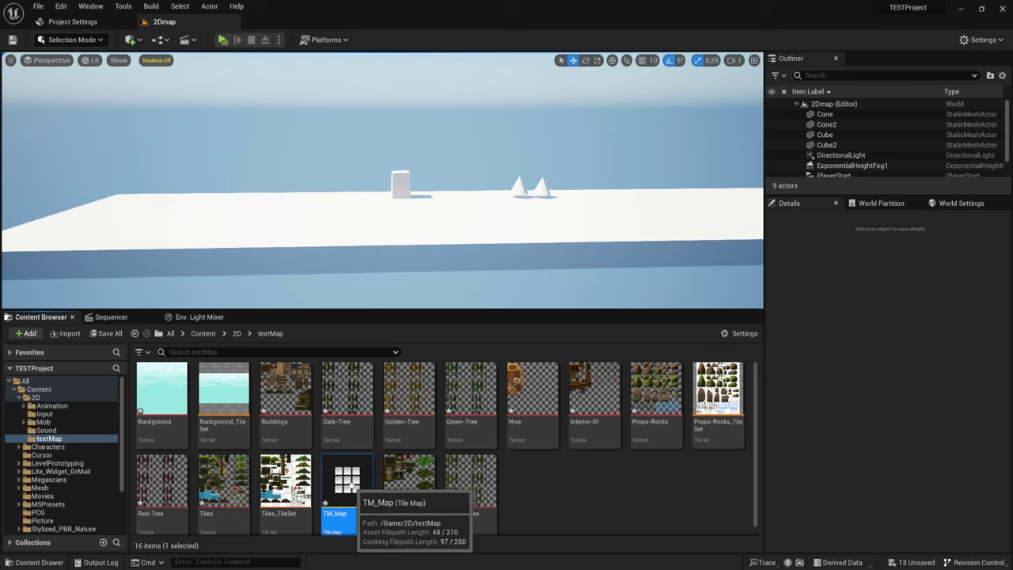
{"action": "double_click", "coordinate": [348, 489]}
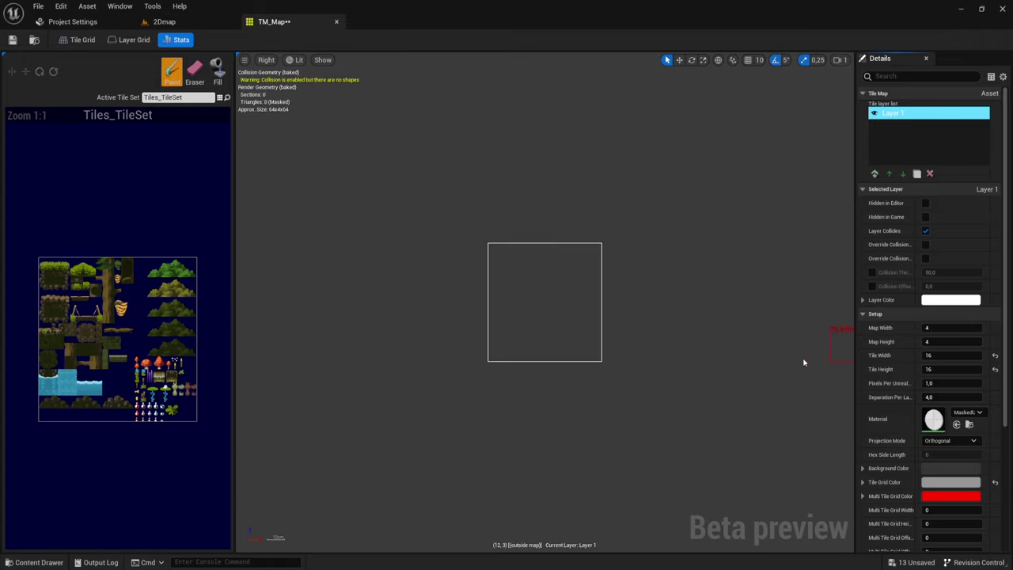
Keep 16 × 16 tile width and height, then paint with the top-left grass tile.
{"action": "left_click_drag", "start_coordinate": [43, 266], "coordinate": [62, 292]}
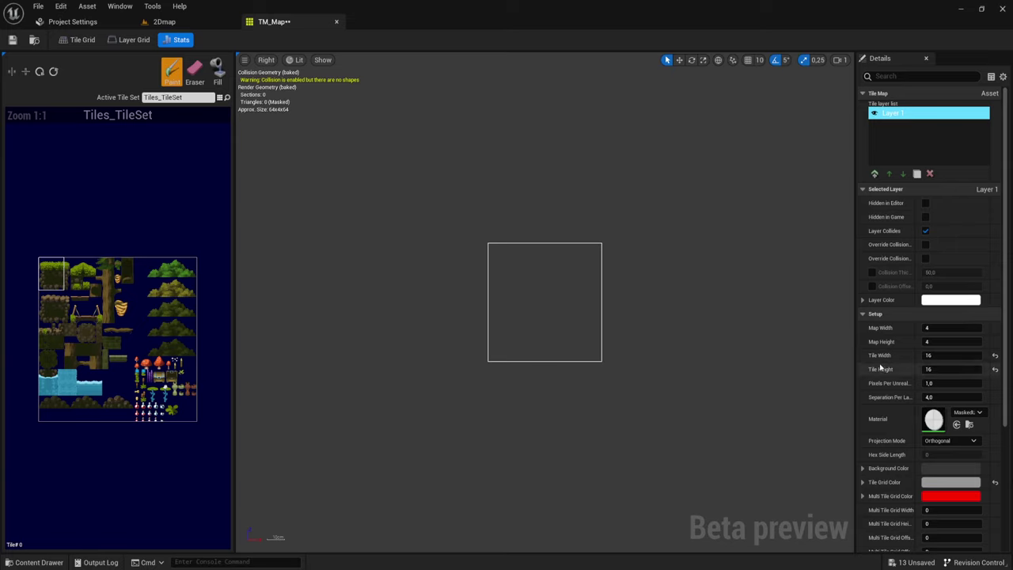
{"action": "left_click_drag", "start_coordinate": [928, 355], "coordinate": [956, 359]}
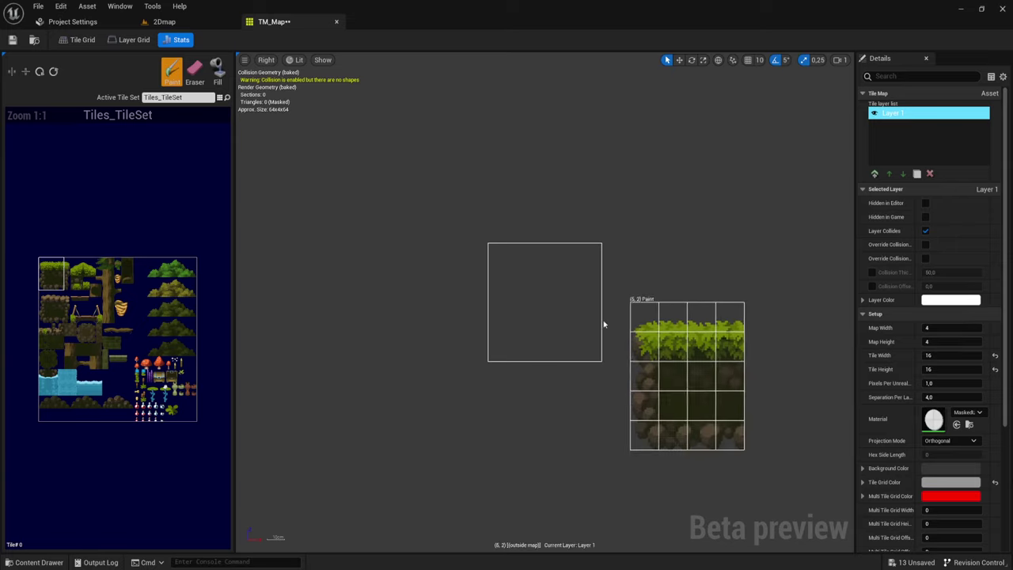
{"action": "left_click", "coordinate": [945, 368]}
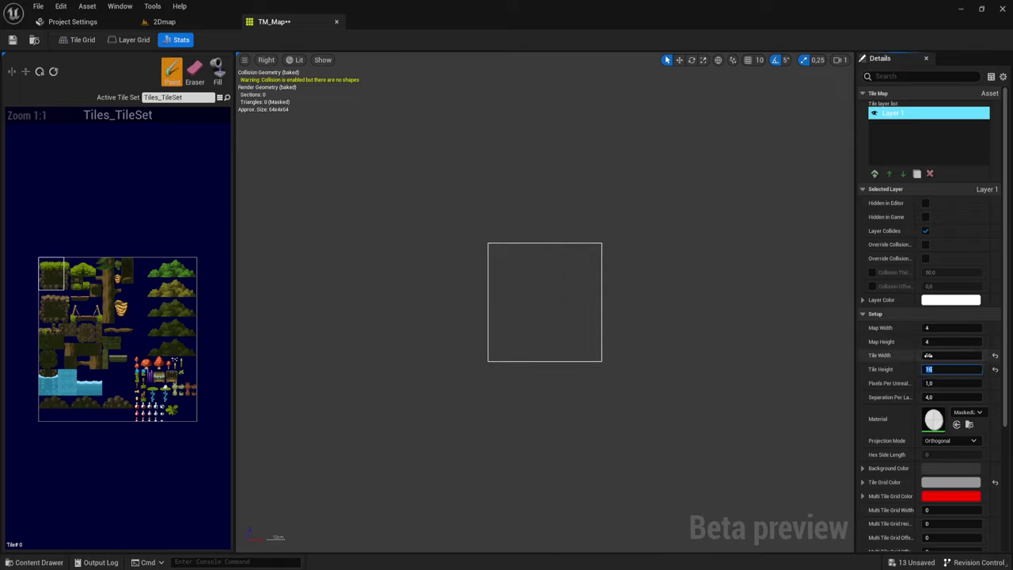
{"action": "left_click", "coordinate": [67, 264]}
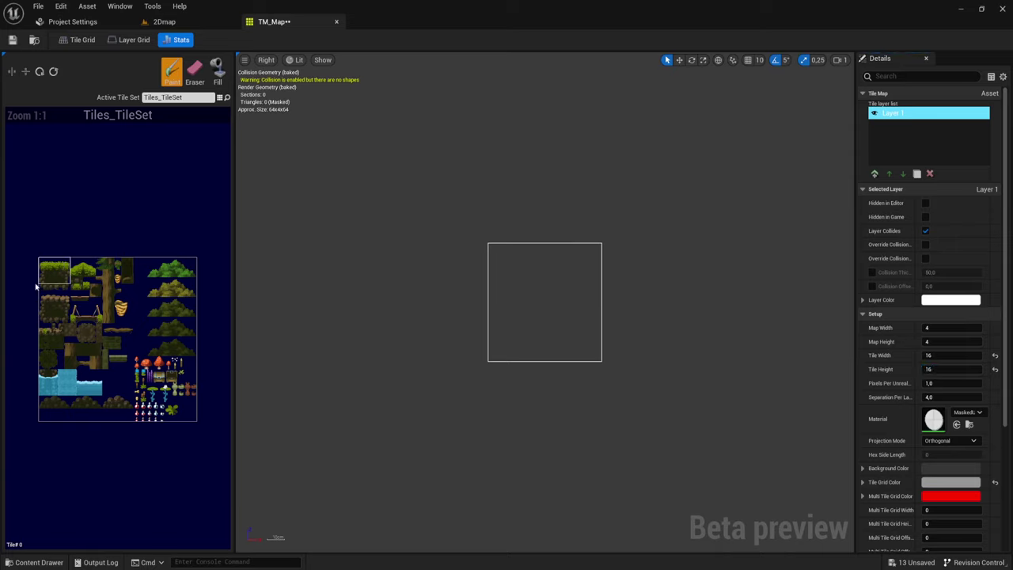
{"action": "left_click", "coordinate": [57, 270]}
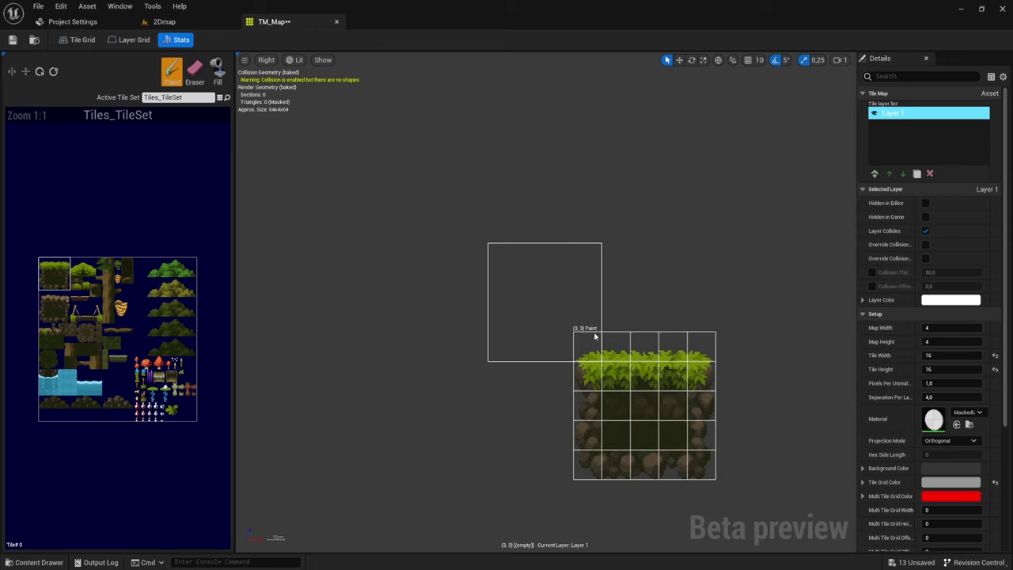
{"action": "left_click", "coordinate": [498, 264]}
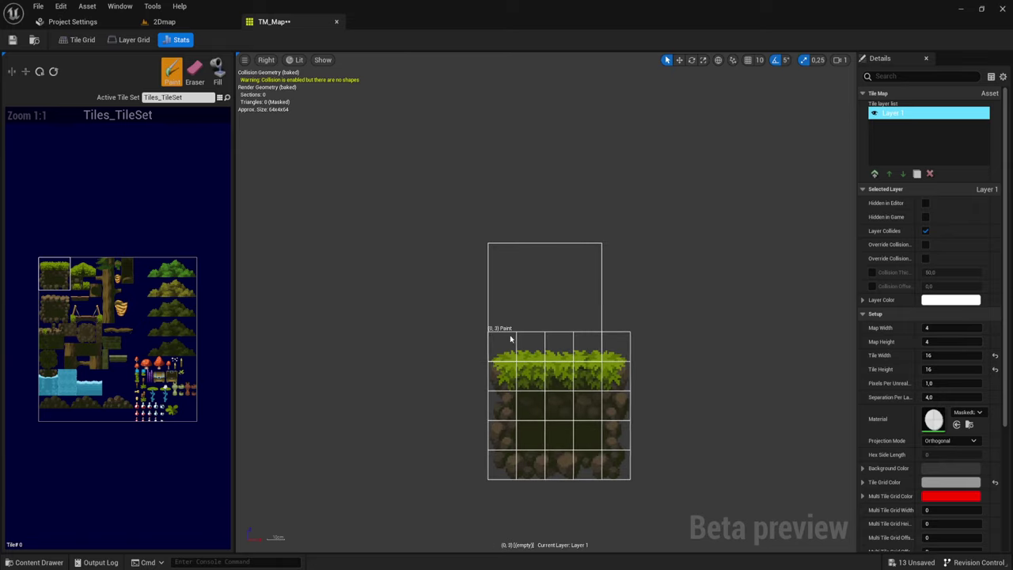
Set TM_Map's Map Width to 1024.
{"action": "left_click", "coordinate": [934, 326]}
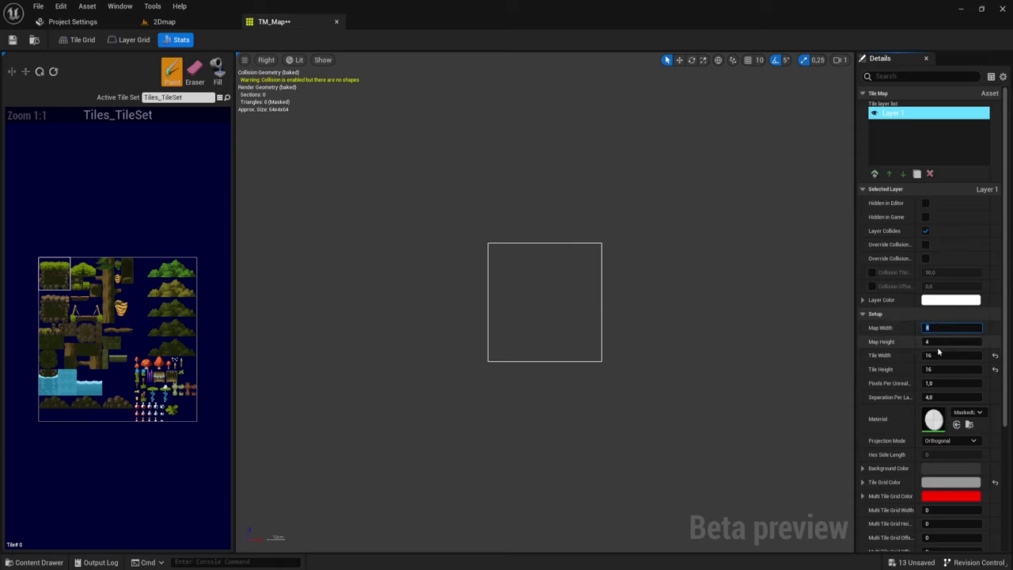
{"action": "left_click", "coordinate": [514, 307]}
{"action": "scroll", "coordinate": [514, 307], "scroll_direction": "down", "scroll_amount": 3}
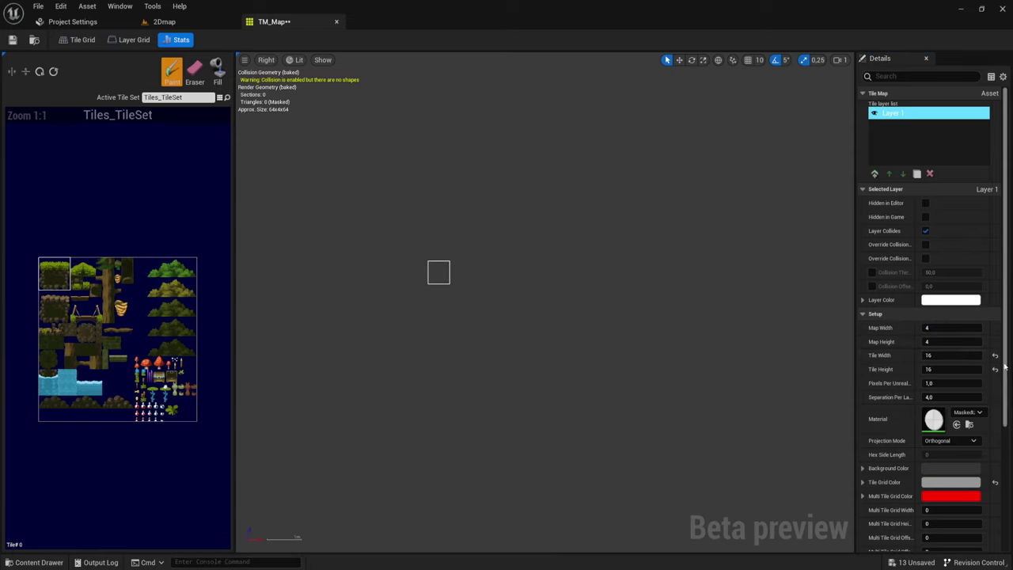
{"action": "left_click", "coordinate": [944, 329]}
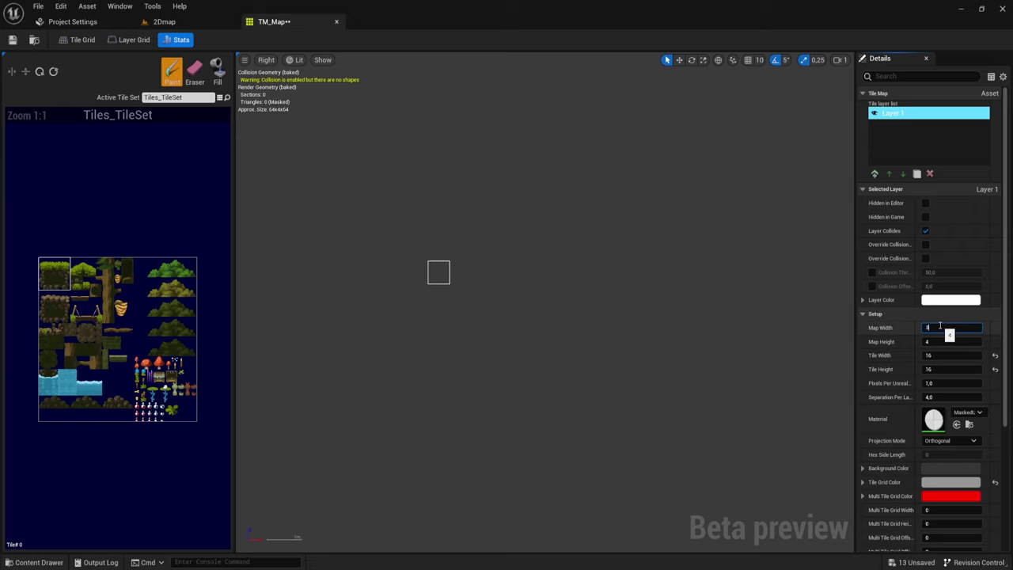
{"action": "left_click", "coordinate": [937, 342]}
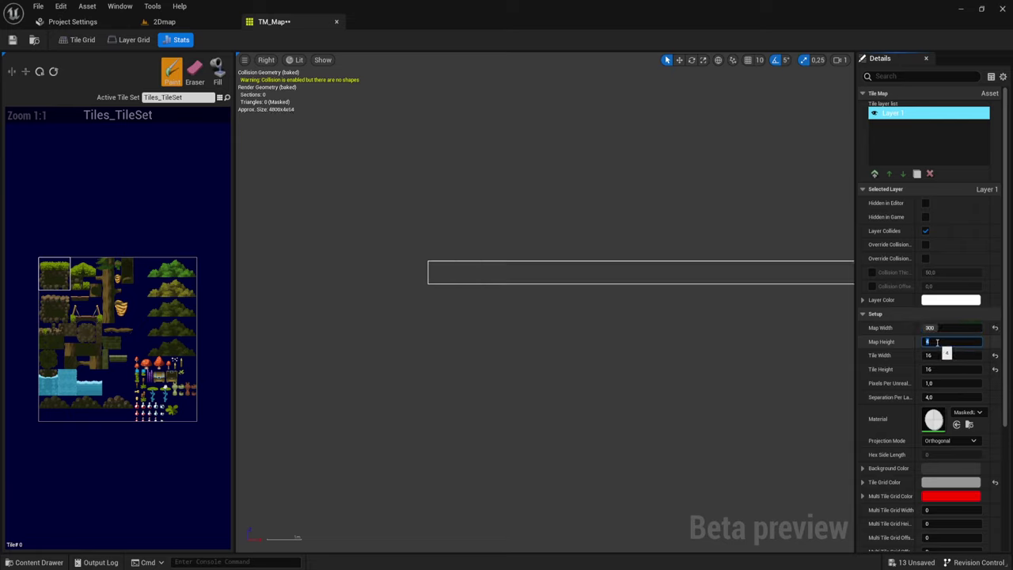
{"action": "scroll", "coordinate": [538, 327], "scroll_direction": "down", "scroll_amount": 3}
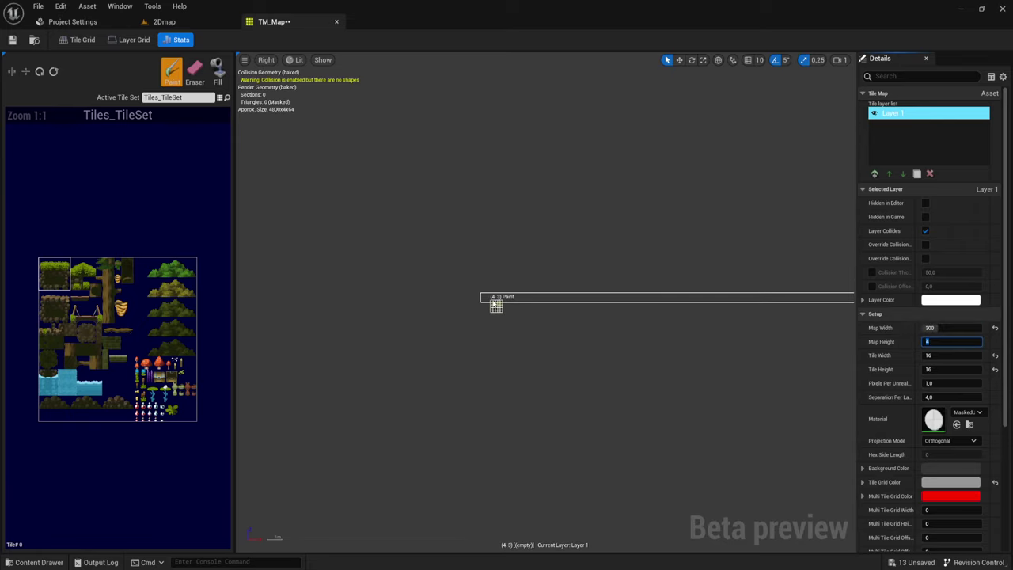
{"action": "scroll", "coordinate": [443, 272], "scroll_direction": "down", "scroll_amount": 2}
{"action": "scroll", "coordinate": [551, 290], "scroll_direction": "up", "scroll_amount": 2}
{"action": "scroll", "coordinate": [515, 283], "scroll_direction": "up", "scroll_amount": 1}
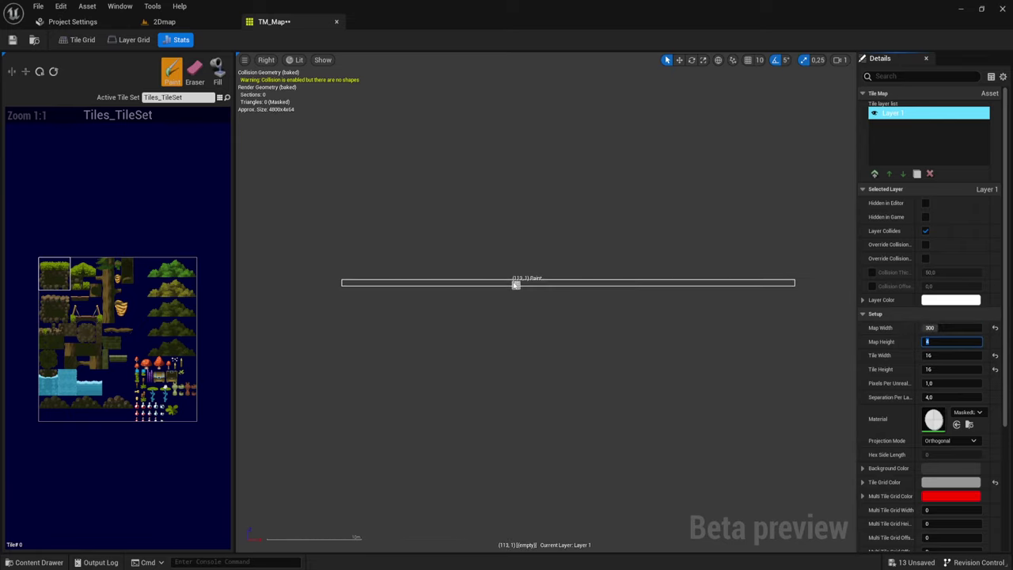
{"action": "scroll", "coordinate": [540, 283], "scroll_direction": "up", "scroll_amount": 1}
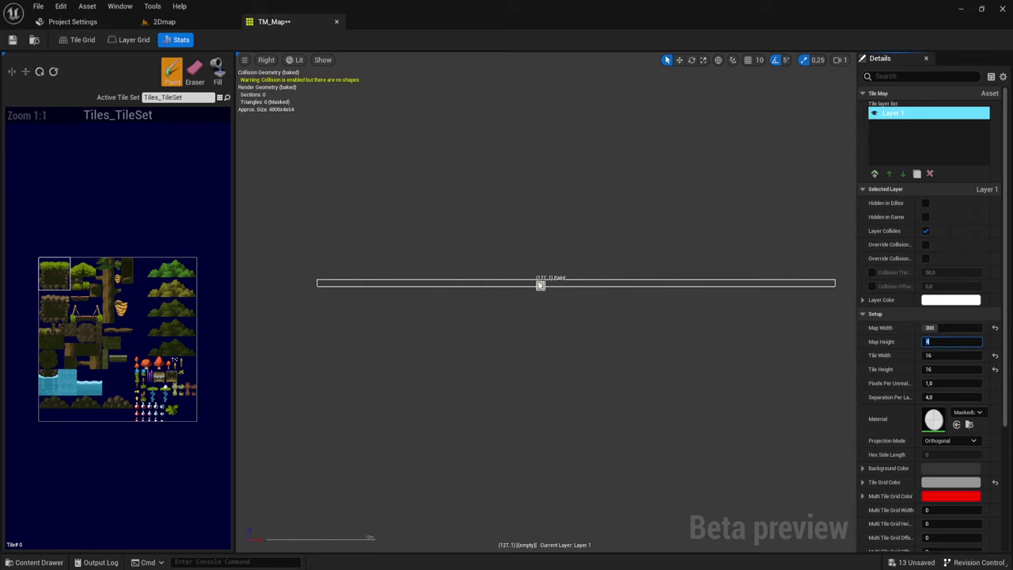
{"action": "left_click", "coordinate": [942, 328]}
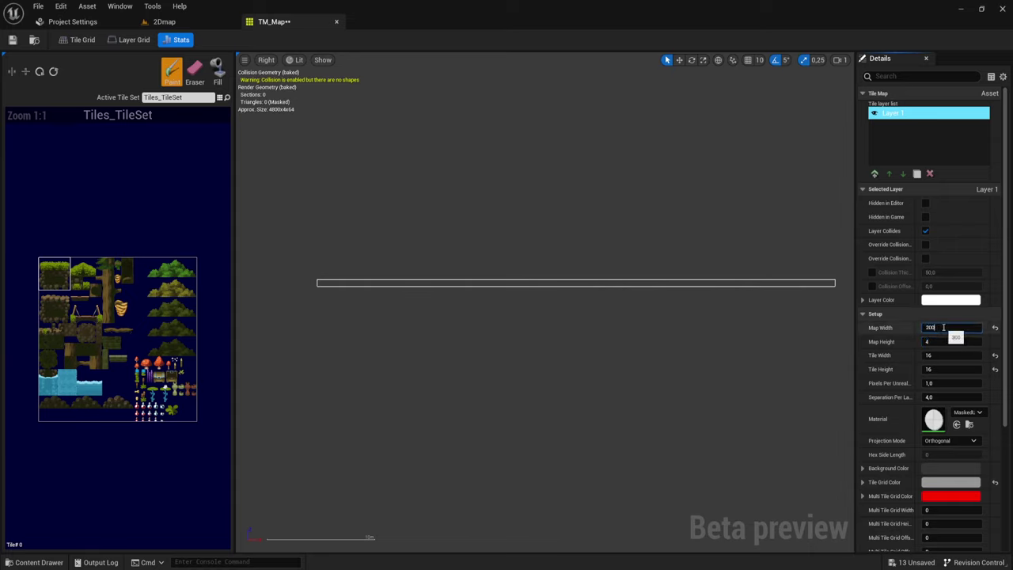
{"action": "key", "text": "Return"}
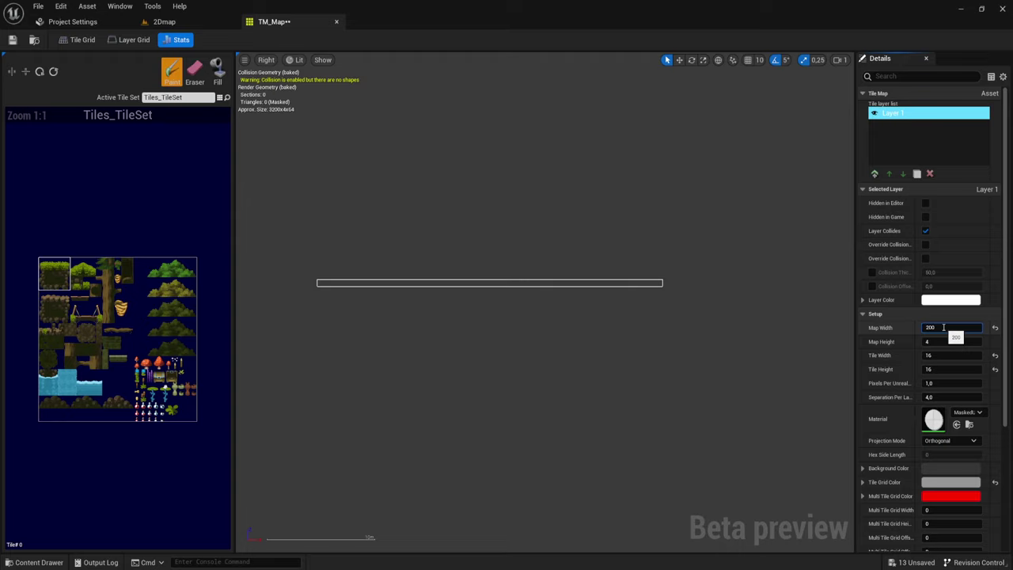
{"action": "type", "text": "1024"}
{"action": "key", "text": "Return"}
Set Map Height to 512 and pan to view the taller map.
{"action": "scroll", "coordinate": [714, 412], "scroll_direction": "down", "scroll_amount": 1}
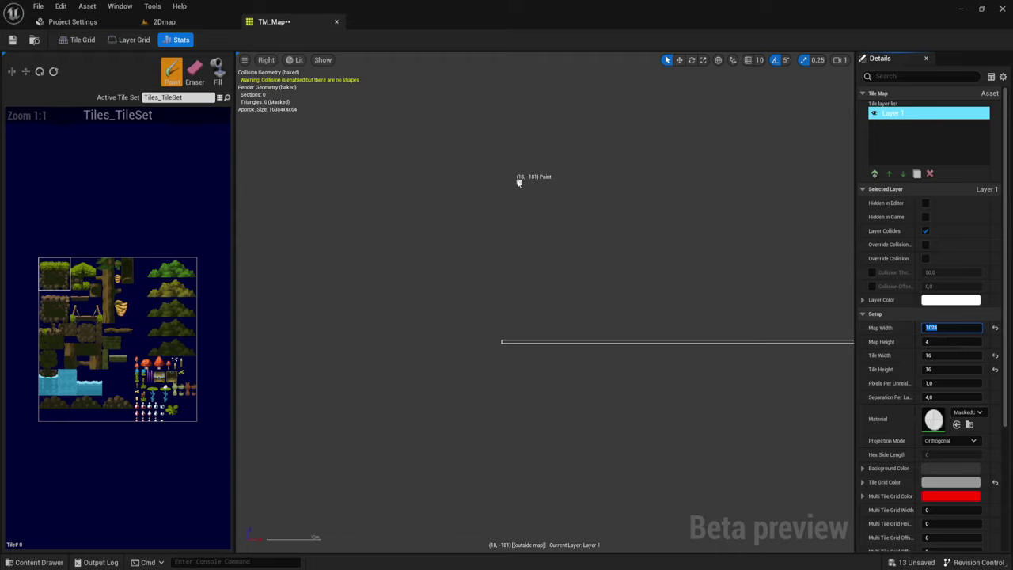
{"action": "scroll", "coordinate": [517, 179], "scroll_direction": "down", "scroll_amount": 2}
{"action": "scroll", "coordinate": [546, 234], "scroll_direction": "down", "scroll_amount": 2}
{"action": "scroll", "coordinate": [658, 248], "scroll_direction": "up", "scroll_amount": 2}
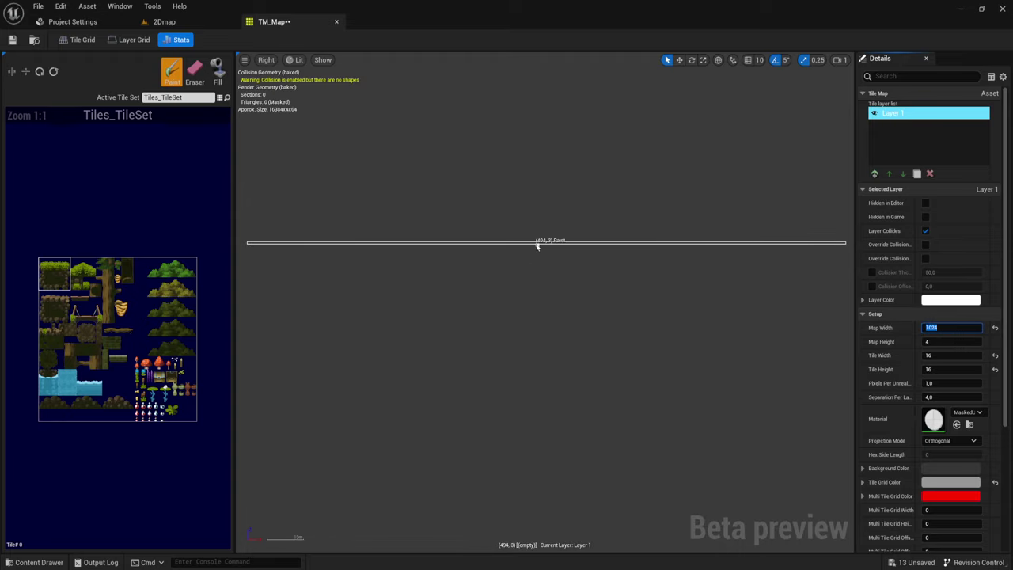
{"action": "scroll", "coordinate": [537, 245], "scroll_direction": "down", "scroll_amount": 1}
{"action": "scroll", "coordinate": [536, 245], "scroll_direction": "down", "scroll_amount": 1}
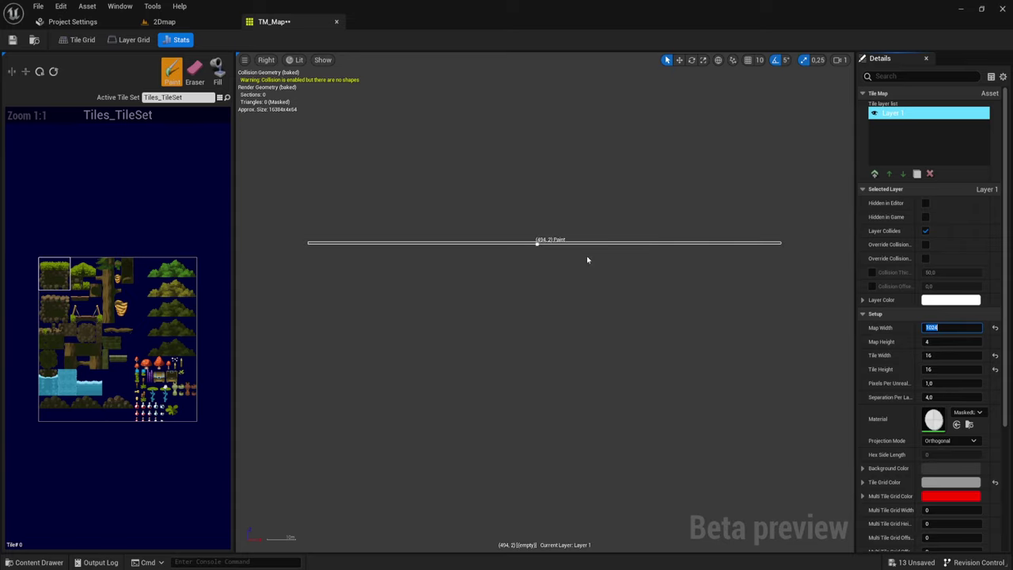
{"action": "left_click", "coordinate": [953, 343]}
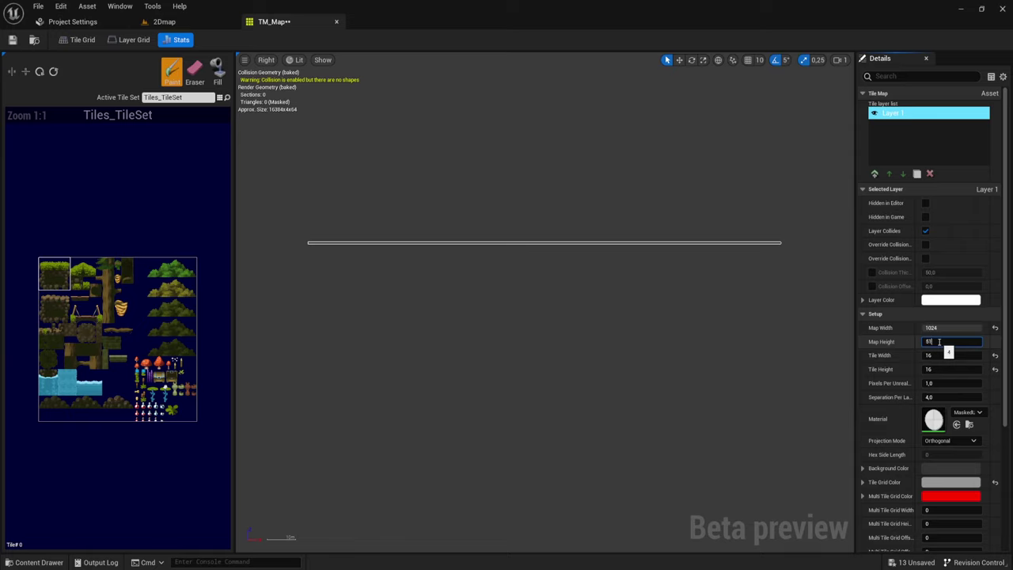
{"action": "key", "text": "Return"}
{"action": "scroll", "coordinate": [422, 296], "scroll_direction": "down", "scroll_amount": 2}
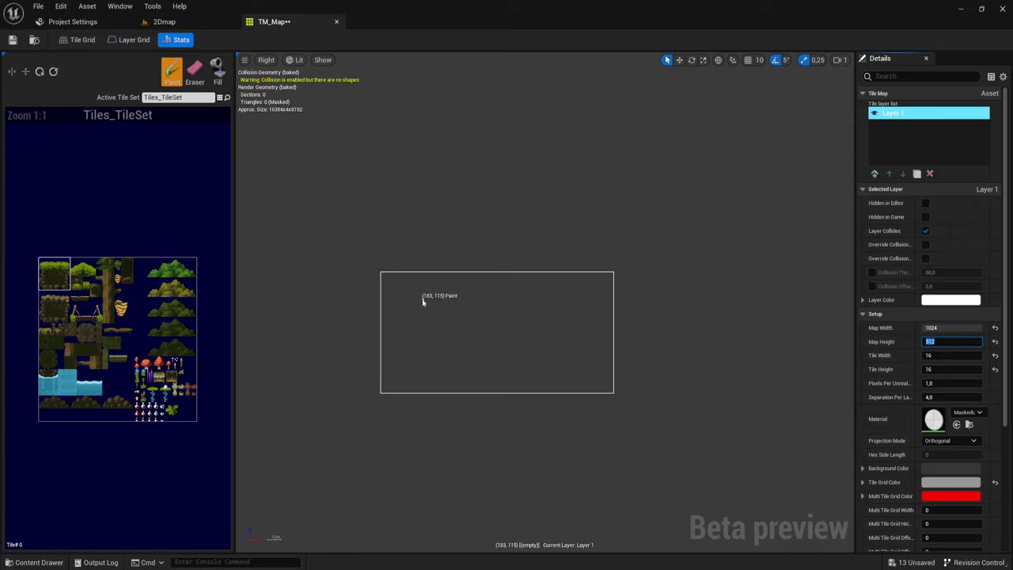
{"action": "scroll", "coordinate": [409, 335], "scroll_direction": "up", "scroll_amount": 2}
{"action": "mouse_move", "coordinate": [593, 348]}
{"action": "right_mouse_down"}
{"action": "mouse_move", "coordinate": [592, 283]}
{"action": "mouse_move", "coordinate": [562, 294]}
{"action": "right_mouse_up"}
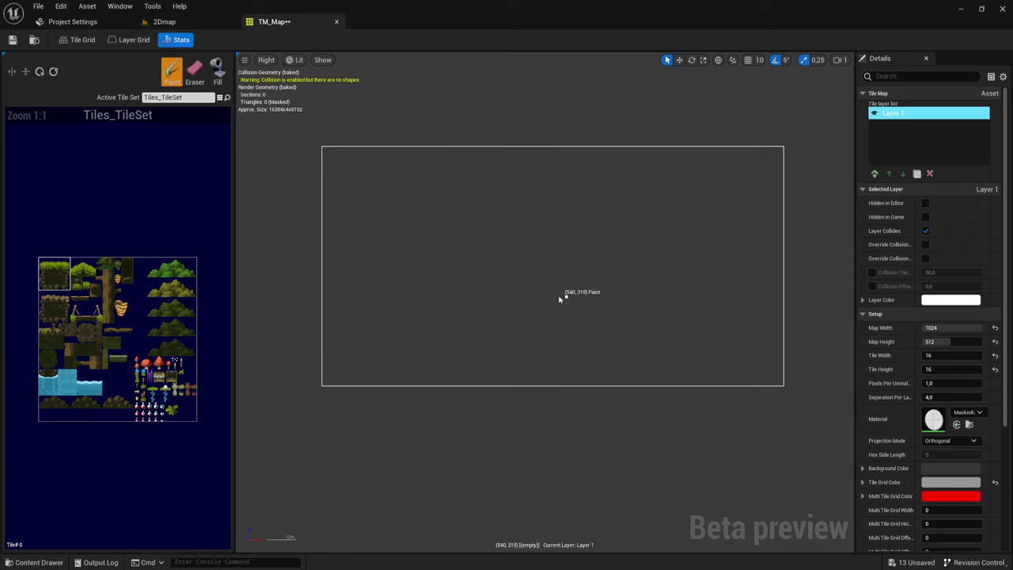
{"action": "scroll", "coordinate": [538, 292], "scroll_direction": "up", "scroll_amount": 1}
{"action": "scroll", "coordinate": [385, 326], "scroll_direction": "up", "scroll_amount": 1}
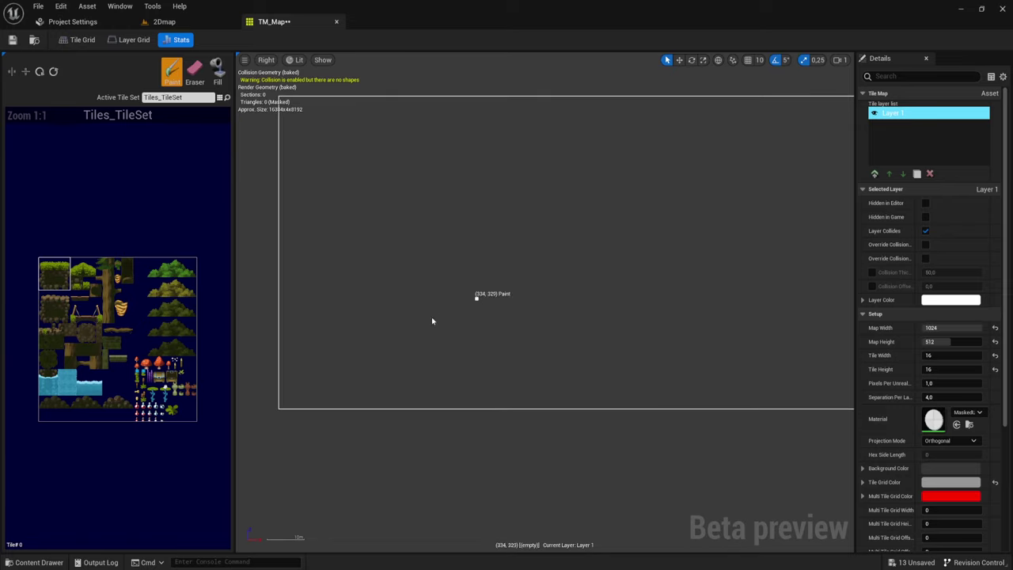
{"action": "scroll", "coordinate": [276, 406], "scroll_direction": "up", "scroll_amount": 1}
{"action": "scroll", "coordinate": [310, 408], "scroll_direction": "up", "scroll_amount": 1}
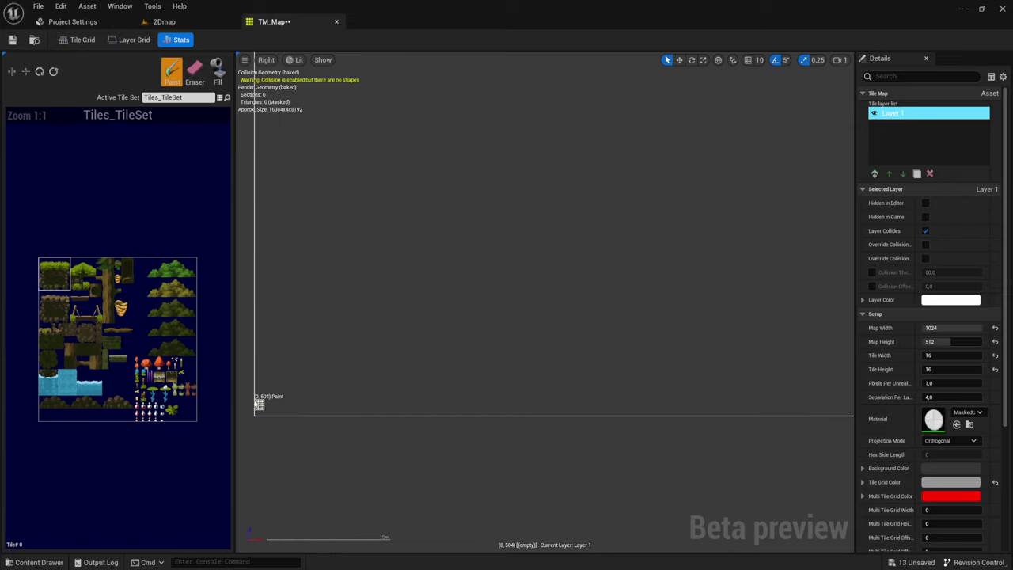
{"action": "scroll", "coordinate": [260, 403], "scroll_direction": "up", "scroll_amount": 2}
{"action": "scroll", "coordinate": [255, 404], "scroll_direction": "up", "scroll_amount": 1}
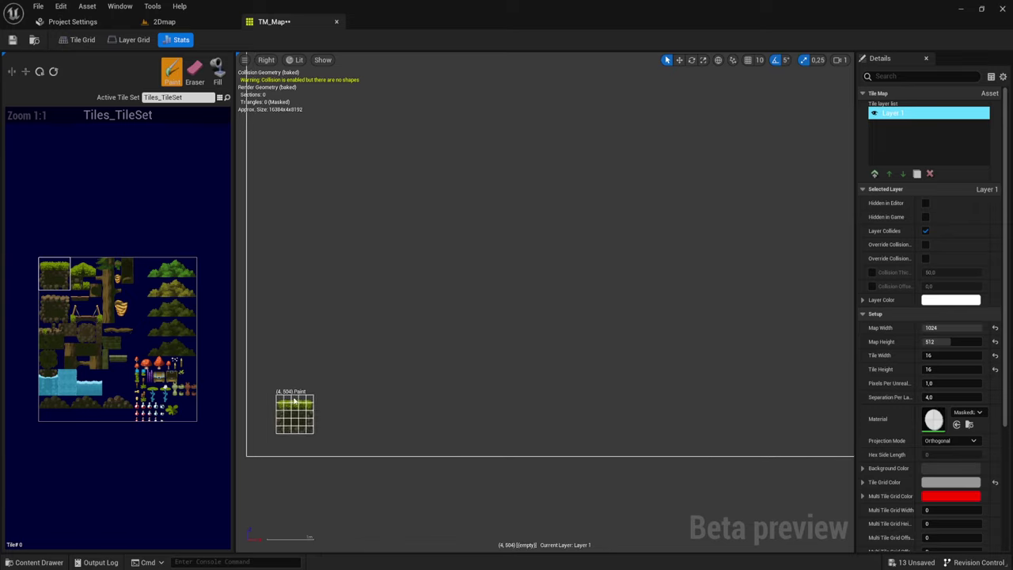
Make Background_TileSet the active tile set.
{"action": "right_click_drag", "start_coordinate": [279, 402], "coordinate": [357, 373]}
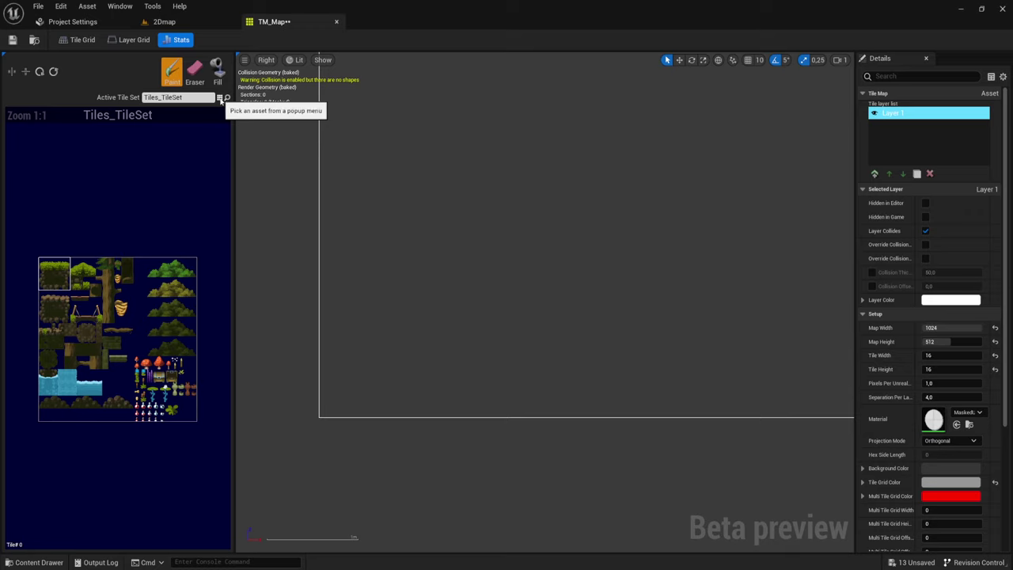
{"action": "left_click", "coordinate": [220, 96]}
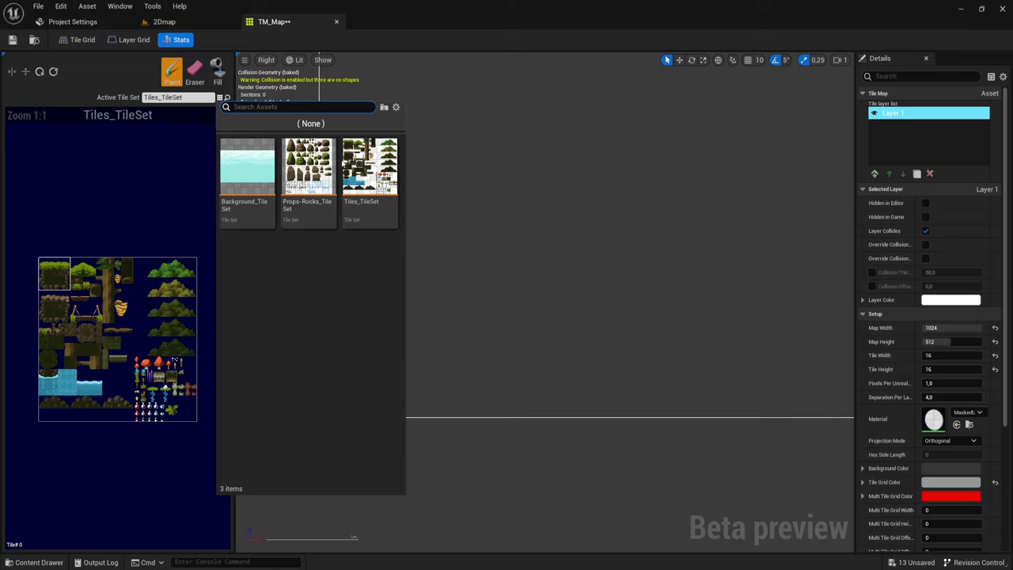
{"action": "left_click", "coordinate": [246, 168]}
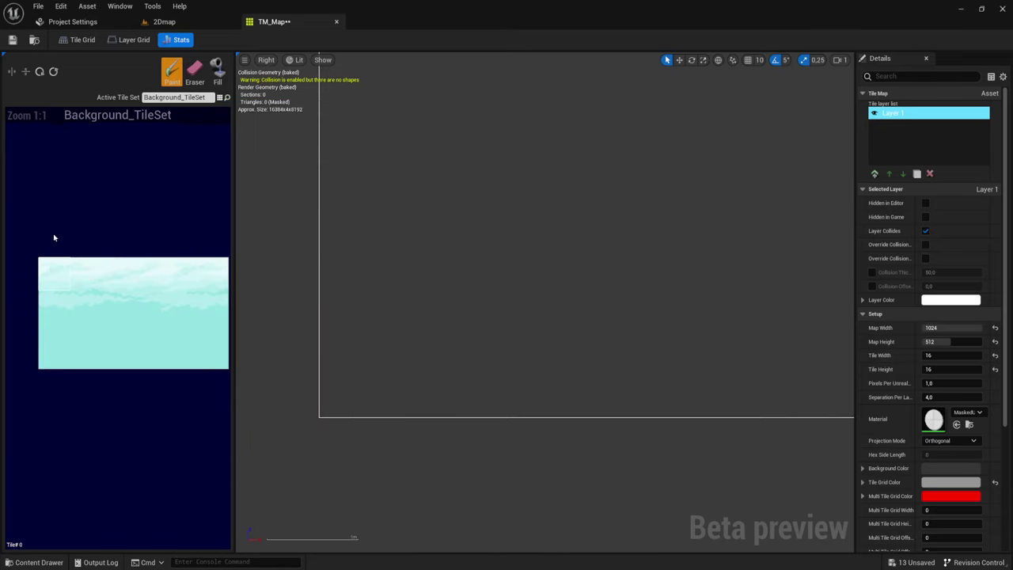
Select a plain cyan sky tile from the background tileset.
{"action": "scroll", "coordinate": [53, 234], "scroll_direction": "down", "scroll_amount": 1}
{"action": "right_click_drag", "start_coordinate": [54, 242], "coordinate": [43, 229]}
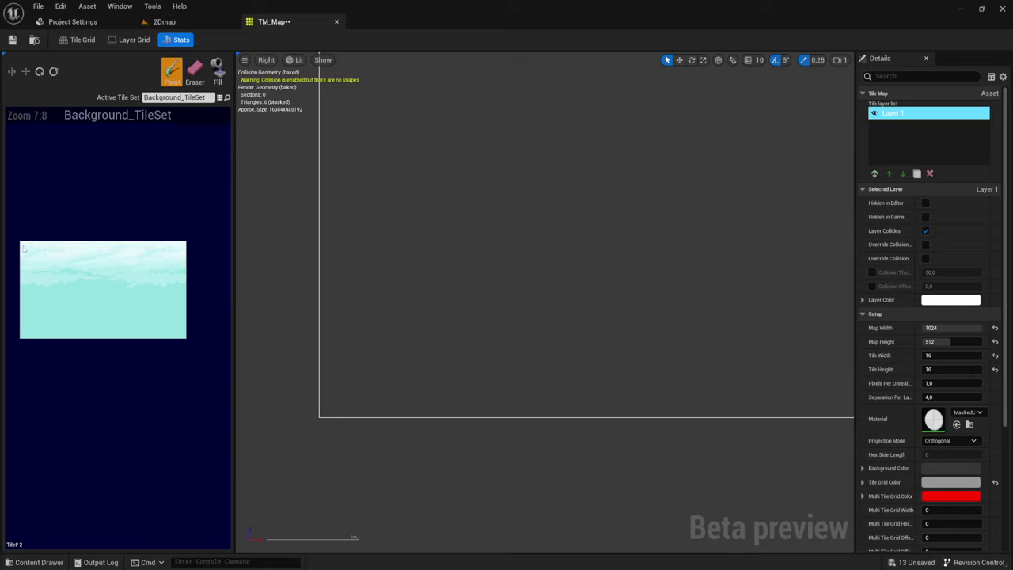
{"action": "left_click_drag", "start_coordinate": [24, 250], "coordinate": [187, 342]}
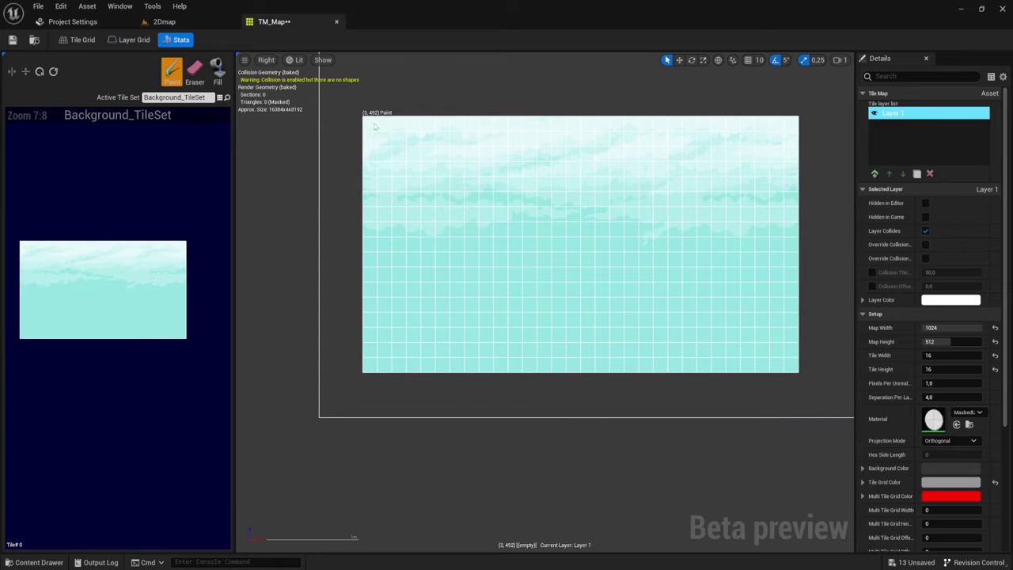
{"action": "left_click_drag", "start_coordinate": [78, 270], "coordinate": [106, 283]}
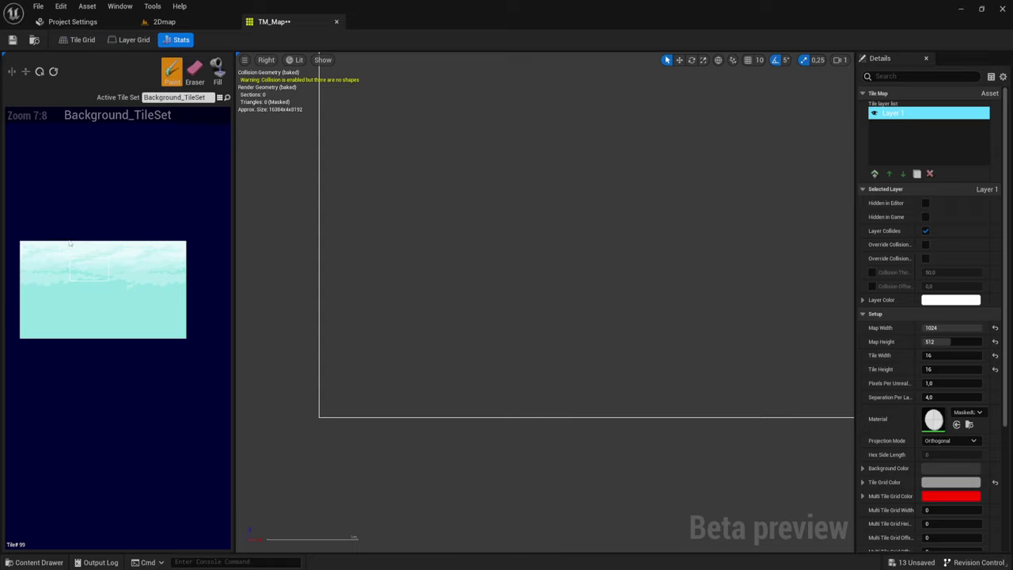
{"action": "left_click_drag", "start_coordinate": [22, 244], "coordinate": [179, 342]}
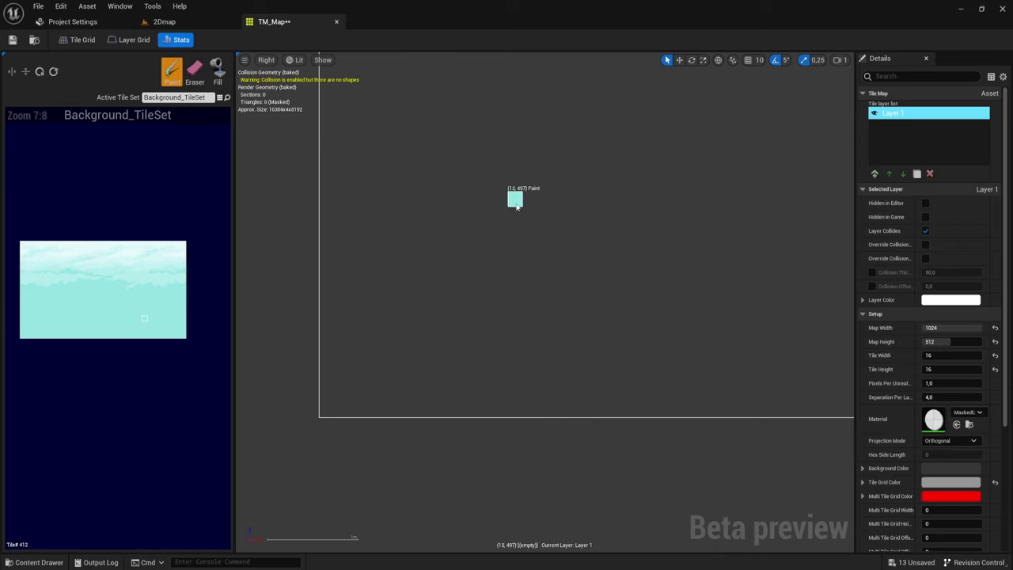
Flood-fill the 1024 × 512 Layer 1 with cyan sky tile #412.
{"action": "left_click", "coordinate": [216, 72]}
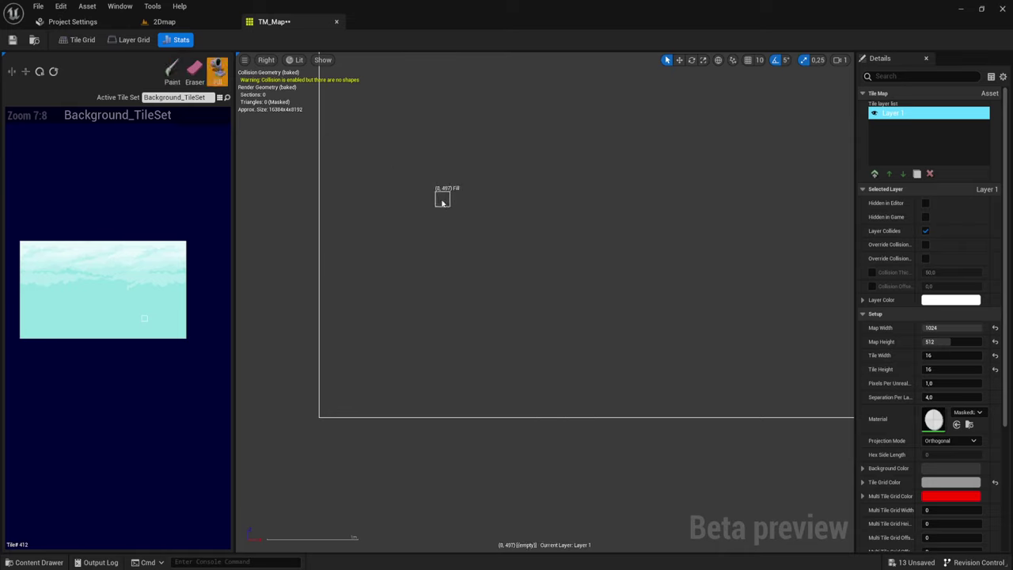
{"action": "left_click", "coordinate": [420, 219]}
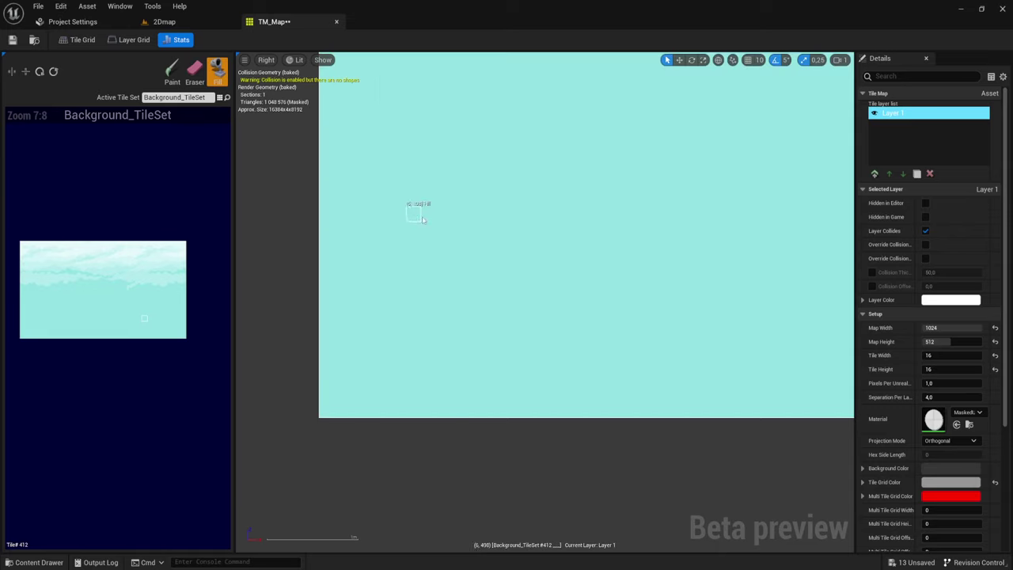
{"action": "scroll", "coordinate": [439, 216], "scroll_direction": "down", "scroll_amount": 3}
{"action": "scroll", "coordinate": [361, 211], "scroll_direction": "down", "scroll_amount": 2}
{"action": "scroll", "coordinate": [361, 214], "scroll_direction": "down", "scroll_amount": 1}
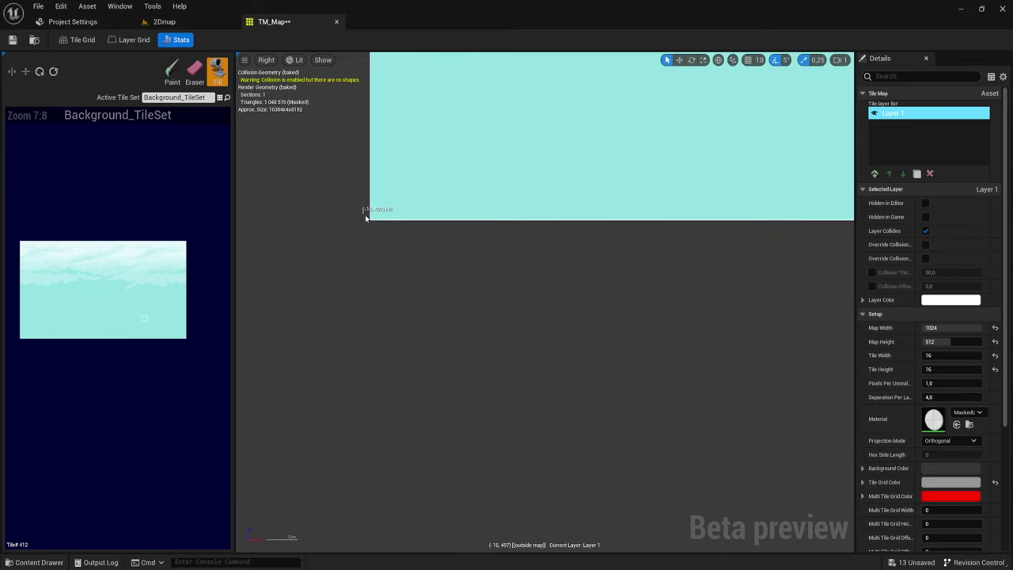
{"action": "right_click_drag", "start_coordinate": [590, 109], "coordinate": [529, 271]}
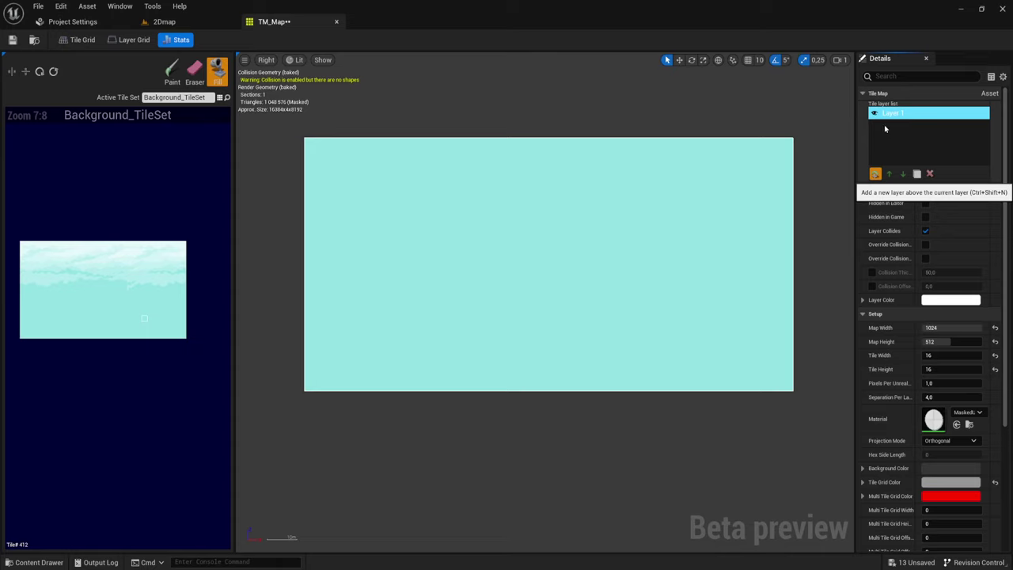
Add Layer 2 and select the whole cloud image as the Paint brush.
{"action": "key", "text": "ctrl+shift+n"}
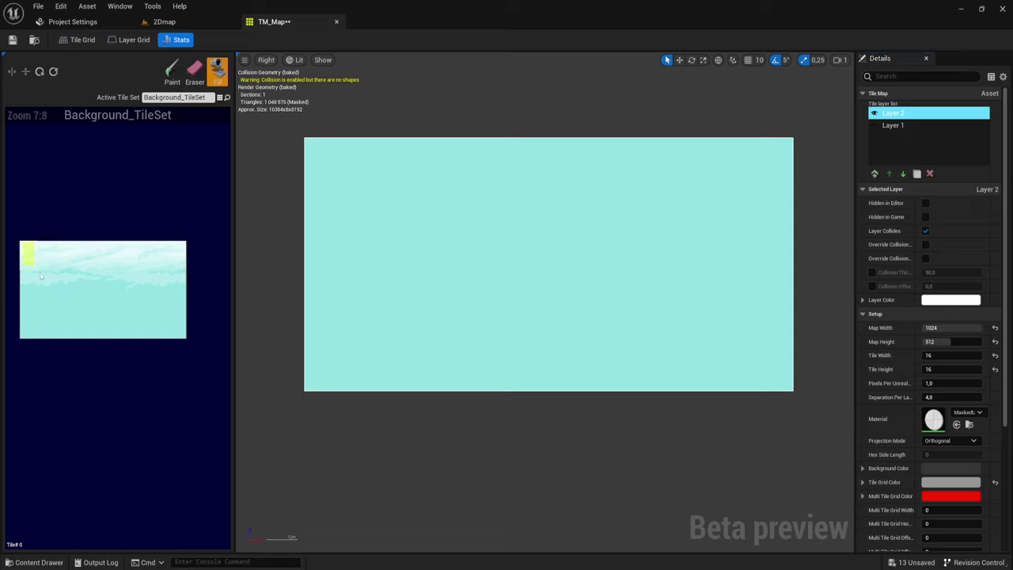
{"action": "left_click_drag", "start_coordinate": [25, 245], "coordinate": [188, 339]}
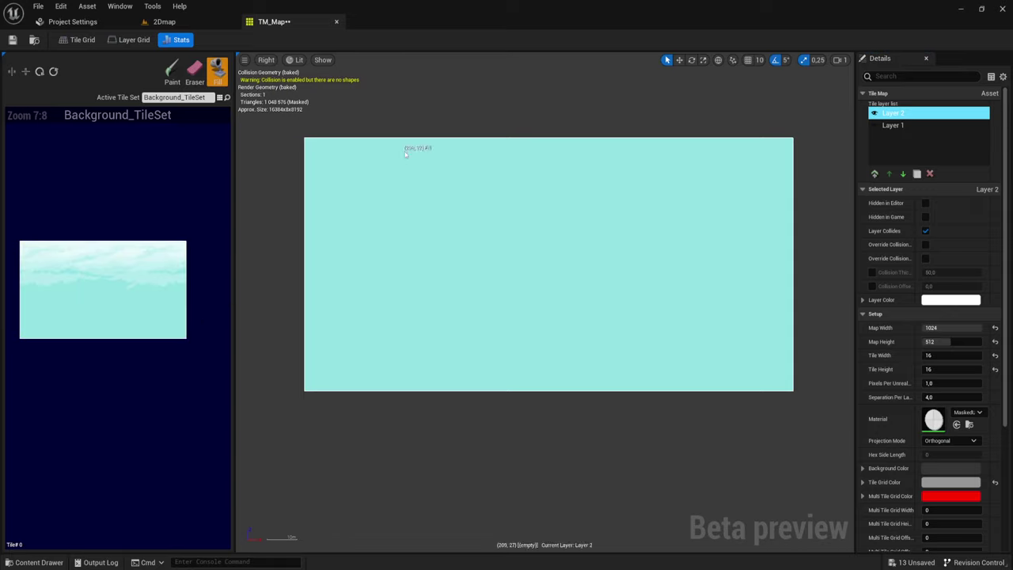
{"action": "left_click", "coordinate": [170, 73]}
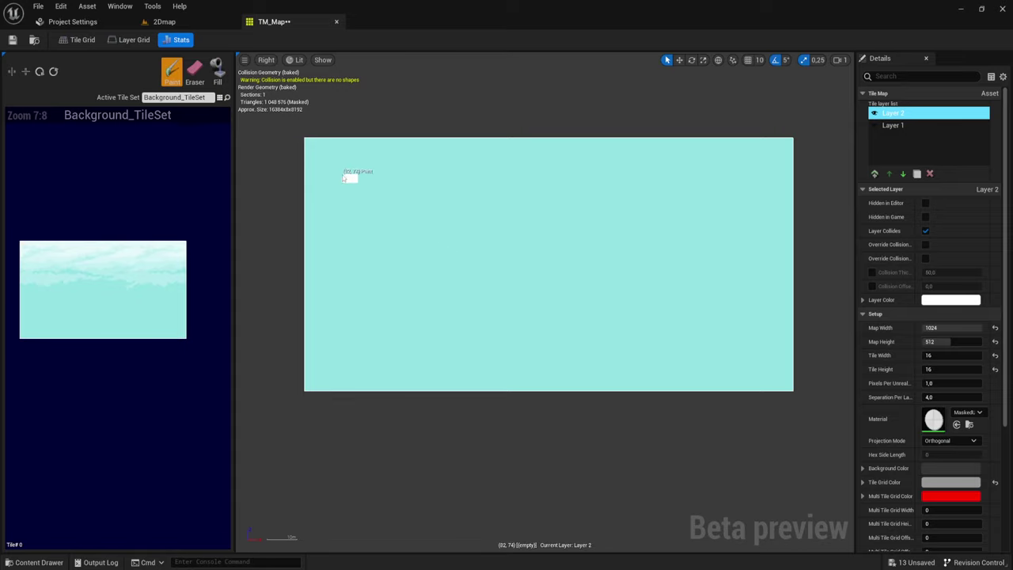
{"action": "left_click_drag", "start_coordinate": [22, 247], "coordinate": [189, 339]}
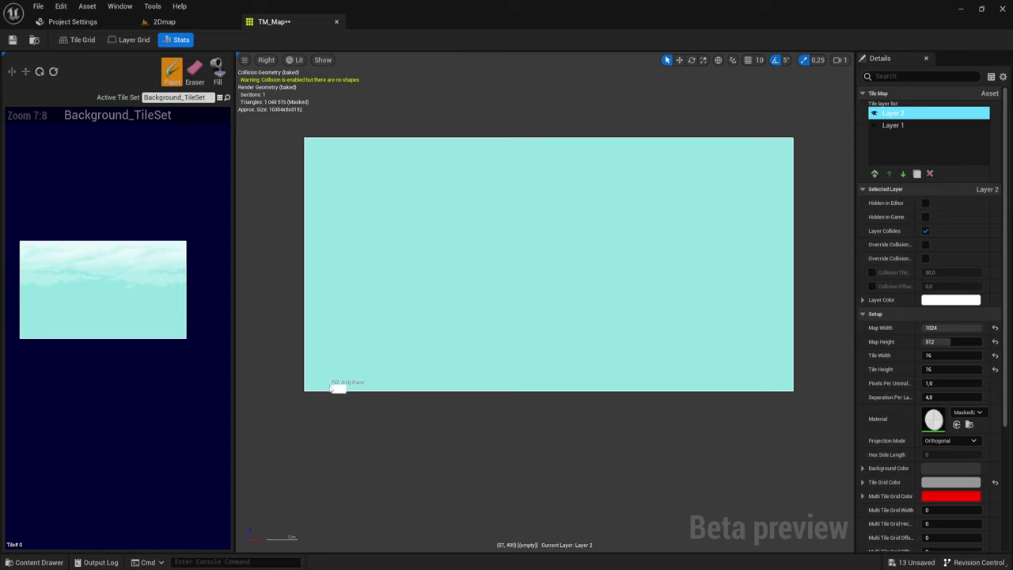
Stamp the cloud image on the map's left side, then further right to lengthen the band.
{"action": "scroll", "coordinate": [339, 386], "scroll_direction": "up", "scroll_amount": 2}
{"action": "scroll", "coordinate": [320, 332], "scroll_direction": "up", "scroll_amount": 2}
{"action": "scroll", "coordinate": [264, 380], "scroll_direction": "up", "scroll_amount": 1}
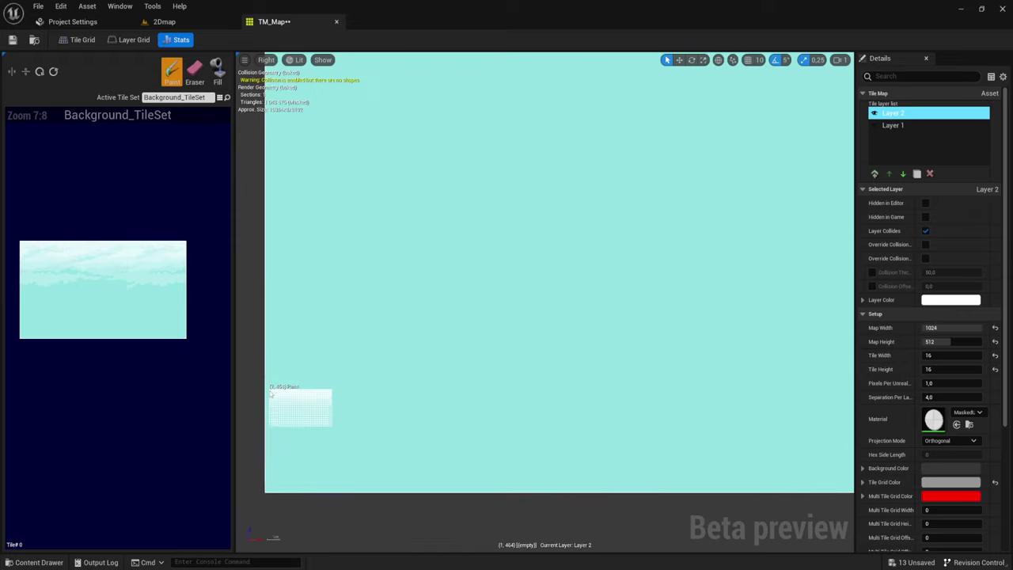
{"action": "scroll", "coordinate": [265, 378], "scroll_direction": "up", "scroll_amount": 1}
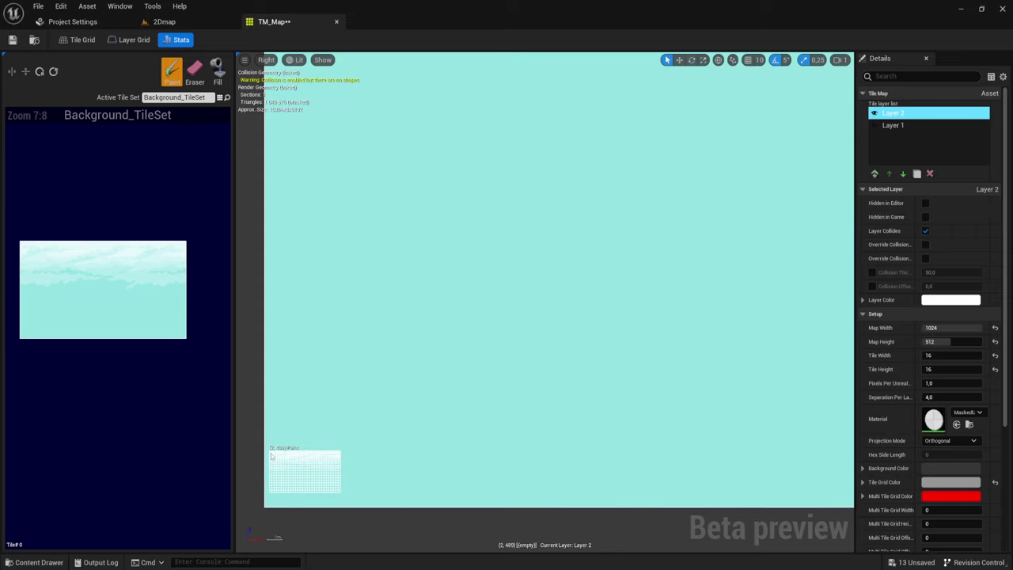
{"action": "scroll", "coordinate": [398, 299], "scroll_direction": "down", "scroll_amount": 2}
{"action": "scroll", "coordinate": [310, 401], "scroll_direction": "up", "scroll_amount": 1}
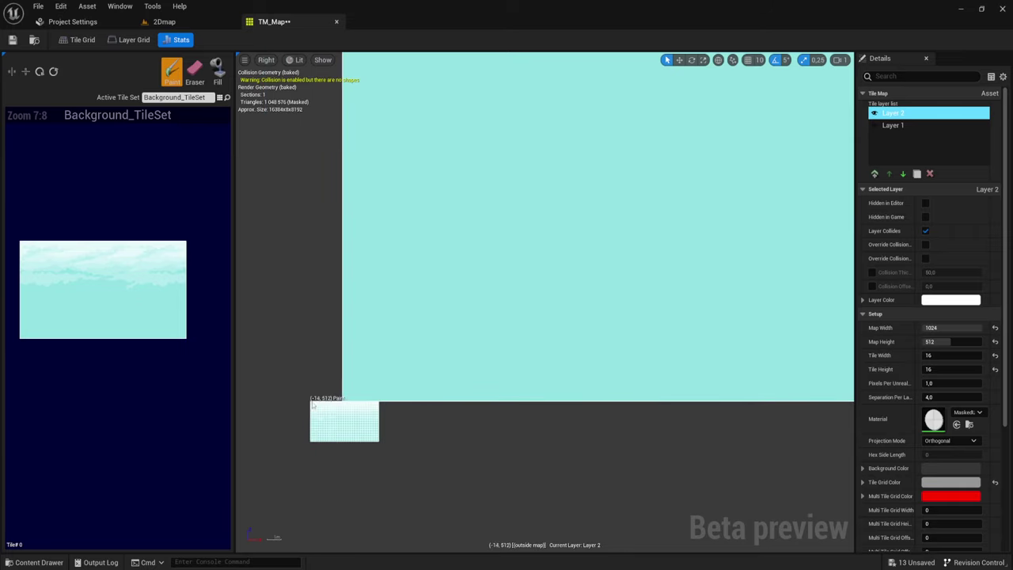
{"action": "scroll", "coordinate": [493, 362], "scroll_direction": "up", "scroll_amount": 3}
{"action": "scroll", "coordinate": [254, 208], "scroll_direction": "up", "scroll_amount": 1}
{"action": "scroll", "coordinate": [351, 220], "scroll_direction": "down", "scroll_amount": 1}
{"action": "scroll", "coordinate": [420, 226], "scroll_direction": "down", "scroll_amount": 1}
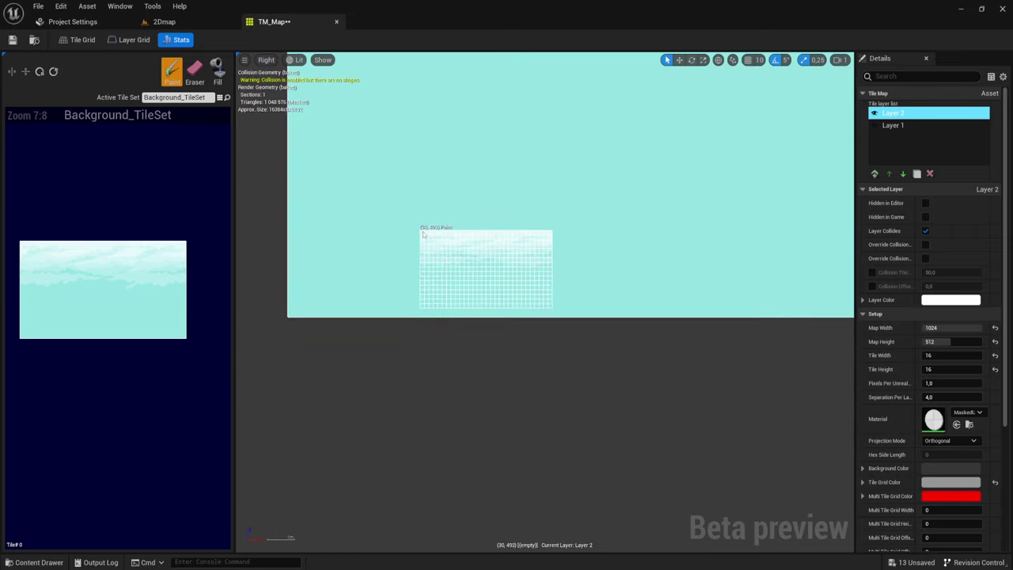
{"action": "scroll", "coordinate": [289, 215], "scroll_direction": "down", "scroll_amount": 1}
{"action": "scroll", "coordinate": [332, 233], "scroll_direction": "up", "scroll_amount": 2}
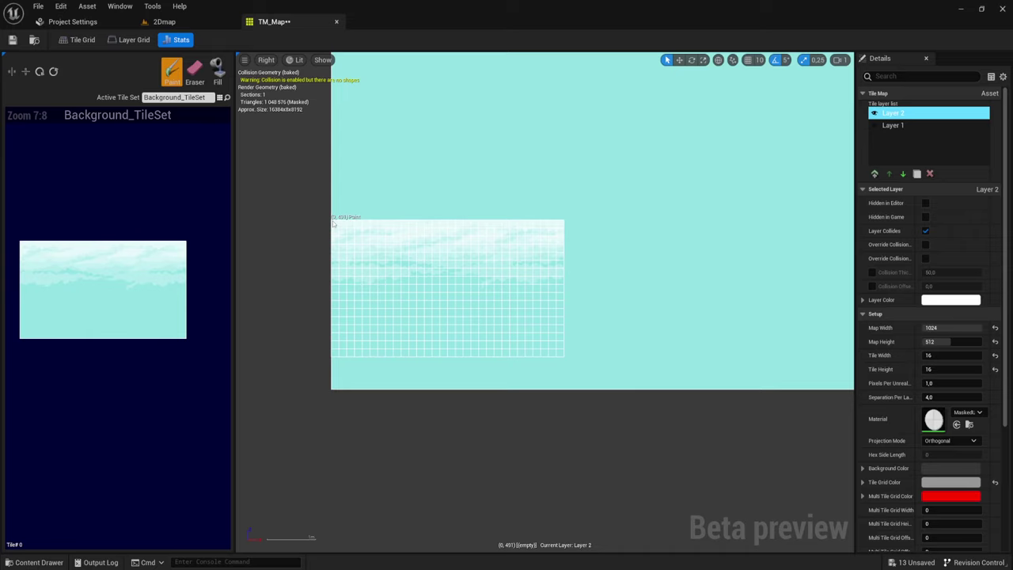
{"action": "left_click", "coordinate": [512, 243]}
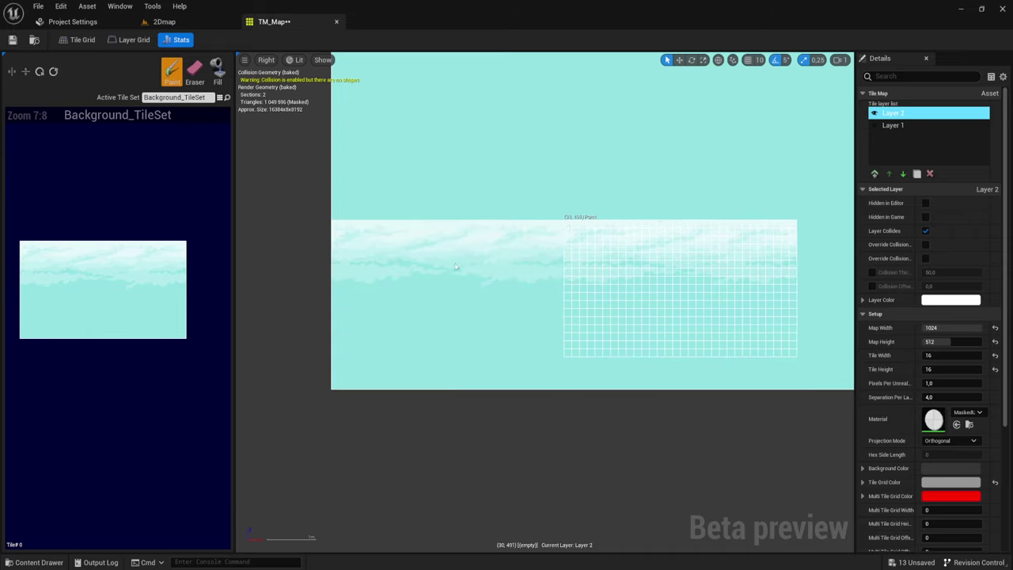
{"action": "scroll", "coordinate": [449, 267], "scroll_direction": "down", "scroll_amount": 2}
{"action": "scroll", "coordinate": [449, 266], "scroll_direction": "down", "scroll_amount": 2}
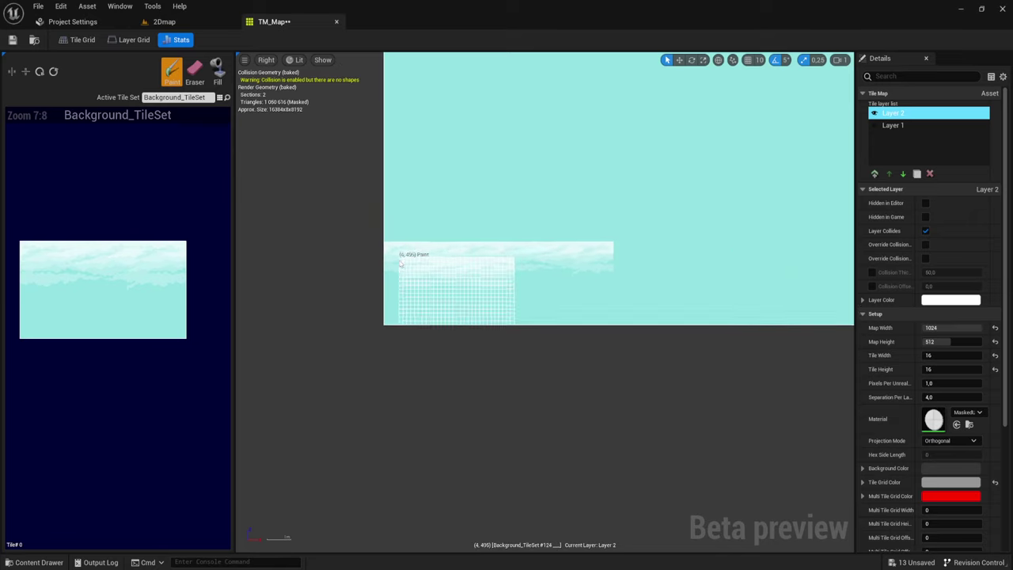
{"action": "scroll", "coordinate": [596, 264], "scroll_direction": "down", "scroll_amount": 1}
{"action": "scroll", "coordinate": [497, 248], "scroll_direction": "up", "scroll_amount": 2}
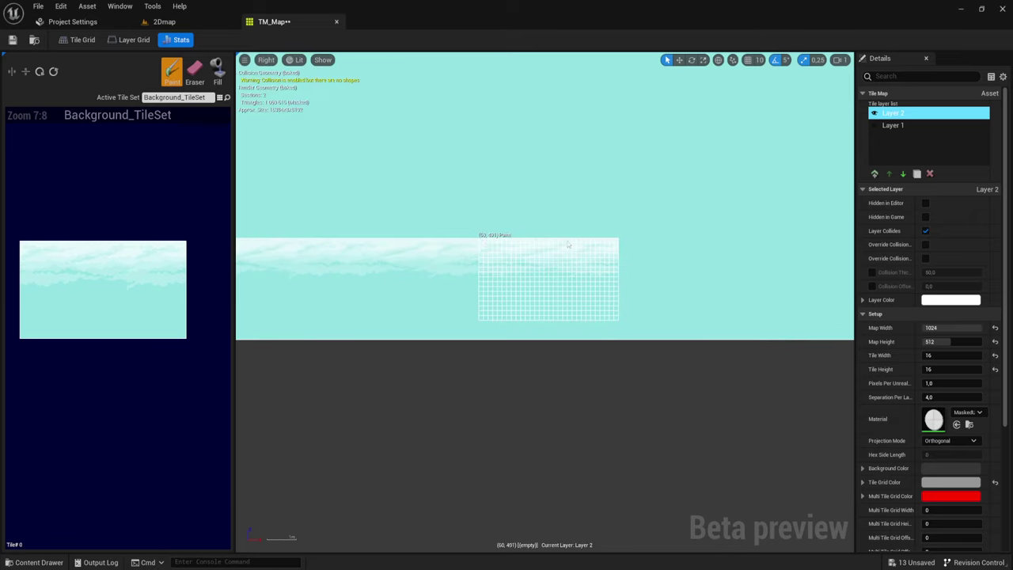
{"action": "left_click", "coordinate": [643, 244]}
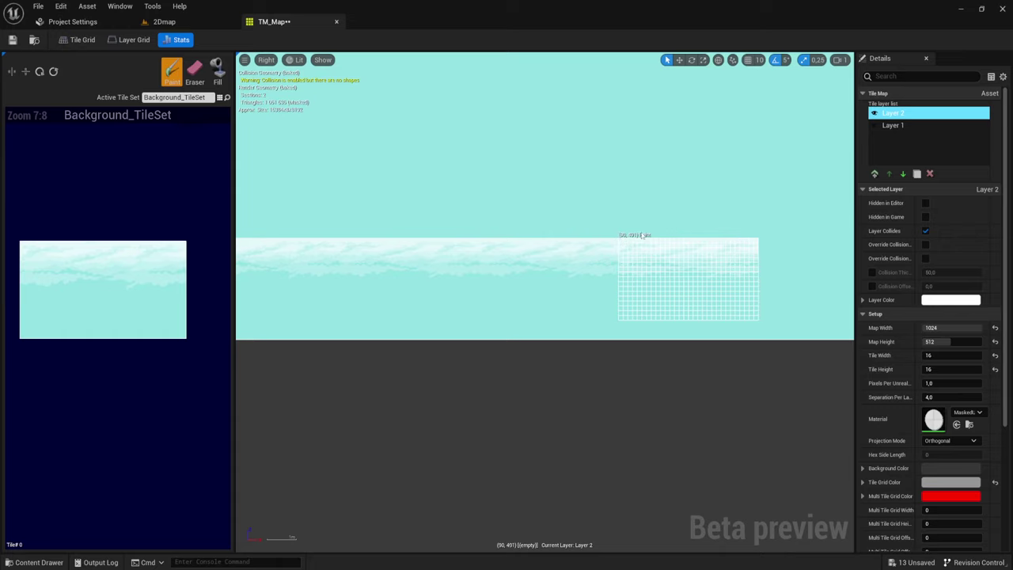
{"action": "scroll", "coordinate": [637, 237], "scroll_direction": "down", "scroll_amount": 2}
{"action": "scroll", "coordinate": [625, 238], "scroll_direction": "down", "scroll_amount": 2}
{"action": "scroll", "coordinate": [614, 239], "scroll_direction": "up", "scroll_amount": 2}
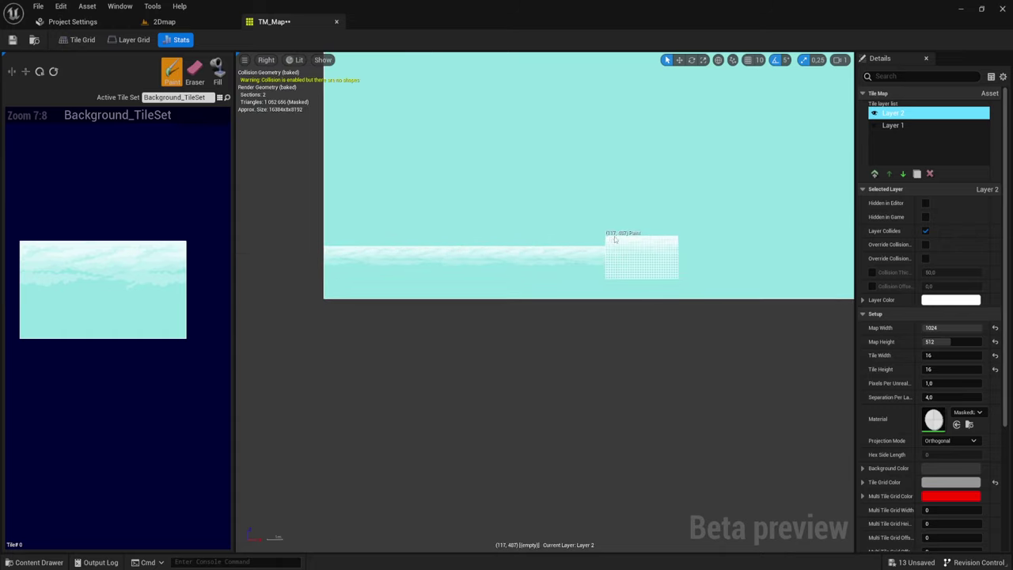
{"action": "scroll", "coordinate": [615, 239], "scroll_direction": "up", "scroll_amount": 2}
{"action": "scroll", "coordinate": [607, 245], "scroll_direction": "up", "scroll_amount": 1}
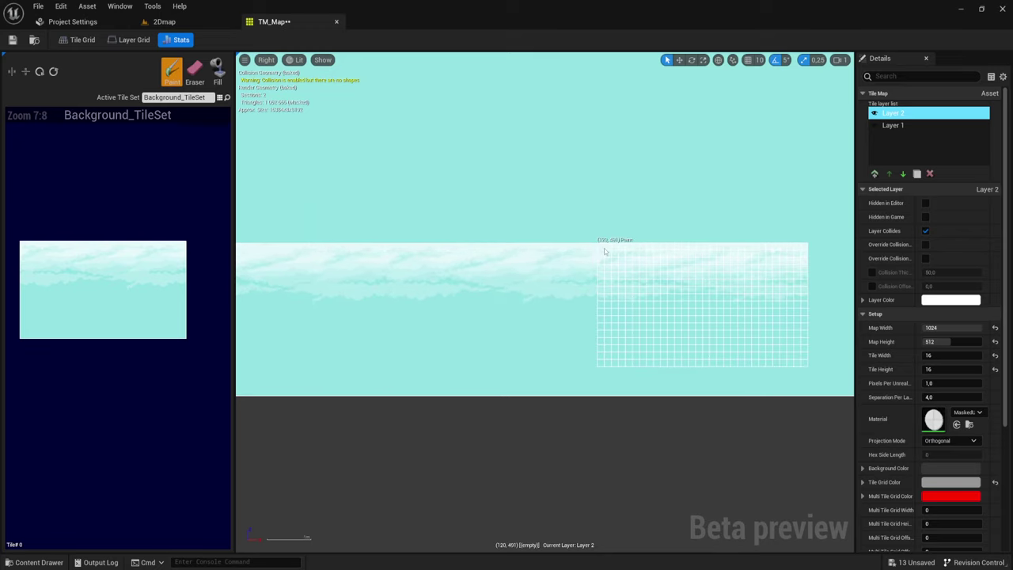
{"action": "scroll", "coordinate": [554, 249], "scroll_direction": "down", "scroll_amount": 2}
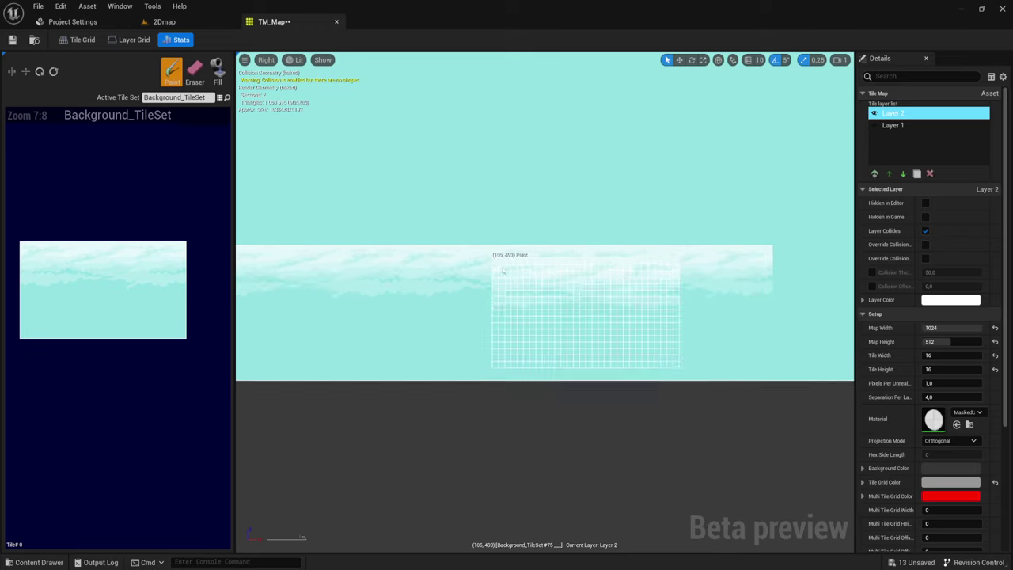
{"action": "scroll", "coordinate": [633, 289], "scroll_direction": "down", "scroll_amount": 2}
{"action": "scroll", "coordinate": [547, 329], "scroll_direction": "up", "scroll_amount": 2}
{"action": "scroll", "coordinate": [479, 299], "scroll_direction": "up", "scroll_amount": 1}
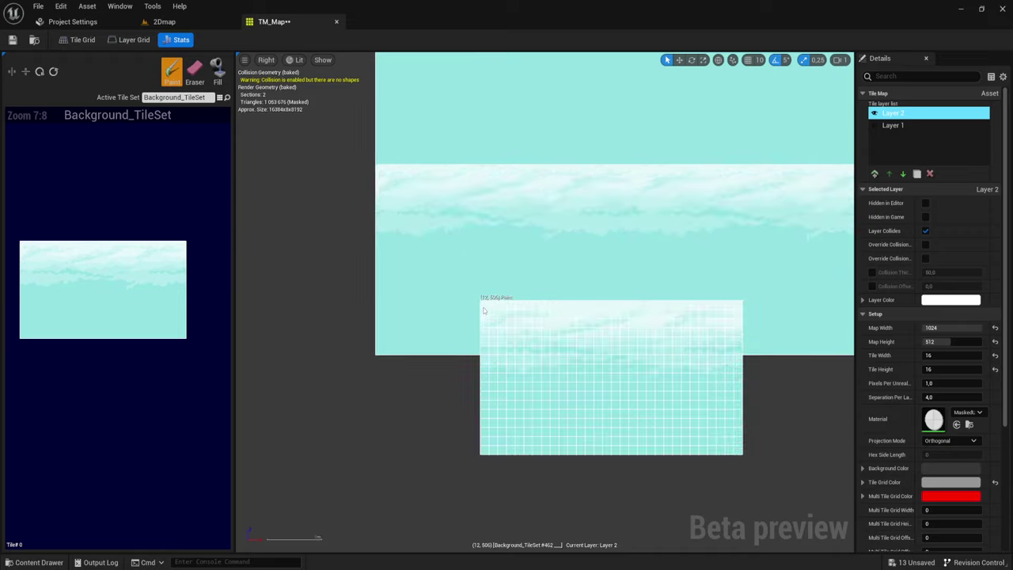
{"action": "scroll", "coordinate": [592, 278], "scroll_direction": "up", "scroll_amount": 1}
{"action": "scroll", "coordinate": [668, 281], "scroll_direction": "up", "scroll_amount": 1}
{"action": "right_click_drag", "start_coordinate": [668, 282], "coordinate": [644, 256]}
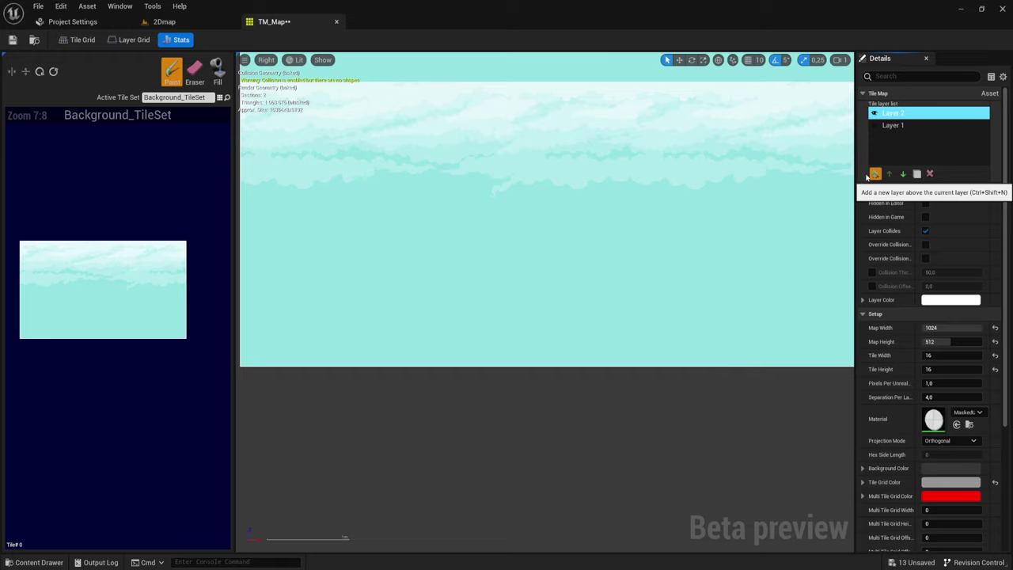
Add Layer 3, set Tiles_TileSet as active tile set, and pick a dirt tile.
{"action": "left_click", "coordinate": [875, 173]}
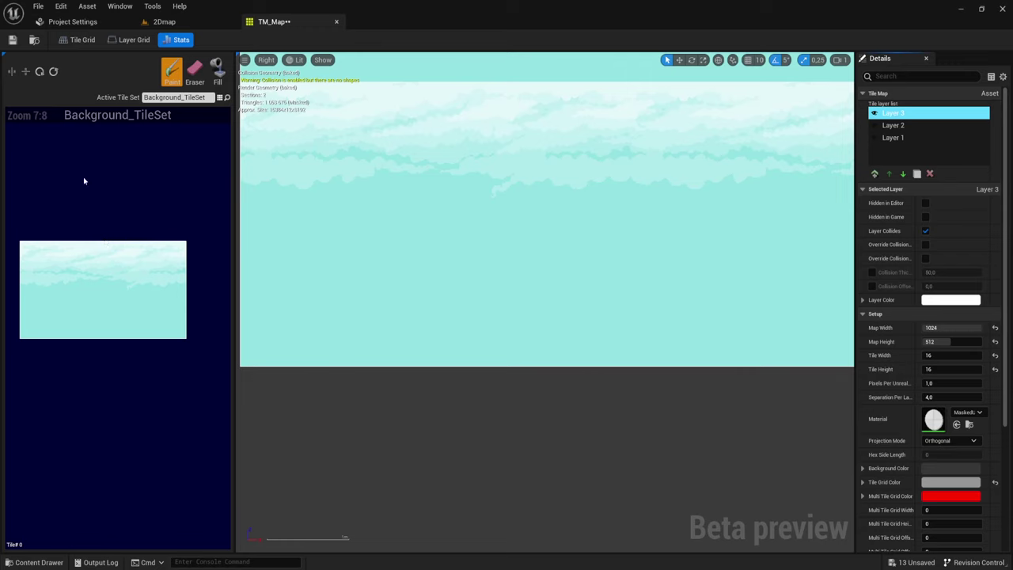
{"action": "left_click", "coordinate": [219, 97]}
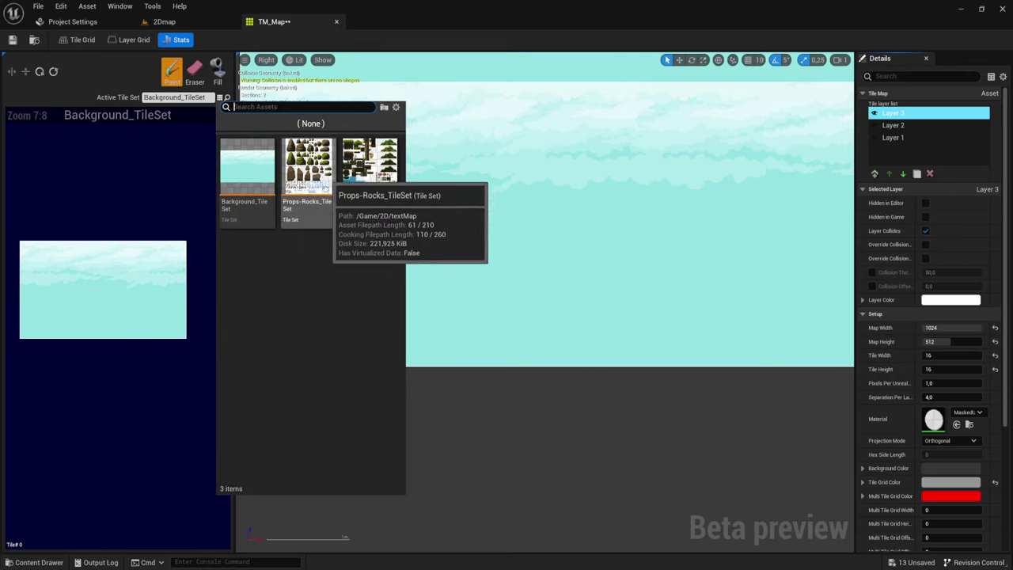
{"action": "left_click", "coordinate": [360, 159]}
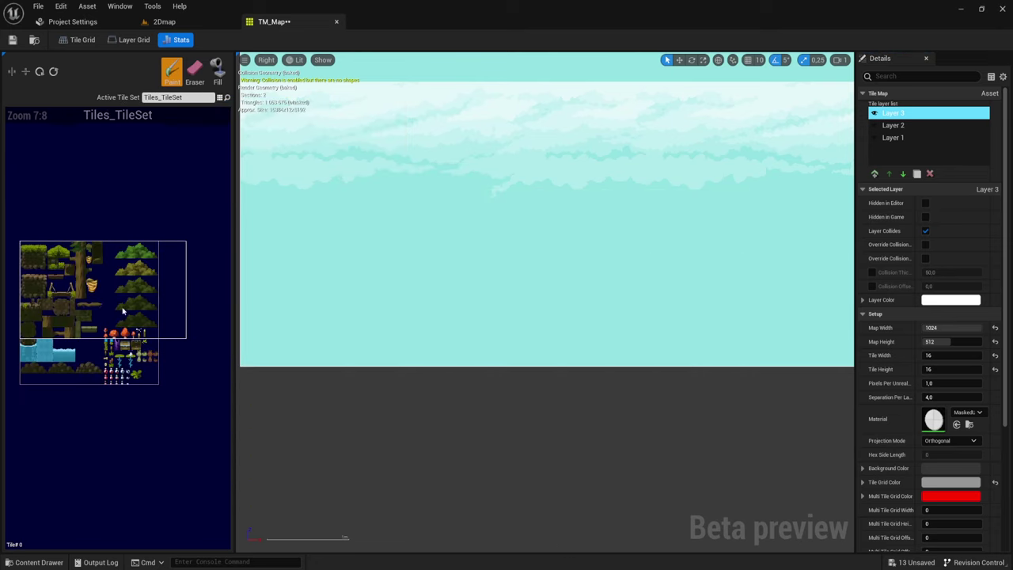
{"action": "scroll", "coordinate": [39, 350], "scroll_direction": "up", "scroll_amount": 6}
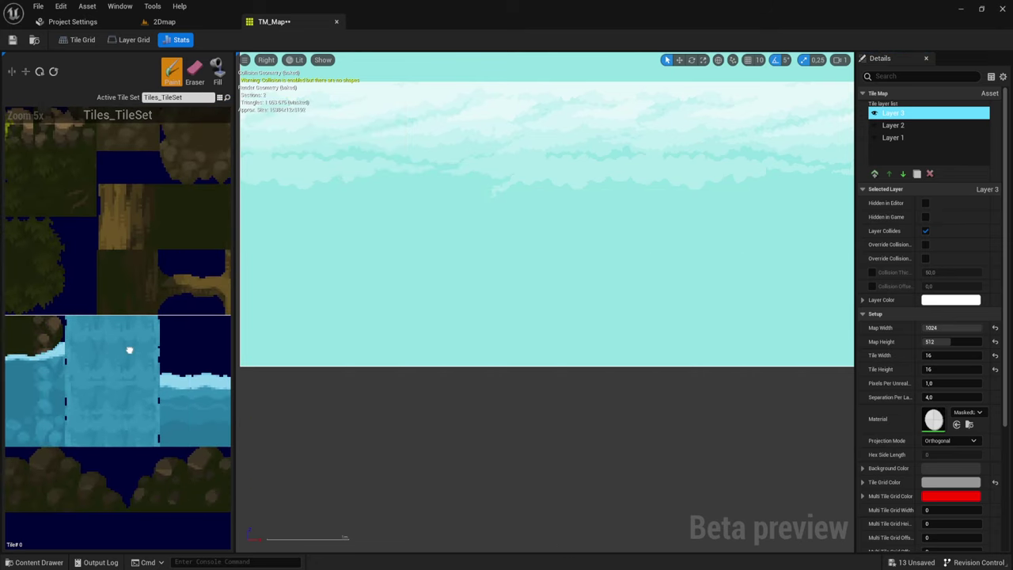
{"action": "scroll", "coordinate": [102, 376], "scroll_direction": "down", "scroll_amount": 2}
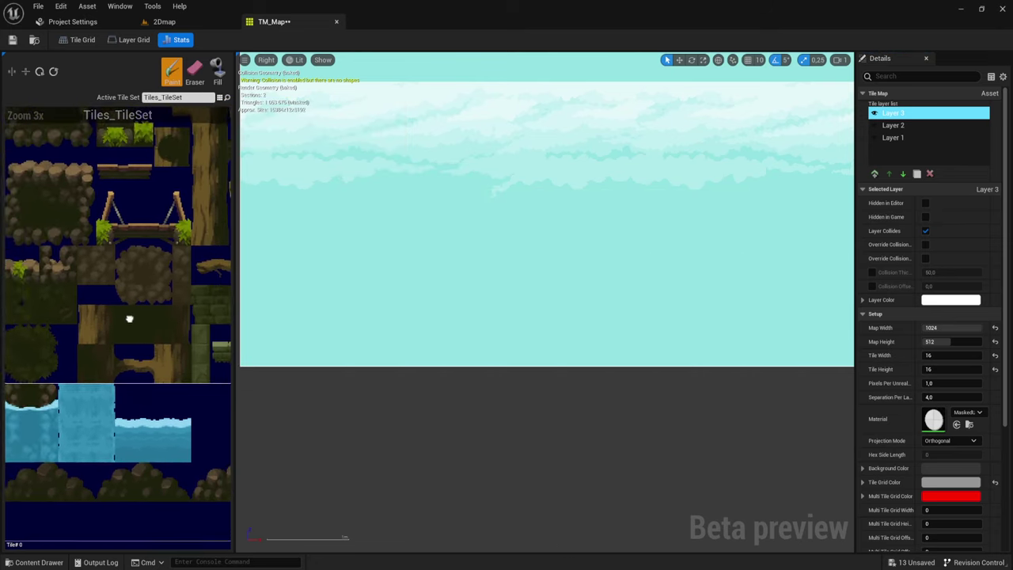
{"action": "left_click", "coordinate": [104, 274]}
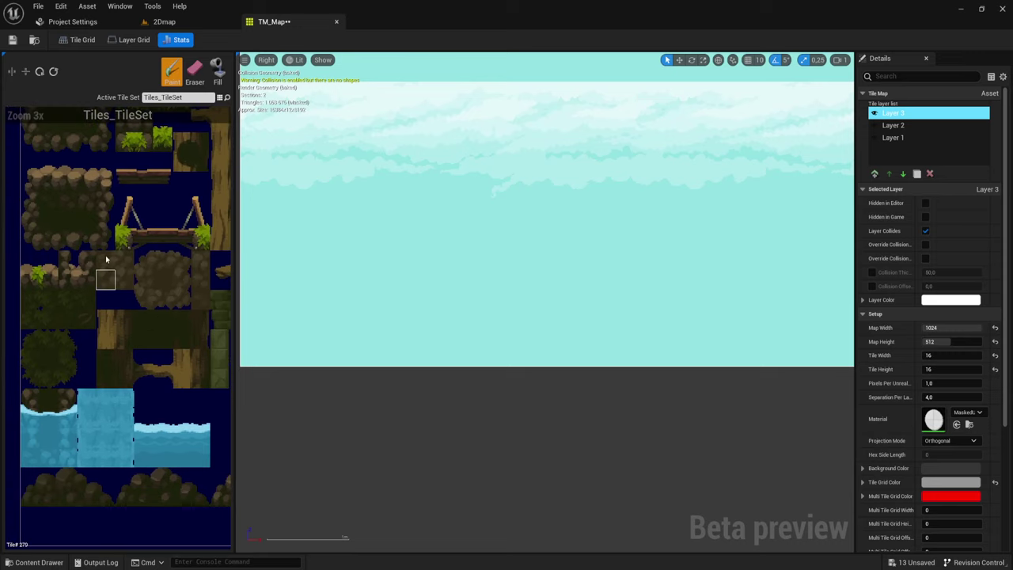
Paint a 2x2 dirt block repeatedly along the map's bottom-left edge, filling gaps.
{"action": "left_click_drag", "start_coordinate": [106, 259], "coordinate": [120, 277]}
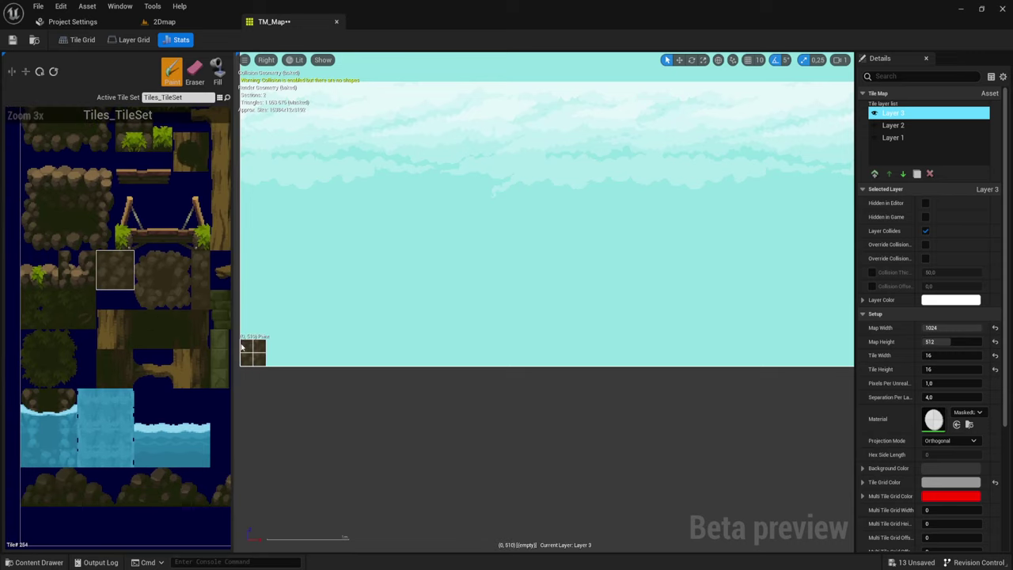
{"action": "scroll", "coordinate": [252, 349], "scroll_direction": "up", "scroll_amount": 1}
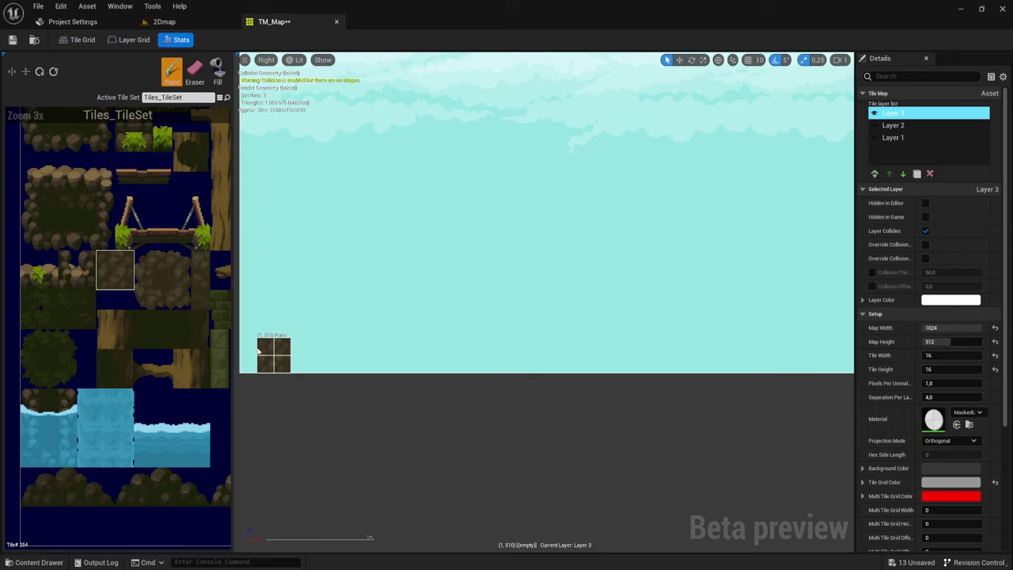
{"action": "left_click", "coordinate": [303, 348]}
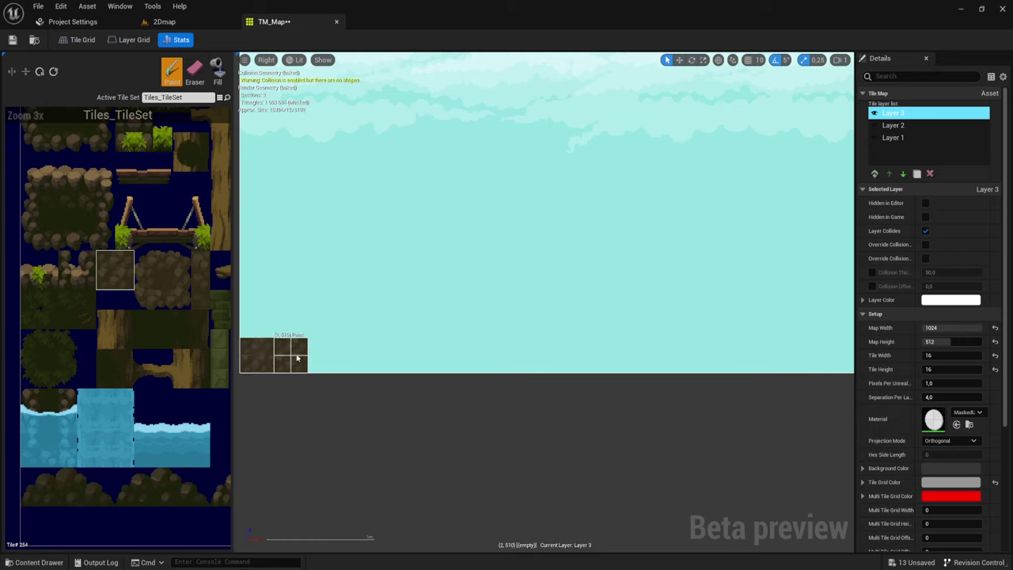
{"action": "left_click", "coordinate": [322, 358]}
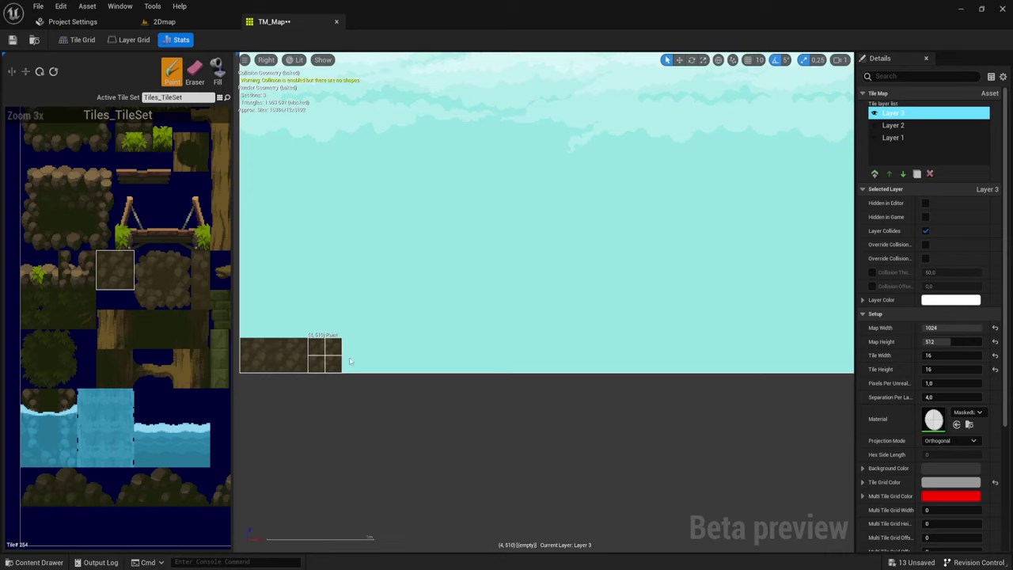
{"action": "left_click", "coordinate": [360, 362]}
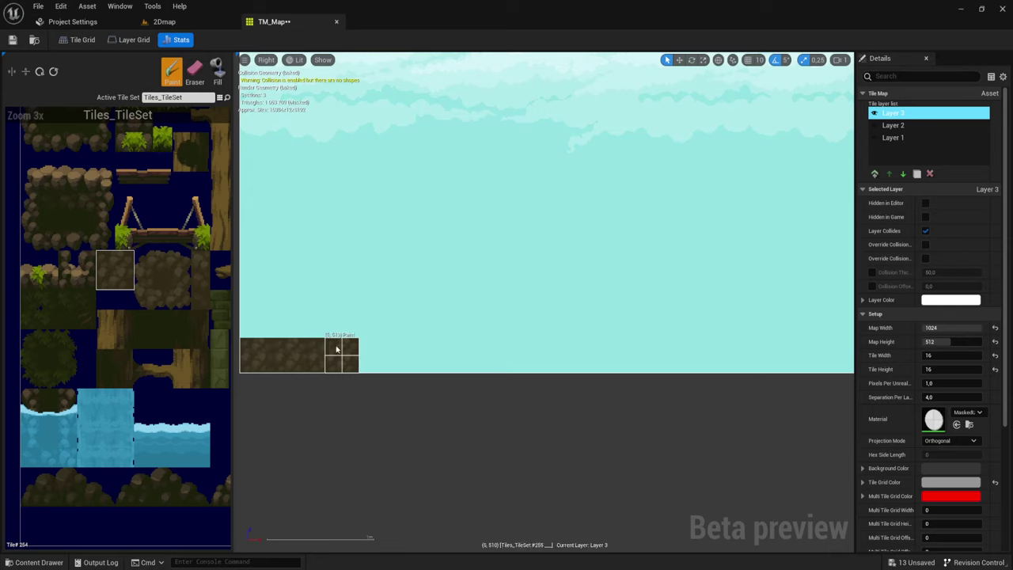
{"action": "left_click", "coordinate": [386, 348]}
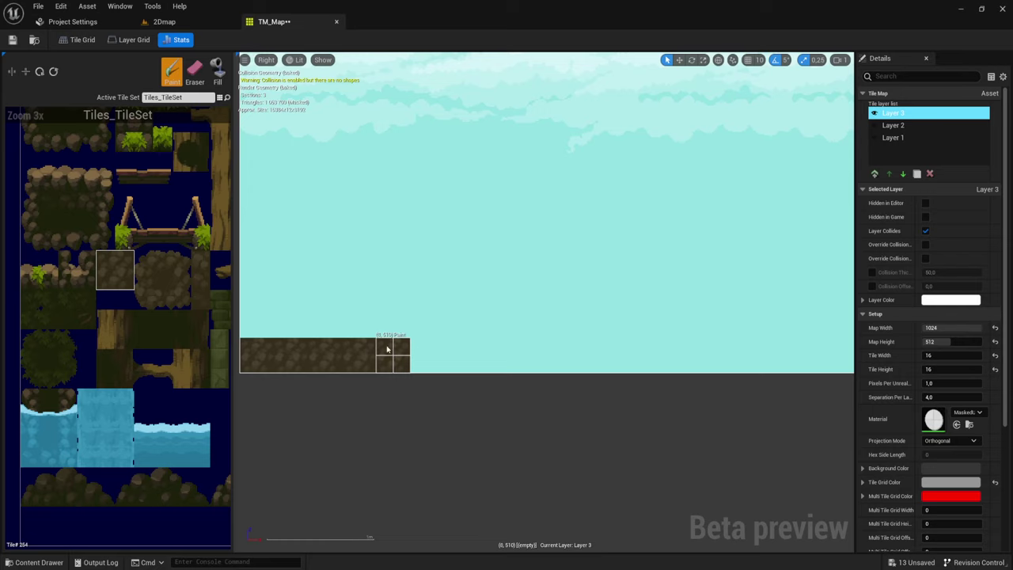
{"action": "left_click", "coordinate": [430, 349]}
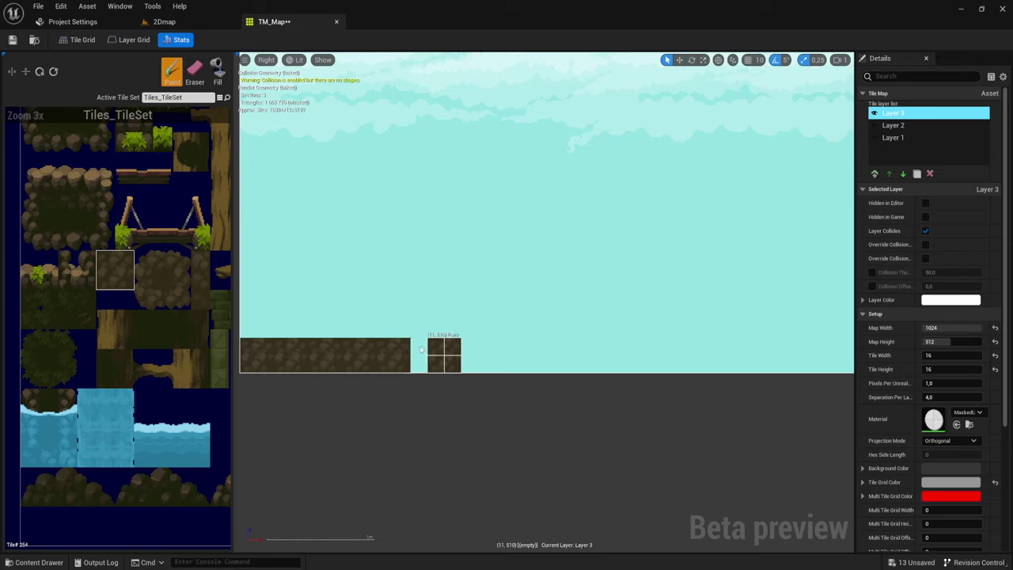
{"action": "left_click", "coordinate": [418, 350]}
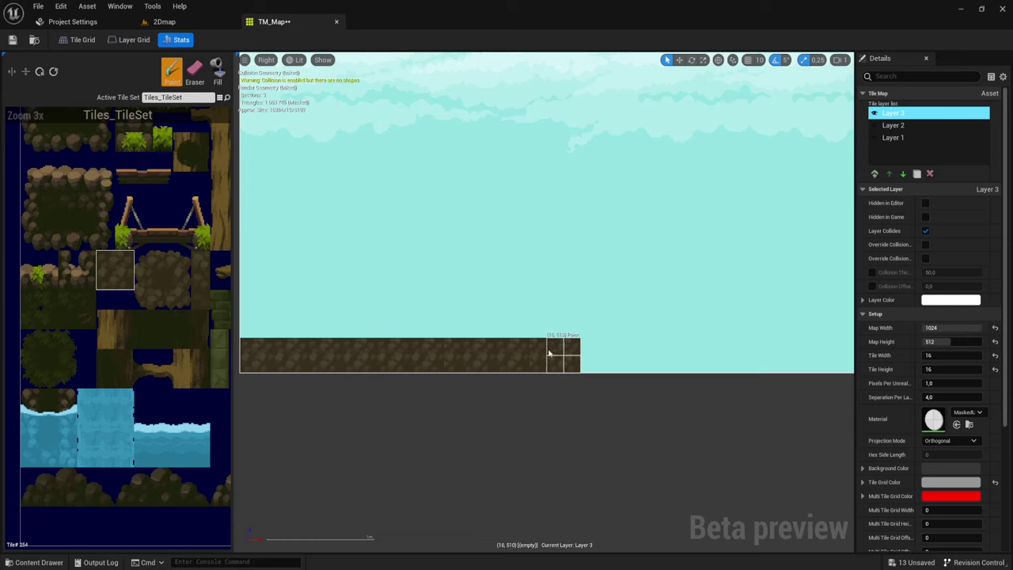
Zoom the view out and select the Map Width value in Details.
{"action": "scroll", "coordinate": [454, 293], "scroll_direction": "down", "scroll_amount": 1}
{"action": "scroll", "coordinate": [431, 269], "scroll_direction": "down", "scroll_amount": 1}
{"action": "scroll", "coordinate": [443, 176], "scroll_direction": "down", "scroll_amount": 1}
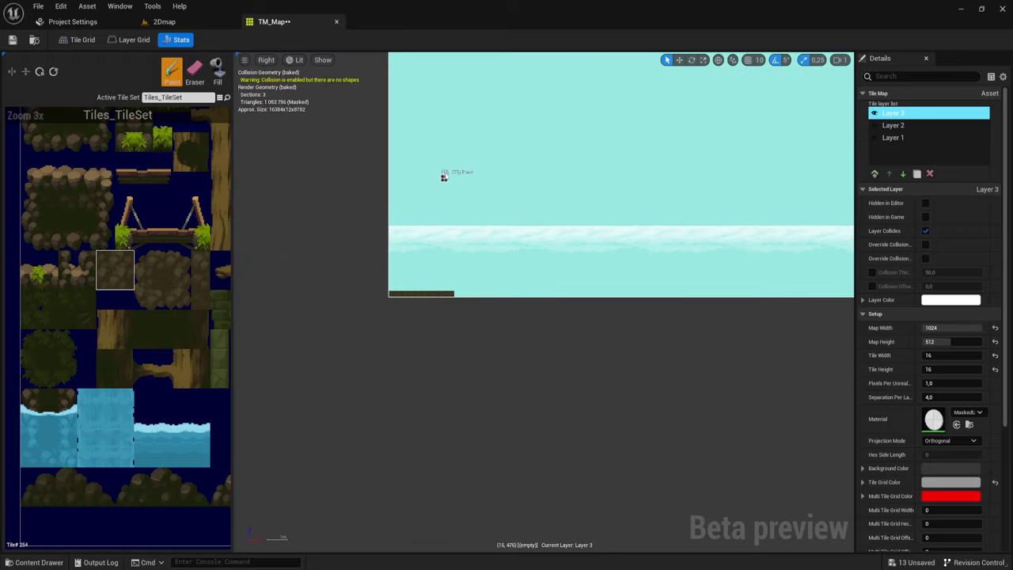
{"action": "scroll", "coordinate": [451, 306], "scroll_direction": "down", "scroll_amount": 1}
{"action": "scroll", "coordinate": [402, 294], "scroll_direction": "down", "scroll_amount": 1}
{"action": "scroll", "coordinate": [400, 293], "scroll_direction": "down", "scroll_amount": 1}
{"action": "scroll", "coordinate": [553, 226], "scroll_direction": "up", "scroll_amount": 1}
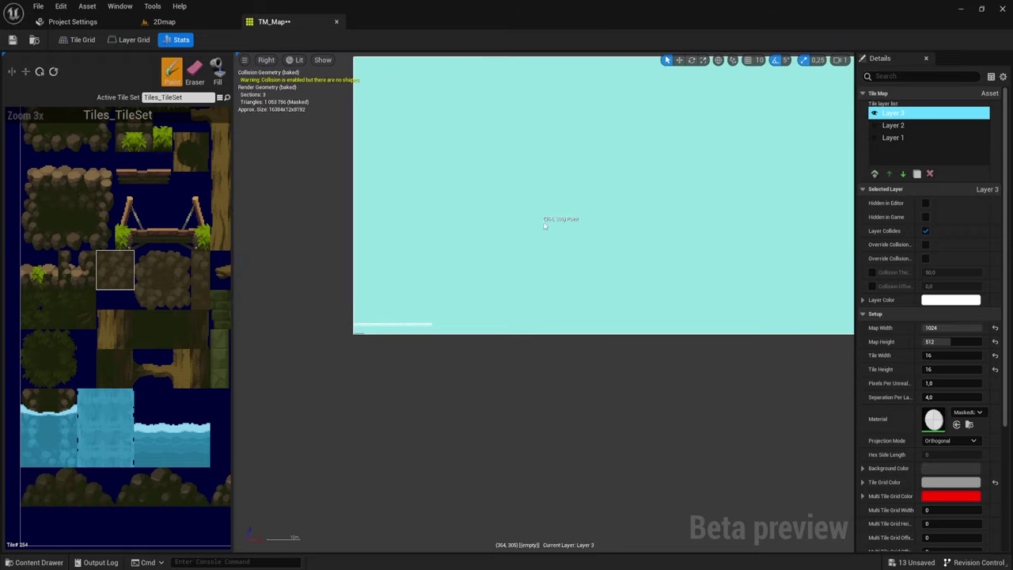
{"action": "scroll", "coordinate": [545, 226], "scroll_direction": "down", "scroll_amount": 1}
{"action": "scroll", "coordinate": [544, 227], "scroll_direction": "down", "scroll_amount": 1}
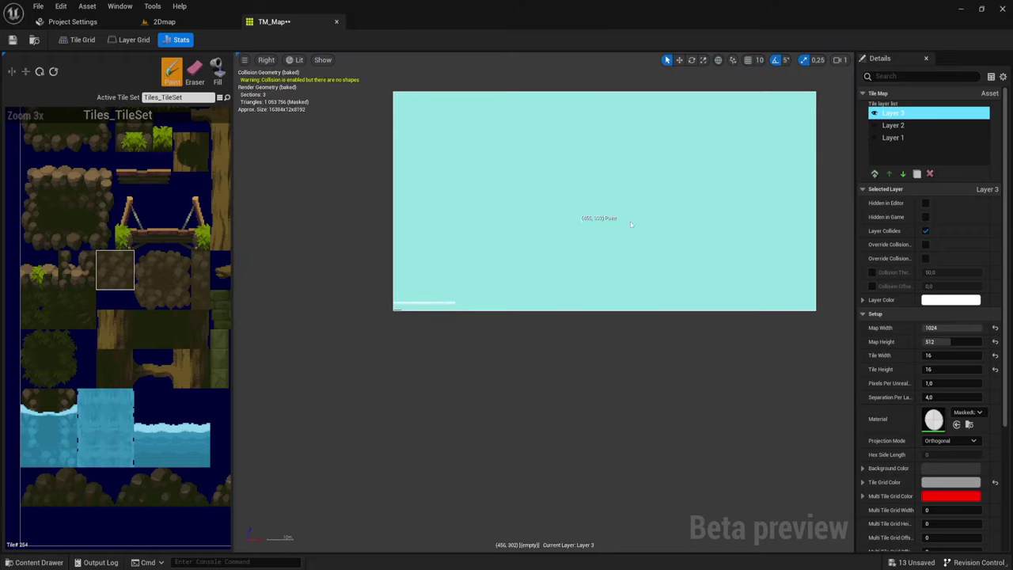
{"action": "left_click", "coordinate": [940, 327]}
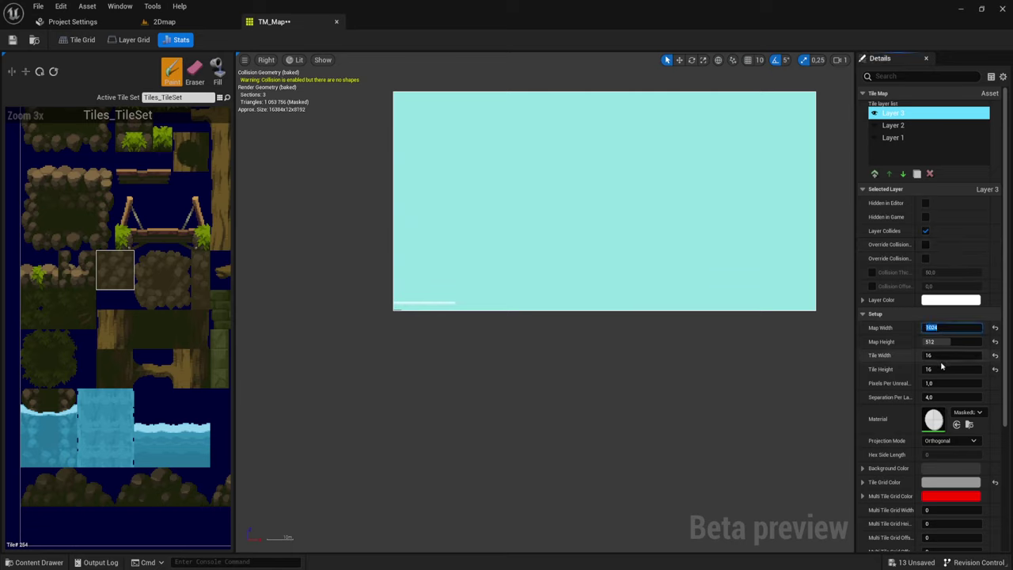
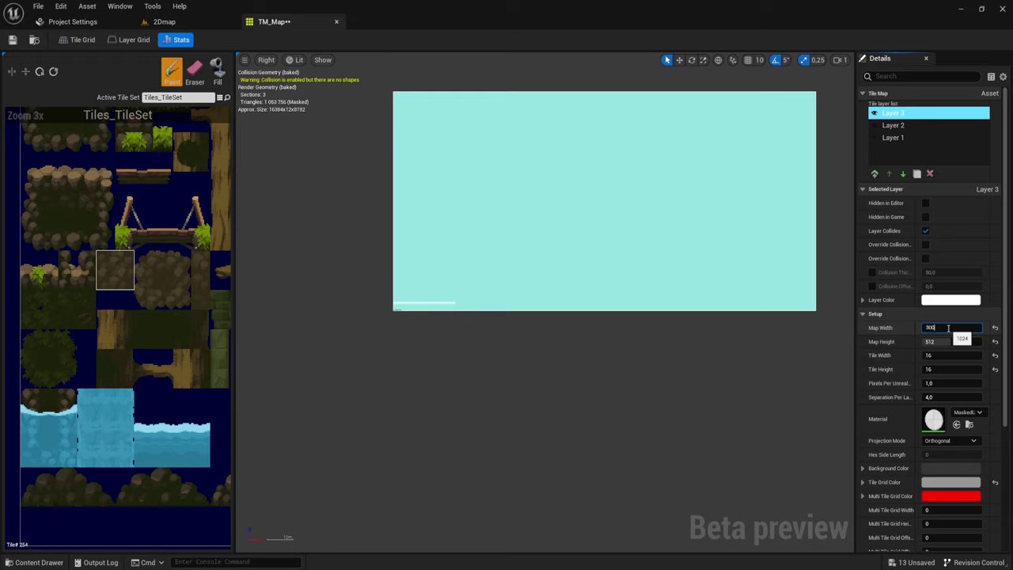
Resize TM_Map to Map Width 300 and Map Height 150 tiles, then center it in view.
{"action": "key", "text": "Return"}
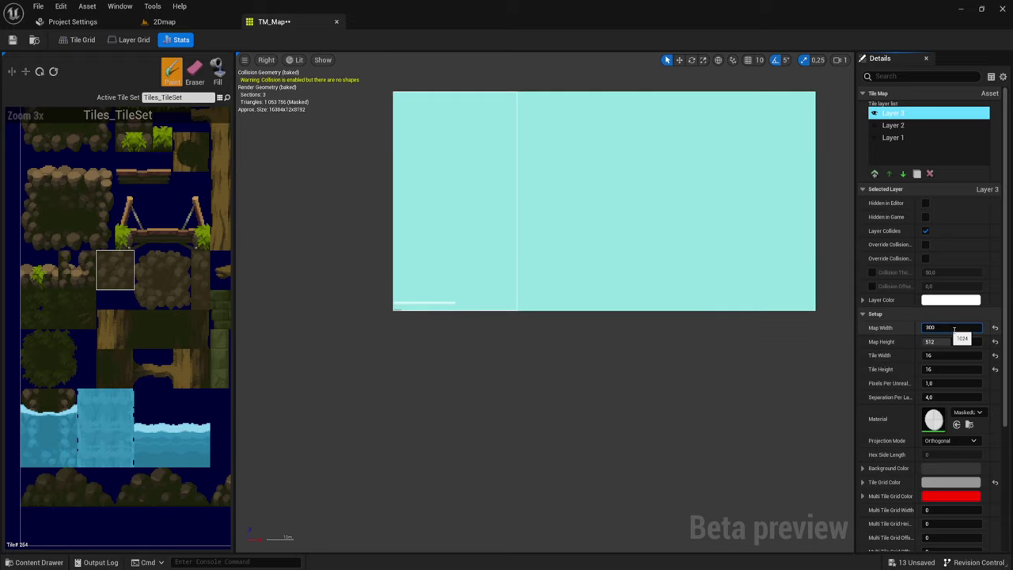
{"action": "key", "text": "Return"}
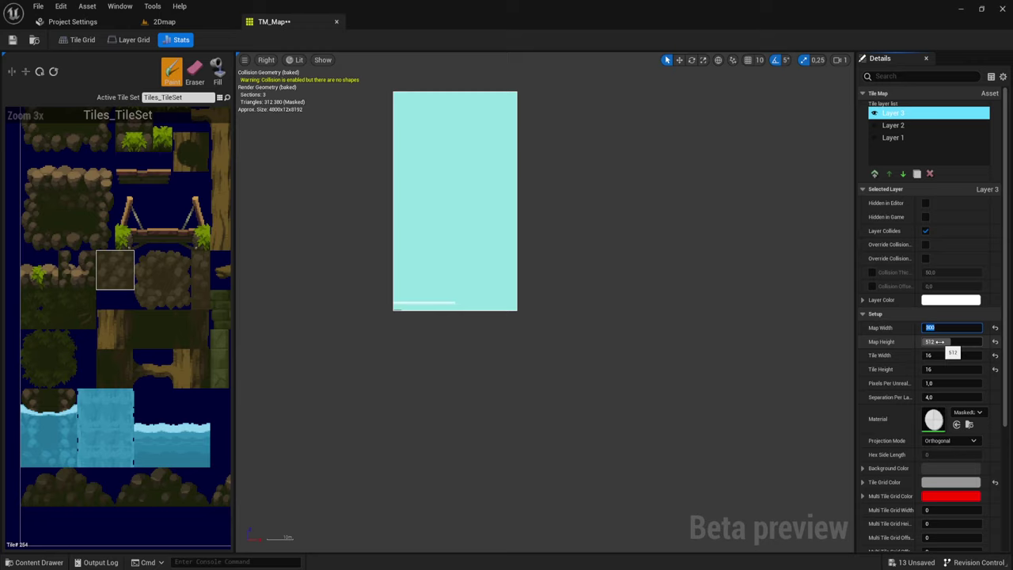
{"action": "left_click", "coordinate": [940, 341]}
{"action": "type", "text": "150"}
{"action": "key", "text": "Return"}
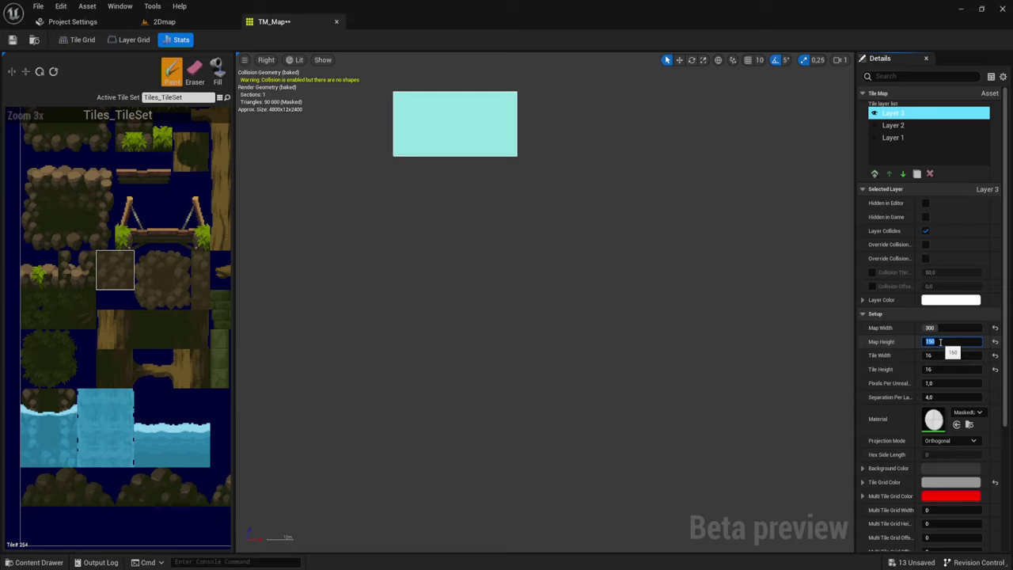
{"action": "scroll", "coordinate": [415, 95], "scroll_direction": "up", "scroll_amount": 2}
{"action": "scroll", "coordinate": [416, 95], "scroll_direction": "up", "scroll_amount": 2}
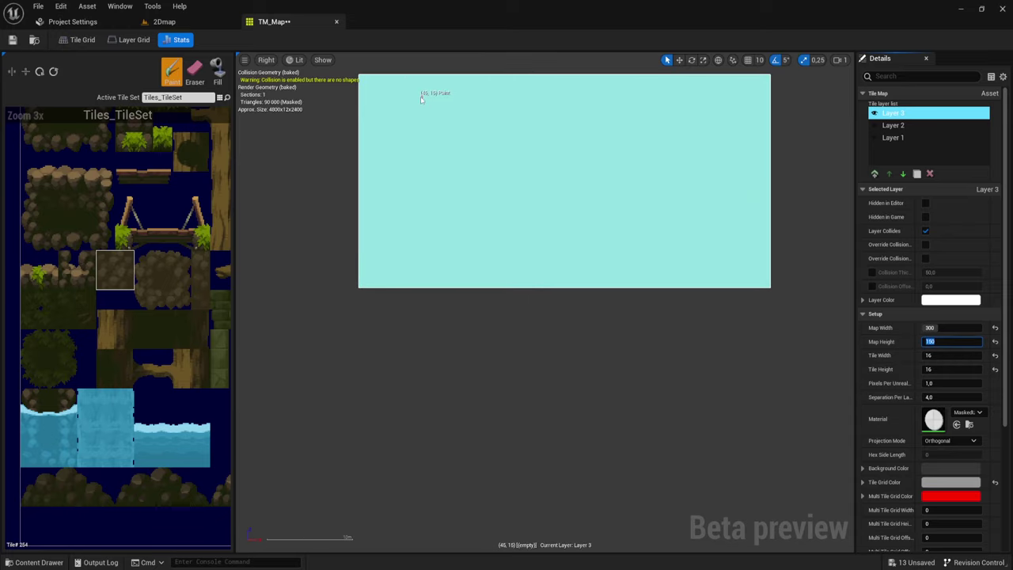
{"action": "right_click_drag", "start_coordinate": [560, 167], "coordinate": [565, 220]}
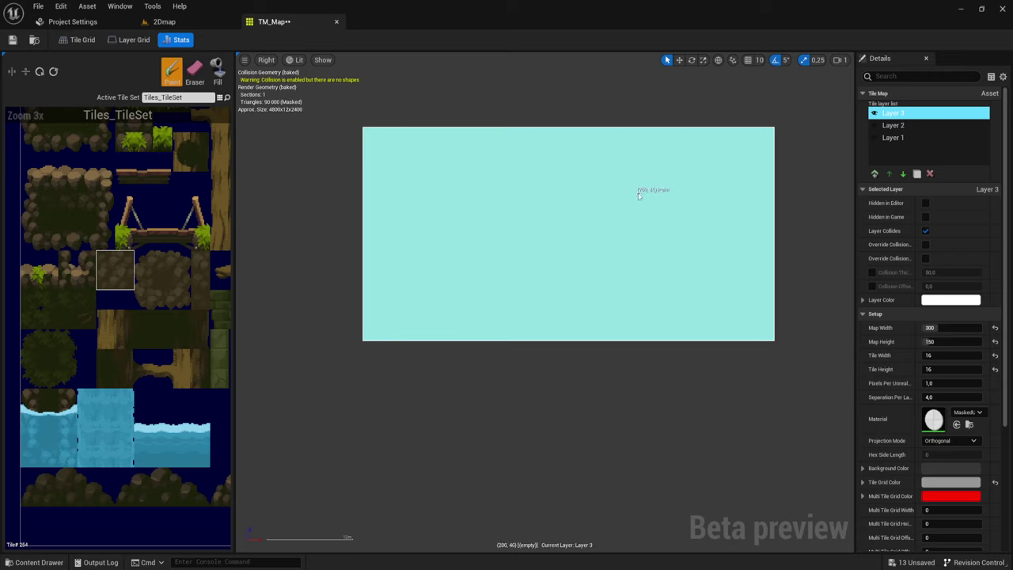
On Layer 2, make Background_TileSet active and pick the whole cloud image as brush.
{"action": "left_click", "coordinate": [910, 125]}
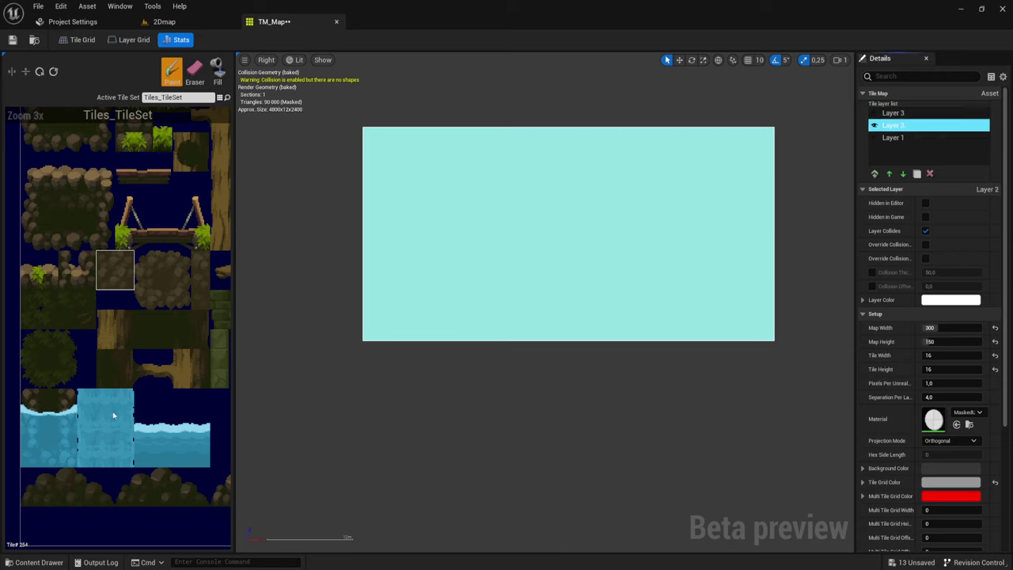
{"action": "left_click", "coordinate": [178, 97]}
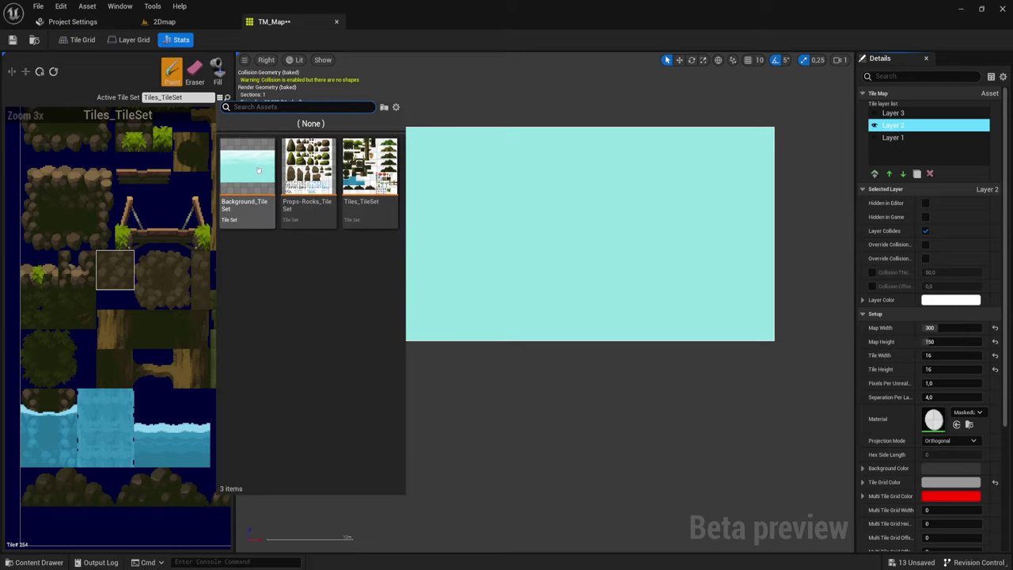
{"action": "left_click", "coordinate": [247, 184]}
{"action": "scroll", "coordinate": [112, 255], "scroll_direction": "down", "scroll_amount": 2}
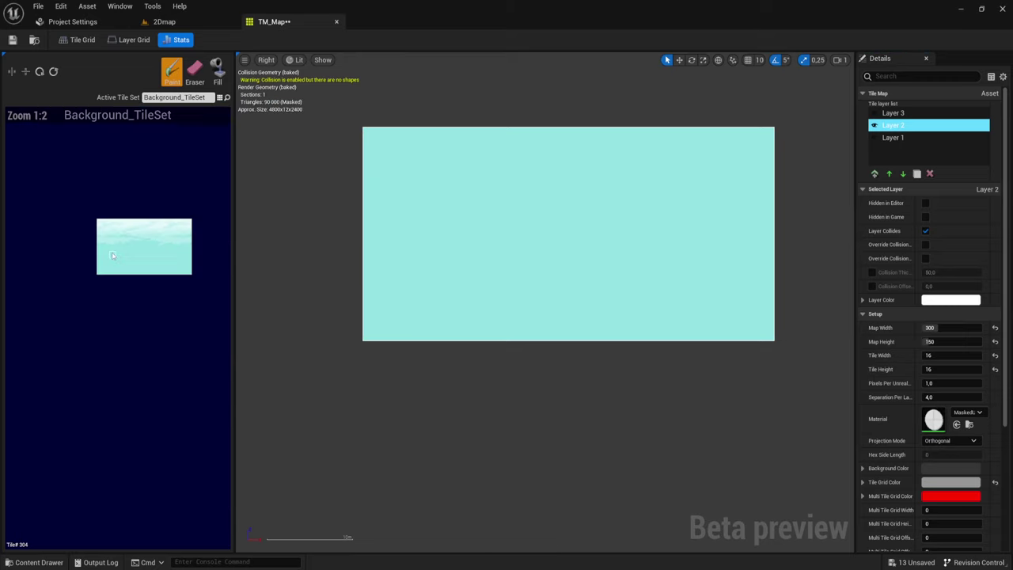
{"action": "left_click_drag", "start_coordinate": [99, 224], "coordinate": [190, 274]}
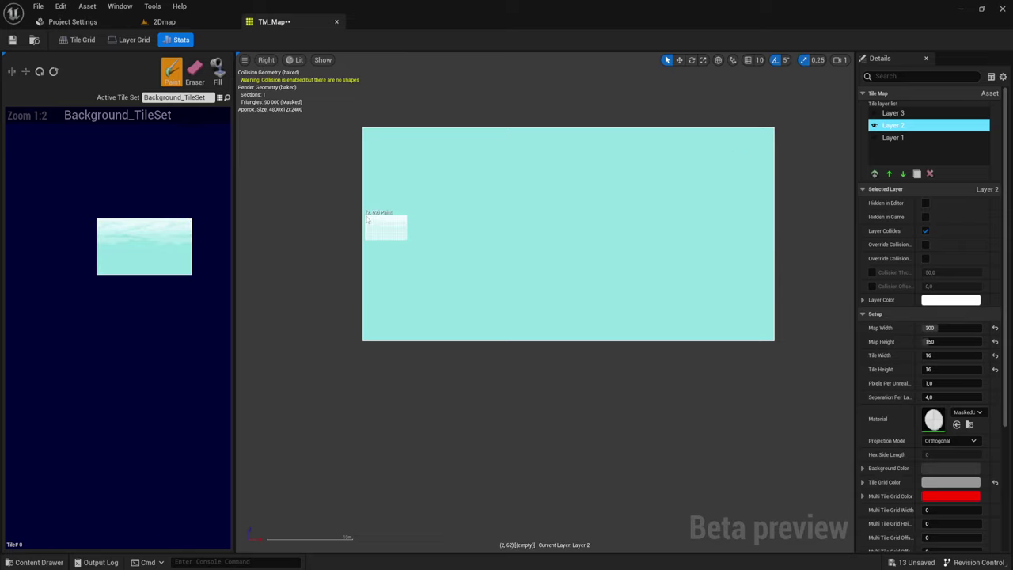
Stamp the cloud background in a long band across the map, then return to Tiles_TileSet.
{"action": "scroll", "coordinate": [367, 216], "scroll_direction": "up", "scroll_amount": 1}
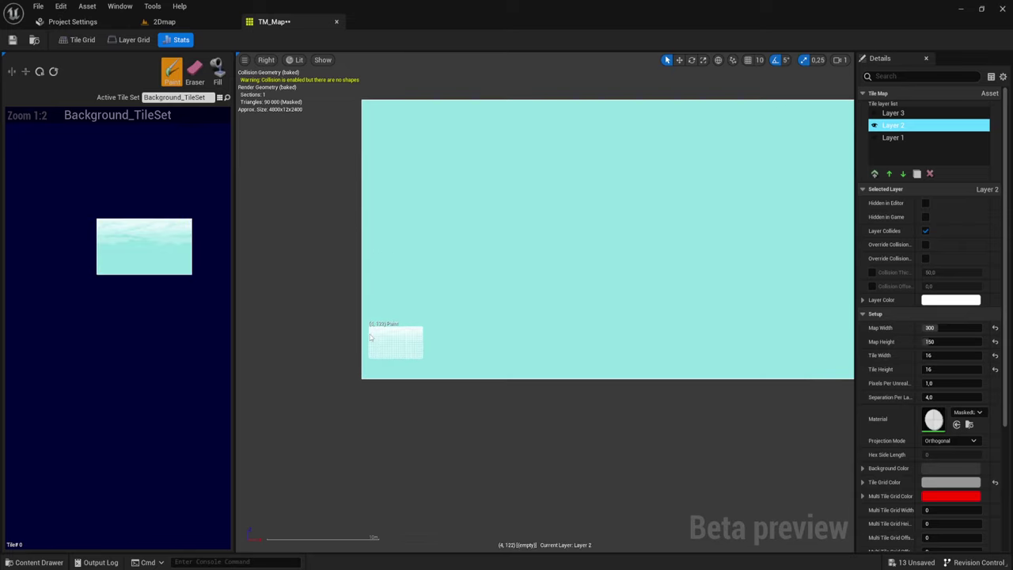
{"action": "scroll", "coordinate": [369, 336], "scroll_direction": "up", "scroll_amount": 1}
{"action": "scroll", "coordinate": [366, 329], "scroll_direction": "up", "scroll_amount": 1}
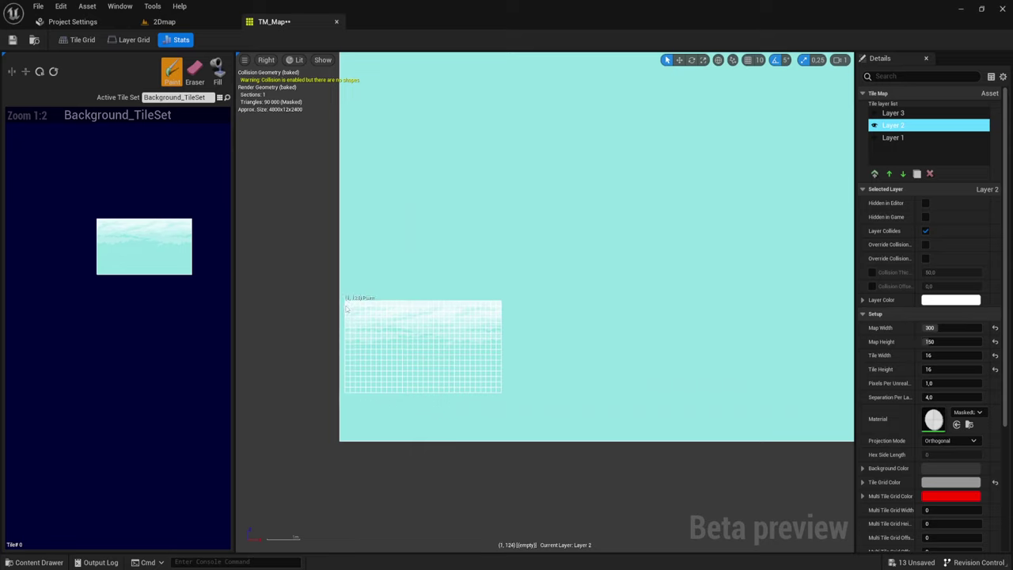
{"action": "left_click", "coordinate": [343, 311]}
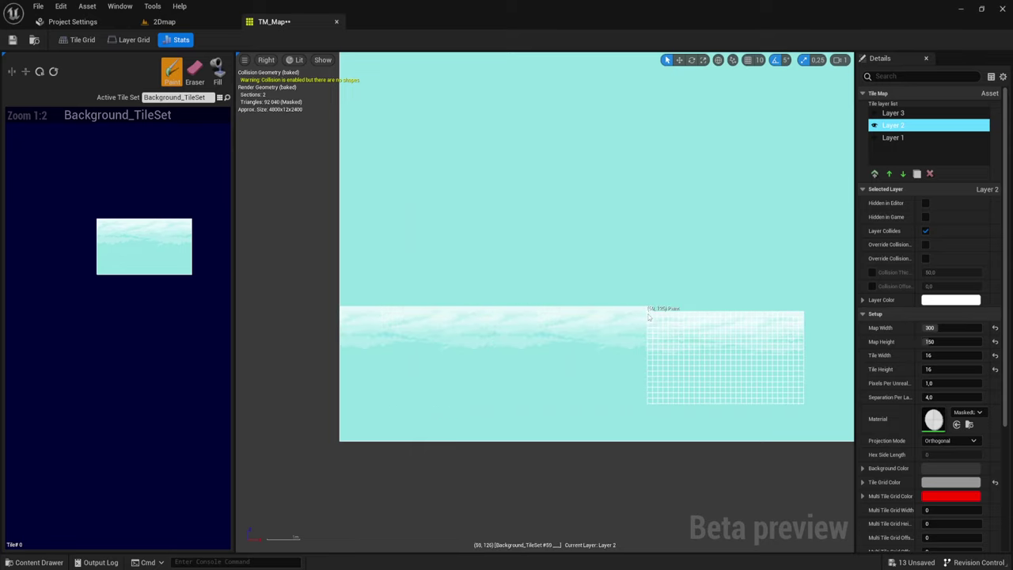
{"action": "left_click_drag", "start_coordinate": [498, 314], "coordinate": [651, 314]}
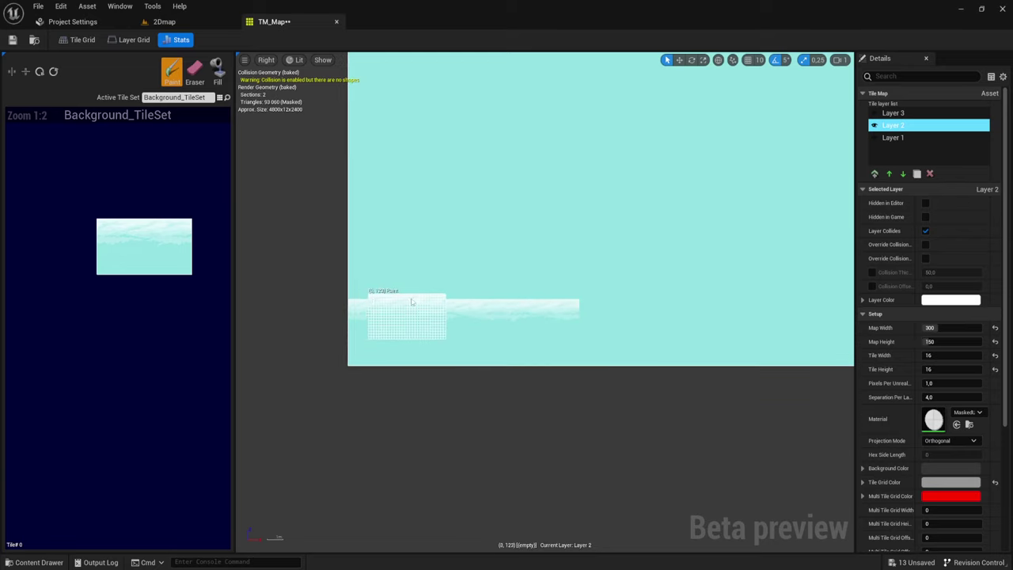
{"action": "right_click_drag", "start_coordinate": [696, 367], "coordinate": [579, 307]}
{"action": "left_click_drag", "start_coordinate": [578, 307], "coordinate": [705, 307]}
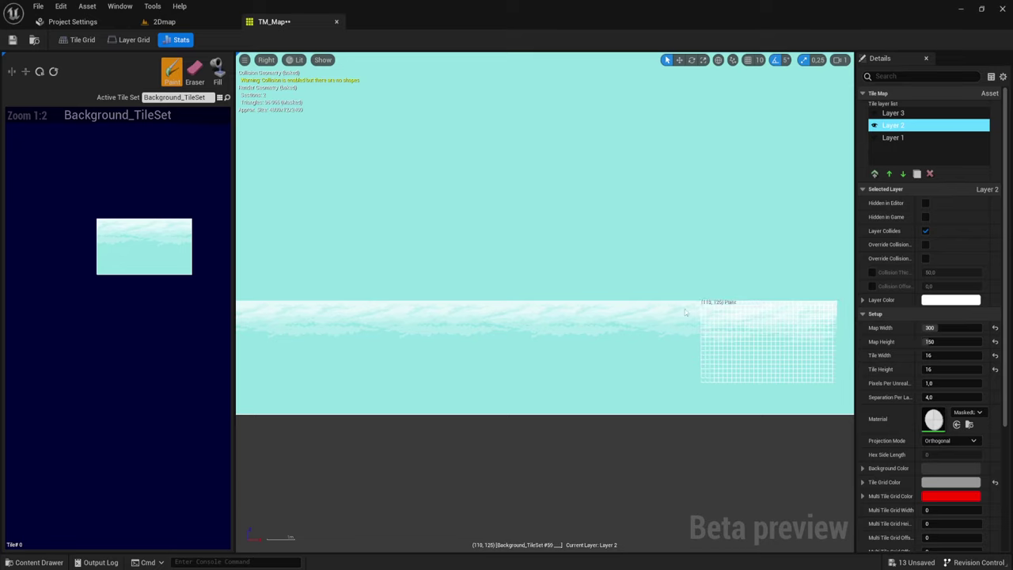
{"action": "right_click_drag", "start_coordinate": [710, 305], "coordinate": [317, 368]}
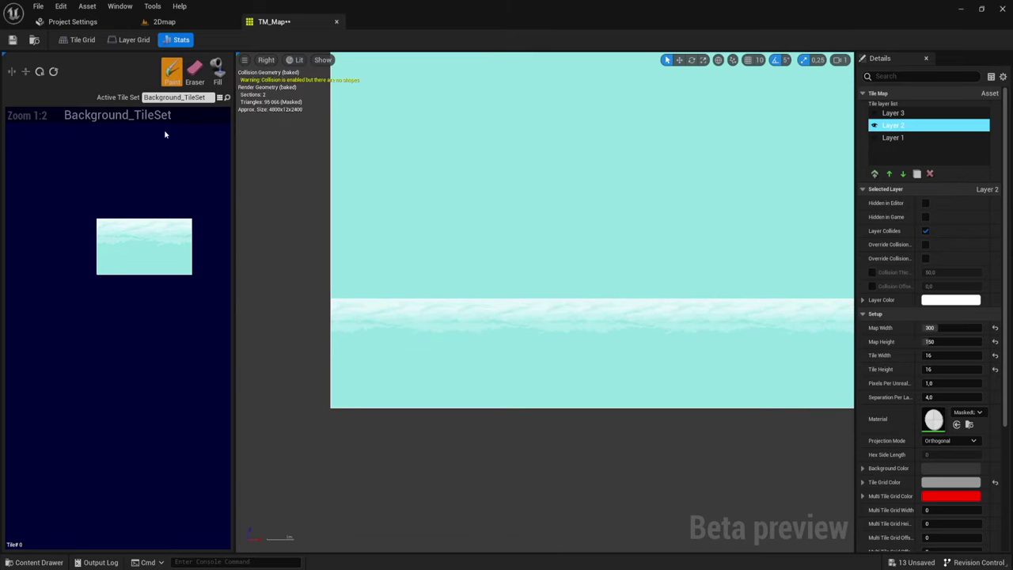
{"action": "left_click", "coordinate": [216, 96]}
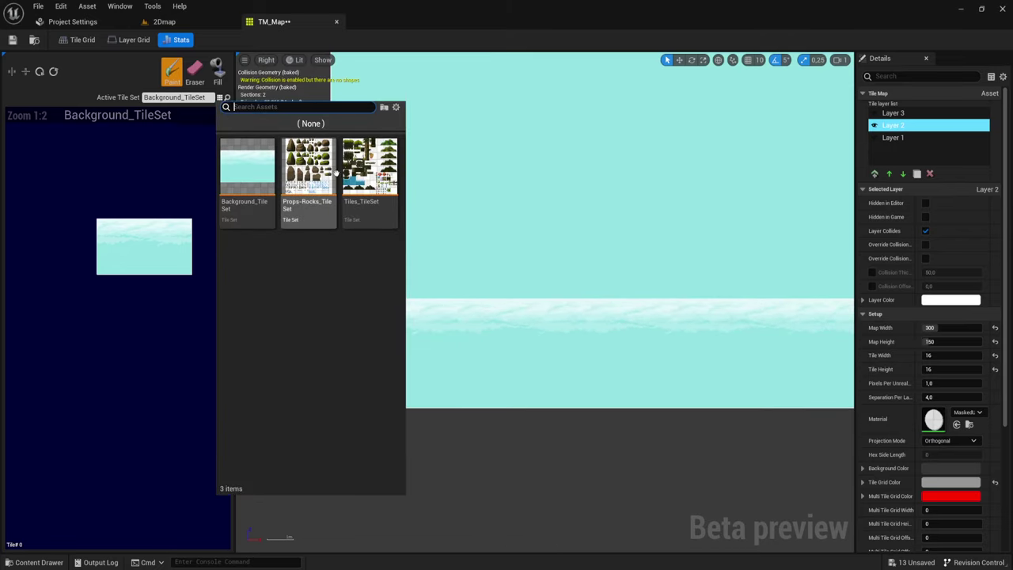
{"action": "left_click", "coordinate": [369, 165]}
{"action": "scroll", "coordinate": [133, 272], "scroll_direction": "up", "scroll_amount": 3}
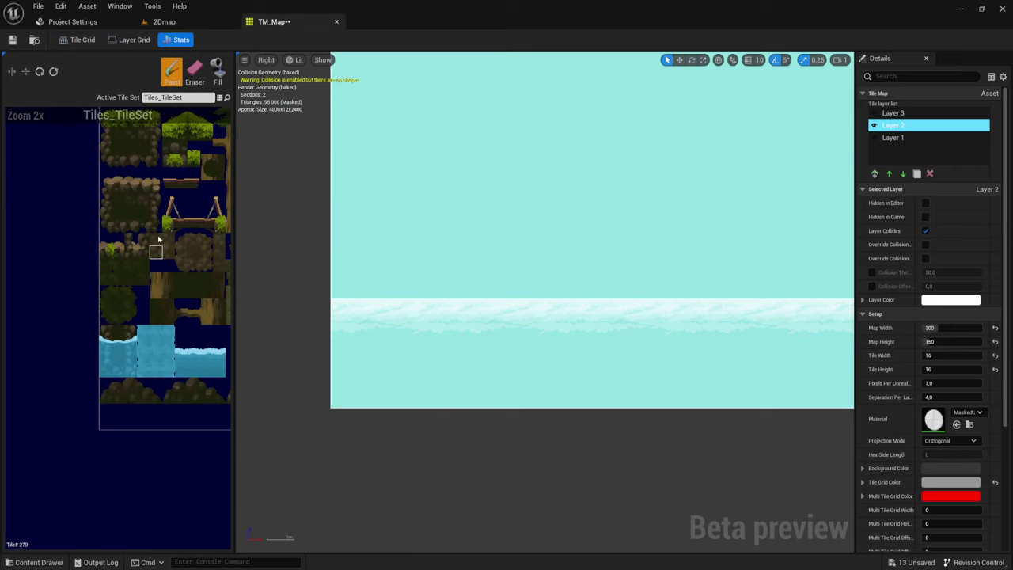
On Layer 3, paint the dirt tile along the entire bottom row of the map.
{"action": "left_click", "coordinate": [161, 243]}
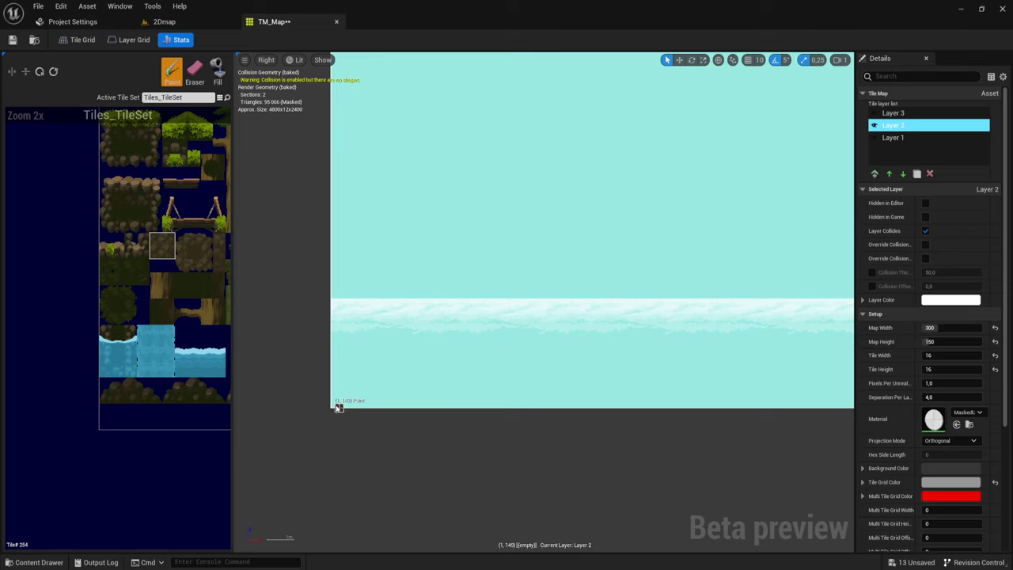
{"action": "left_click", "coordinate": [893, 113]}
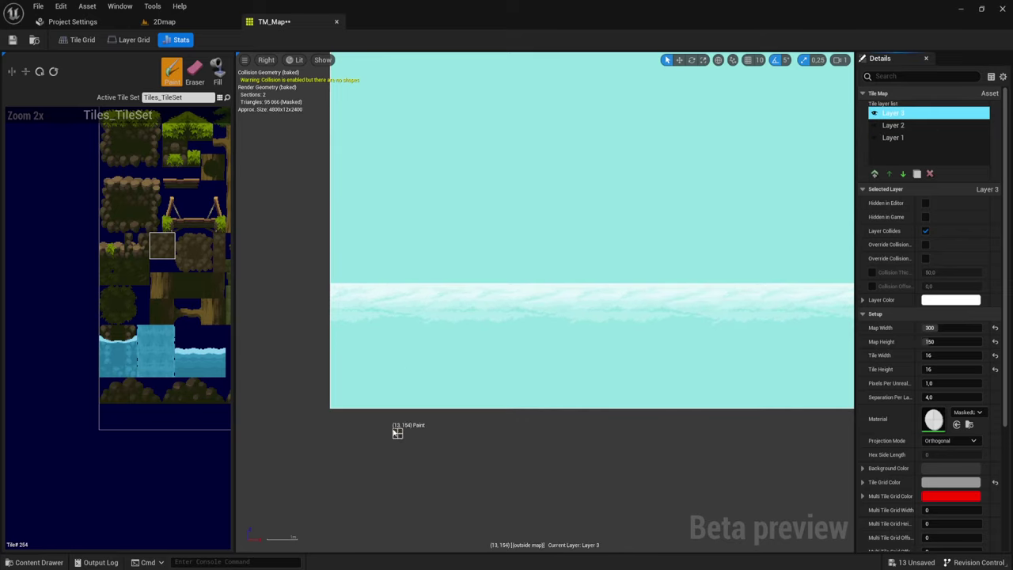
{"action": "scroll", "coordinate": [392, 428], "scroll_direction": "up", "scroll_amount": 2}
{"action": "left_click_drag", "start_coordinate": [290, 387], "coordinate": [381, 387]}
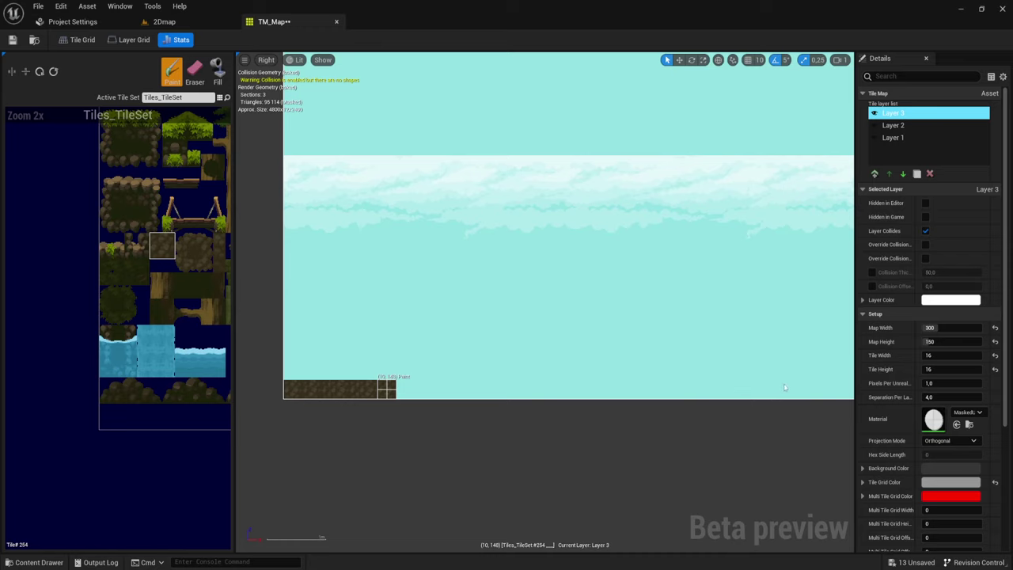
{"action": "left_click_drag", "start_coordinate": [784, 387], "coordinate": [791, 389]}
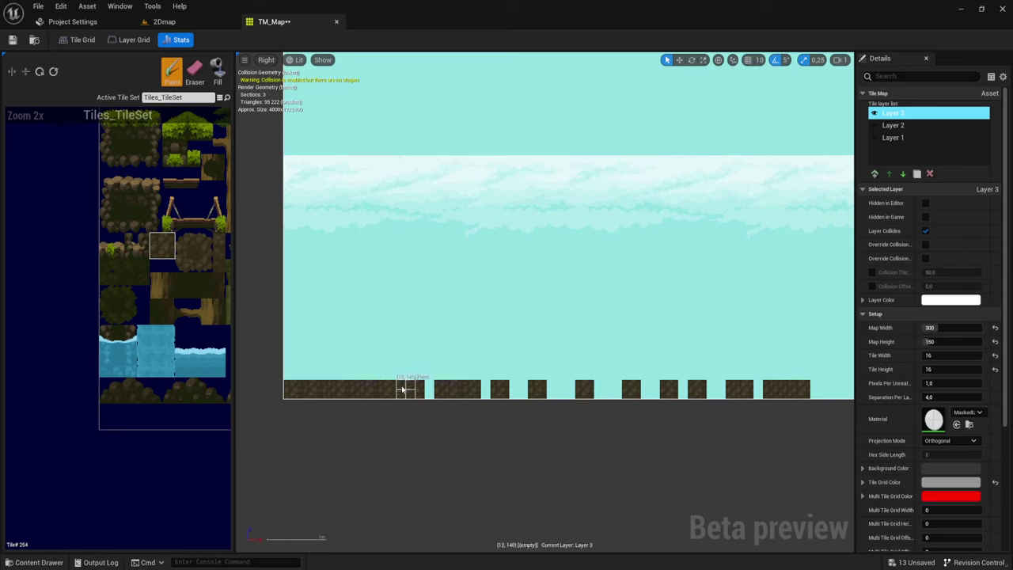
{"action": "left_click_drag", "start_coordinate": [402, 389], "coordinate": [718, 390]}
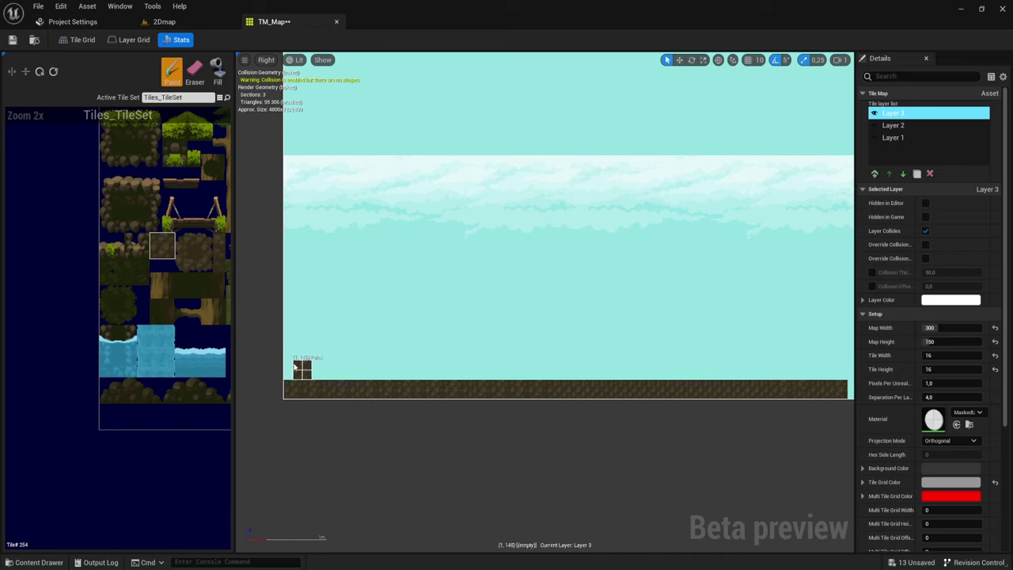
{"action": "right_click_drag", "start_coordinate": [183, 267], "coordinate": [145, 273]}
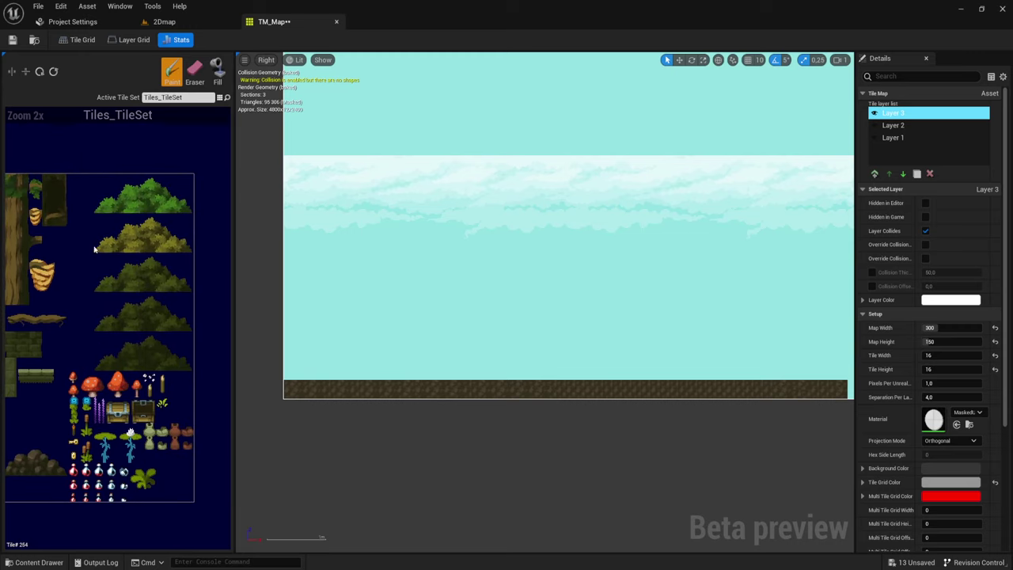
On a new Layer 4, stamp five bushes along the dirt ground, then add Layer 5.
{"action": "left_click", "coordinate": [875, 173]}
{"action": "left_click_drag", "start_coordinate": [102, 204], "coordinate": [187, 179]}
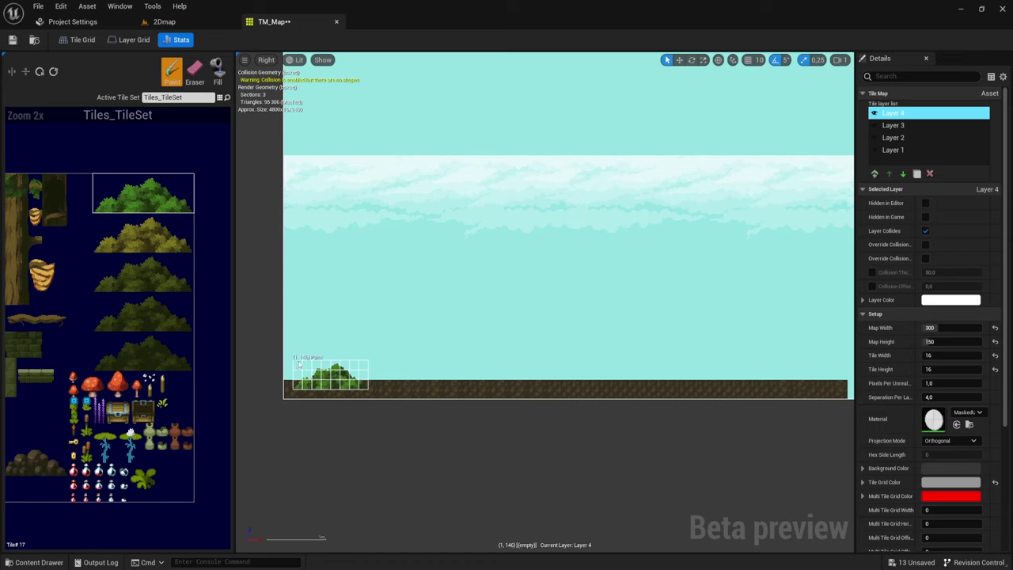
{"action": "left_click", "coordinate": [299, 363]}
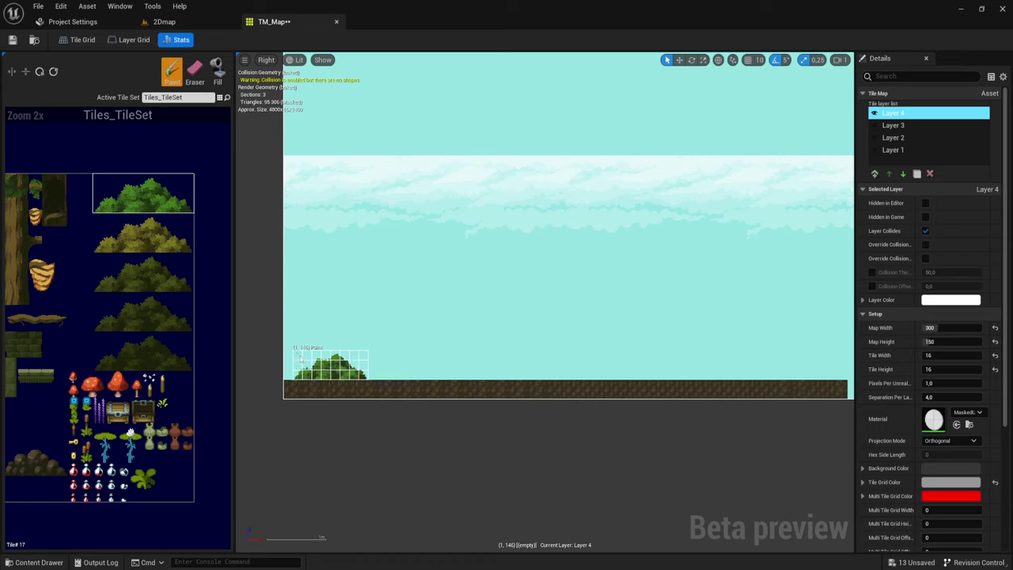
{"action": "left_click", "coordinate": [389, 362]}
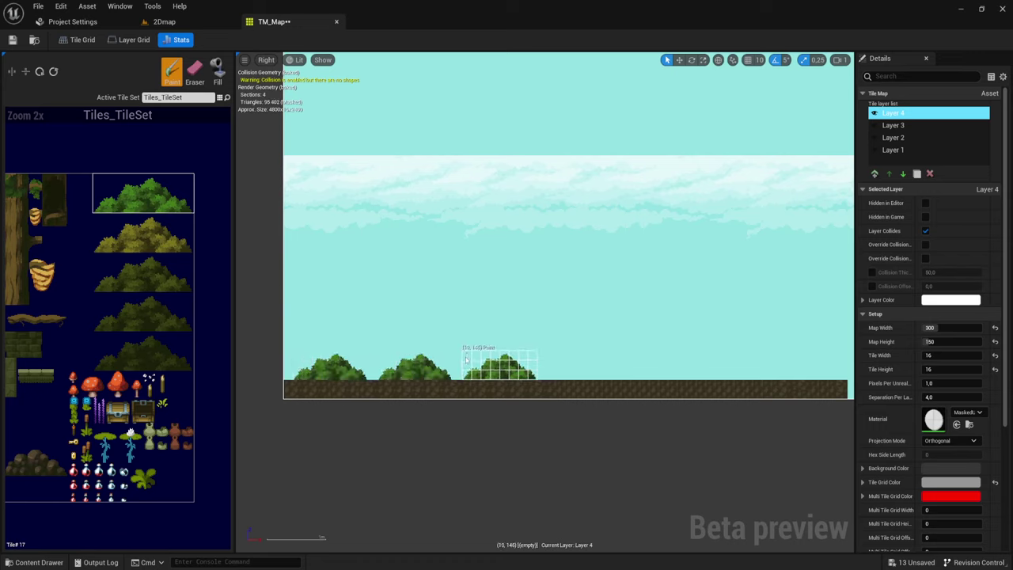
{"action": "left_click", "coordinate": [466, 360]}
{"action": "left_click", "coordinate": [551, 360]}
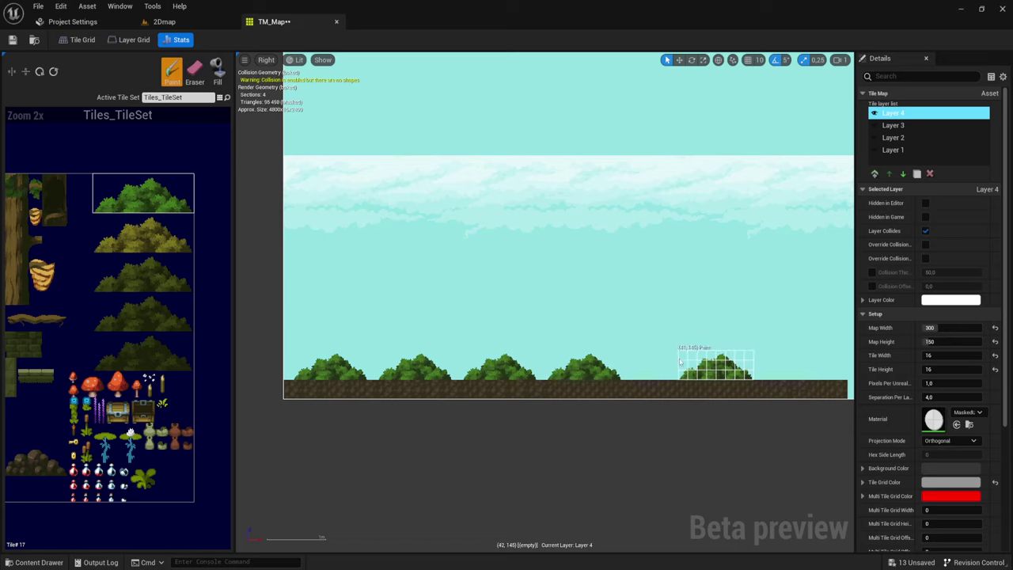
{"action": "left_click", "coordinate": [632, 360]}
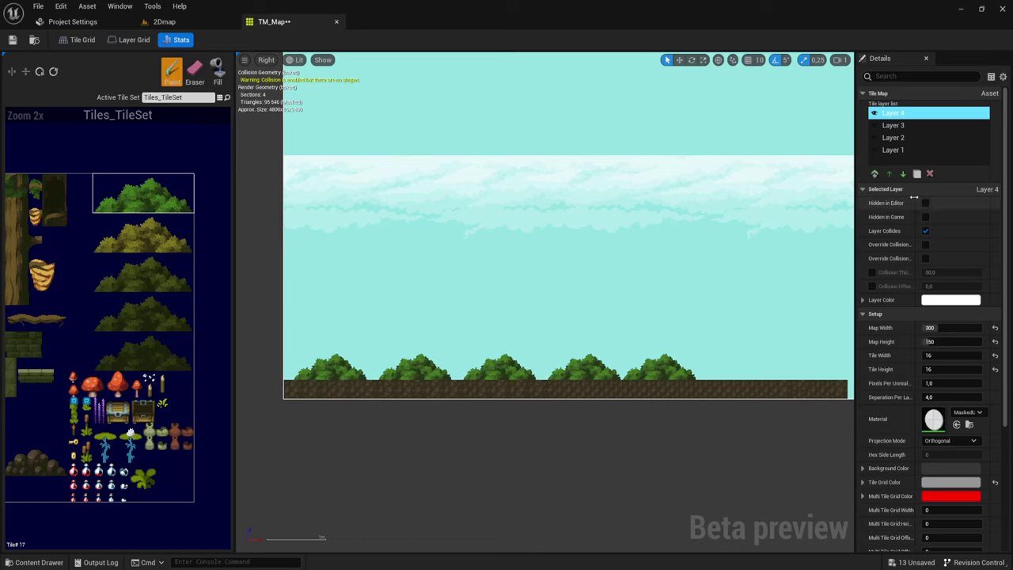
{"action": "left_click", "coordinate": [874, 173]}
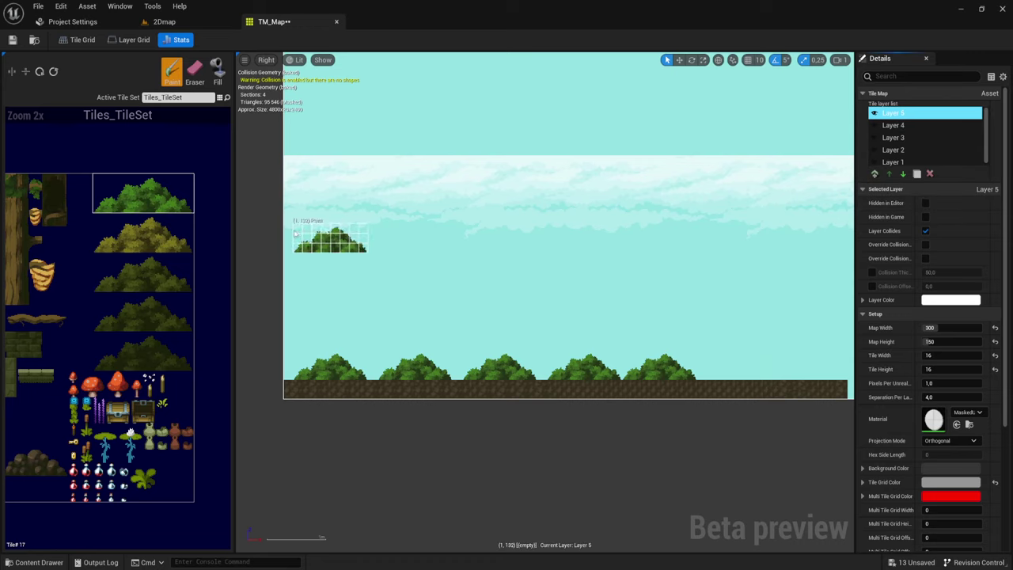
Switch to Props-Rocks_TileSet and paint a mossy rock block onto the ground.
{"action": "scroll", "coordinate": [172, 158], "scroll_direction": "down", "scroll_amount": 3}
{"action": "left_click", "coordinate": [220, 96]}
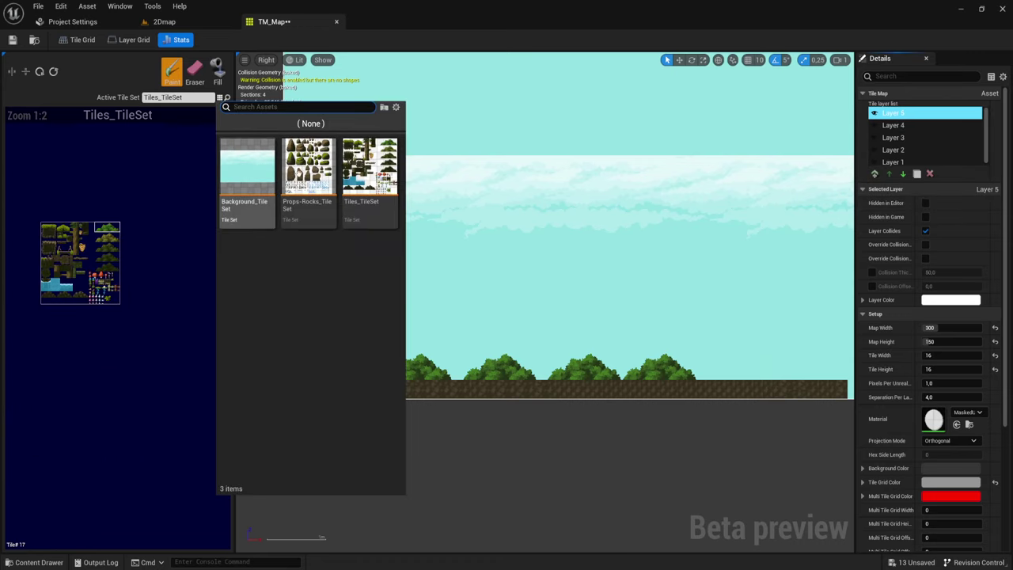
{"action": "left_click", "coordinate": [365, 173]}
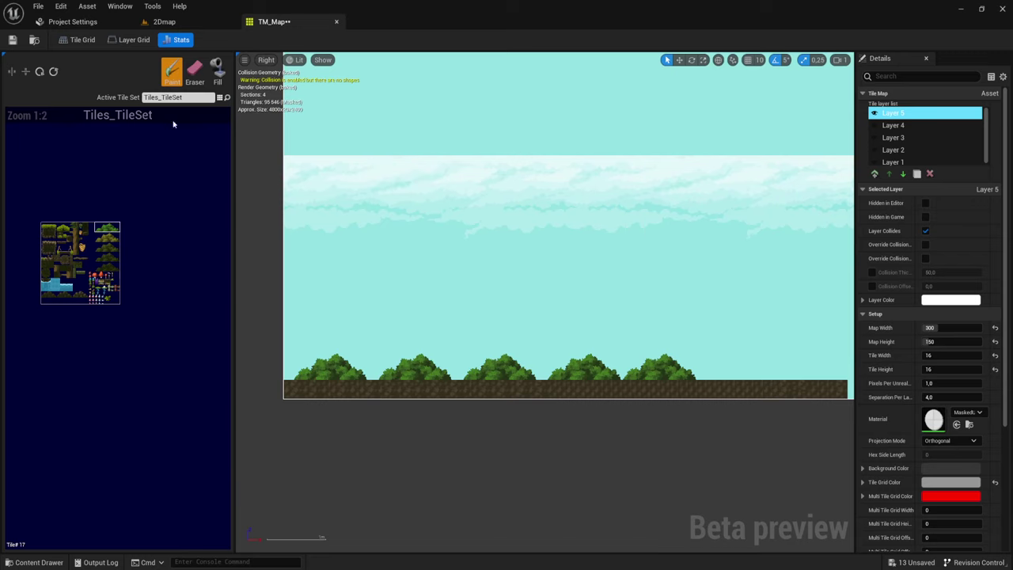
{"action": "left_click", "coordinate": [215, 100]}
{"action": "left_click", "coordinate": [307, 166]}
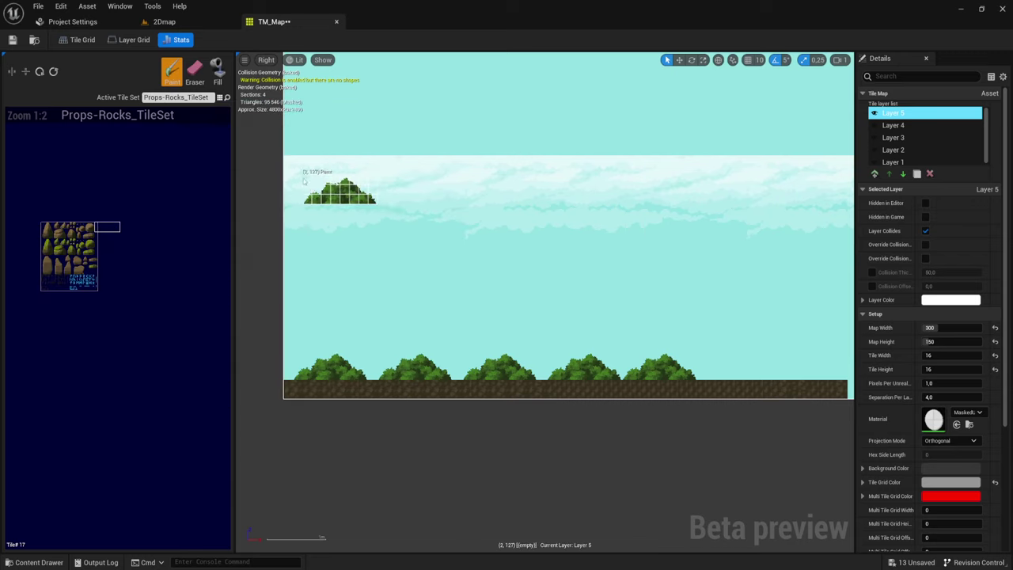
{"action": "scroll", "coordinate": [50, 252], "scroll_direction": "up", "scroll_amount": 5}
{"action": "scroll", "coordinate": [79, 275], "scroll_direction": "down", "scroll_amount": 2}
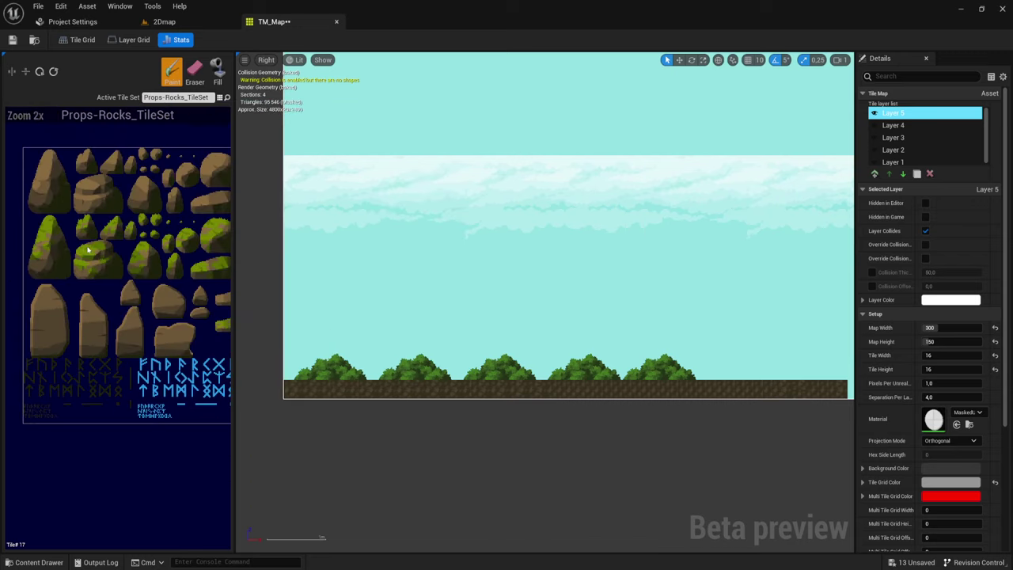
{"action": "left_click_drag", "start_coordinate": [87, 250], "coordinate": [115, 272]}
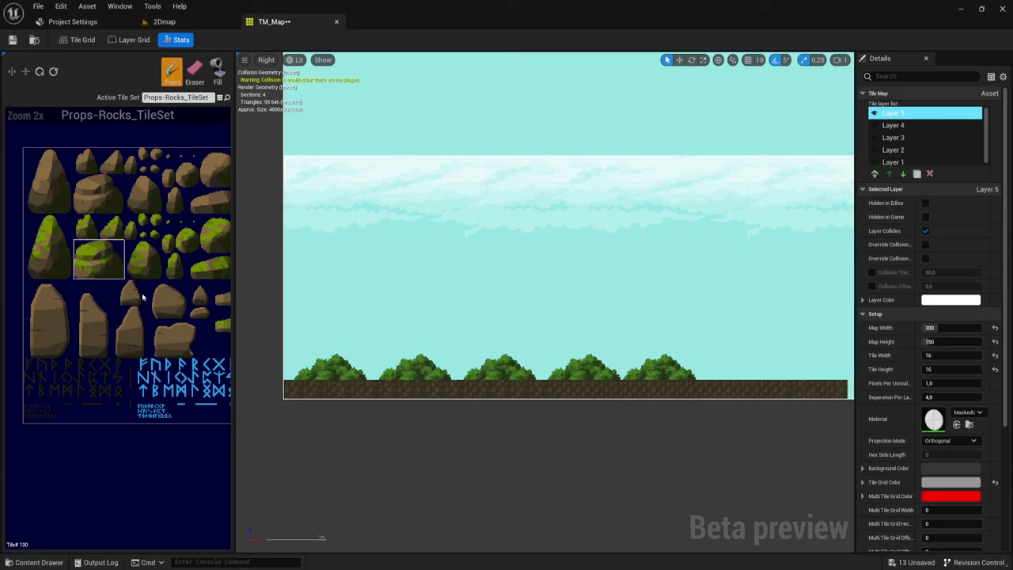
{"action": "left_click", "coordinate": [434, 363]}
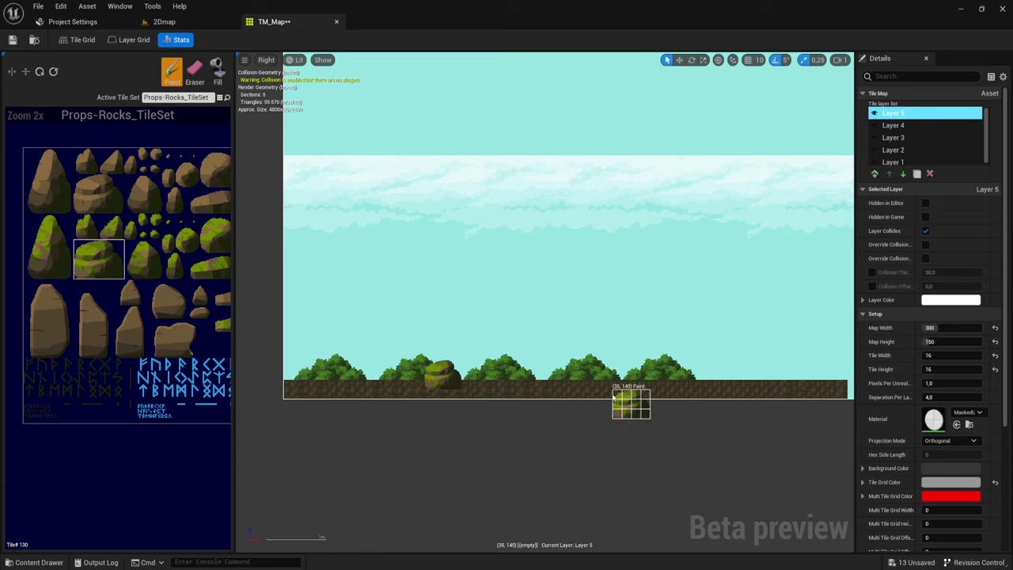
Toggle Layer 3 and the bush layer's visibility to identify them, and select Layer 3.
{"action": "scroll", "coordinate": [425, 425], "scroll_direction": "up", "scroll_amount": 2}
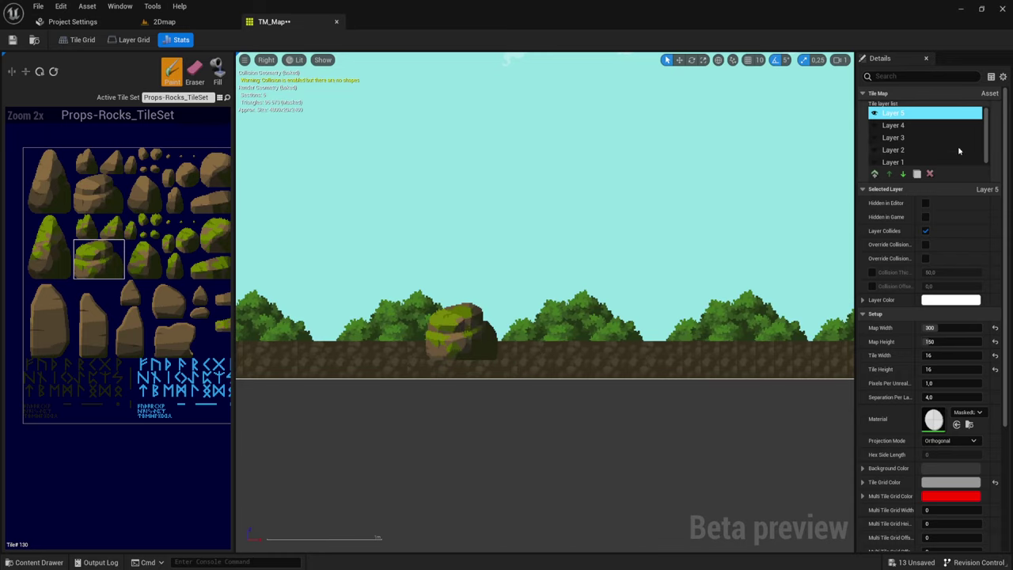
{"action": "left_click", "coordinate": [893, 138]}
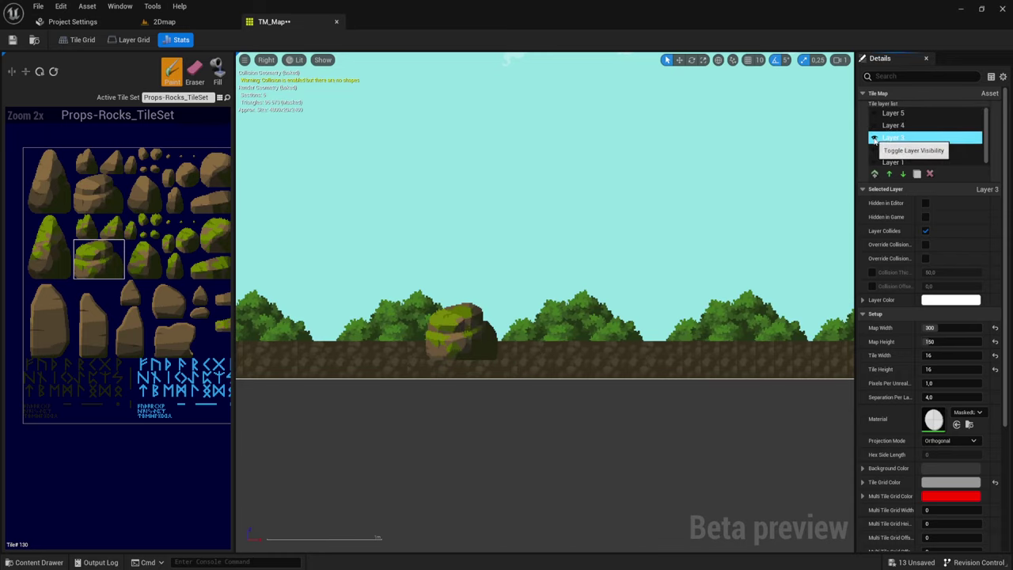
{"action": "left_click", "coordinate": [875, 138]}
{"action": "left_click", "coordinate": [874, 138]}
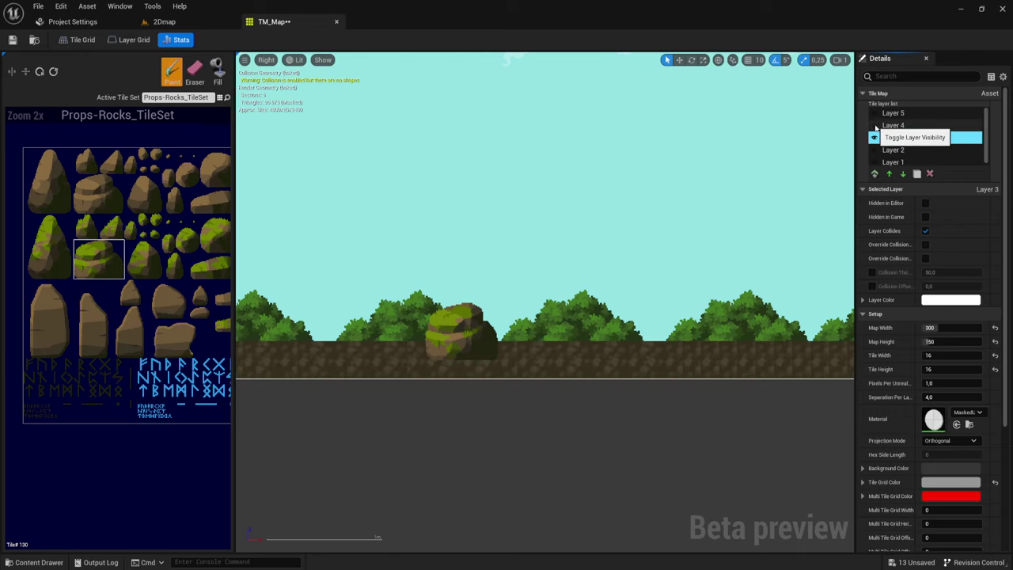
{"action": "left_click", "coordinate": [875, 126]}
{"action": "left_click", "coordinate": [874, 126]}
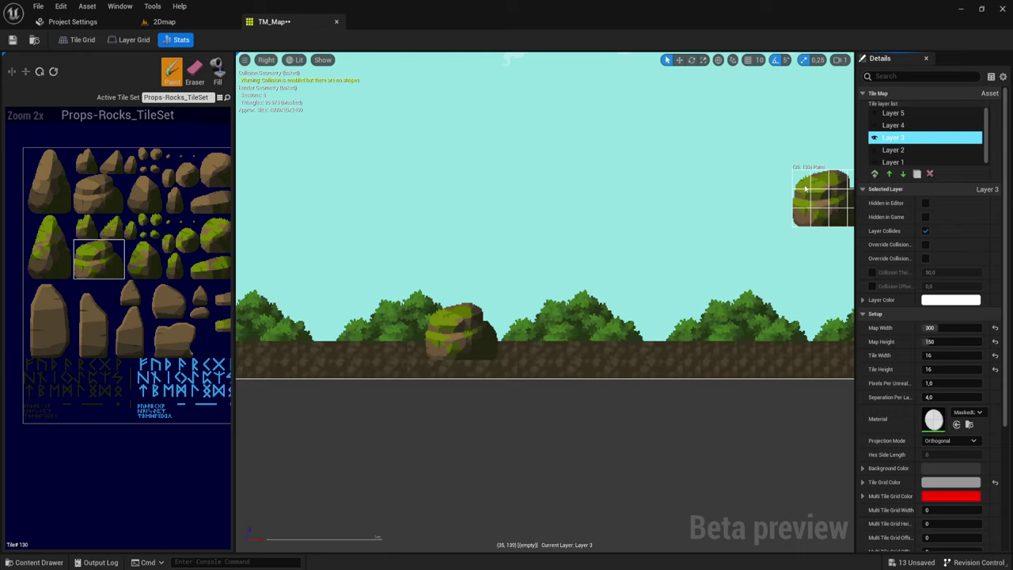
{"action": "left_click", "coordinate": [895, 125]}
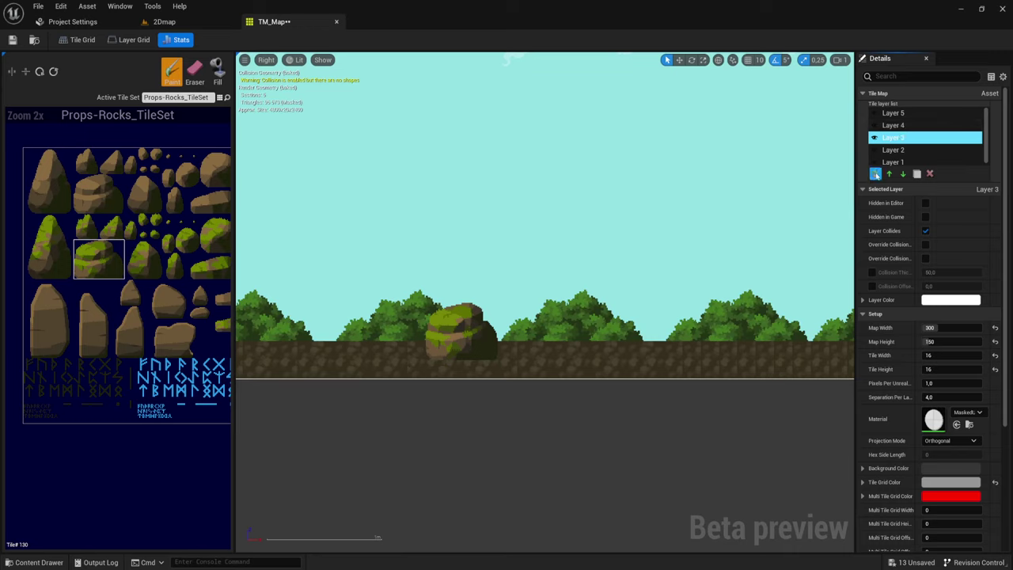
Add Layer 6 above Layer 3 and paint a flat rock behind the bushes.
{"action": "left_click", "coordinate": [875, 173]}
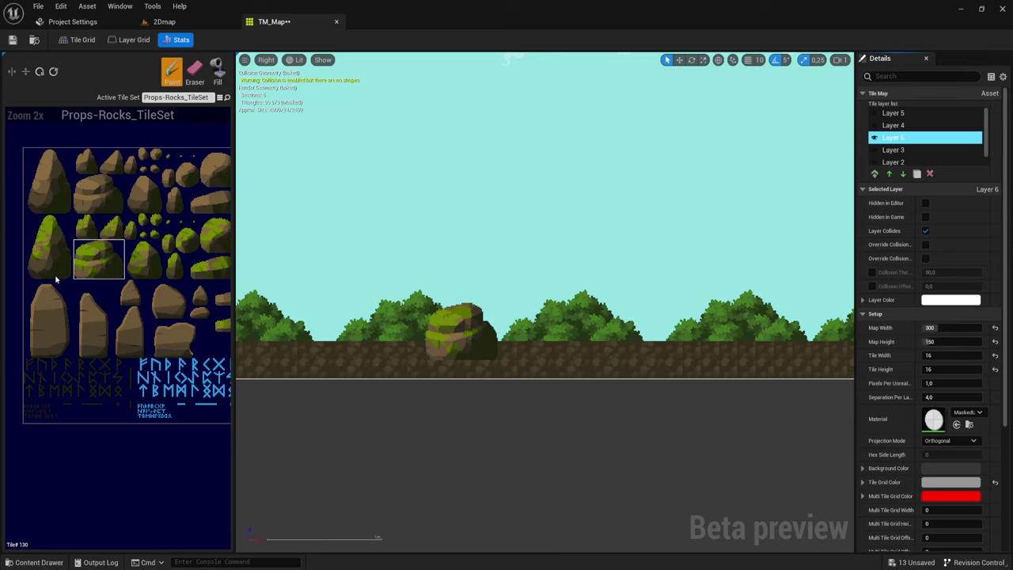
{"action": "left_click_drag", "start_coordinate": [200, 212], "coordinate": [212, 202]}
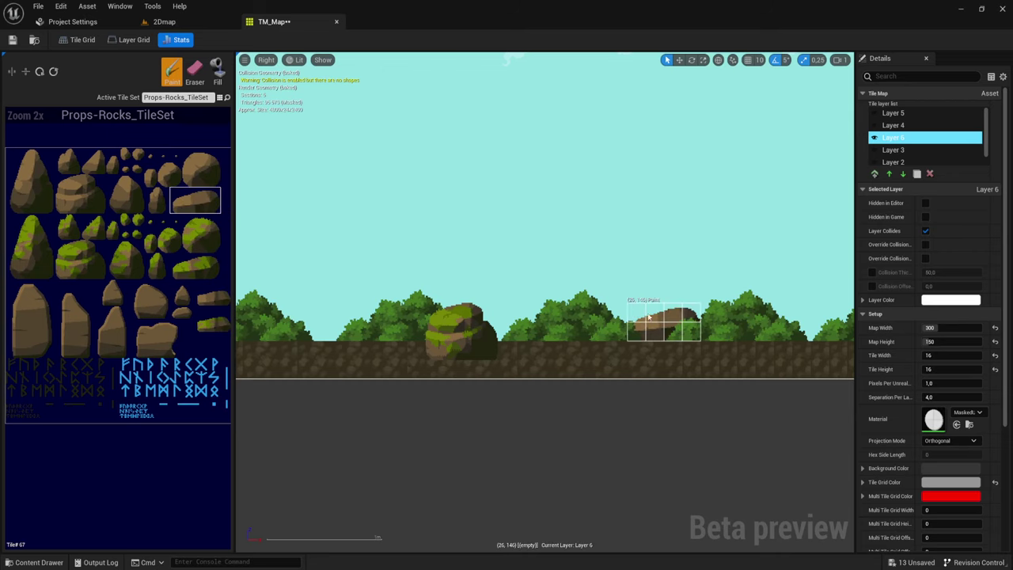
{"action": "left_click", "coordinate": [647, 316]}
Paint a round boulder peeking out from behind the bushes as well.
{"action": "right_click_drag", "start_coordinate": [678, 396], "coordinate": [269, 340]}
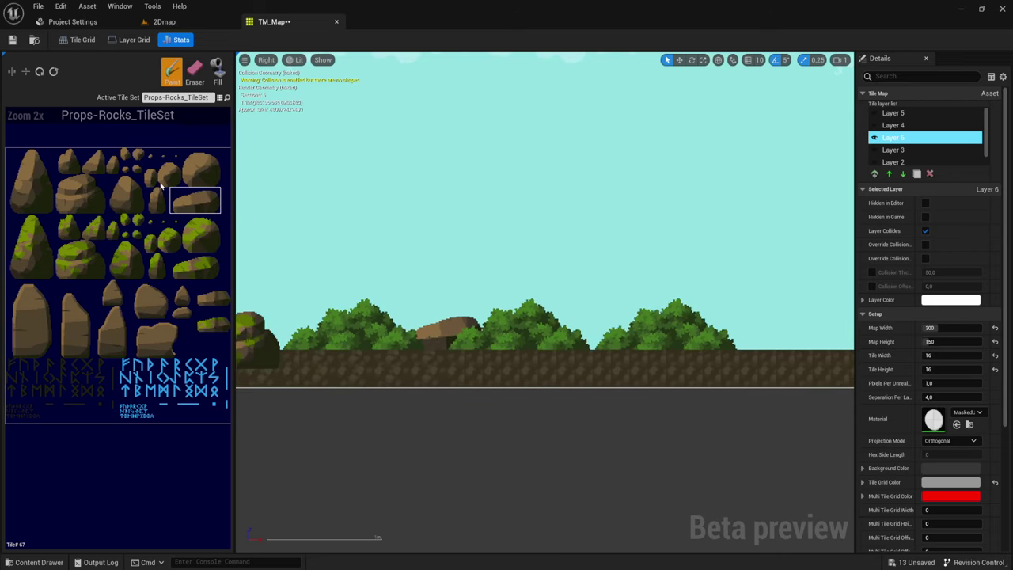
{"action": "left_click_drag", "start_coordinate": [193, 156], "coordinate": [149, 166]}
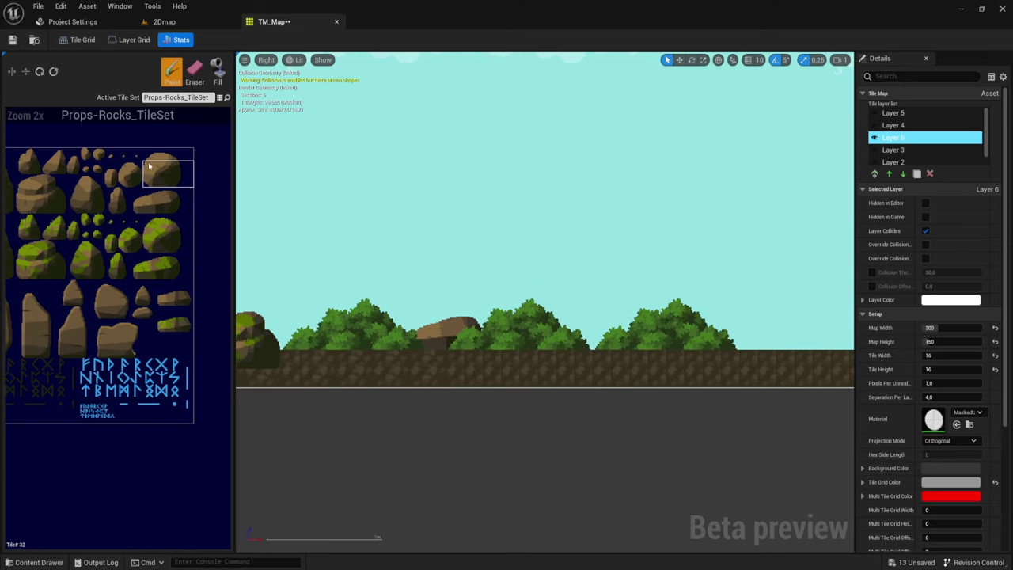
{"action": "left_click", "coordinate": [582, 310]}
{"action": "right_click_drag", "start_coordinate": [506, 395], "coordinate": [344, 364]}
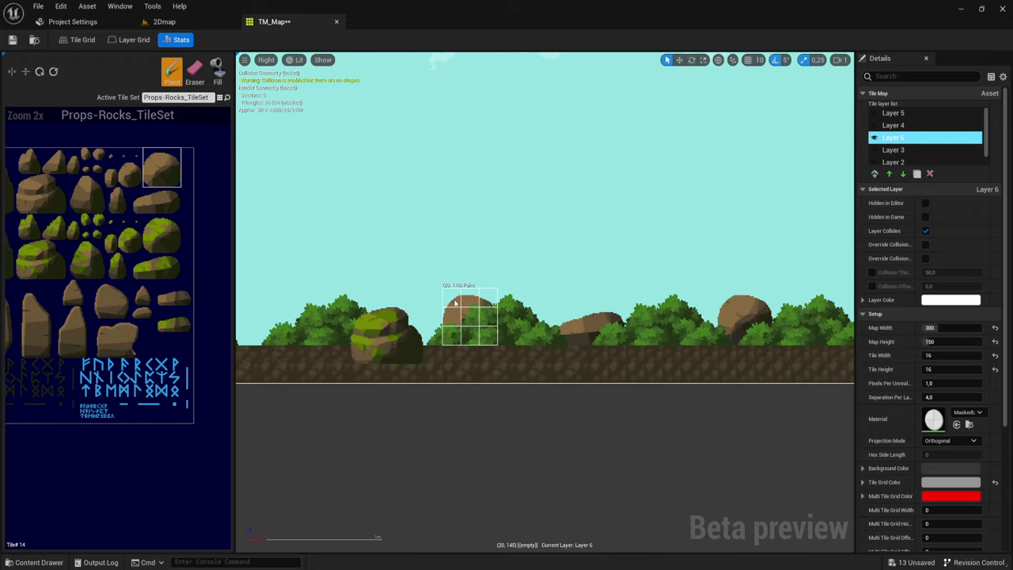
{"action": "mouse_move", "coordinate": [673, 399]}
{"action": "right_mouse_down"}
{"action": "mouse_move", "coordinate": [444, 371]}
{"action": "mouse_move", "coordinate": [459, 389]}
{"action": "right_mouse_up"}
{"action": "right_click_drag", "start_coordinate": [353, 391], "coordinate": [527, 402]}
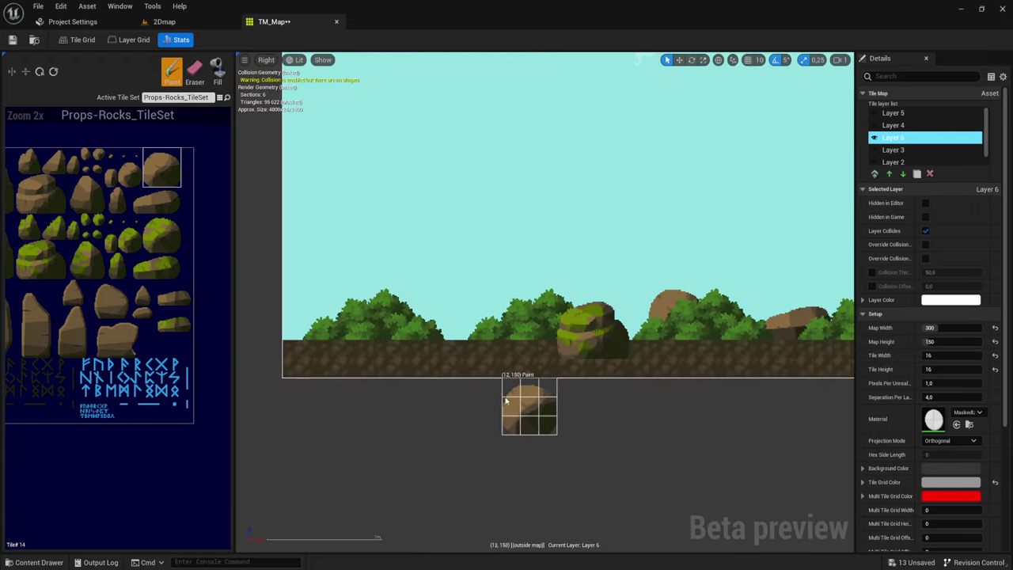
{"action": "right_click_drag", "start_coordinate": [420, 423], "coordinate": [361, 418]}
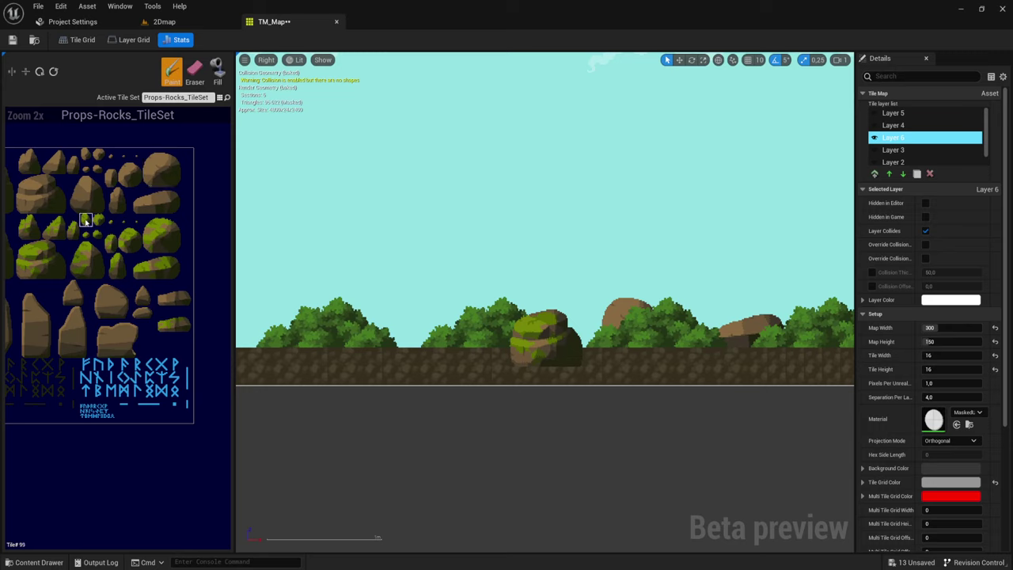
{"action": "left_click", "coordinate": [892, 113]}
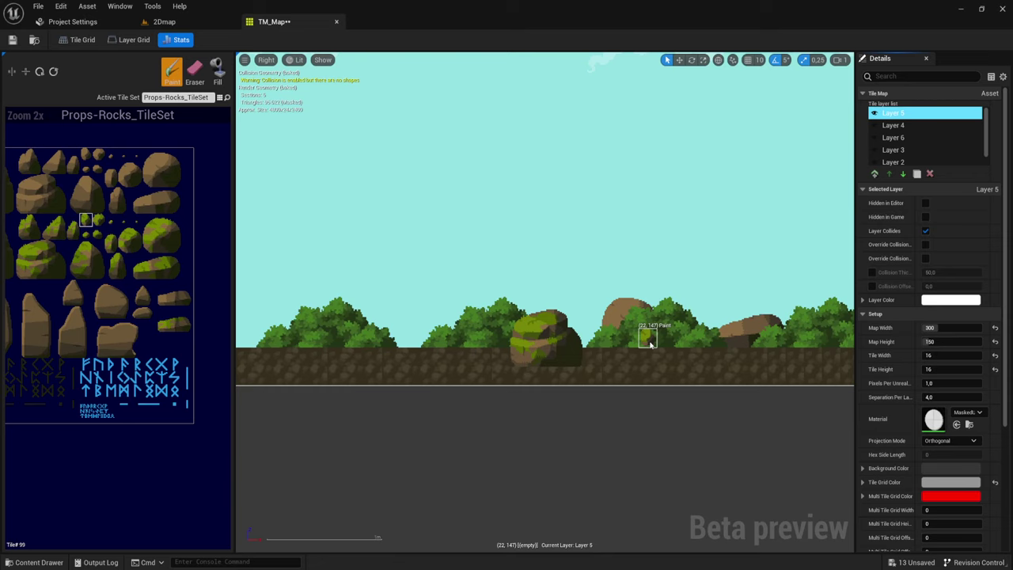
Try a rock tile among the bushes on Layer 4, then undo it.
{"action": "right_click_drag", "start_coordinate": [712, 348], "coordinate": [570, 351]}
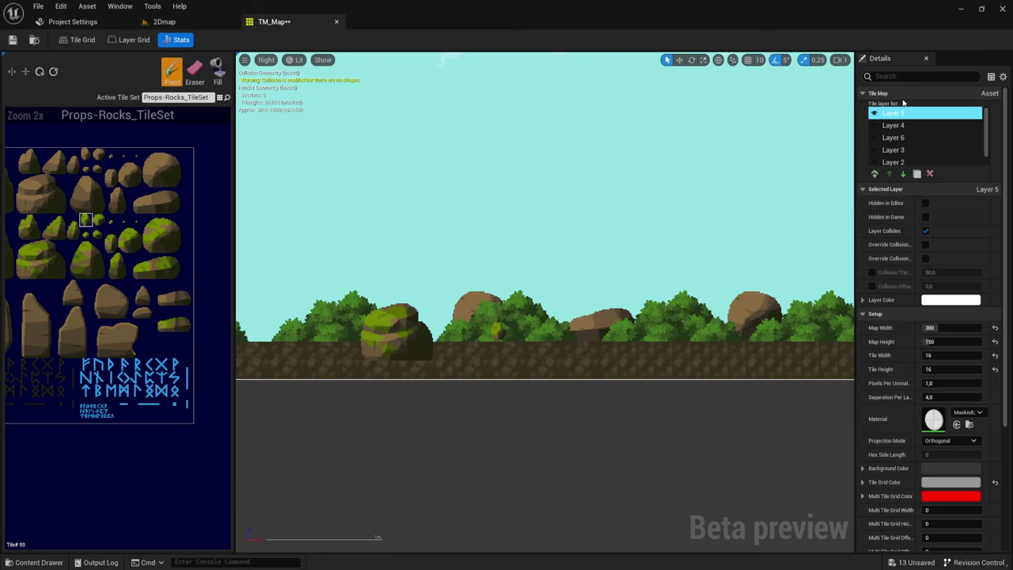
{"action": "left_click", "coordinate": [874, 125]}
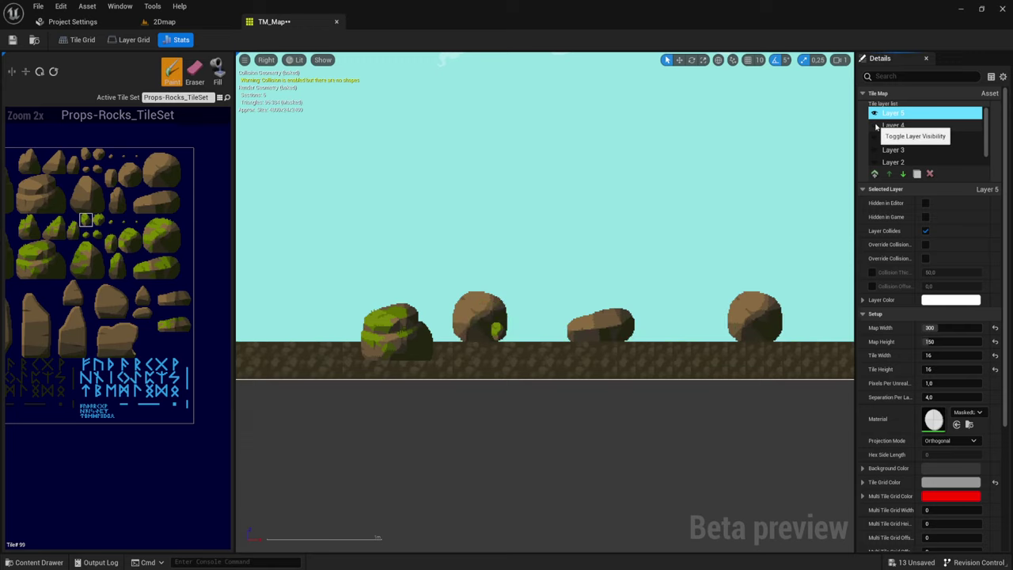
{"action": "left_click", "coordinate": [875, 125]}
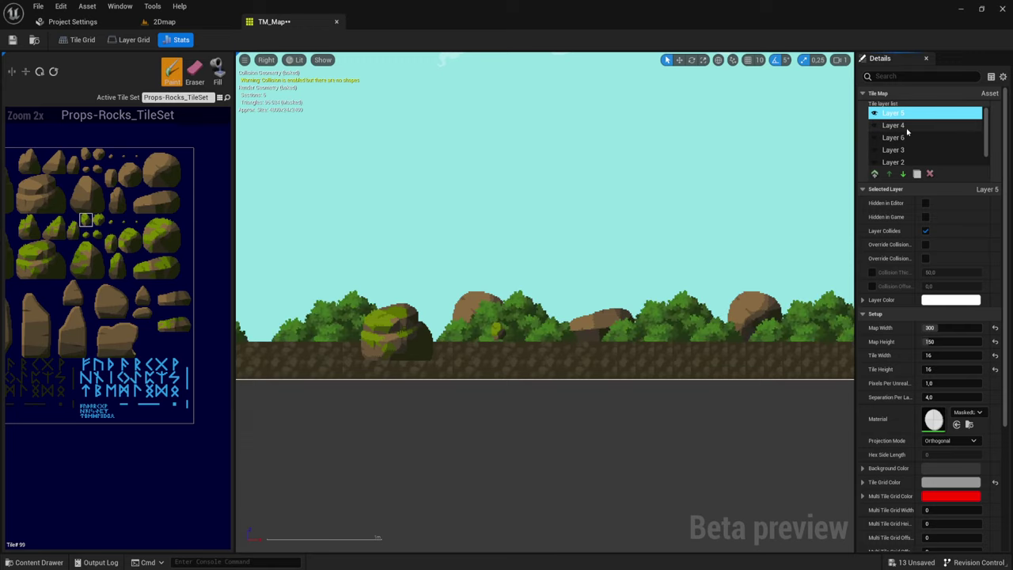
{"action": "left_click", "coordinate": [893, 125]}
{"action": "scroll", "coordinate": [601, 338], "scroll_direction": "up", "scroll_amount": 1}
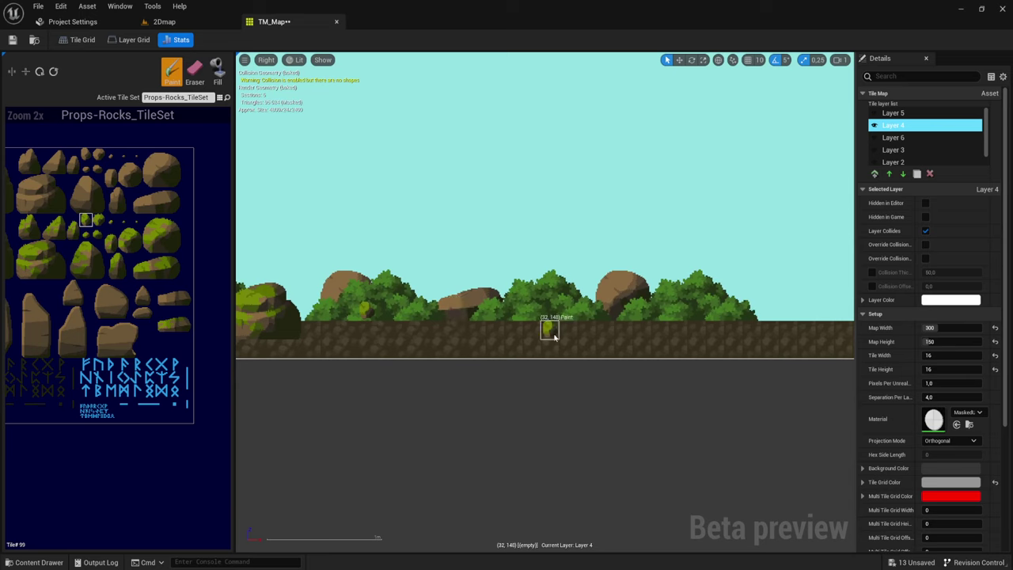
{"action": "scroll", "coordinate": [673, 333], "scroll_direction": "up", "scroll_amount": 1}
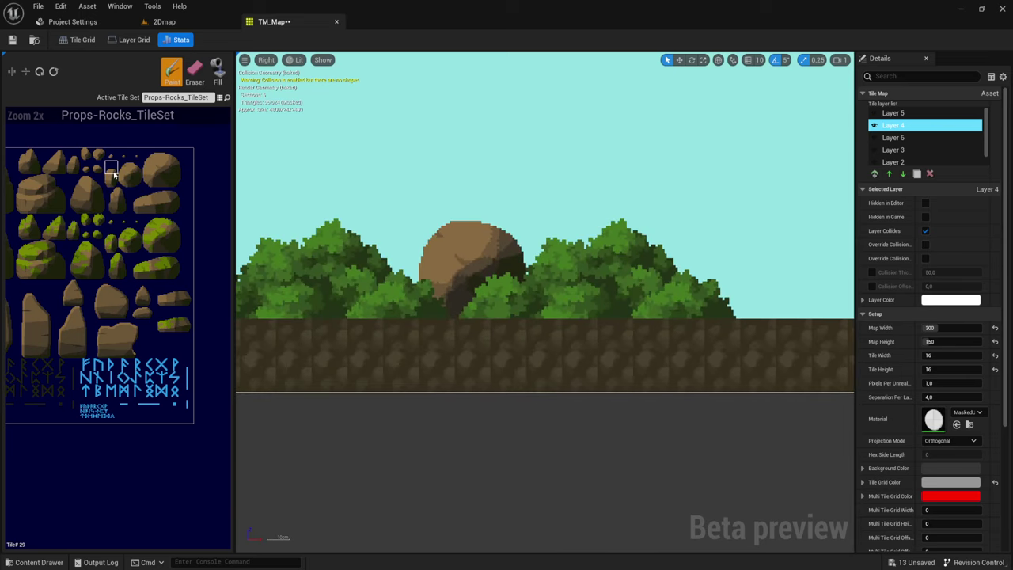
{"action": "left_click", "coordinate": [611, 269]}
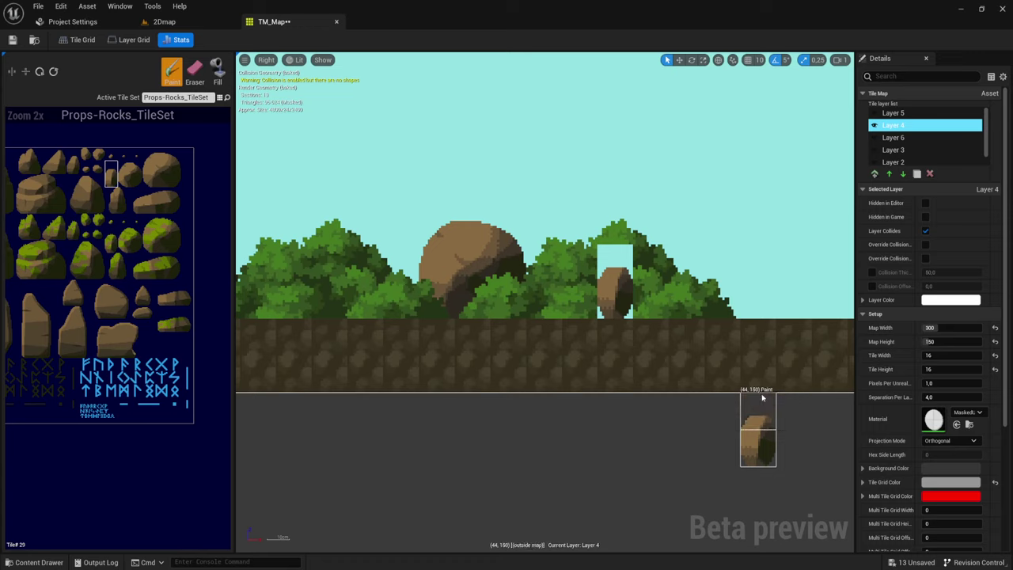
{"action": "key", "text": "ctrl+z"}
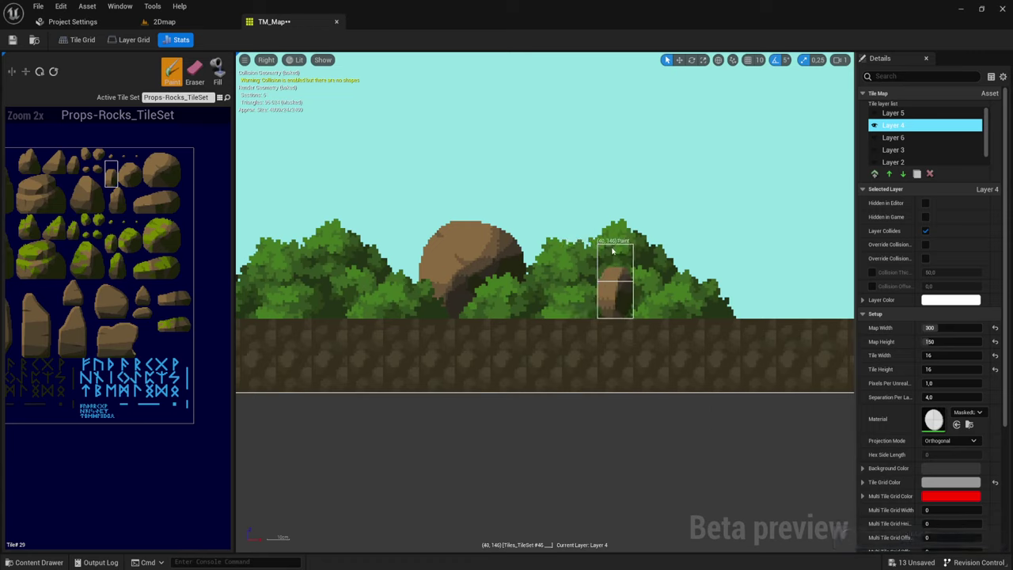
Paint a rock tile onto the ground on Layer 5.
{"action": "left_click", "coordinate": [899, 115]}
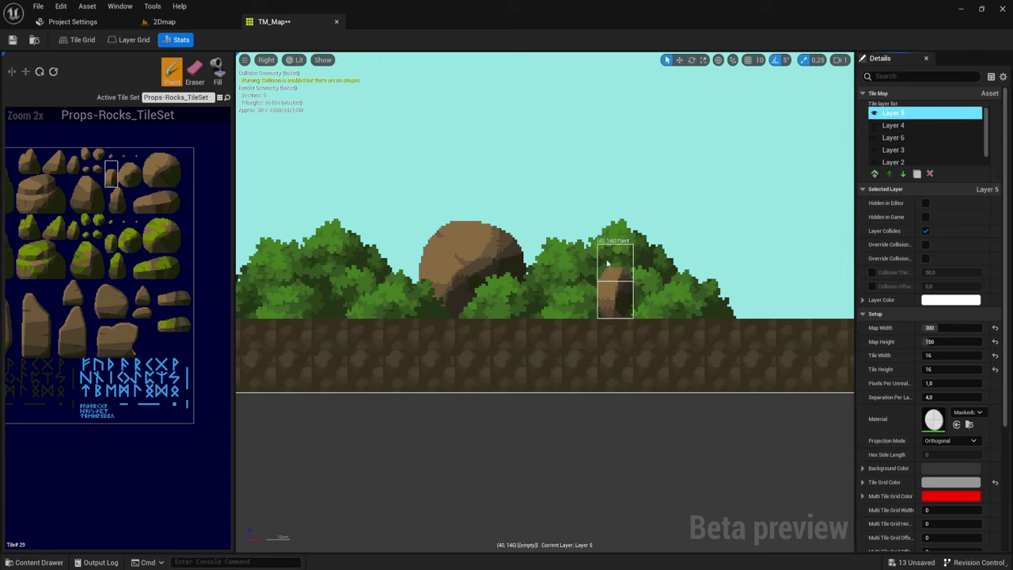
{"action": "left_click", "coordinate": [608, 264]}
{"action": "scroll", "coordinate": [741, 293], "scroll_direction": "down", "scroll_amount": 2}
{"action": "scroll", "coordinate": [509, 297], "scroll_direction": "down", "scroll_amount": 2}
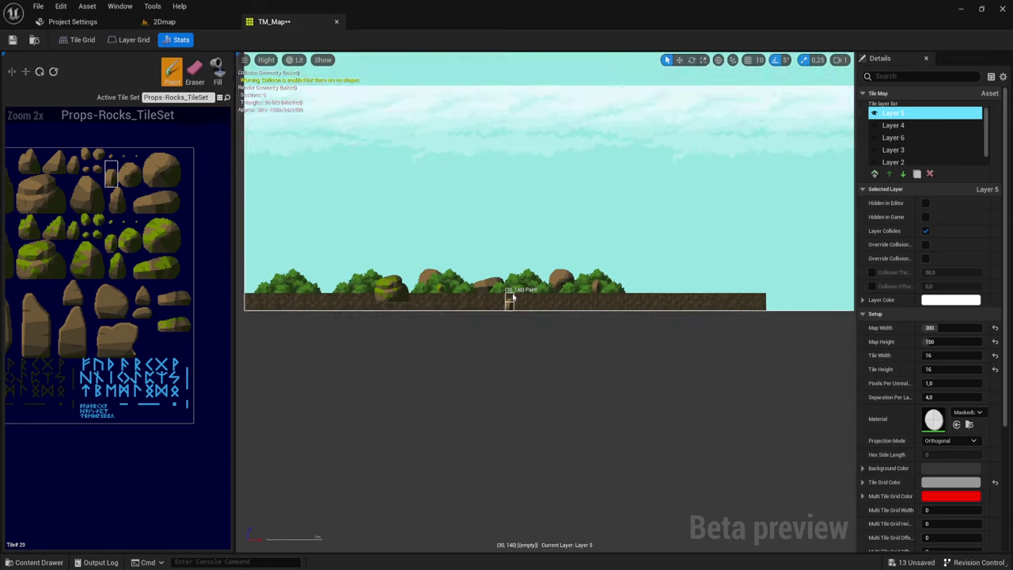
{"action": "scroll", "coordinate": [509, 297], "scroll_direction": "up", "scroll_amount": 1}
{"action": "scroll", "coordinate": [559, 303], "scroll_direction": "down", "scroll_amount": 2}
{"action": "scroll", "coordinate": [501, 290], "scroll_direction": "up", "scroll_amount": 3}
{"action": "scroll", "coordinate": [557, 349], "scroll_direction": "up", "scroll_amount": 2}
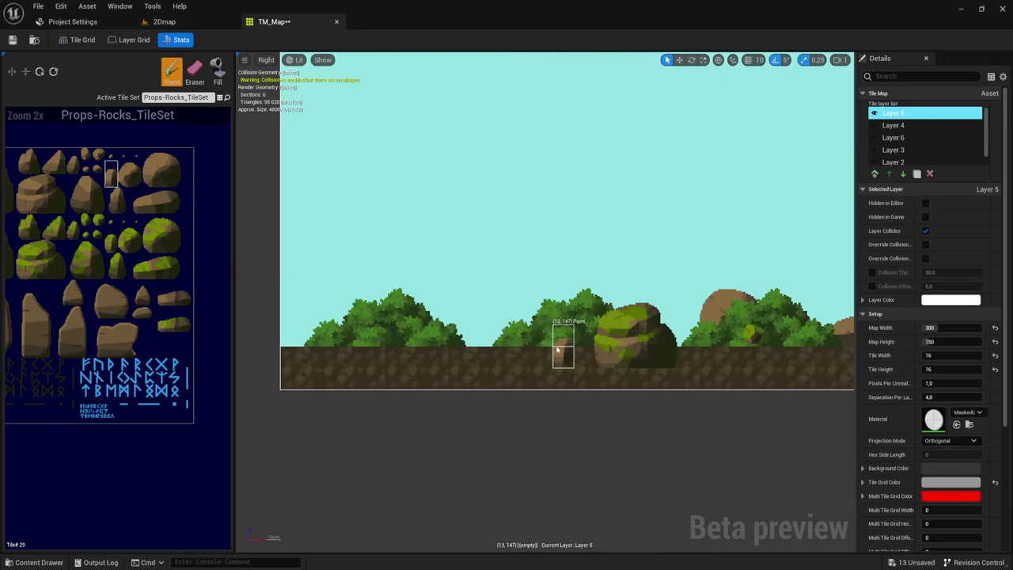
{"action": "right_click_drag", "start_coordinate": [557, 349], "coordinate": [436, 335]}
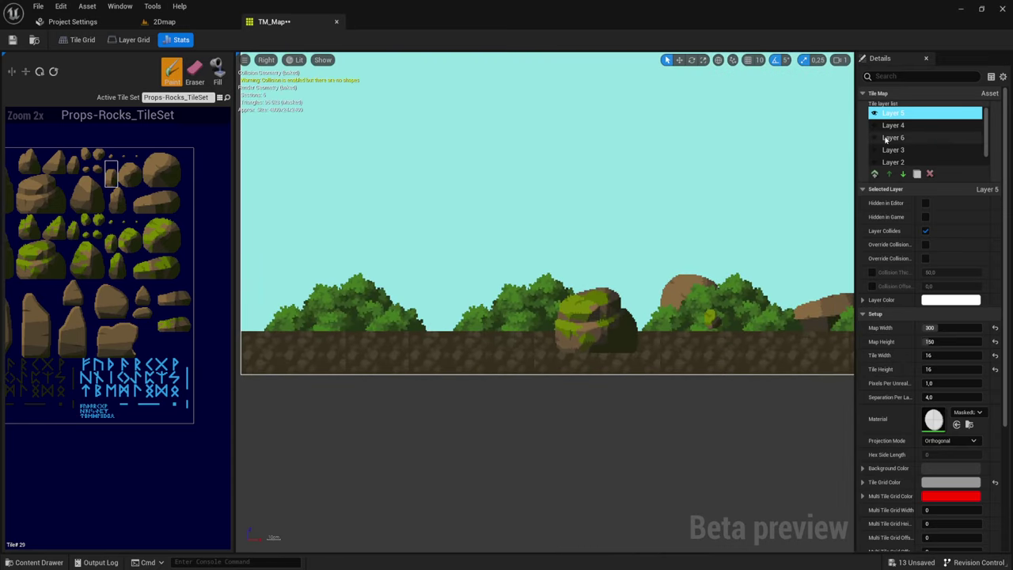
Paint a small rock on Layer 6, then stamp a large 4x3 rock on Layer 5, undoing a stray rune.
{"action": "left_click", "coordinate": [908, 138]}
{"action": "left_click", "coordinate": [420, 313]}
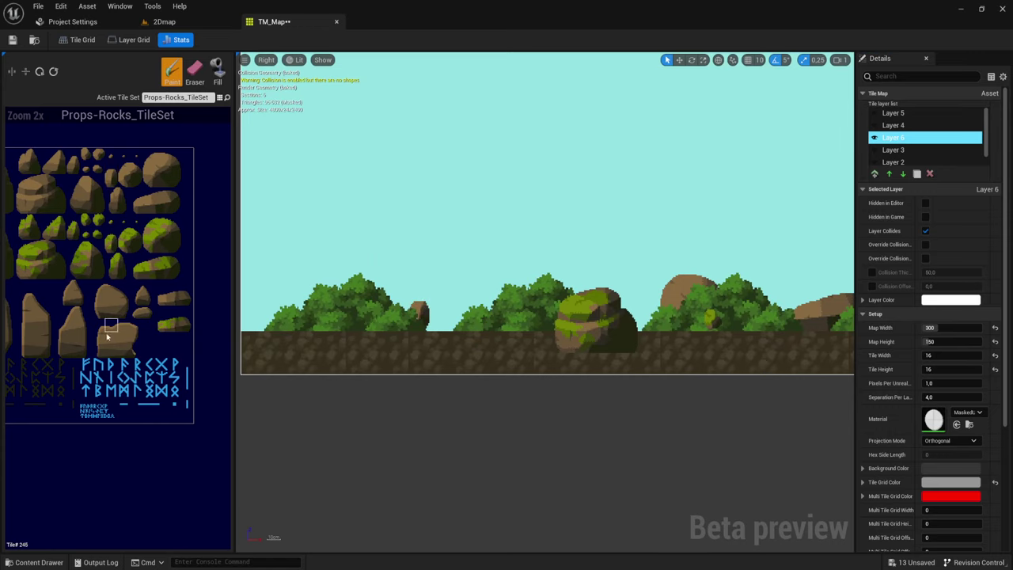
{"action": "left_click_drag", "start_coordinate": [95, 322], "coordinate": [134, 356]}
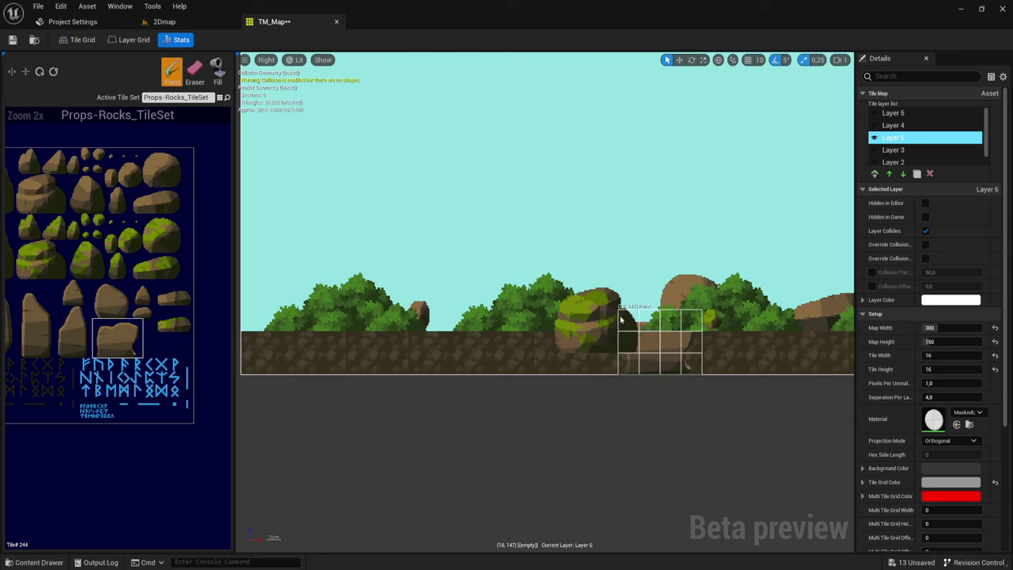
{"action": "right_click_drag", "start_coordinate": [625, 316], "coordinate": [336, 317]}
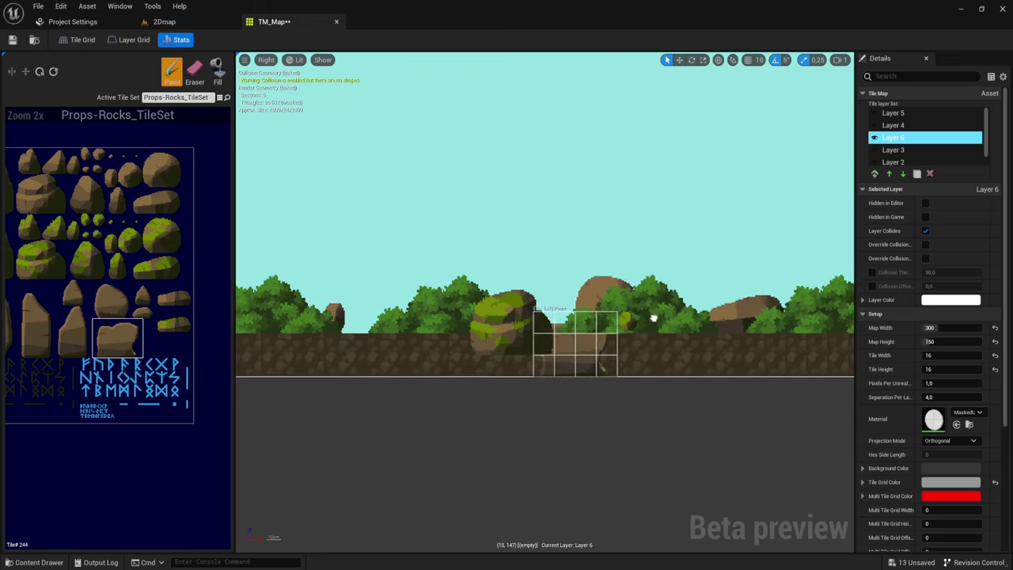
{"action": "left_click", "coordinate": [892, 113]}
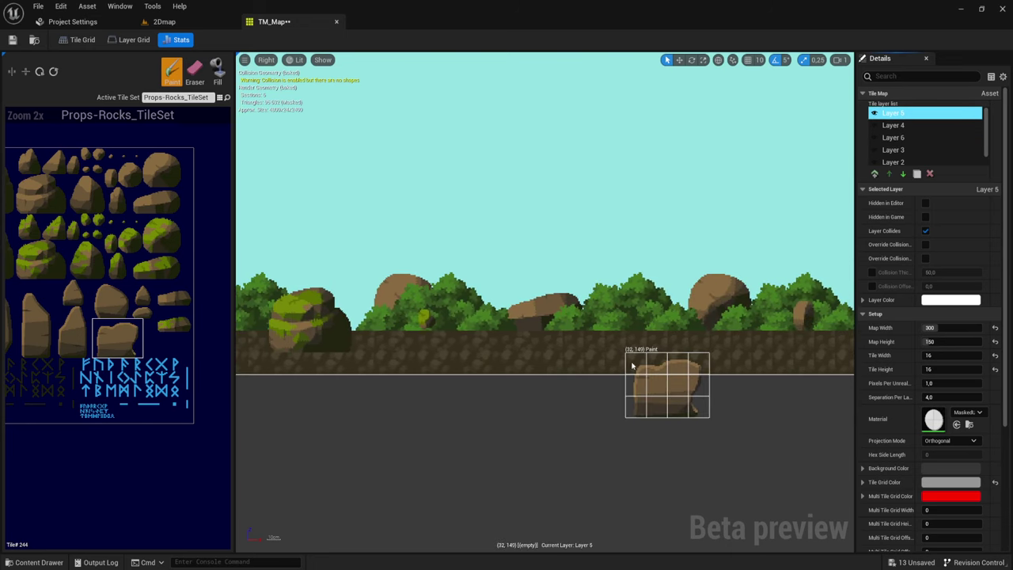
{"action": "left_click", "coordinate": [622, 291]}
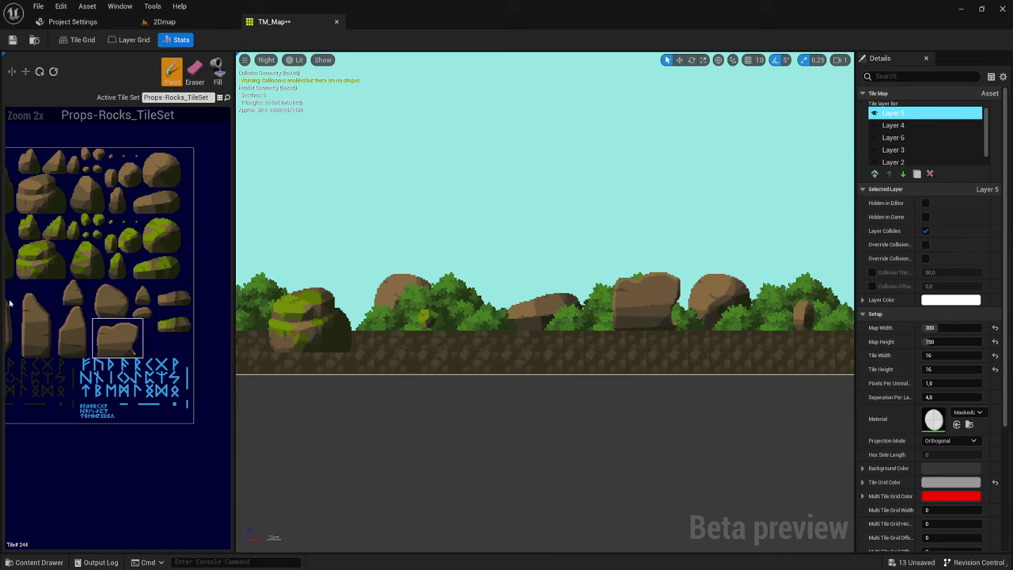
{"action": "left_click", "coordinate": [638, 295]}
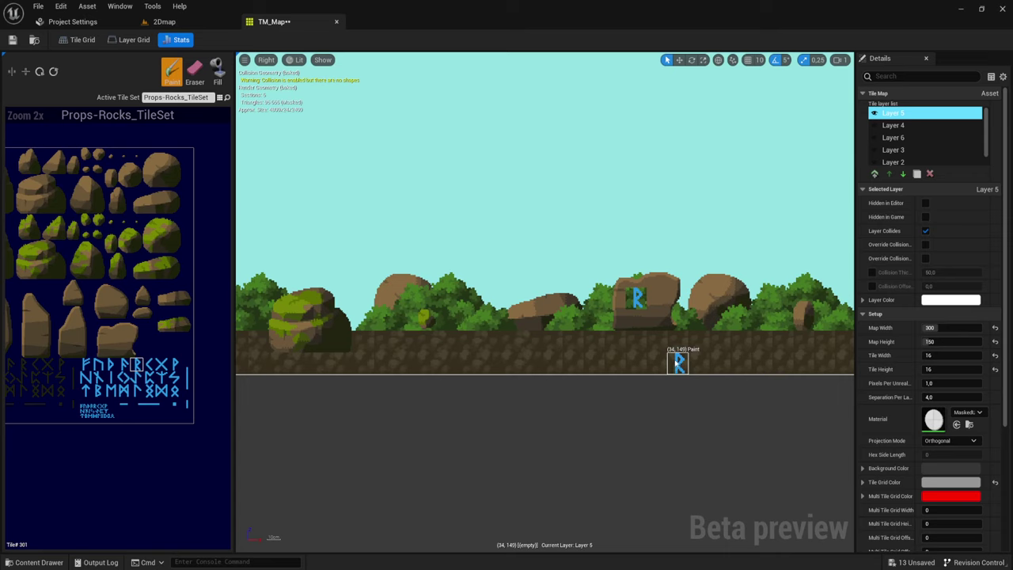
{"action": "key", "text": "ctrl+z"}
On a new Layer 7, paint R and X runes onto the large rock.
{"action": "left_click", "coordinate": [876, 174]}
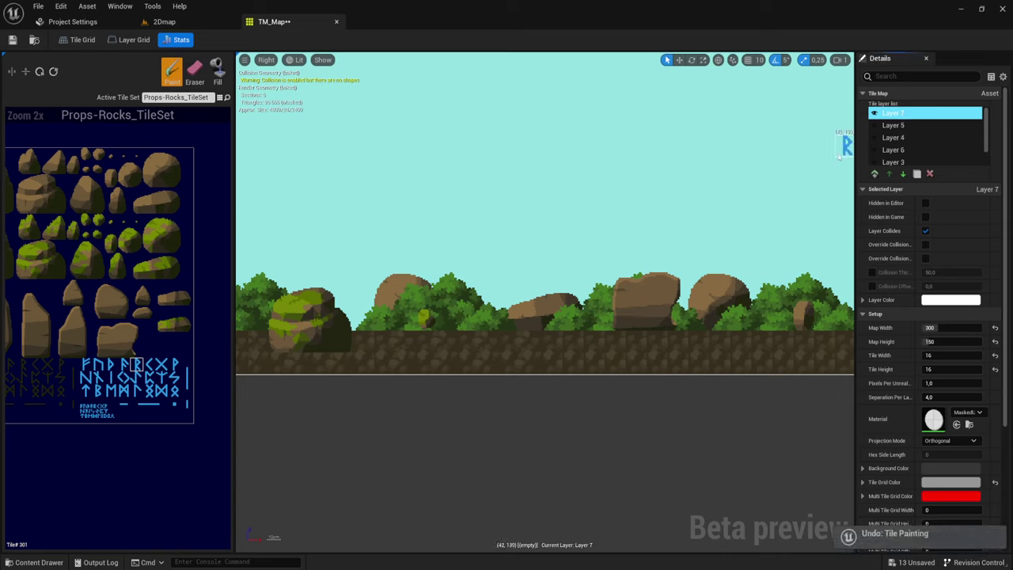
{"action": "left_click", "coordinate": [638, 301]}
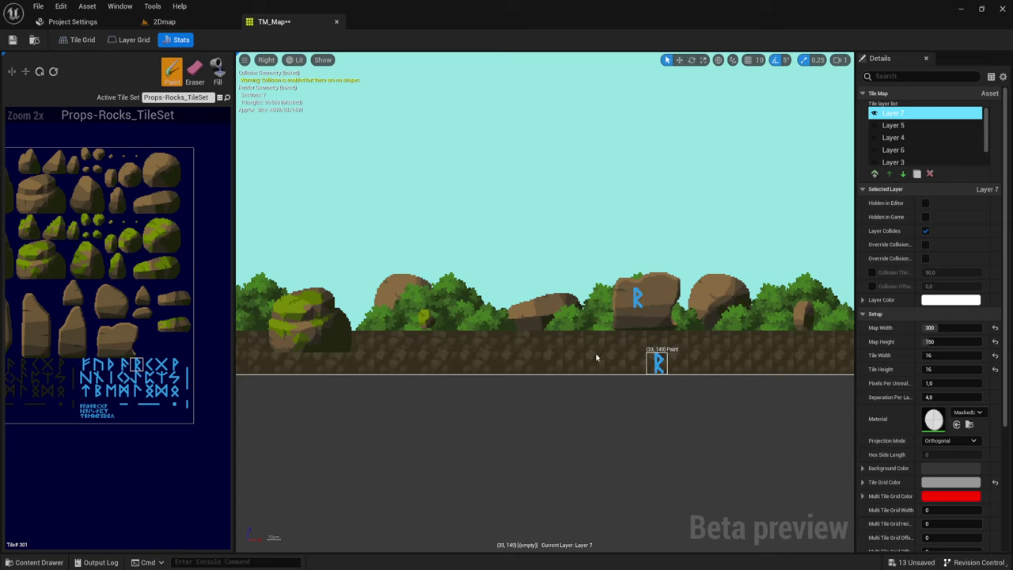
{"action": "left_click", "coordinate": [654, 296]}
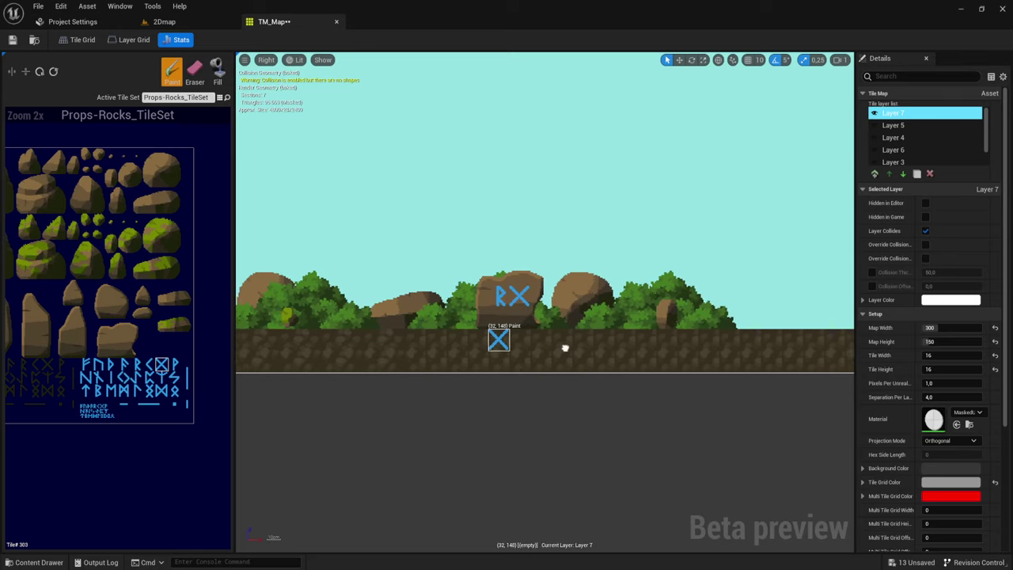
{"action": "scroll", "coordinate": [406, 374], "scroll_direction": "down", "scroll_amount": 2}
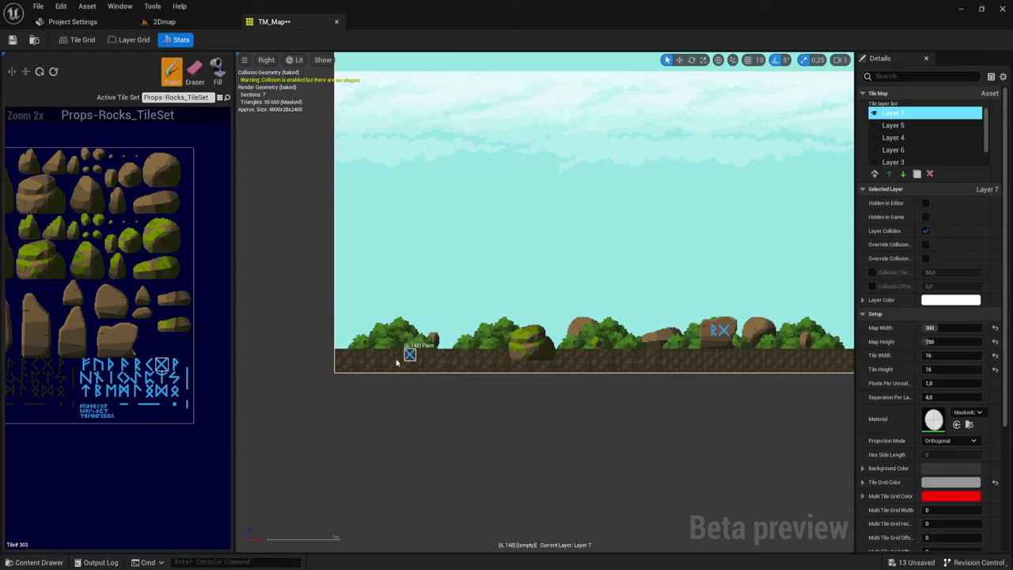
{"action": "scroll", "coordinate": [452, 346], "scroll_direction": "up", "scroll_amount": 3}
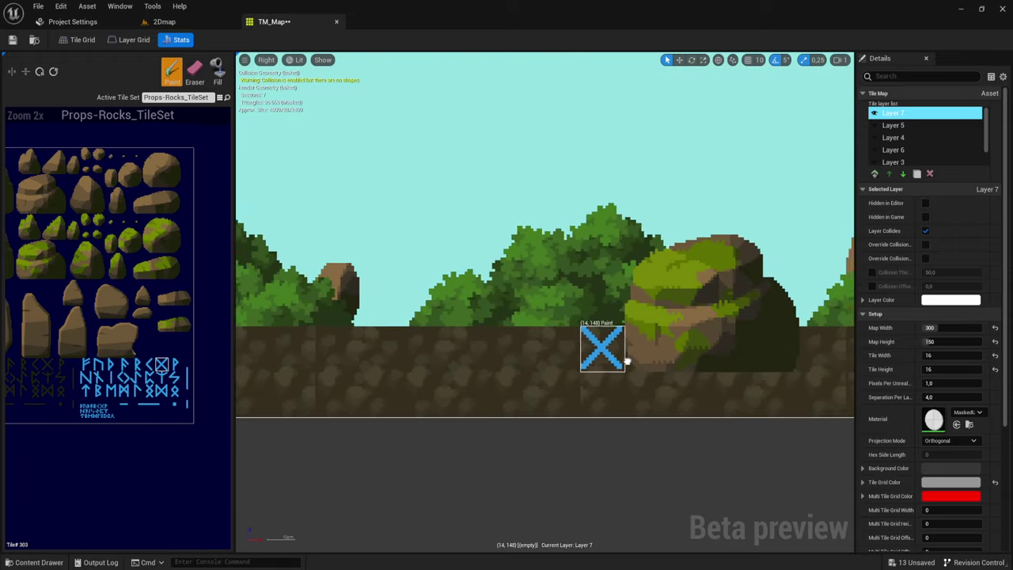
{"action": "right_click_drag", "start_coordinate": [599, 345], "coordinate": [506, 352]}
Paint a rune onto the mossy rock, then select the whole block of rune tiles.
{"action": "left_click", "coordinate": [173, 382]}
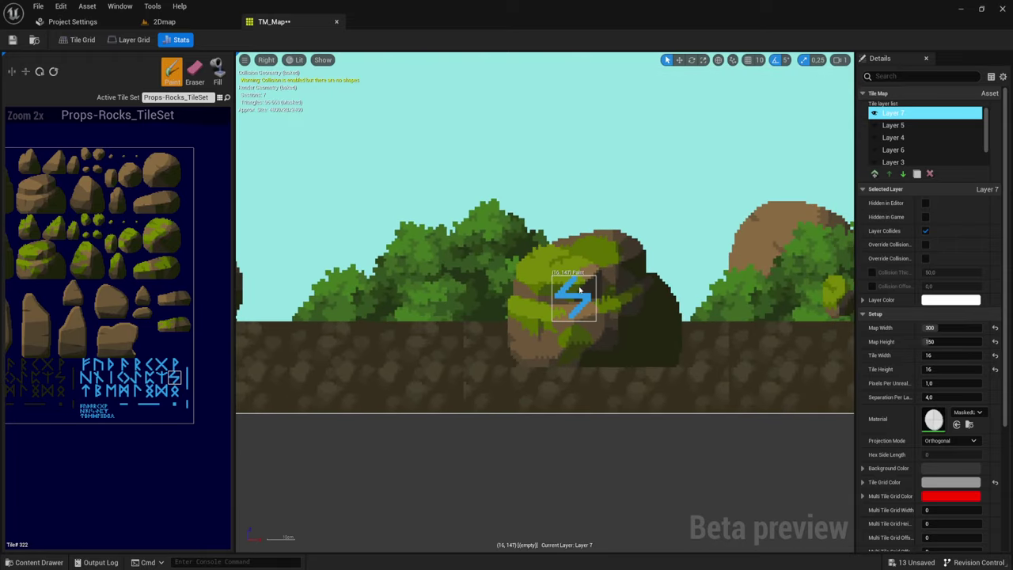
{"action": "left_click", "coordinate": [573, 294]}
{"action": "scroll", "coordinate": [712, 346], "scroll_direction": "down", "scroll_amount": 1}
{"action": "right_click_drag", "start_coordinate": [713, 342], "coordinate": [419, 335]}
{"action": "scroll", "coordinate": [512, 340], "scroll_direction": "down", "scroll_amount": 2}
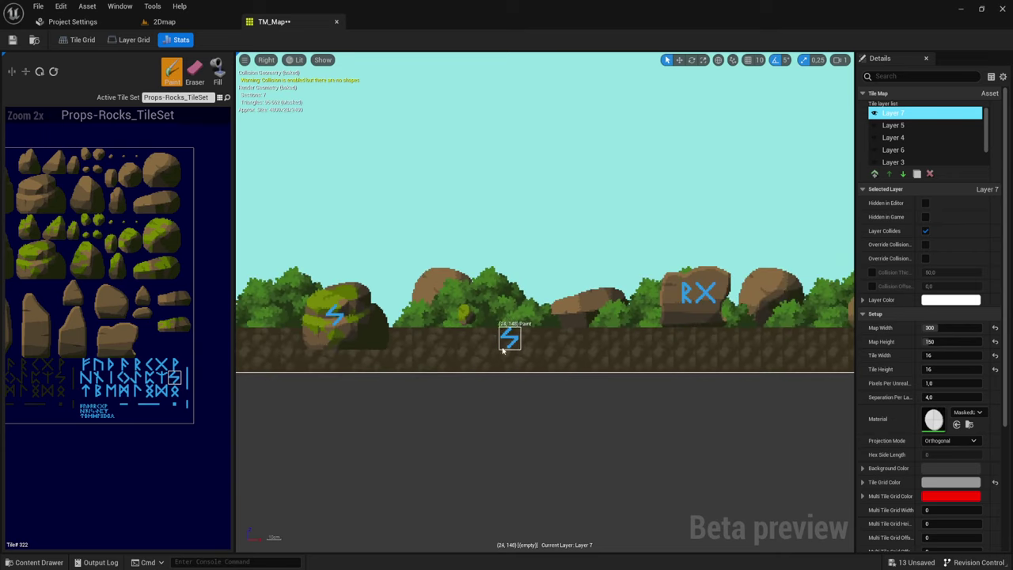
{"action": "right_click_drag", "start_coordinate": [713, 326], "coordinate": [640, 346]}
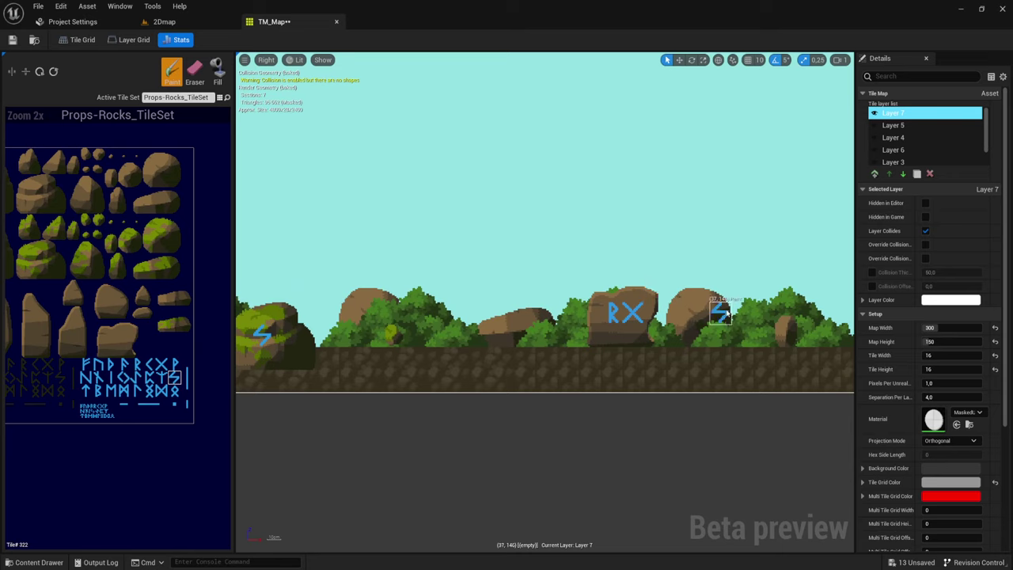
{"action": "right_click_drag", "start_coordinate": [719, 309], "coordinate": [615, 355]}
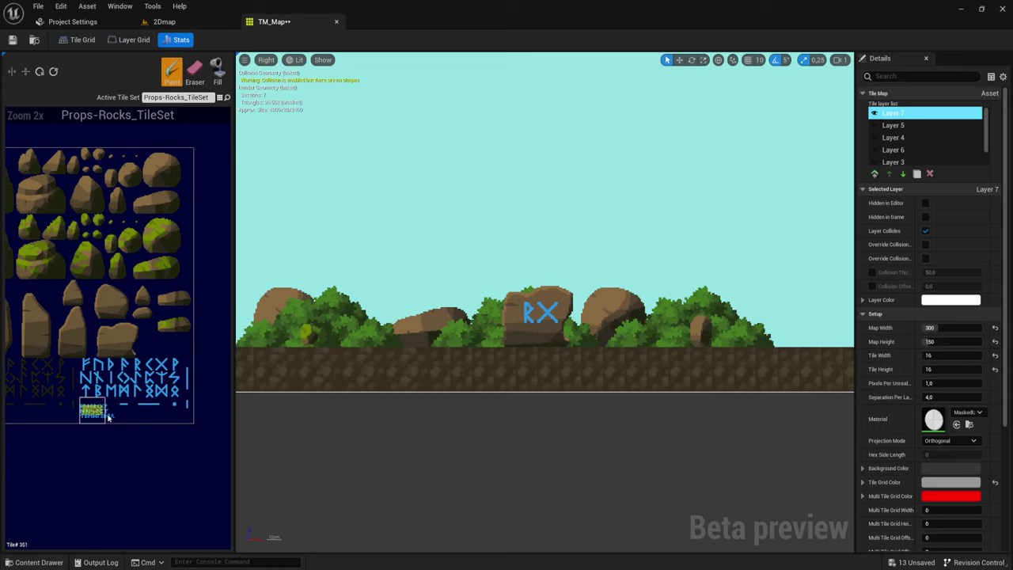
{"action": "left_click_drag", "start_coordinate": [109, 417], "coordinate": [116, 421]}
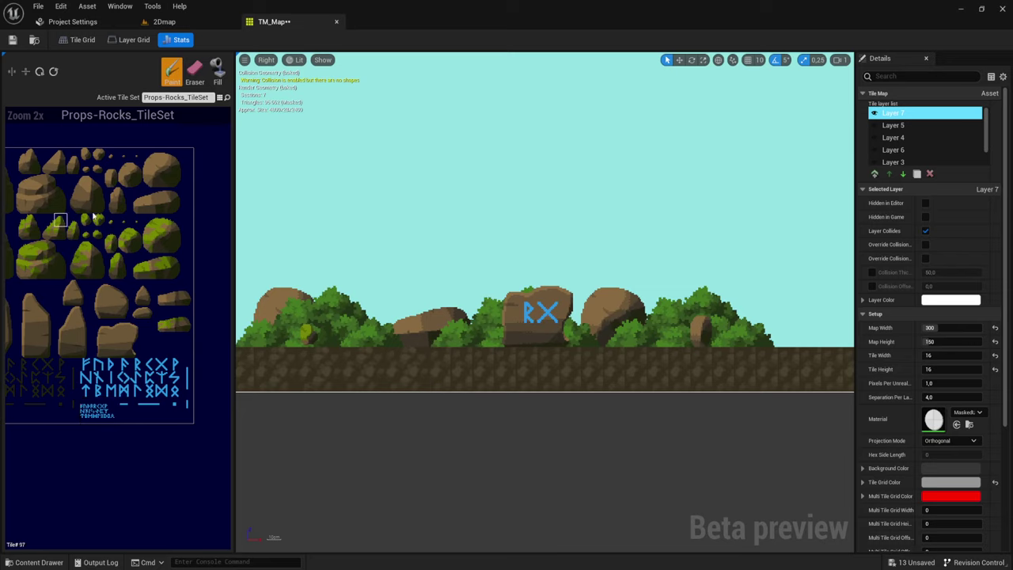
Save TM_Map and close its editor to return to the 2Dmap level.
{"action": "left_click", "coordinate": [11, 40]}
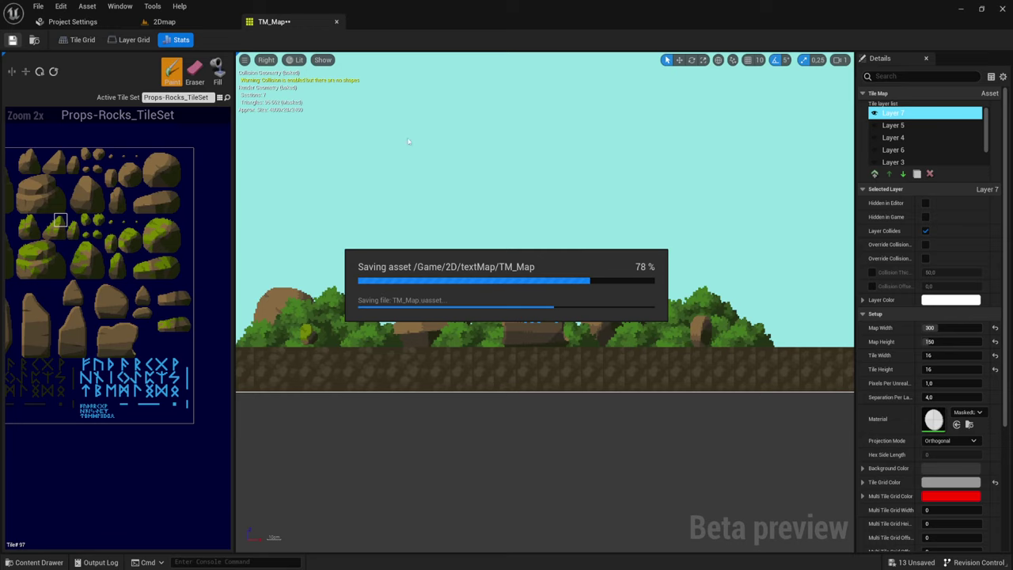
{"action": "scroll", "coordinate": [538, 254], "scroll_direction": "down", "scroll_amount": 1}
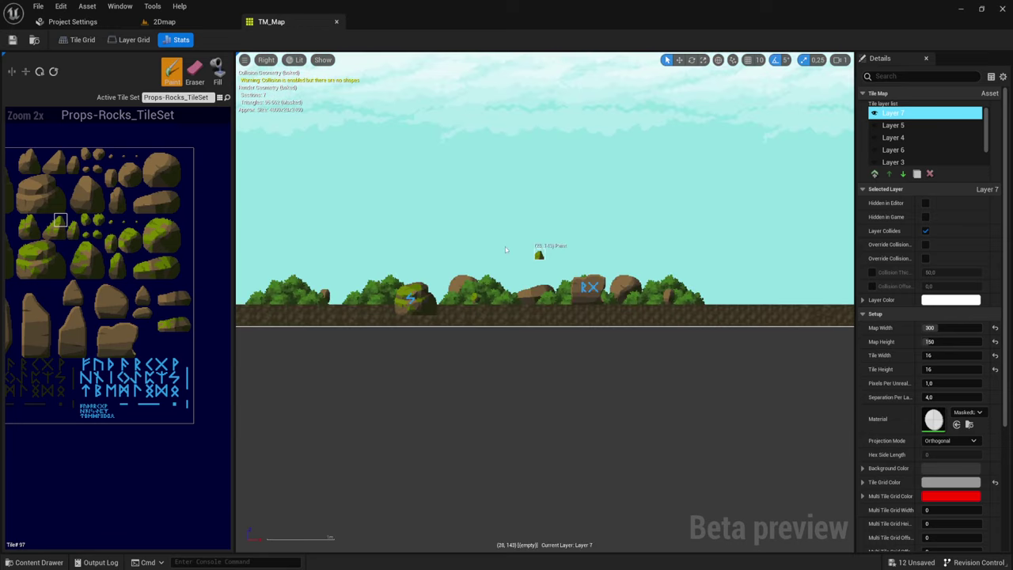
{"action": "scroll", "coordinate": [576, 276], "scroll_direction": "down", "scroll_amount": 1}
{"action": "scroll", "coordinate": [420, 251], "scroll_direction": "down", "scroll_amount": 1}
{"action": "scroll", "coordinate": [673, 265], "scroll_direction": "up", "scroll_amount": 1}
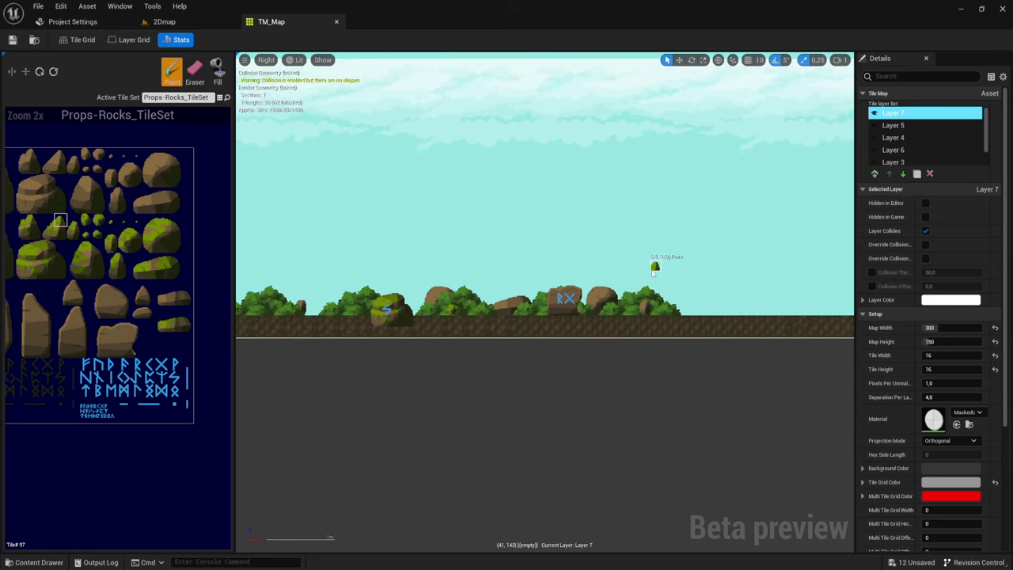
{"action": "scroll", "coordinate": [646, 274], "scroll_direction": "up", "scroll_amount": 1}
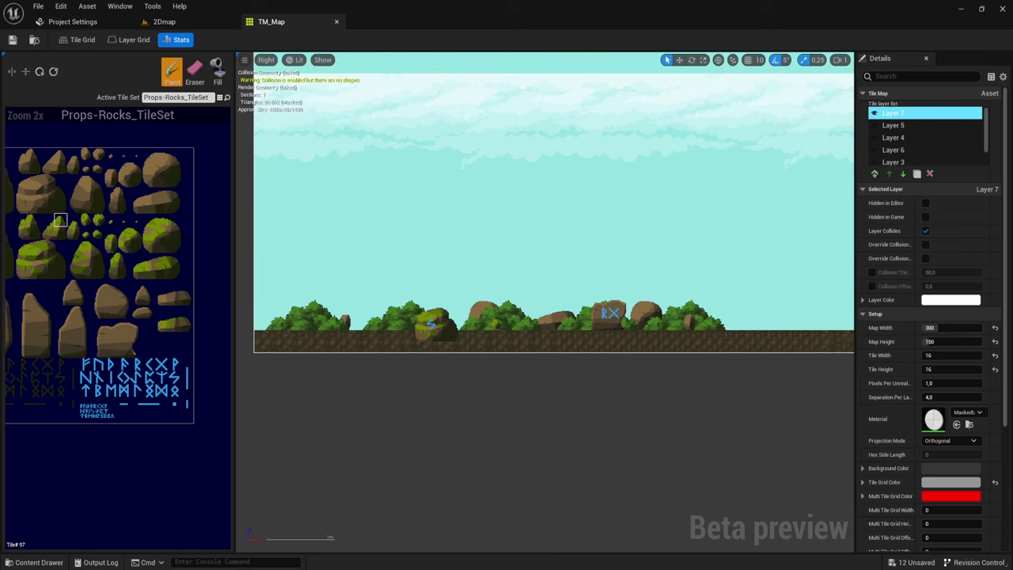
{"action": "left_click", "coordinate": [336, 22]}
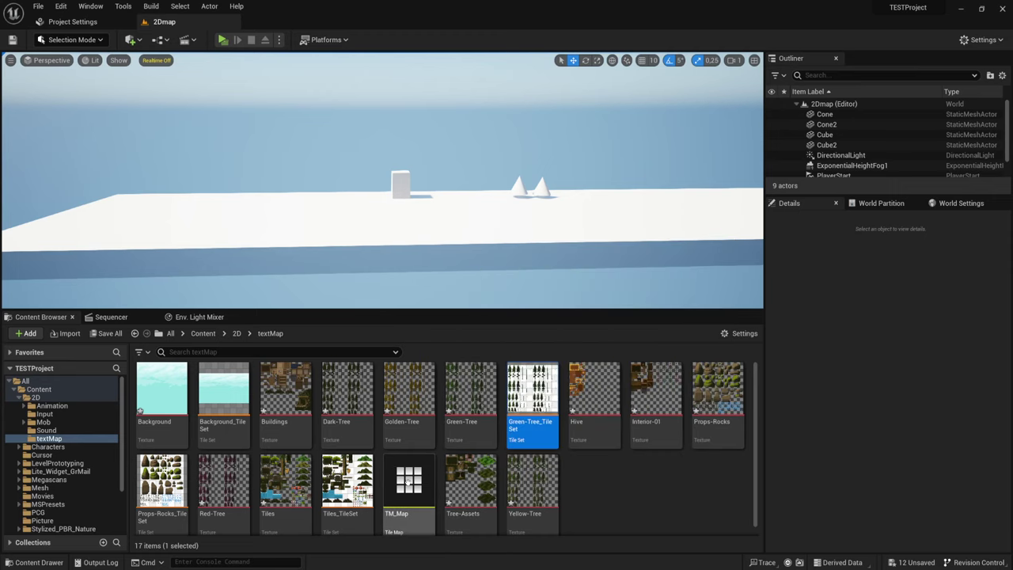
Drag the TM_Map tile map from the Content Browser into the 2Dmap level.
{"action": "left_click", "coordinate": [407, 484]}
{"action": "left_click_drag", "start_coordinate": [395, 173], "coordinate": [370, 201]}
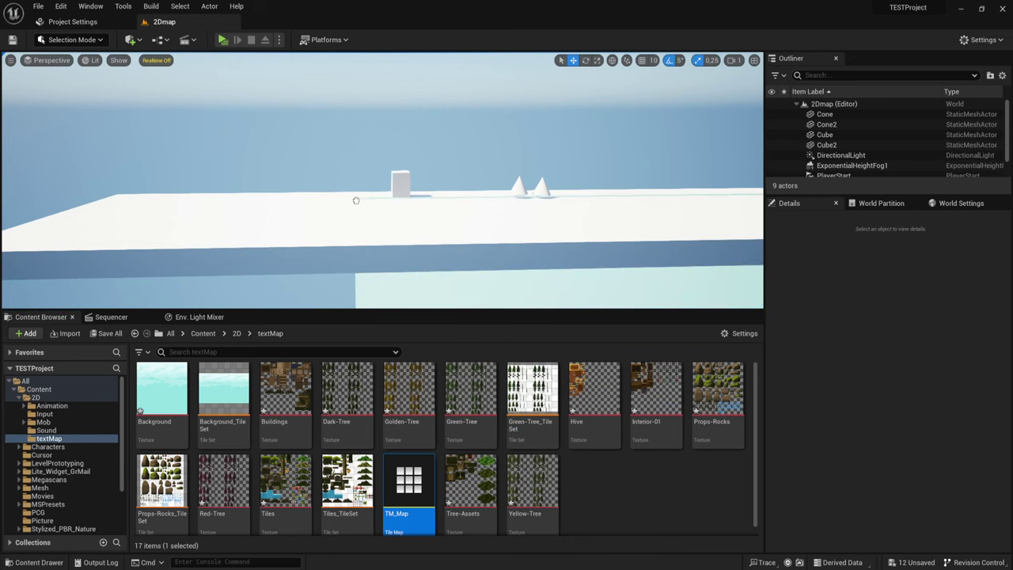
{"action": "left_click_drag", "start_coordinate": [493, 230], "coordinate": [493, 230]}
{"action": "right_click_drag", "start_coordinate": [493, 230], "coordinate": [443, 206]}
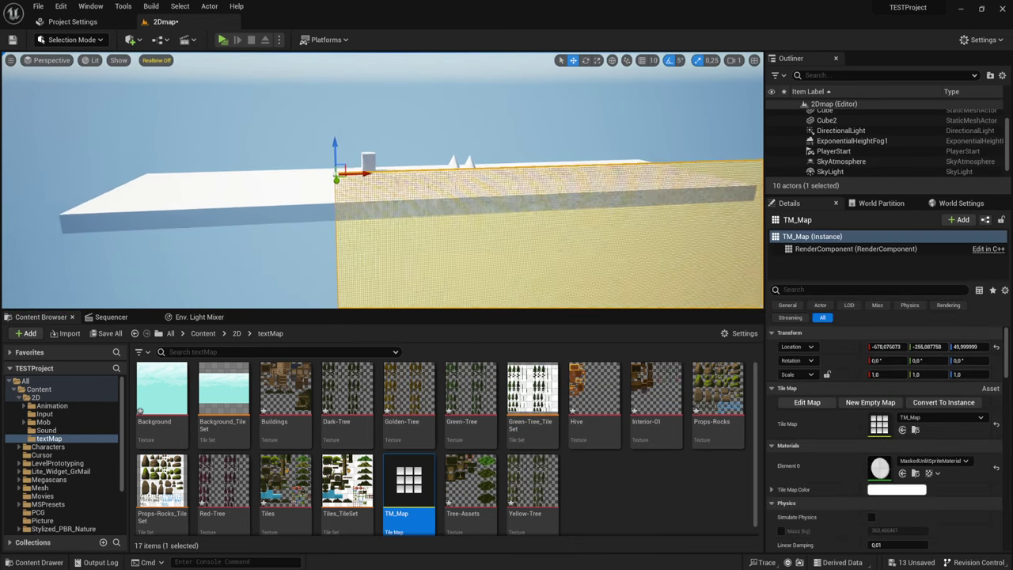
{"action": "scroll", "coordinate": [443, 206], "scroll_direction": "down", "scroll_amount": 1}
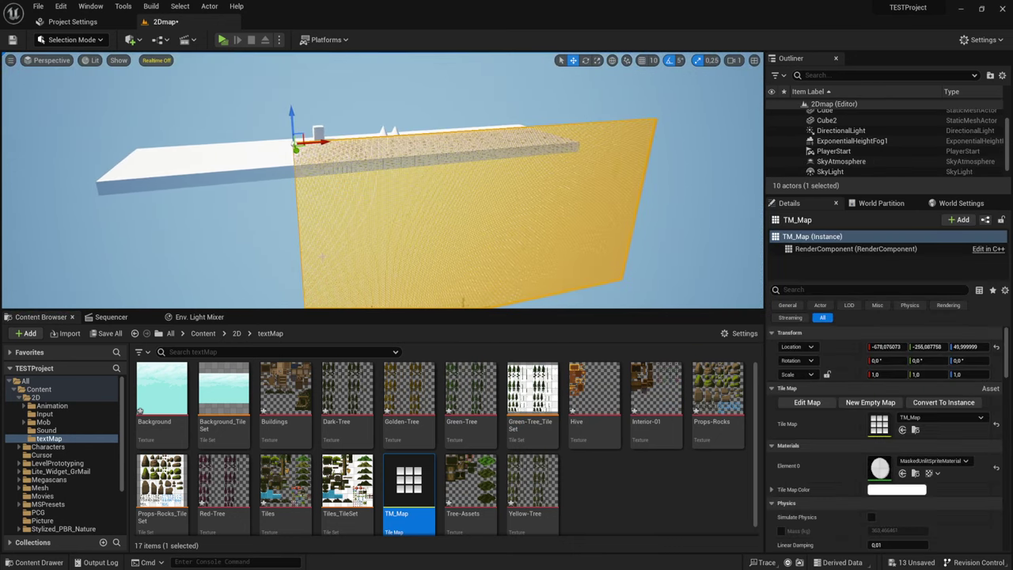
Raise the tile map with the Z arrow, then reset its location to the origin.
{"action": "left_click_drag", "start_coordinate": [291, 113], "coordinate": [288, 60]}
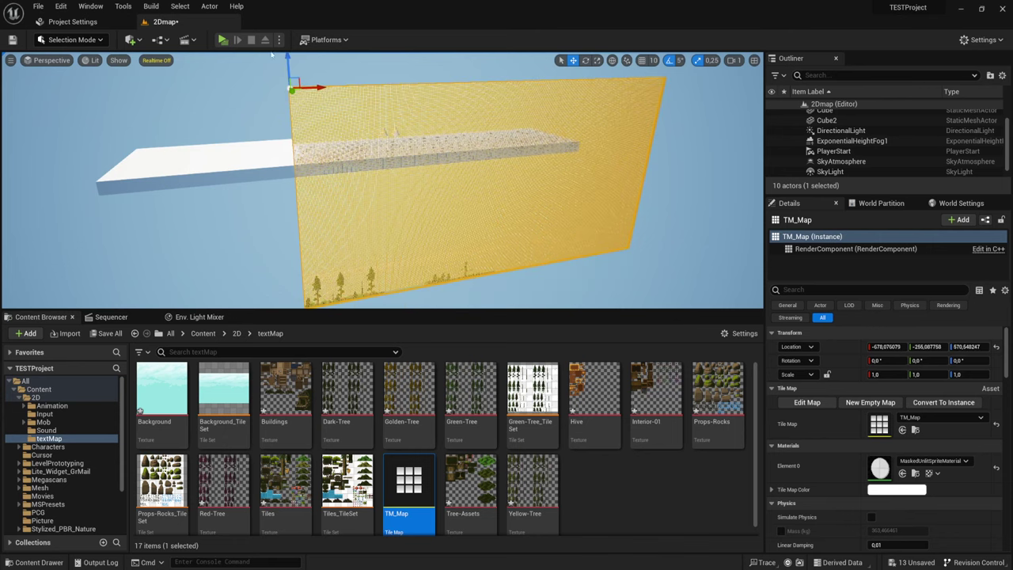
{"action": "key", "text": "f"}
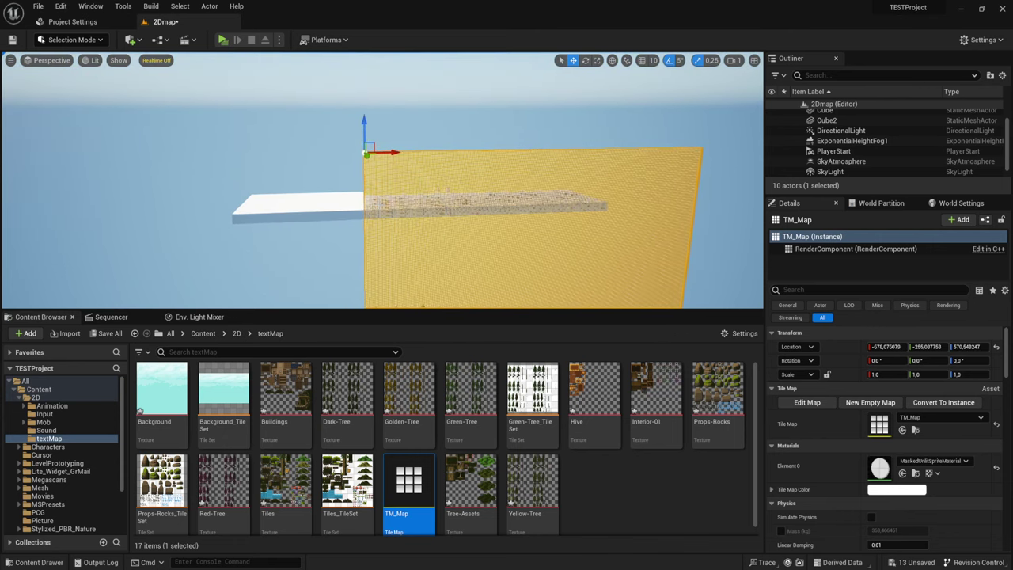
{"action": "left_click_drag", "start_coordinate": [362, 139], "coordinate": [362, 73]}
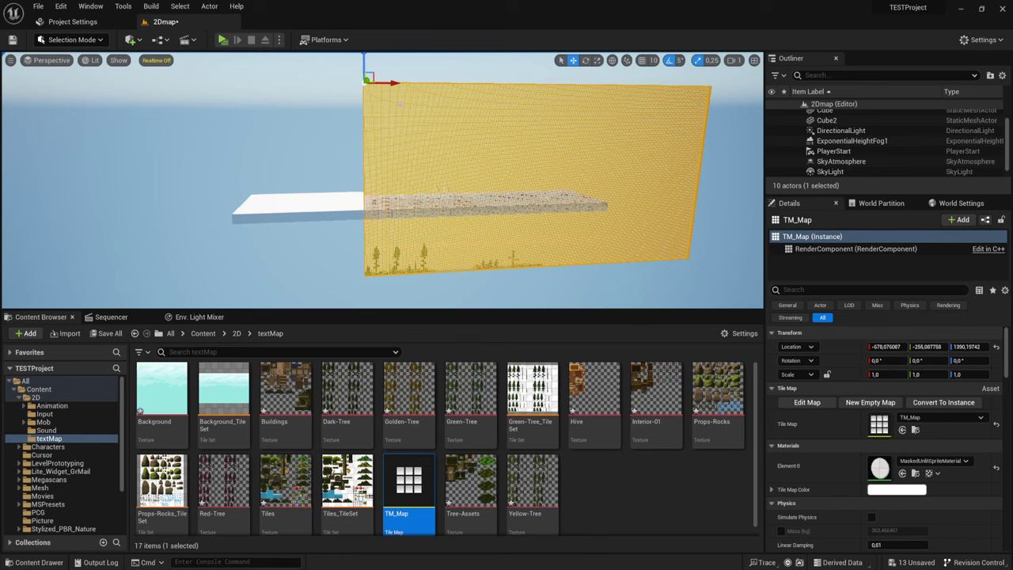
{"action": "key", "text": "f"}
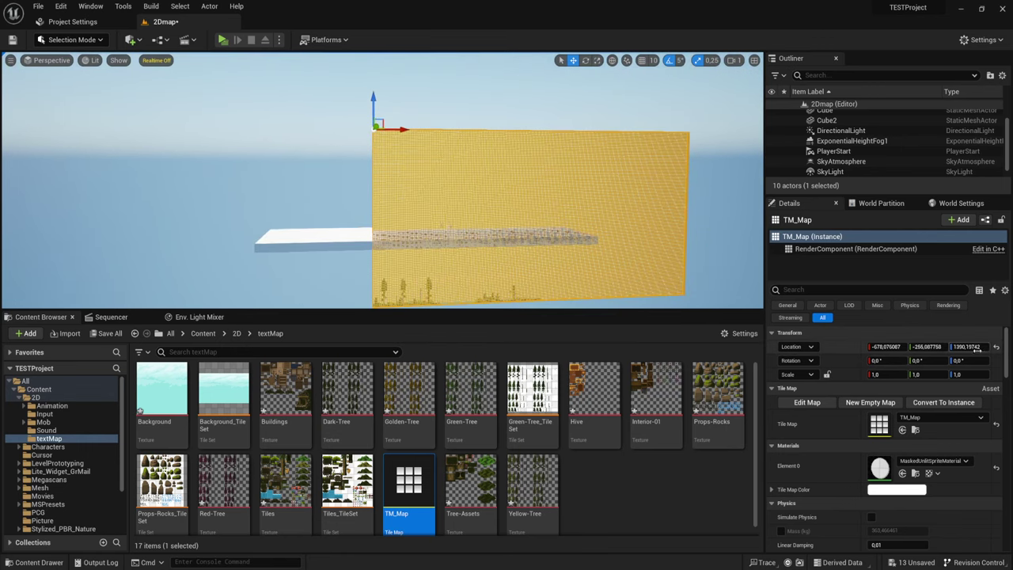
{"action": "left_click", "coordinate": [996, 349]}
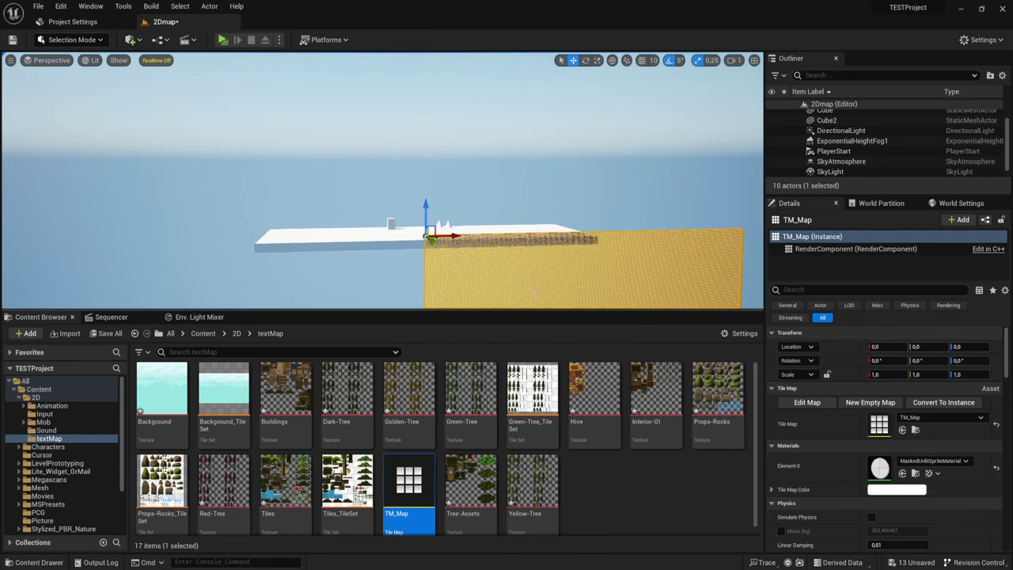
{"action": "mouse_move", "coordinate": [380, 182]}
{"action": "right_mouse_down"}
{"action": "mouse_move", "coordinate": [380, 143]}
{"action": "mouse_move", "coordinate": [379, 182]}
{"action": "right_mouse_up"}
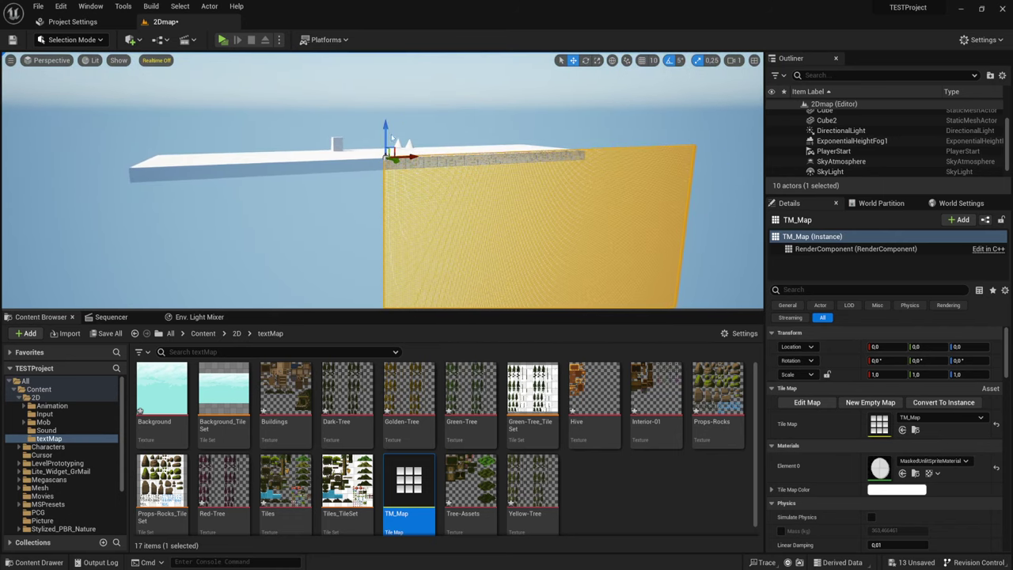
{"action": "right_click_drag", "start_coordinate": [380, 182], "coordinate": [396, 182]}
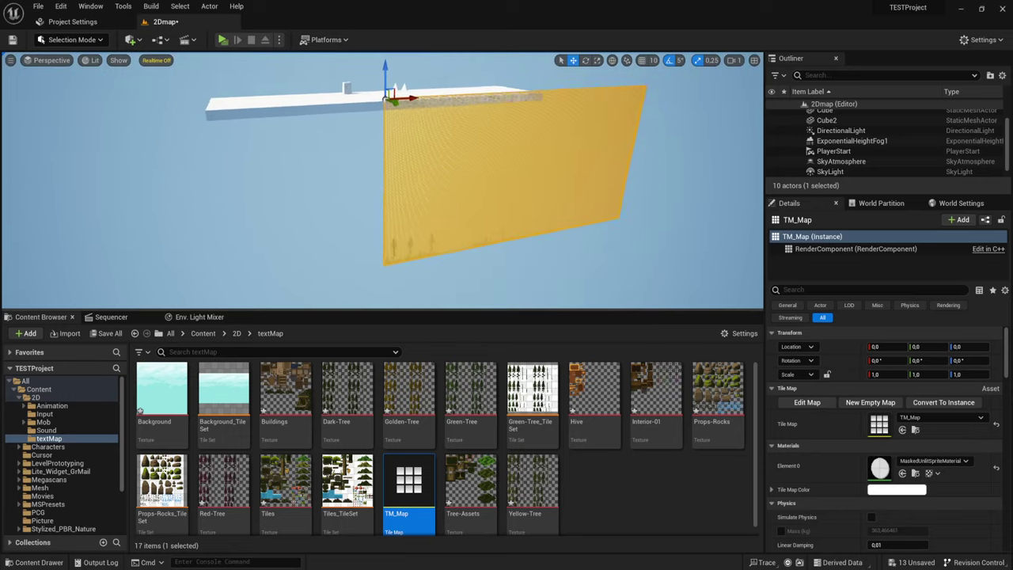
Raise the tile map again to about 2491 units above the ledge.
{"action": "left_click_drag", "start_coordinate": [394, 133], "coordinate": [395, 62]}
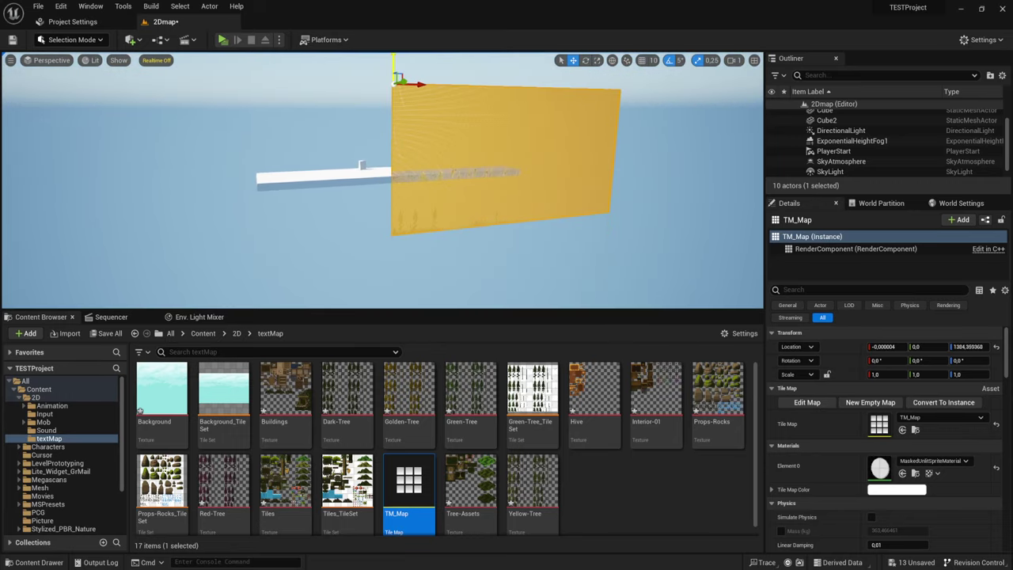
{"action": "right_click_drag", "start_coordinate": [410, 103], "coordinate": [417, 170]}
{"action": "left_click_drag", "start_coordinate": [391, 204], "coordinate": [396, 119]}
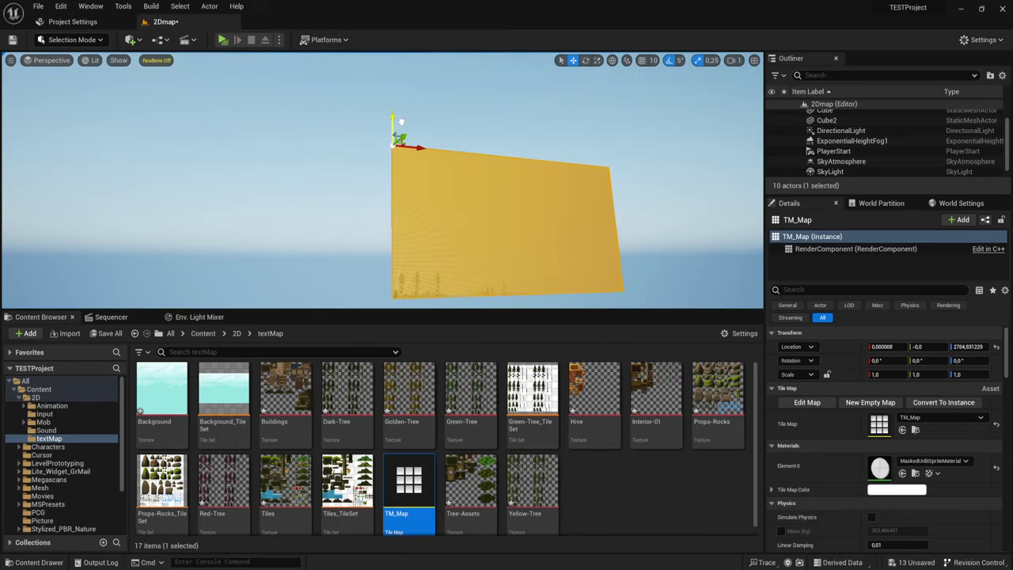
{"action": "right_click_drag", "start_coordinate": [395, 119], "coordinate": [399, 142]}
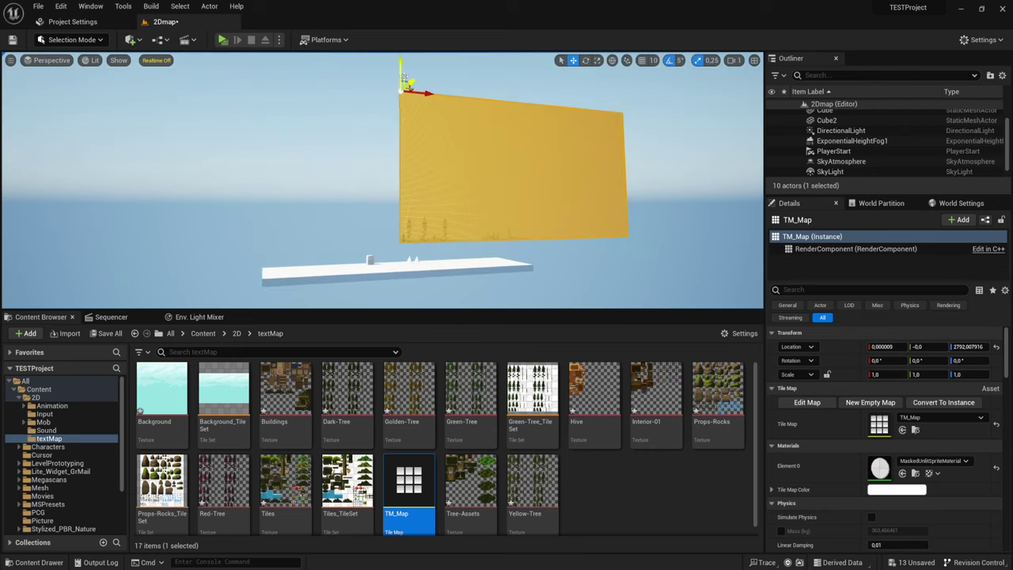
{"action": "left_click_drag", "start_coordinate": [405, 79], "coordinate": [402, 85]}
{"action": "right_click_drag", "start_coordinate": [402, 83], "coordinate": [229, 107]}
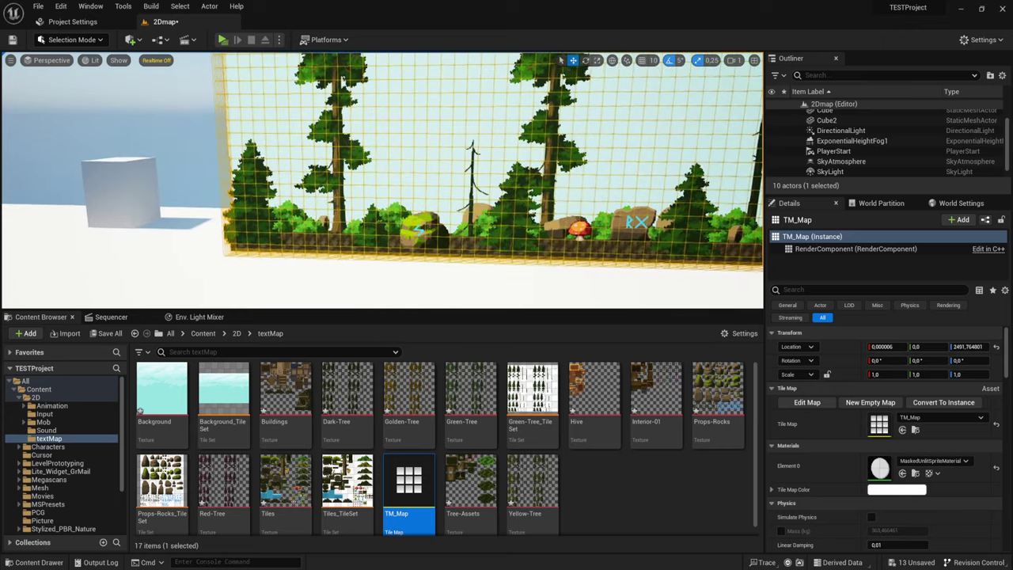
{"action": "right_click_drag", "start_coordinate": [393, 227], "coordinate": [392, 269]}
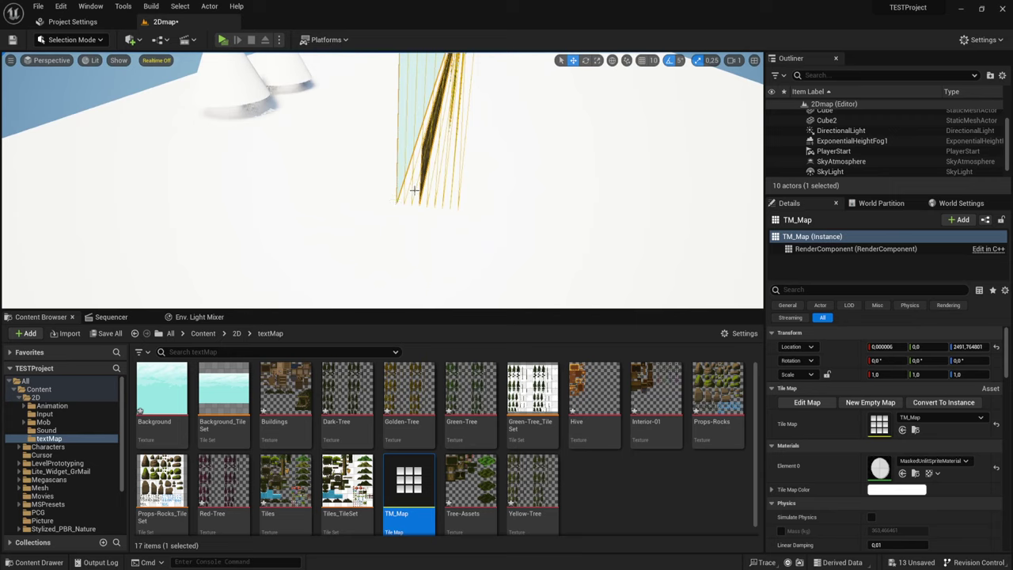
{"action": "right_click_drag", "start_coordinate": [491, 177], "coordinate": [490, 176]}
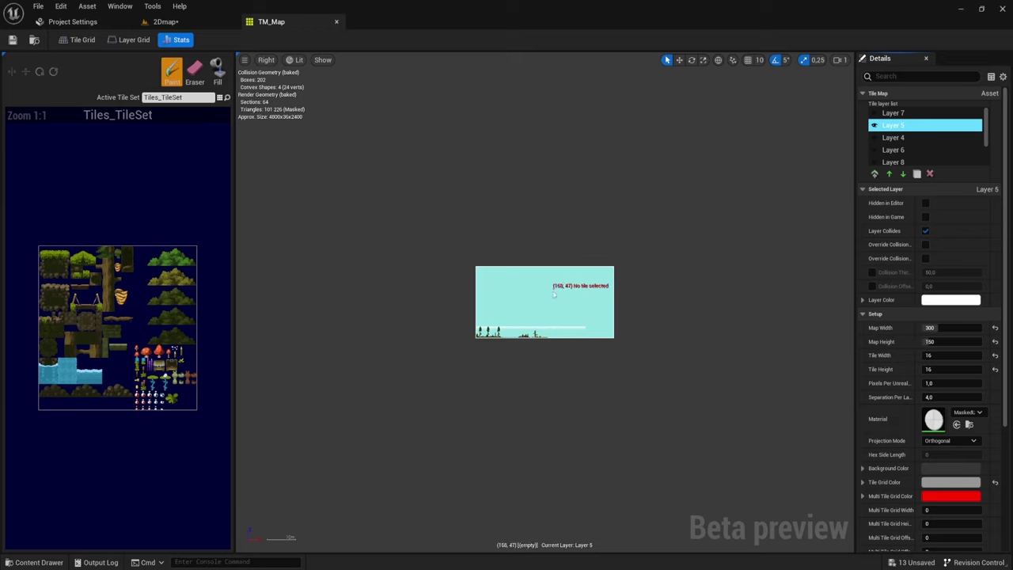
Widen the TM_Map Details panel, save the tile map and inspect its layers in 2Dmap.
{"action": "right_click_drag", "start_coordinate": [732, 348], "coordinate": [678, 283]}
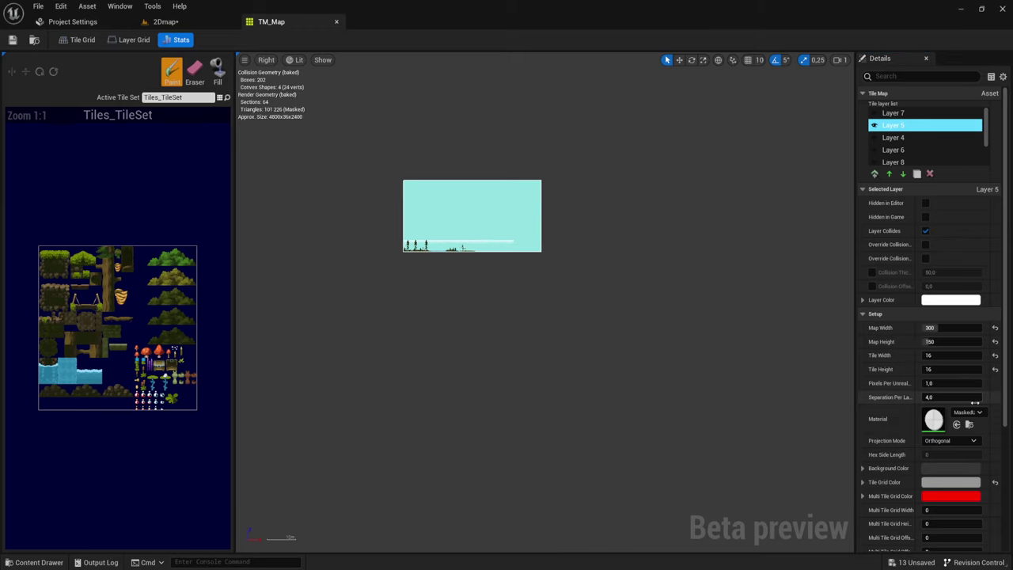
{"action": "scroll", "coordinate": [942, 388], "scroll_direction": "down", "scroll_amount": 2}
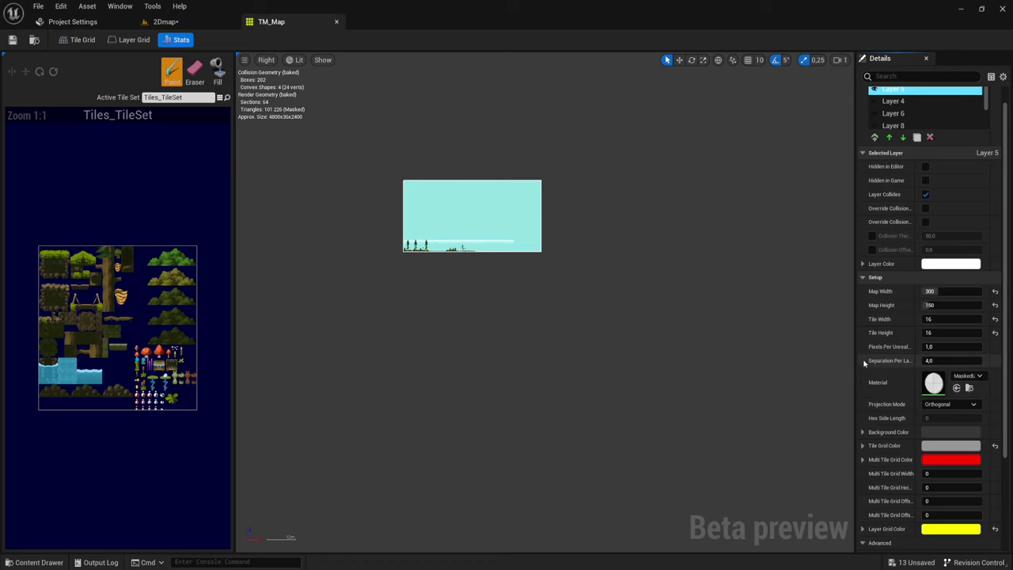
{"action": "left_click_drag", "start_coordinate": [855, 357], "coordinate": [820, 356]}
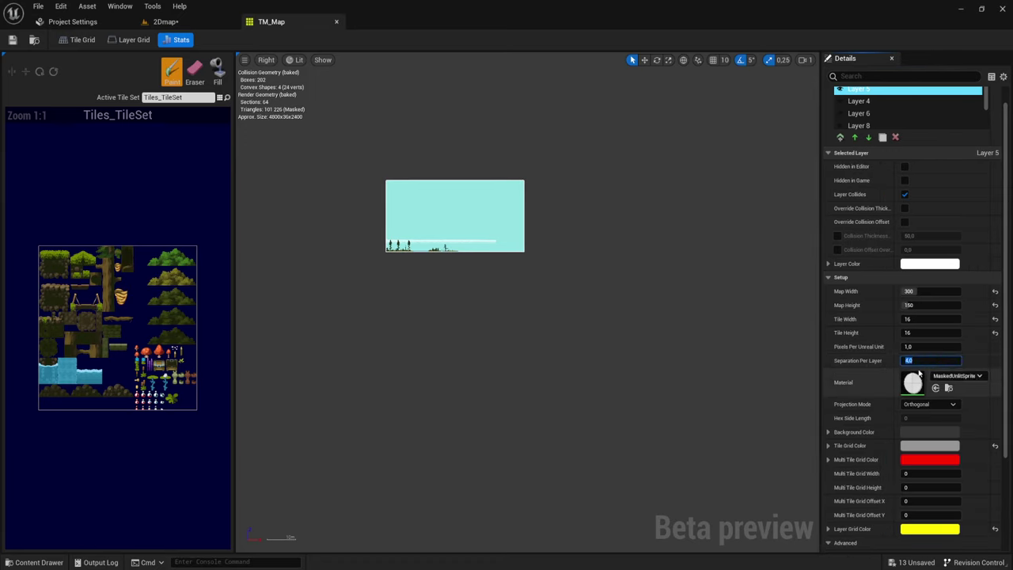
{"action": "left_click", "coordinate": [165, 21]}
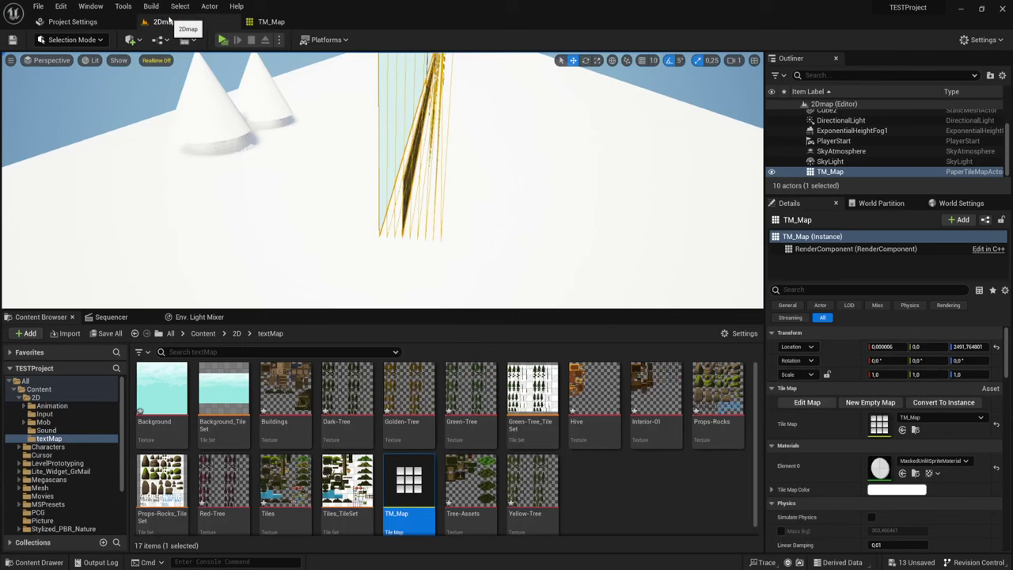
{"action": "left_click", "coordinate": [292, 24]}
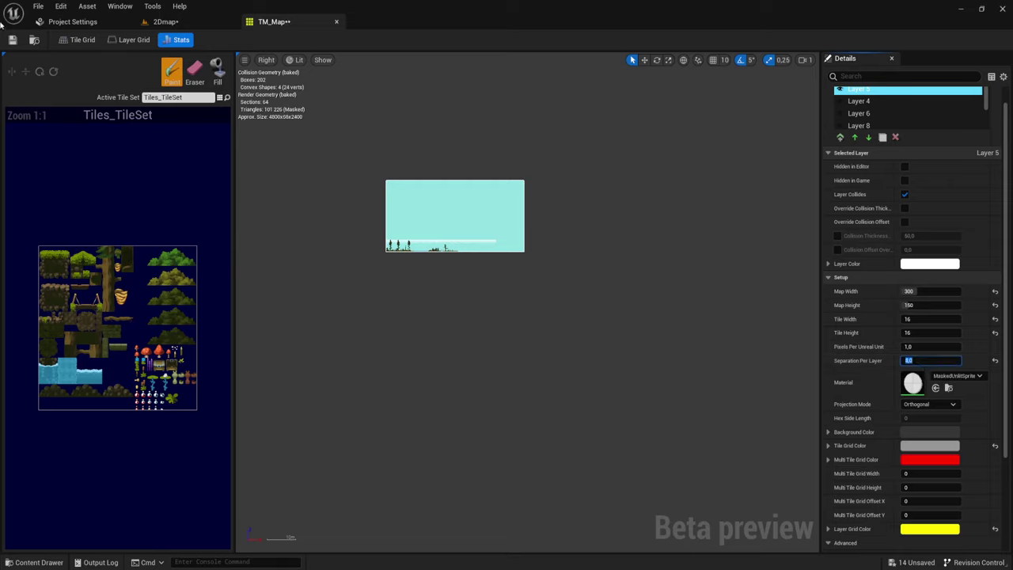
{"action": "left_click", "coordinate": [12, 41]}
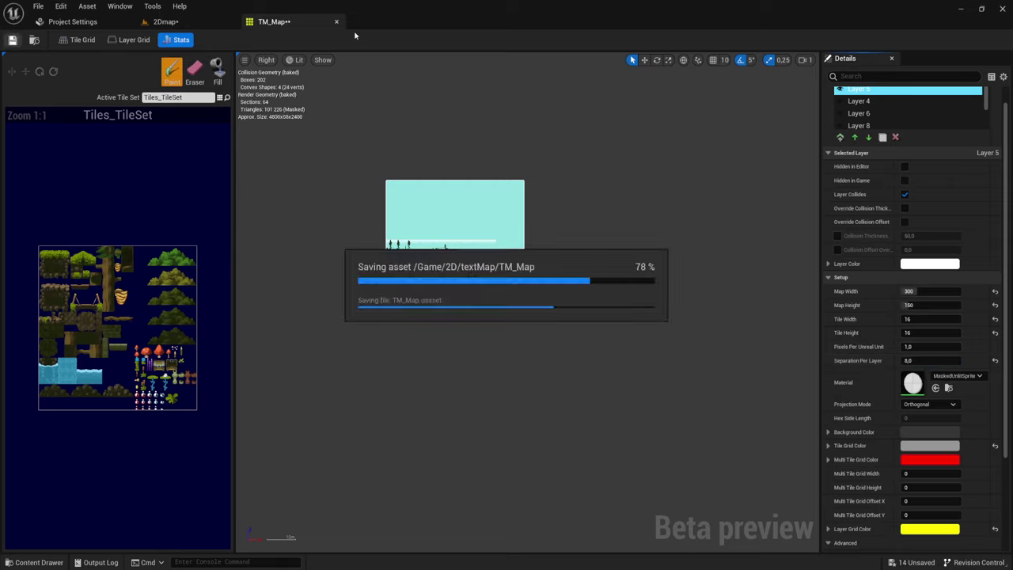
{"action": "left_click", "coordinate": [191, 27]}
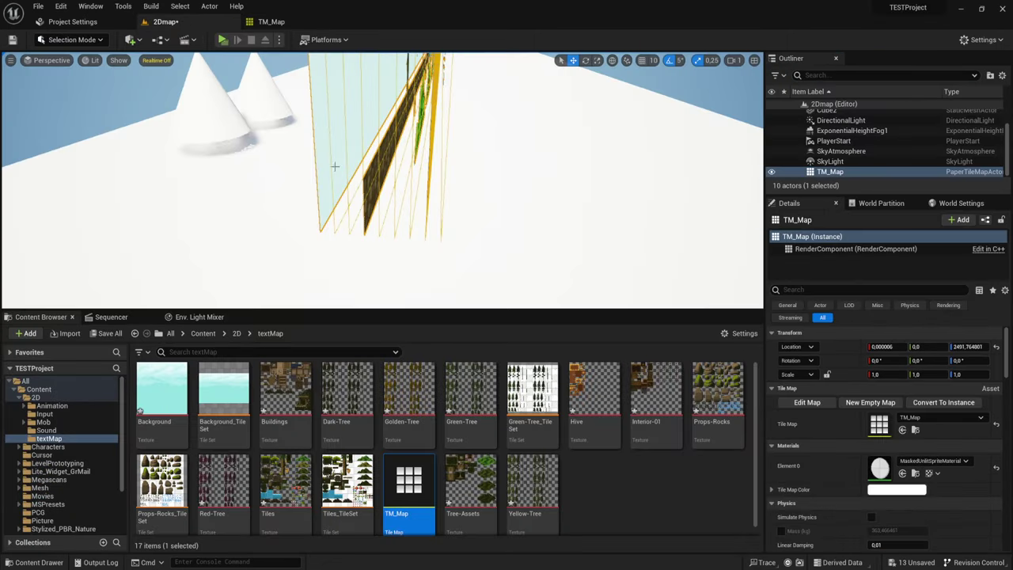
{"action": "mouse_move", "coordinate": [396, 174]}
{"action": "right_mouse_down"}
{"action": "mouse_move", "coordinate": [443, 190]}
{"action": "mouse_move", "coordinate": [332, 190]}
{"action": "mouse_move", "coordinate": [404, 190]}
{"action": "right_mouse_up"}
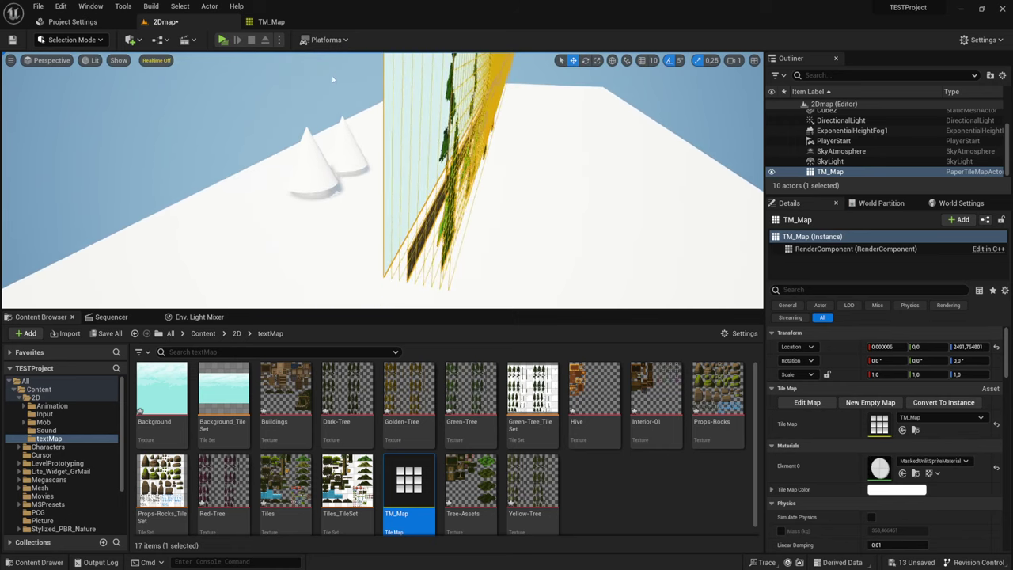
Set TM_Map's Separation Per Layer to 20.0 and save it.
{"action": "left_click", "coordinate": [291, 21]}
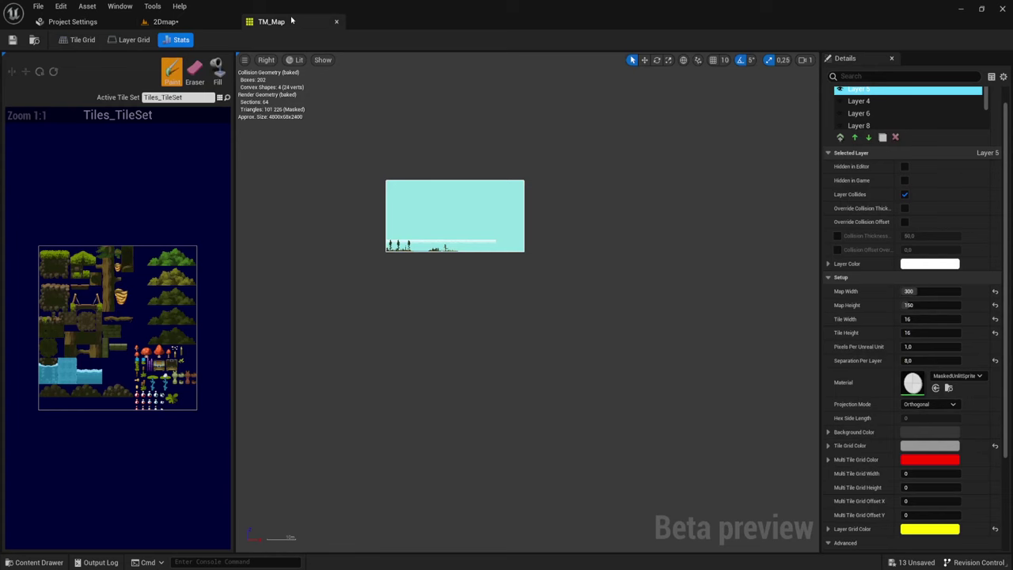
{"action": "left_click", "coordinate": [920, 360]}
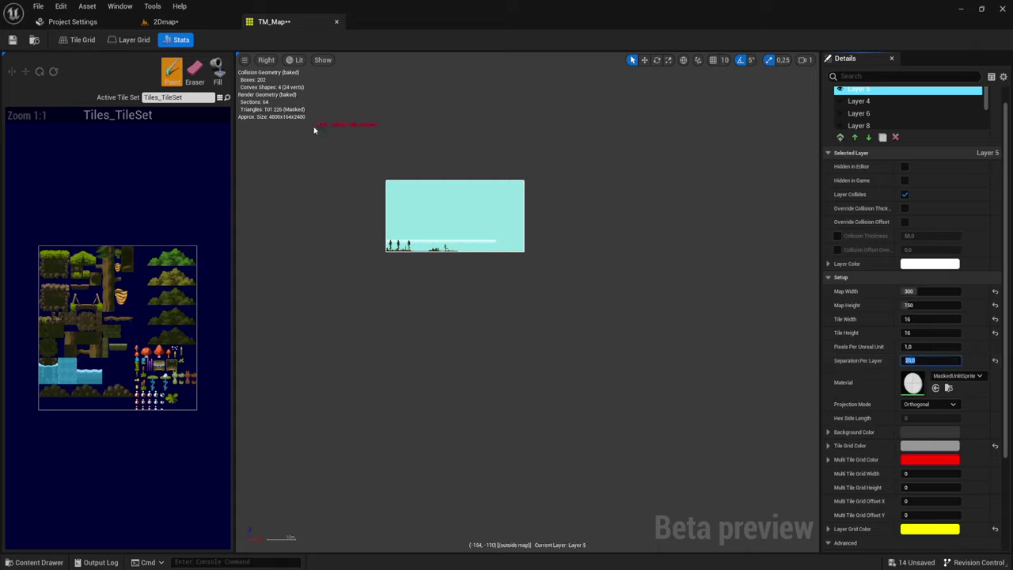
{"action": "key", "text": "ctrl+s"}
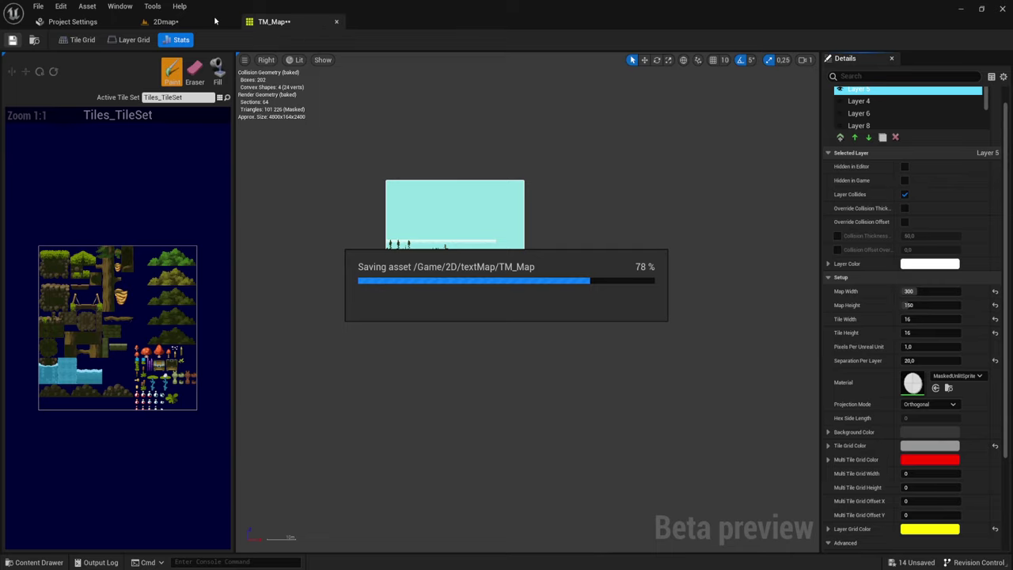
{"action": "left_click", "coordinate": [164, 21]}
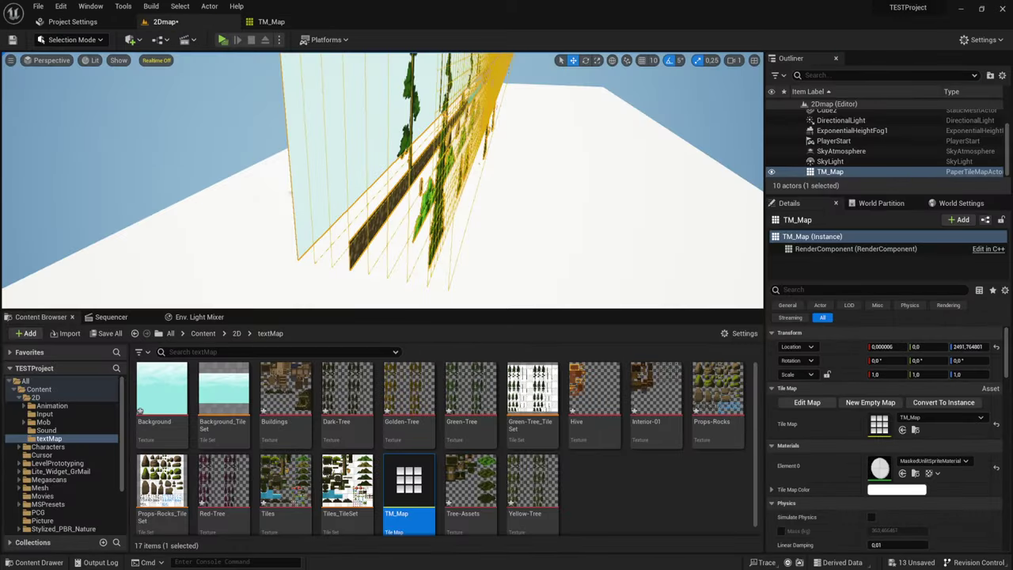
Inspect the spread-apart TM_Map layers in 2Dmap, then save TM_Map again.
{"action": "mouse_move", "coordinate": [380, 182]}
{"action": "right_mouse_down"}
{"action": "mouse_move", "coordinate": [411, 189]}
{"action": "mouse_move", "coordinate": [380, 211]}
{"action": "mouse_move", "coordinate": [469, 159]}
{"action": "right_mouse_up"}
{"action": "mouse_move", "coordinate": [375, 198]}
{"action": "right_mouse_down"}
{"action": "mouse_move", "coordinate": [479, 228]}
{"action": "mouse_move", "coordinate": [443, 213]}
{"action": "right_mouse_up"}
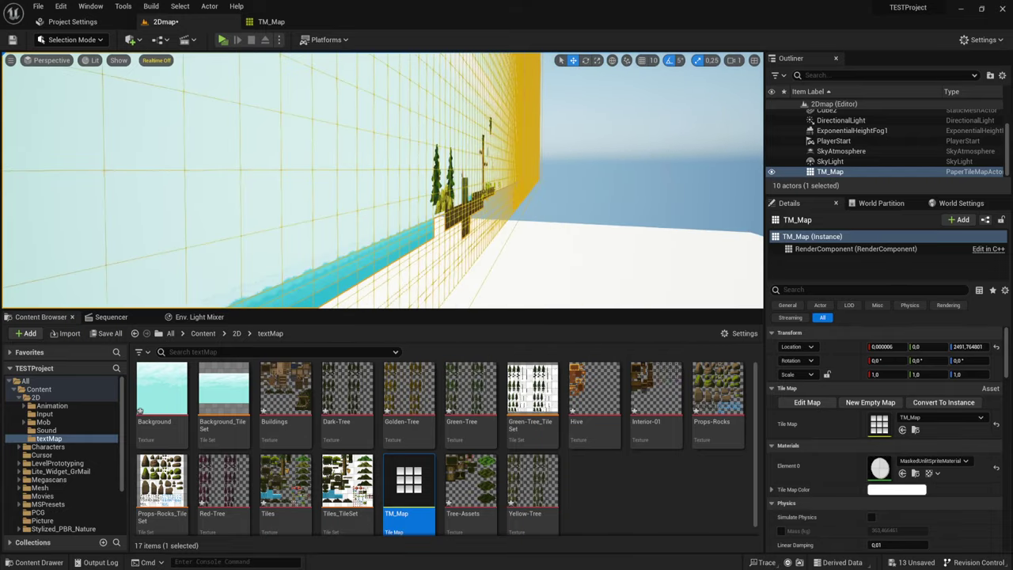
{"action": "right_click_drag", "start_coordinate": [576, 200], "coordinate": [576, 200]}
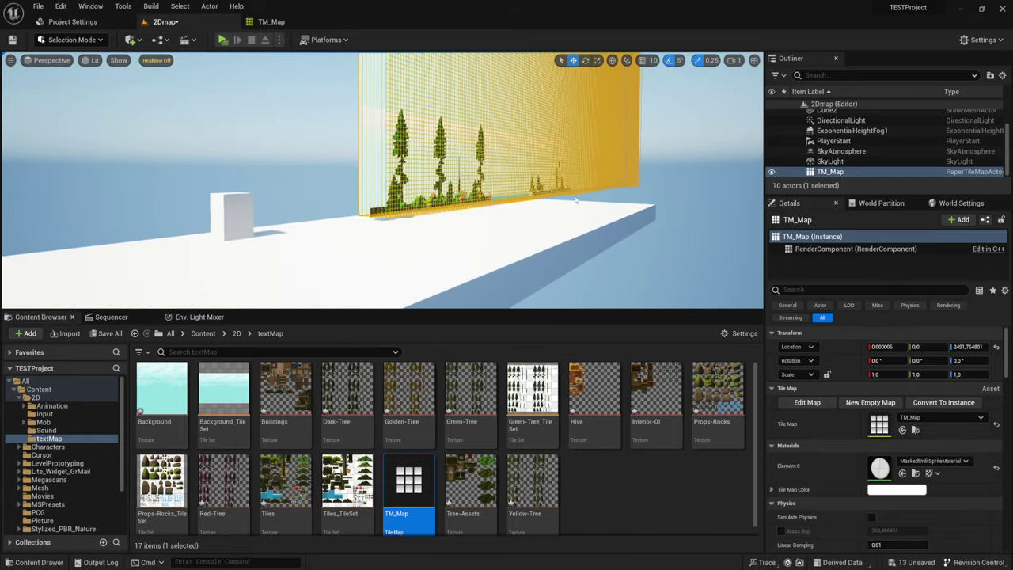
{"action": "left_click", "coordinate": [269, 22]}
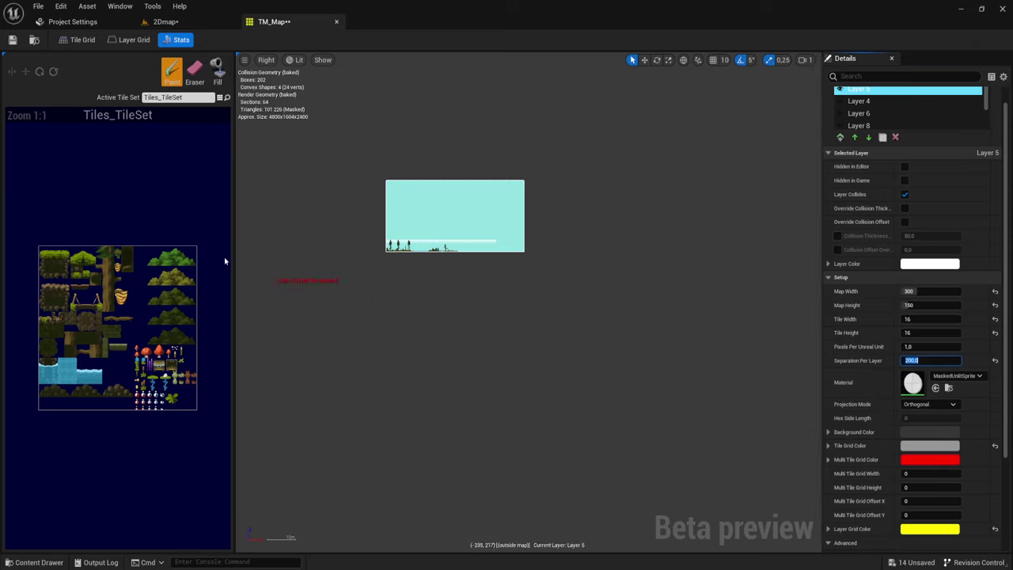
{"action": "left_click", "coordinate": [13, 40]}
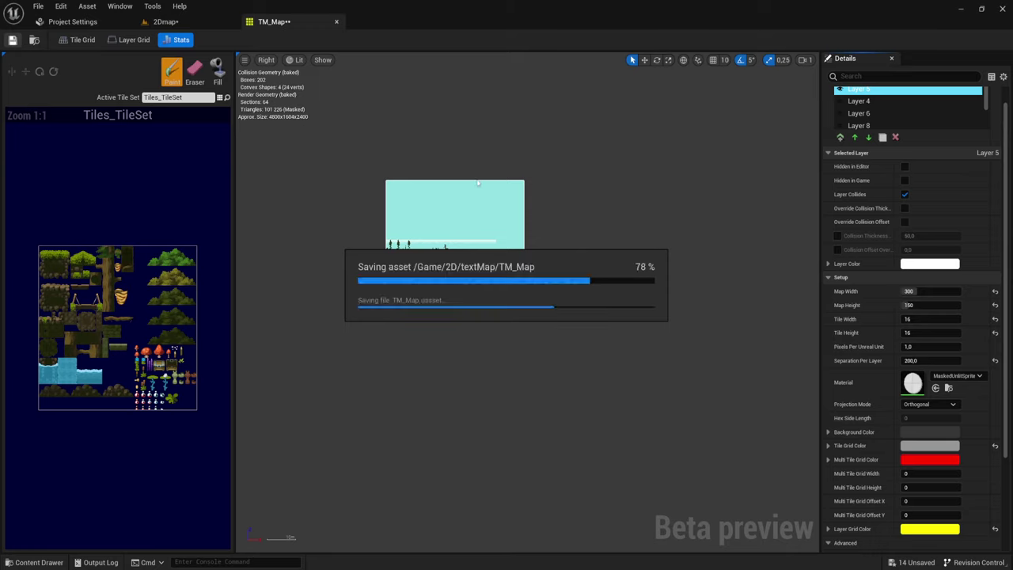
{"action": "left_click", "coordinate": [198, 20]}
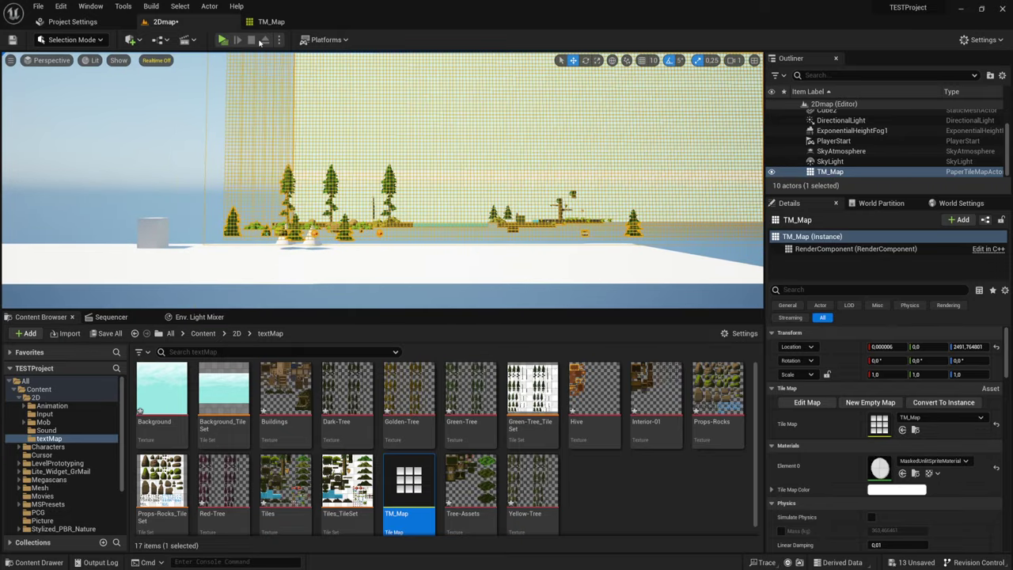
Set the 2D_player blueprint's Camera component Projection Mode to Orthographic.
{"action": "left_click", "coordinate": [236, 333]}
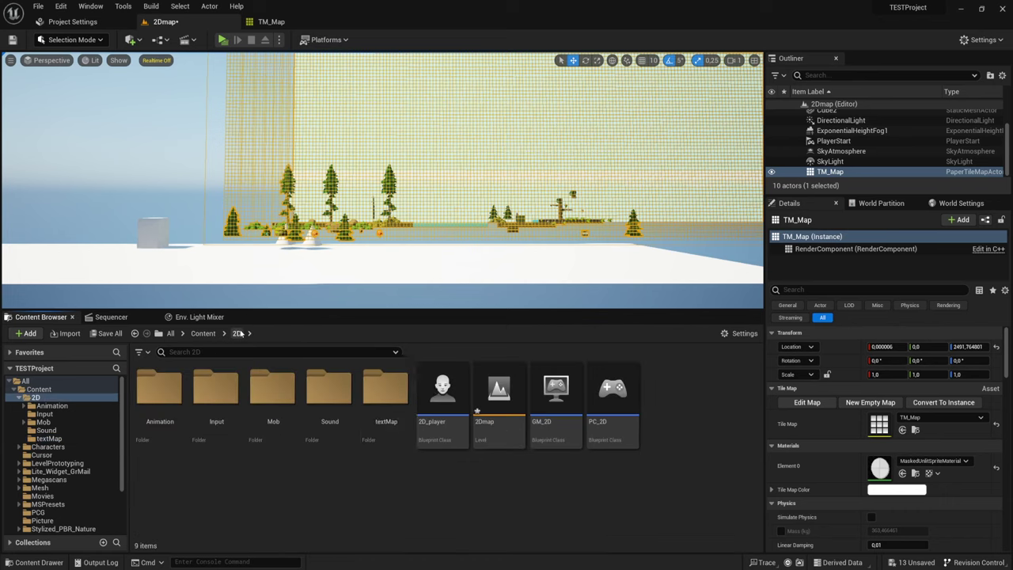
{"action": "double_click", "coordinate": [455, 393]}
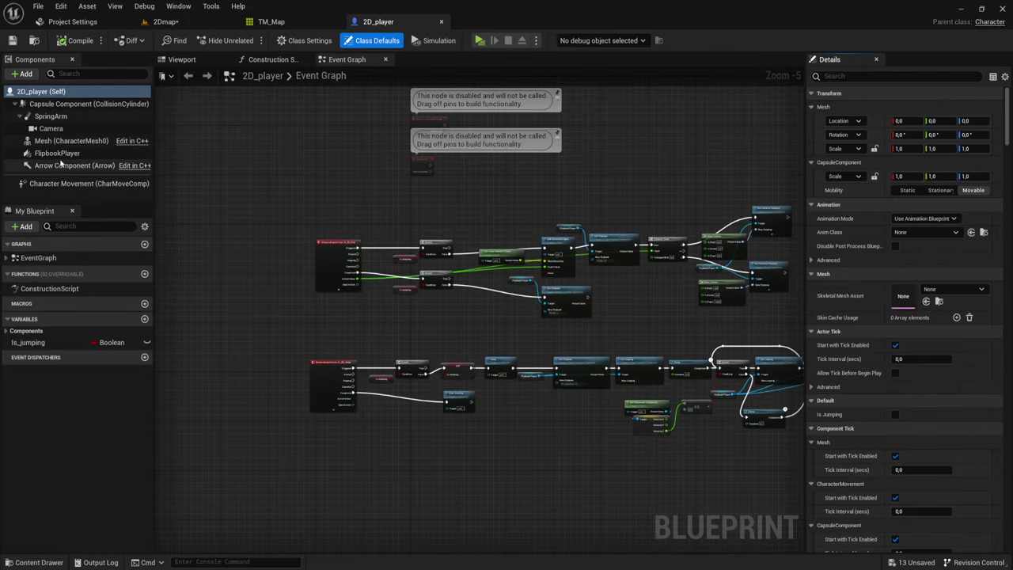
{"action": "left_click", "coordinate": [51, 116]}
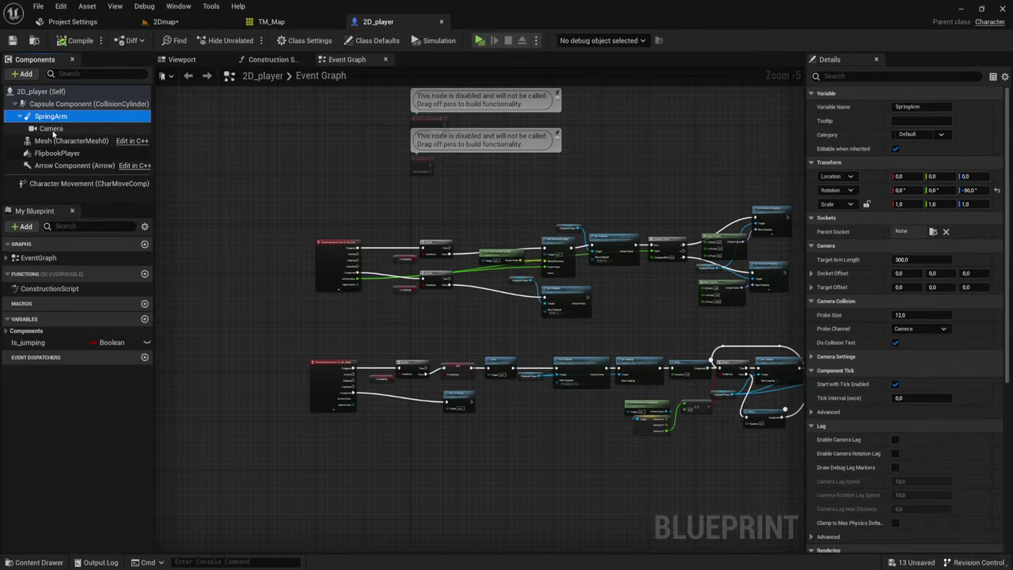
{"action": "left_click", "coordinate": [51, 129]}
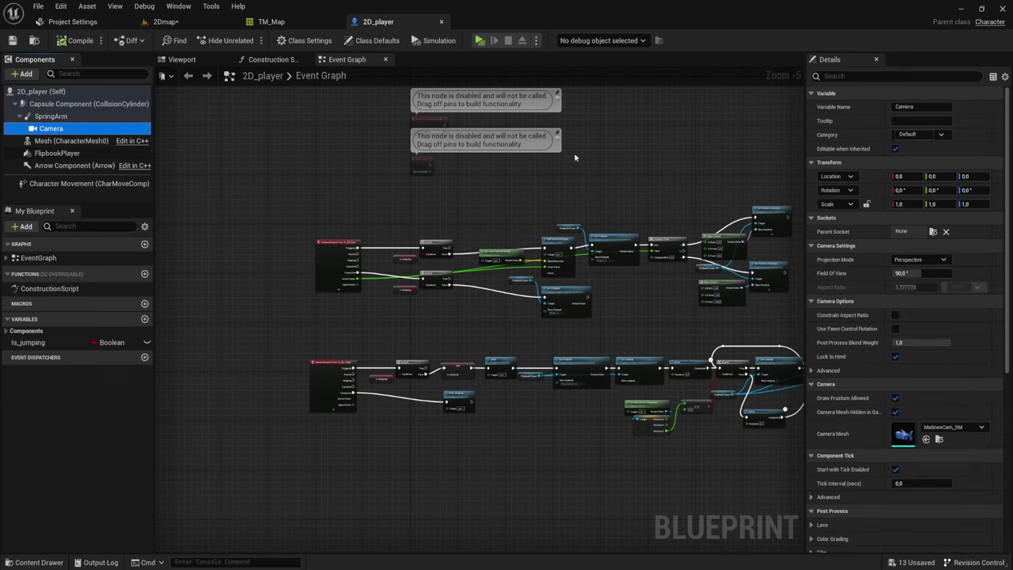
{"action": "left_click", "coordinate": [941, 260]}
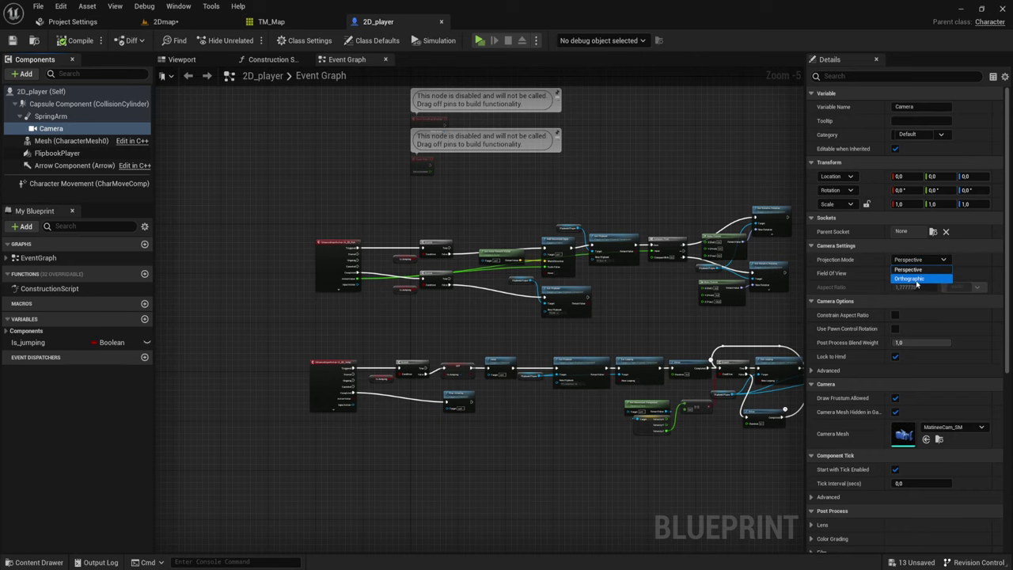
{"action": "left_click", "coordinate": [916, 280]}
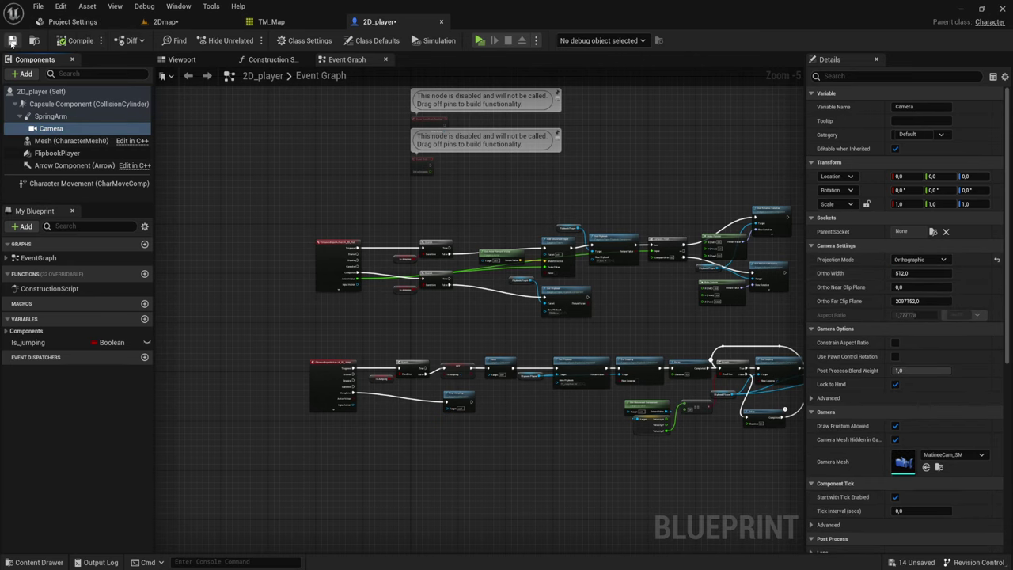
{"action": "left_click", "coordinate": [187, 18]}
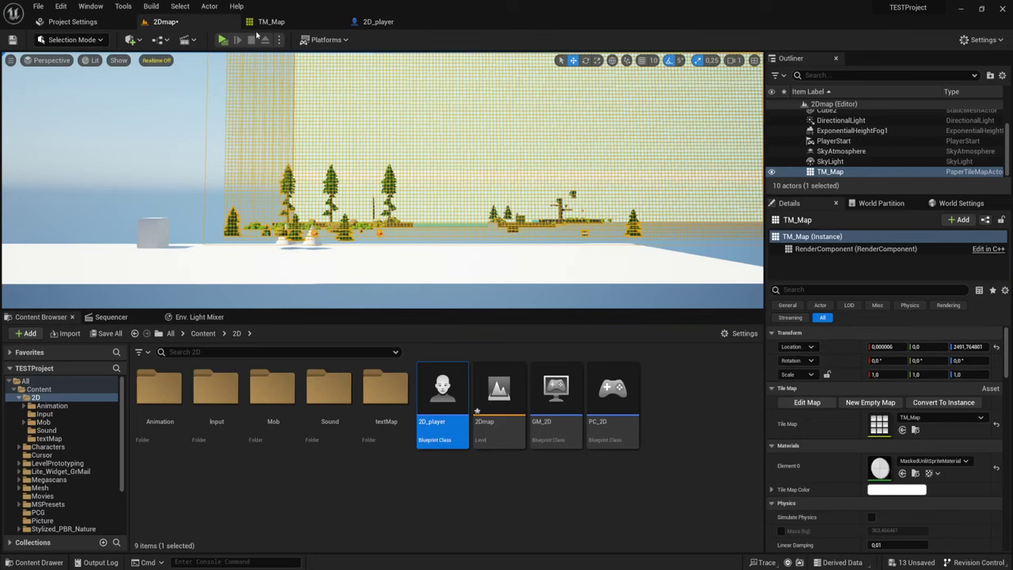
Play-test the level standalone, running the character right and left with D and A.
{"action": "left_click", "coordinate": [223, 40]}
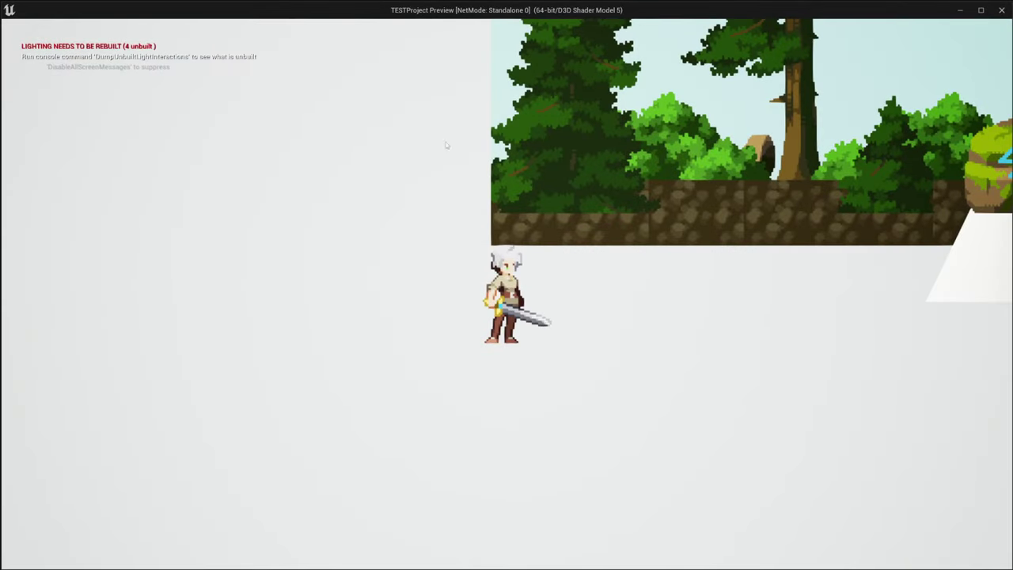
{"action": "key", "text": "d"}
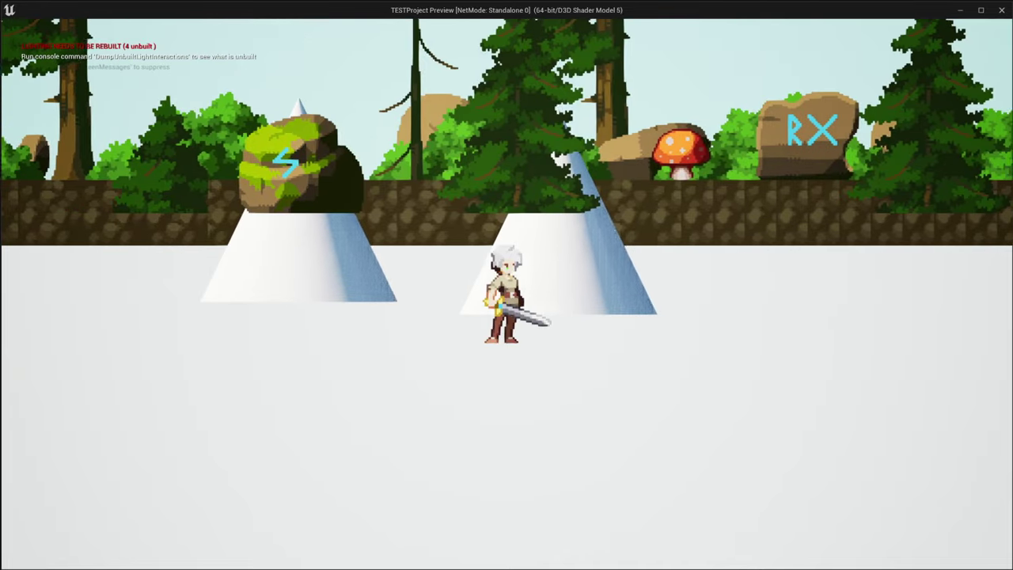
{"action": "key", "text": "d"}
{"action": "key", "text": "d"}
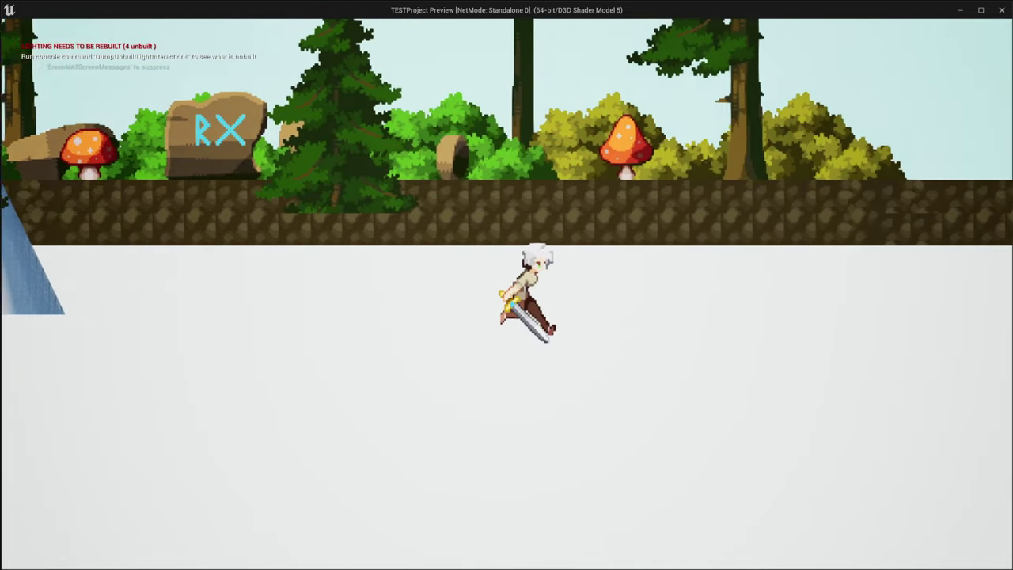
{"action": "key", "text": "a"}
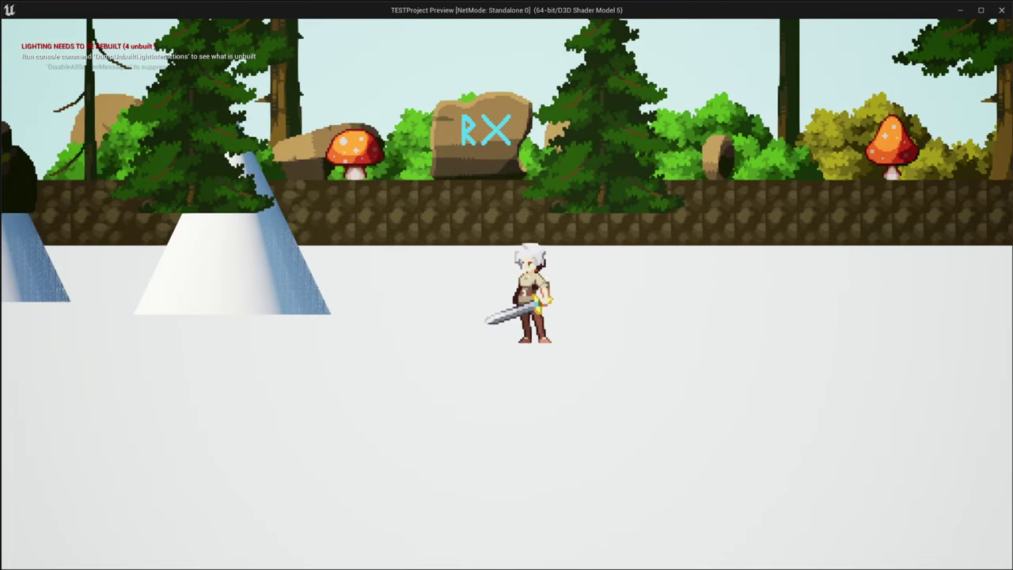
{"action": "key", "text": "Escape"}
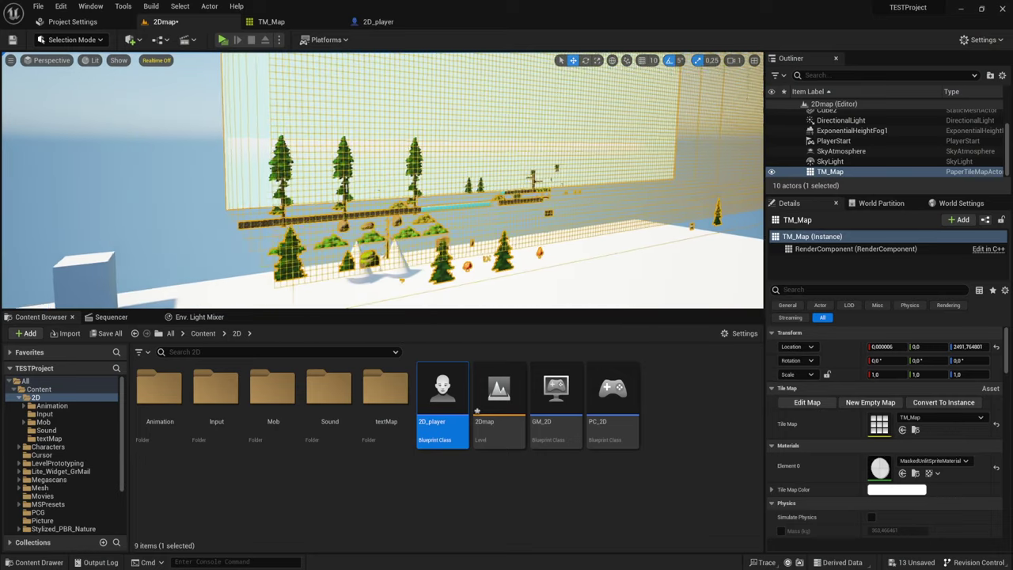
Switch the 2D_player camera to Perspective, save, and play-test the level for comparison.
{"action": "left_click", "coordinate": [386, 22]}
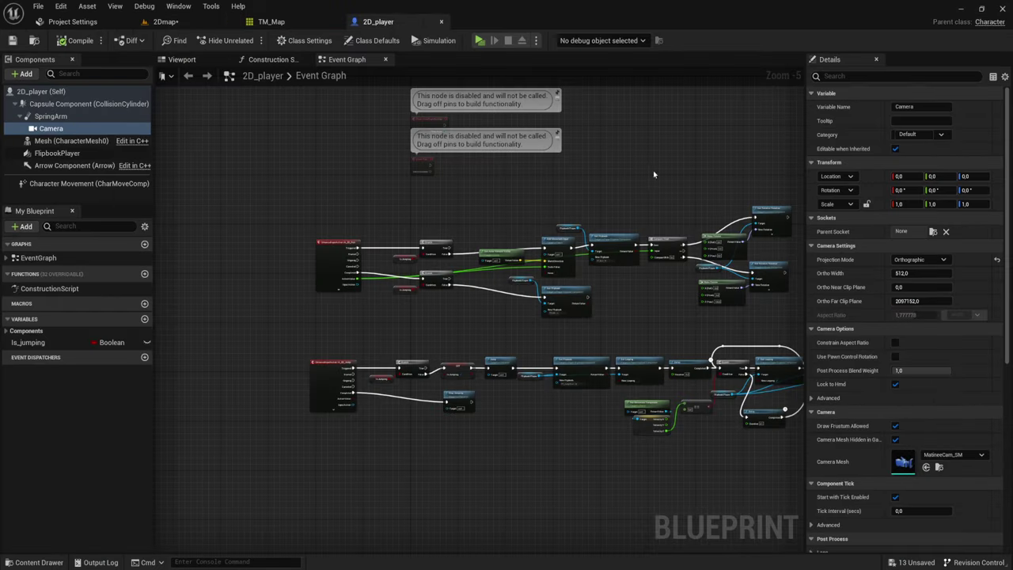
{"action": "left_click", "coordinate": [997, 260]}
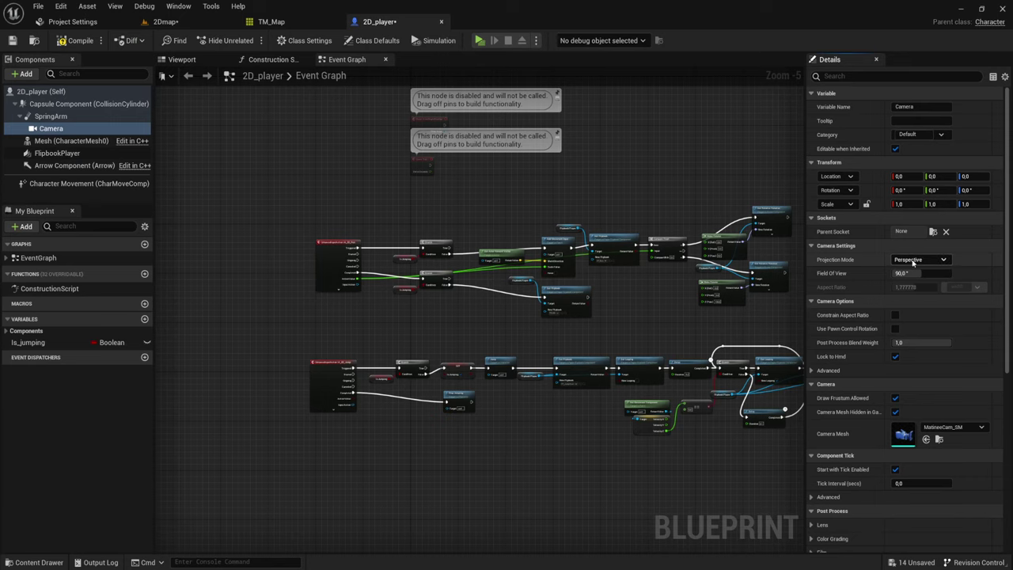
{"action": "left_click", "coordinate": [12, 40]}
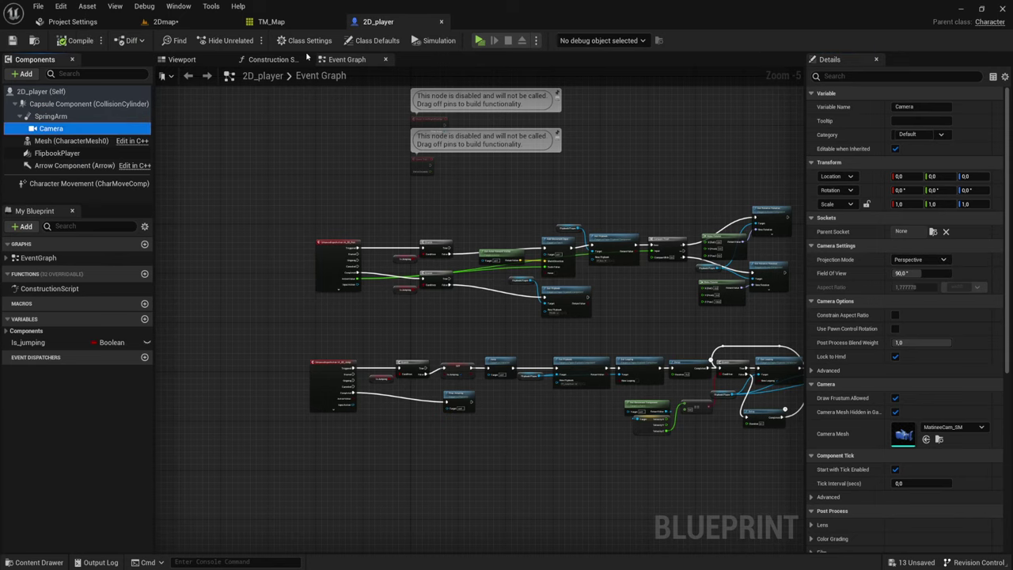
{"action": "left_click", "coordinate": [479, 41]}
{"action": "key", "text": "d"}
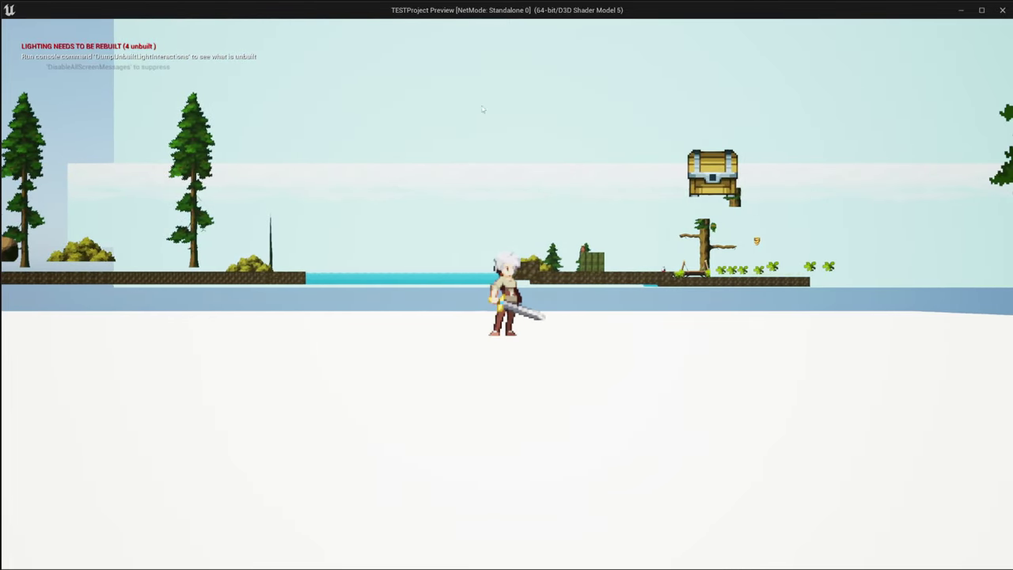
{"action": "key", "text": "Escape"}
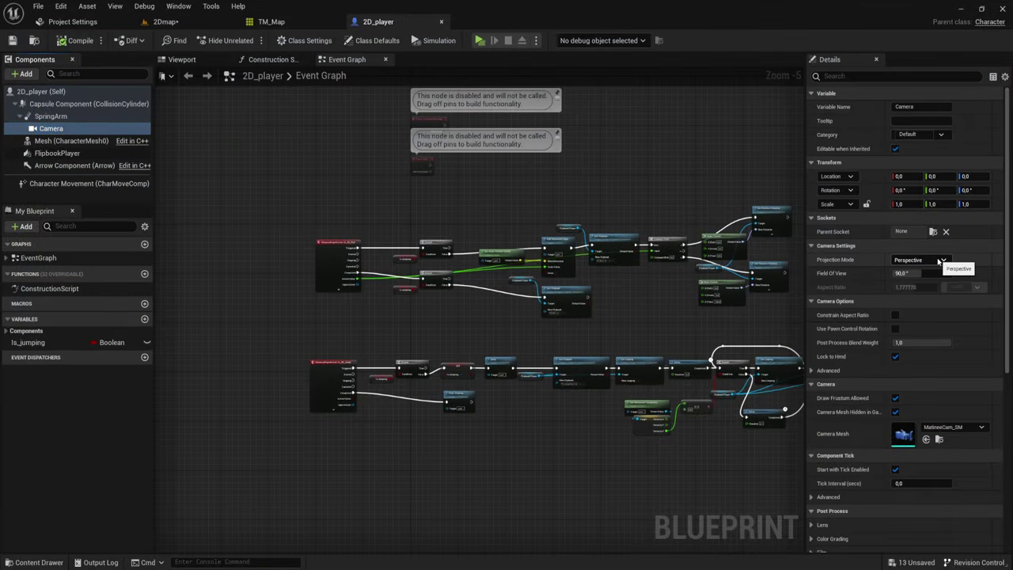
Set the camera back to Orthographic, save the 2D_player blueprint and close it.
{"action": "left_click", "coordinate": [919, 278]}
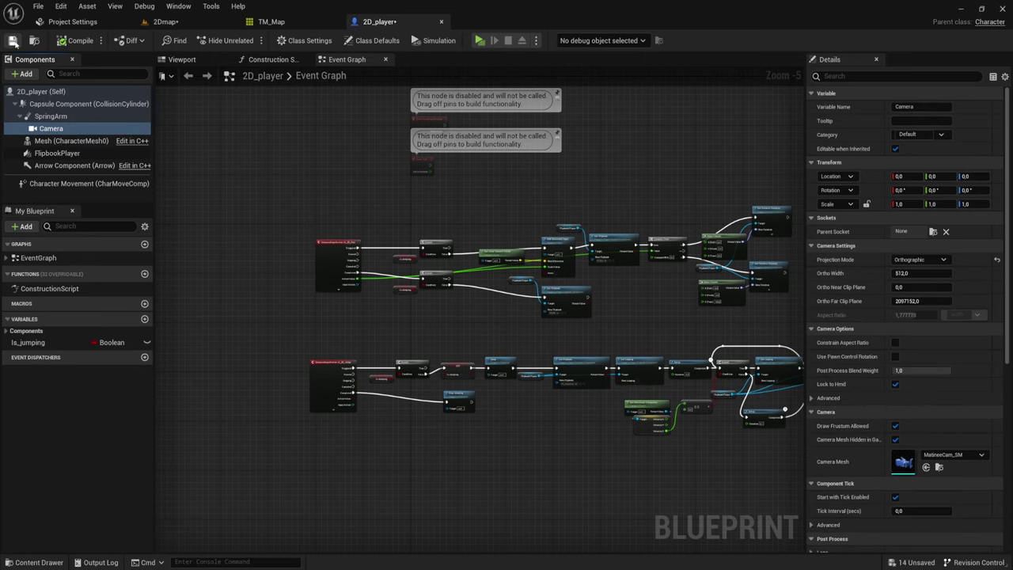
{"action": "left_click", "coordinate": [13, 42]}
{"action": "left_click", "coordinate": [441, 22]}
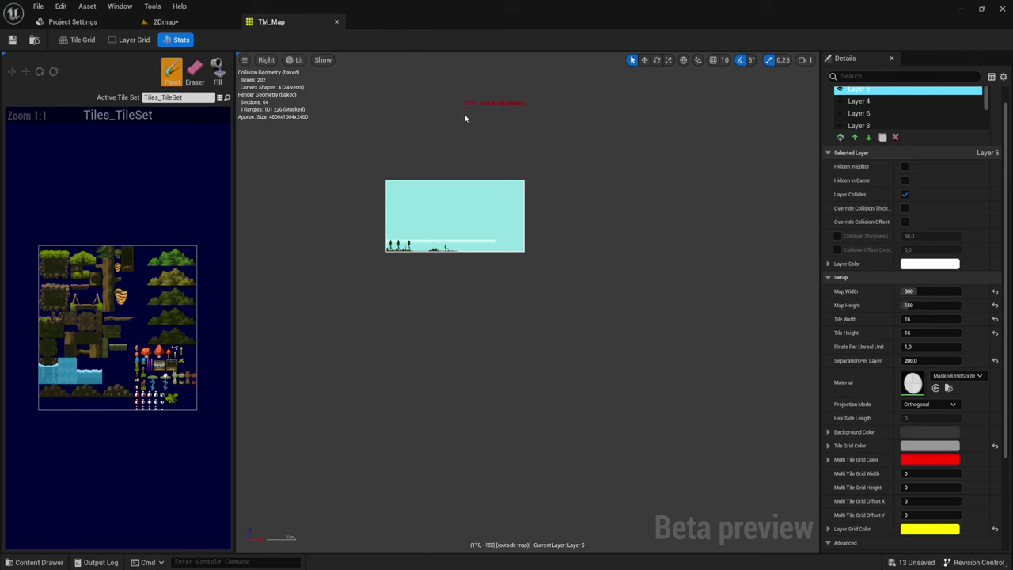
Switch to the 2Dmap level tab.
{"action": "left_click", "coordinate": [190, 23]}
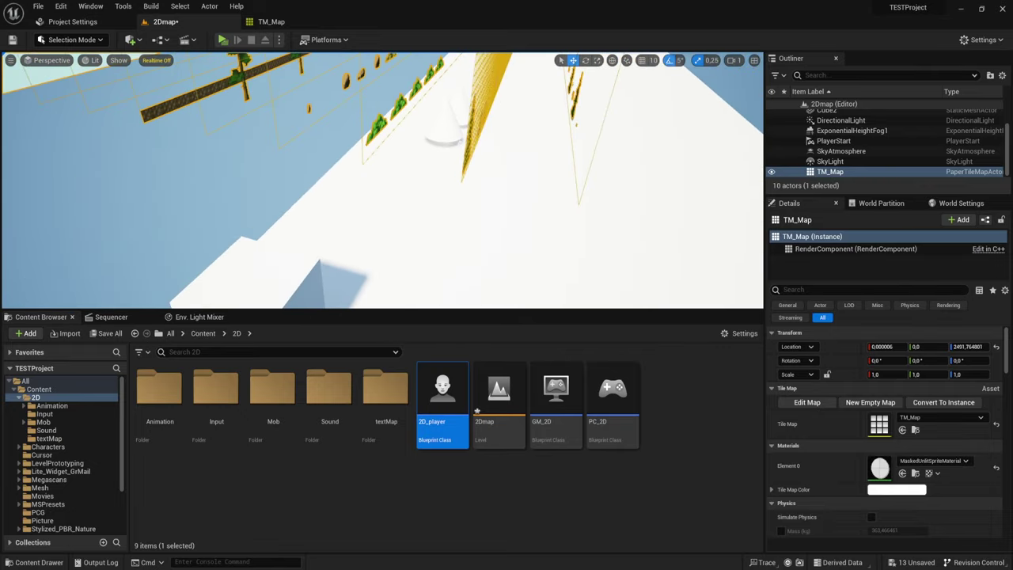
Move the PlayerStart to about Y −1000.9, Z 220.2 beside the log platform and trees.
{"action": "right_click_drag", "start_coordinate": [412, 204], "coordinate": [412, 204]}
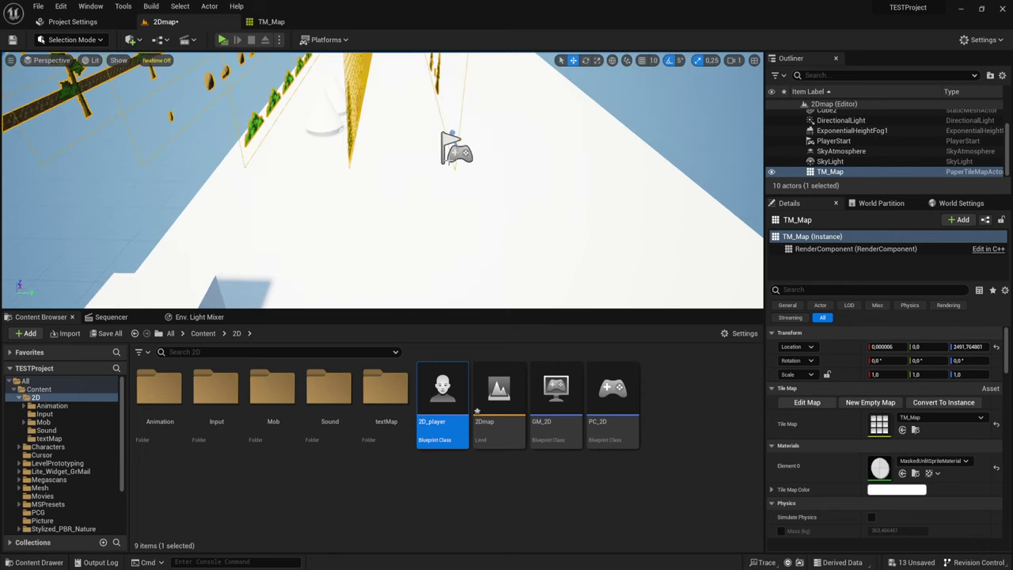
{"action": "left_click", "coordinate": [456, 150]}
{"action": "right_click_drag", "start_coordinate": [496, 166], "coordinate": [504, 168]}
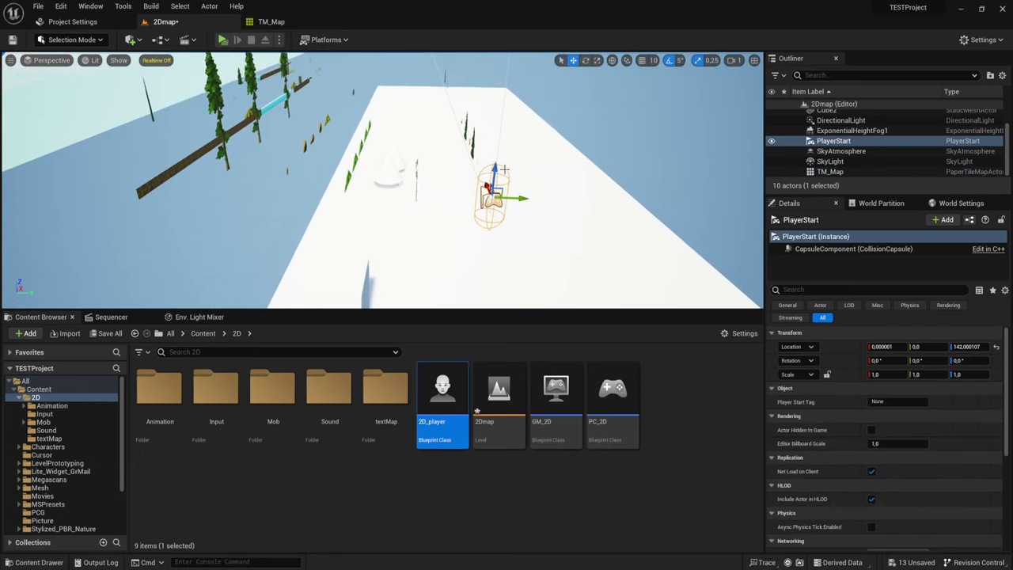
{"action": "right_click_drag", "start_coordinate": [178, 147], "coordinate": [178, 147]}
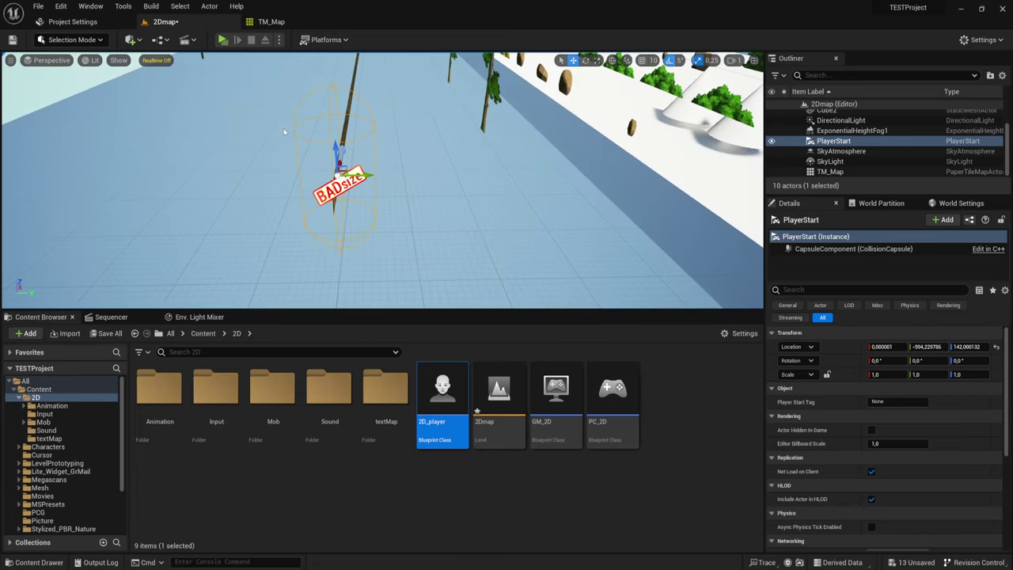
{"action": "right_click_drag", "start_coordinate": [178, 147], "coordinate": [178, 147]}
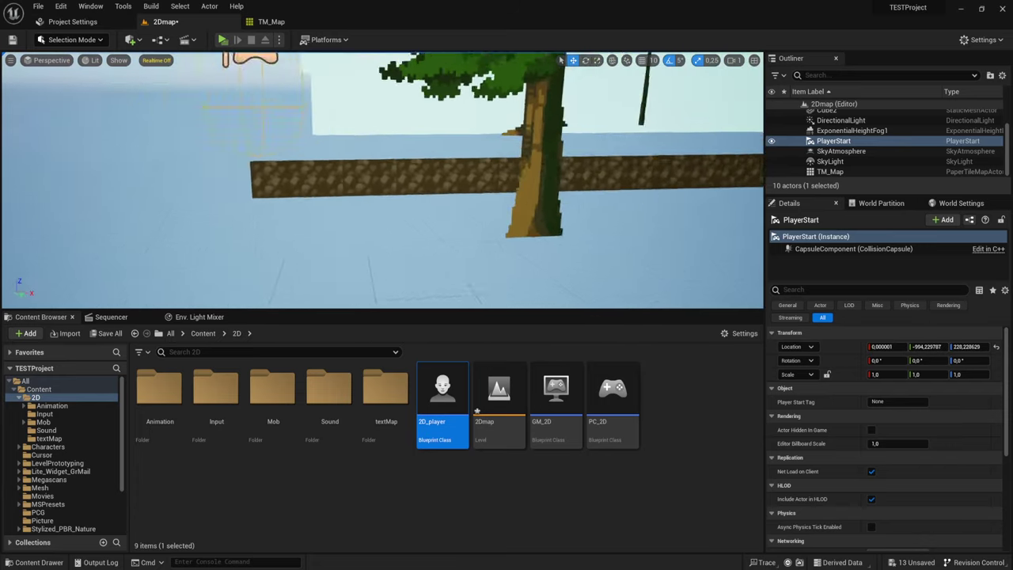
{"action": "right_click_drag", "start_coordinate": [345, 95], "coordinate": [345, 96]}
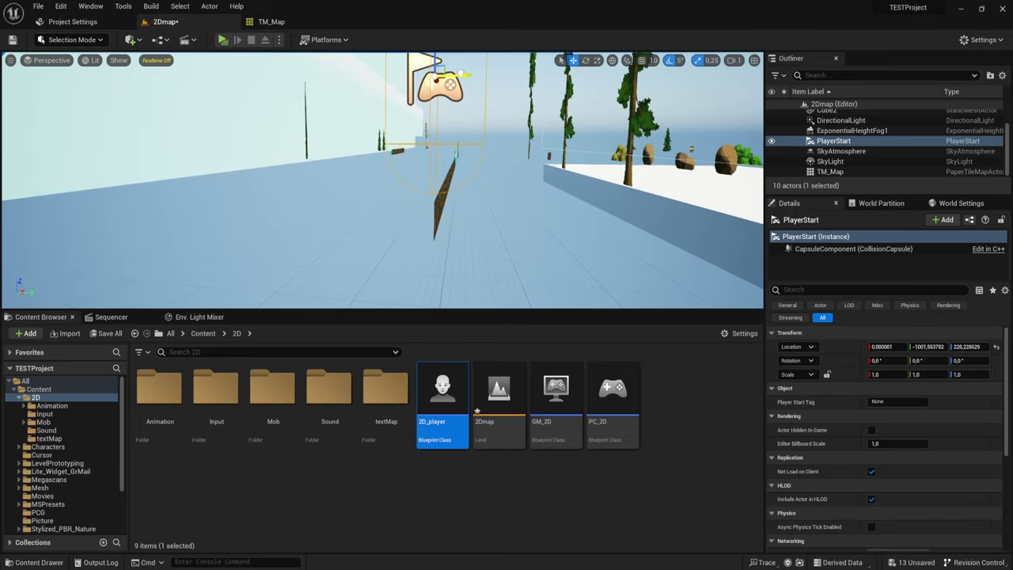
{"action": "right_click_drag", "start_coordinate": [345, 96], "coordinate": [345, 96]}
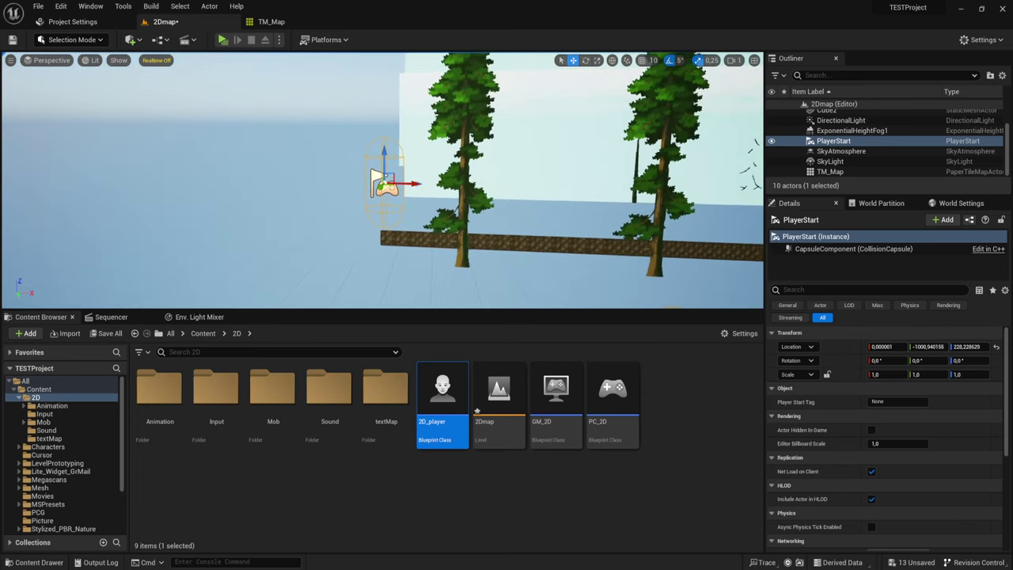
{"action": "key", "text": "alt+p"}
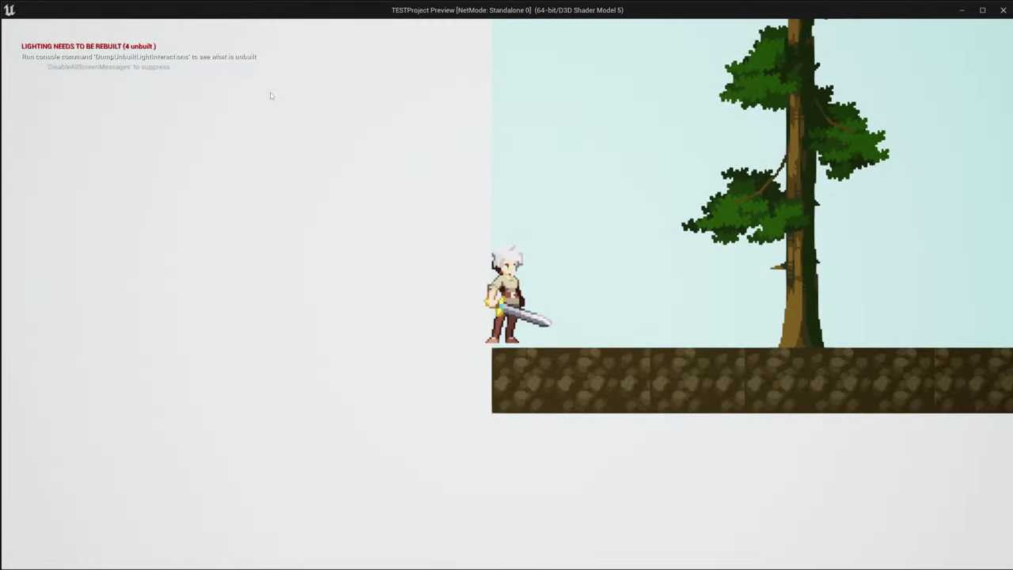
{"action": "key", "text": "d"}
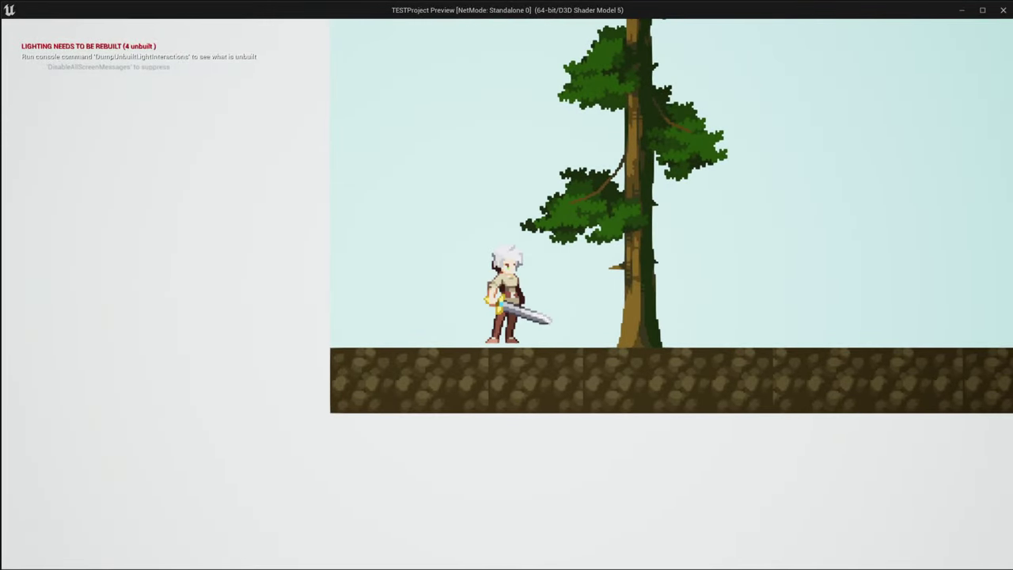
{"action": "key", "text": "d"}
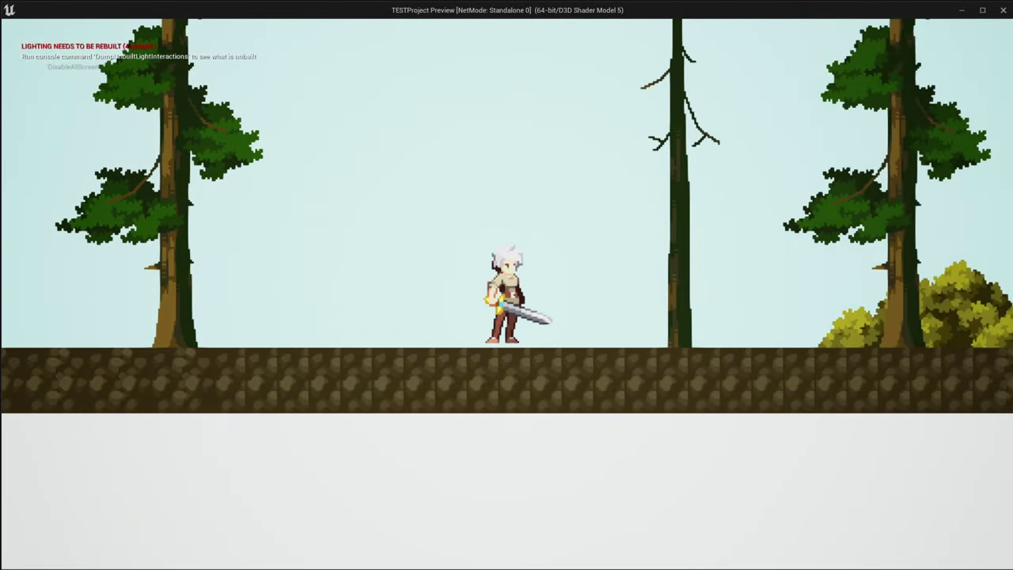
{"action": "key", "text": "d"}
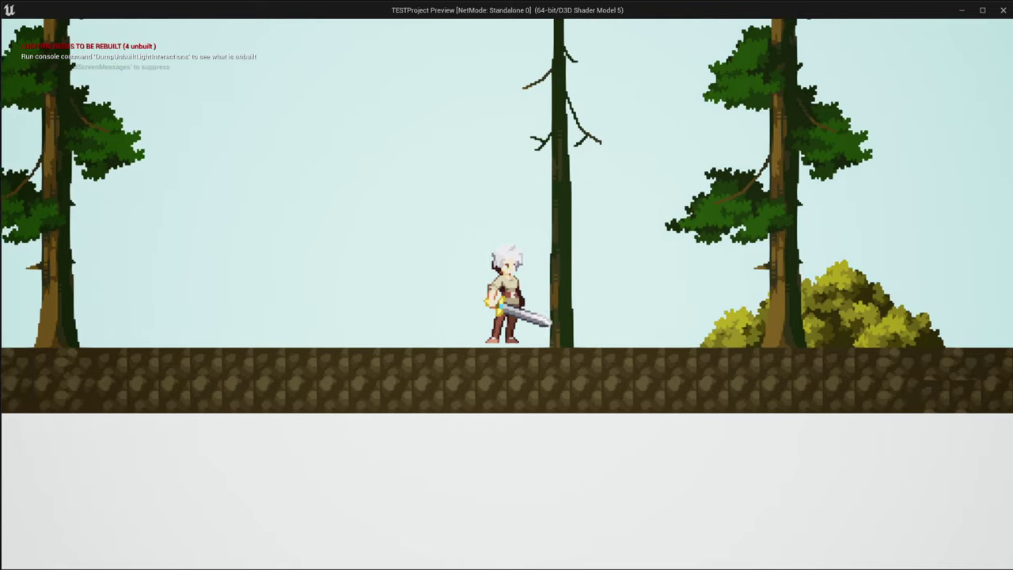
{"action": "key", "text": "a"}
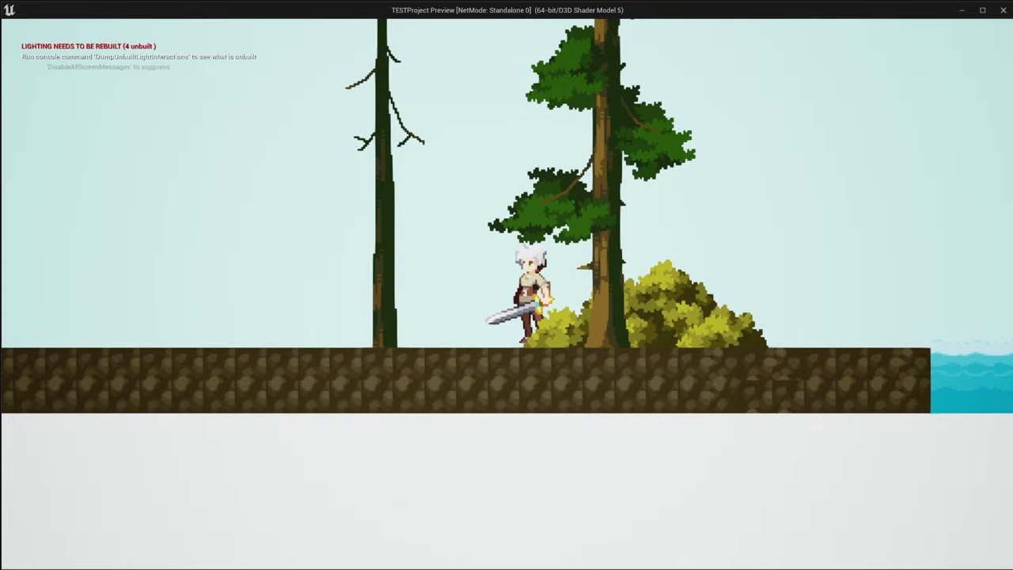
{"action": "key", "text": "d"}
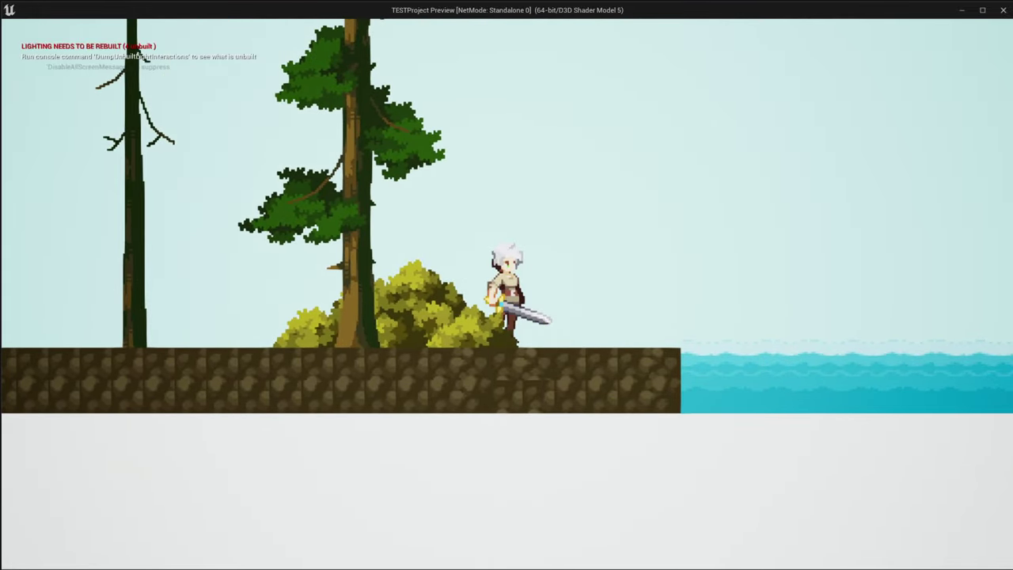
{"action": "key", "text": "d"}
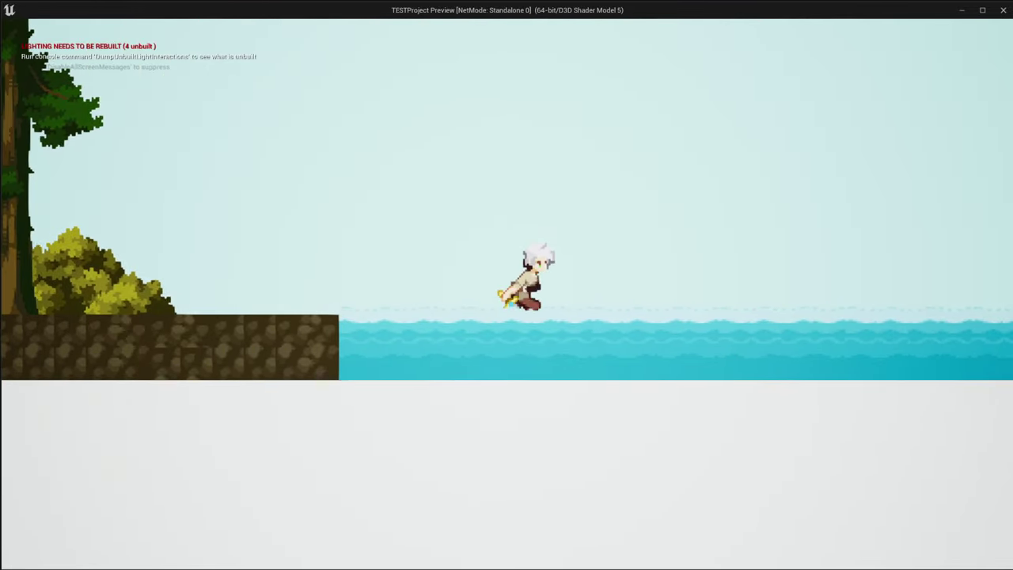
{"action": "key", "text": "Escape"}
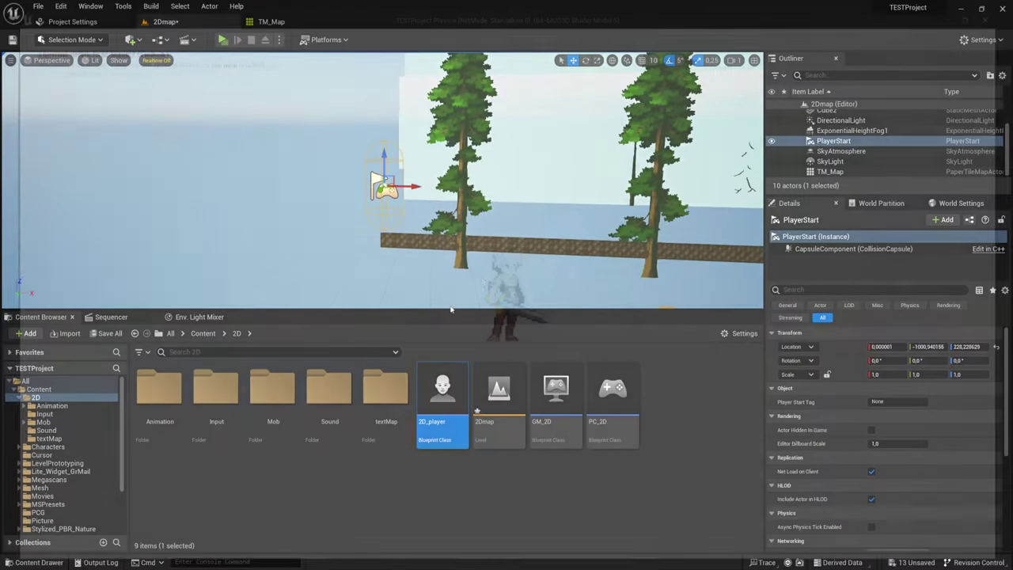
{"action": "right_click_drag", "start_coordinate": [451, 307], "coordinate": [443, 305]}
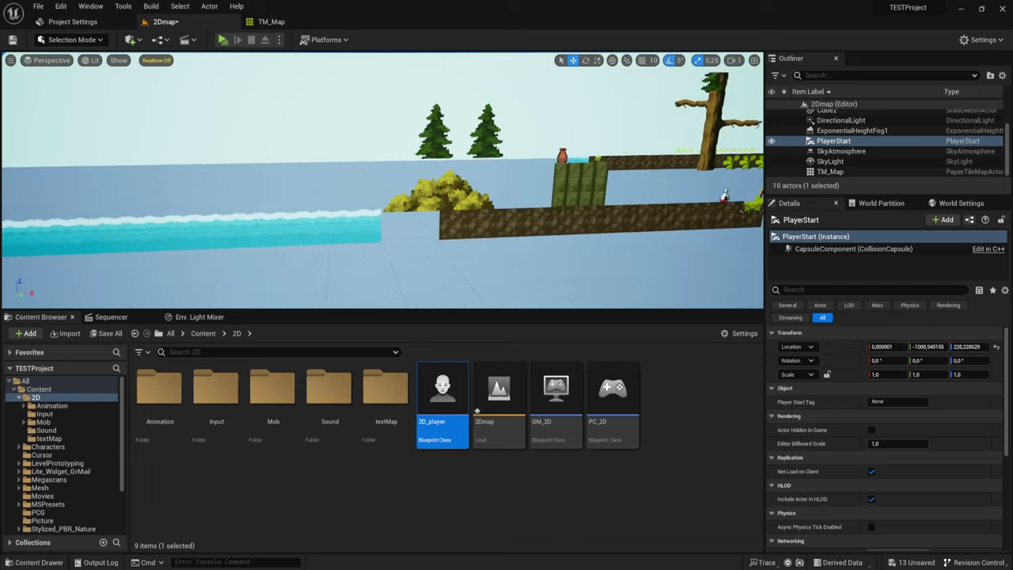
{"action": "right_click_drag", "start_coordinate": [457, 251], "coordinate": [526, 278]}
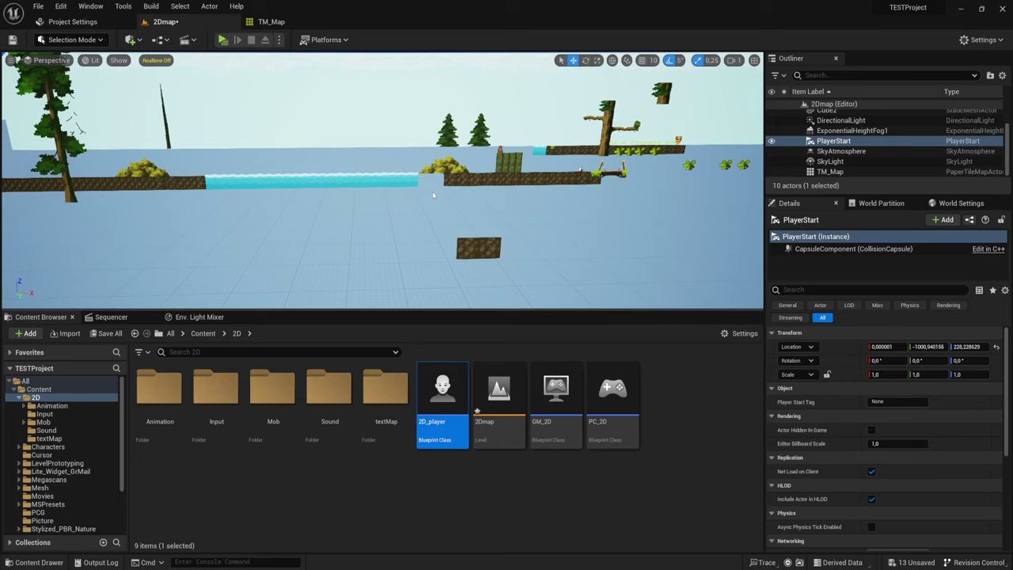
{"action": "mouse_move", "coordinate": [429, 191]}
{"action": "right_mouse_down"}
{"action": "mouse_move", "coordinate": [272, 234]}
{"action": "mouse_move", "coordinate": [363, 220]}
{"action": "right_mouse_up"}
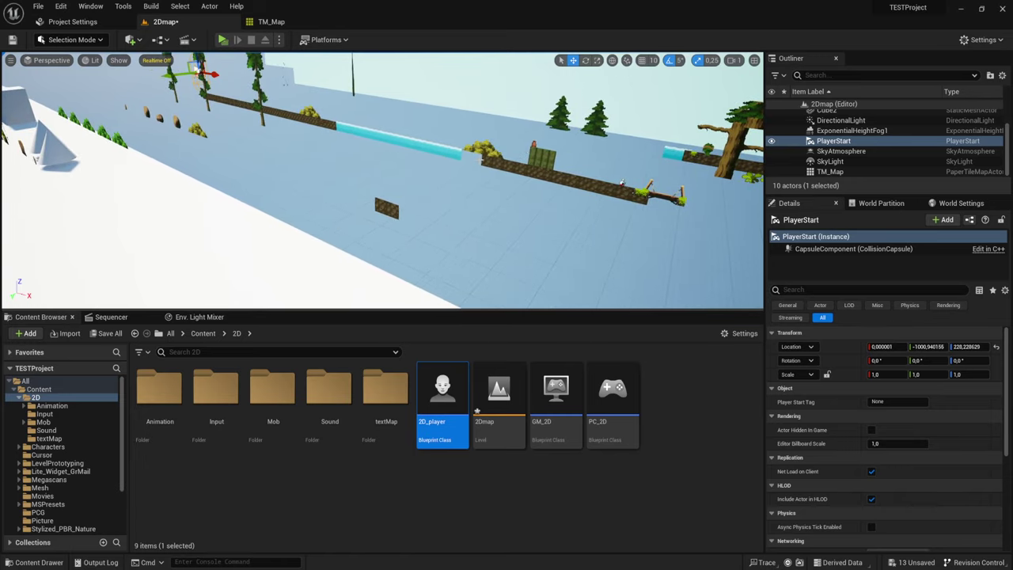
{"action": "right_click_drag", "start_coordinate": [621, 183], "coordinate": [192, 66]}
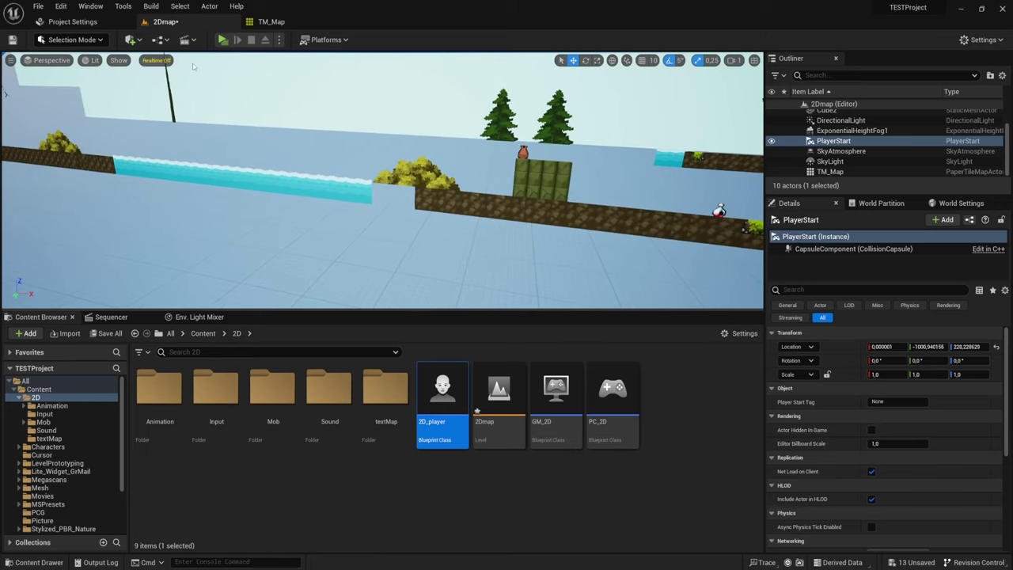
Zoom the TM_Map views and select the dirt tile in the tileset.
{"action": "left_click", "coordinate": [278, 23]}
{"action": "scroll", "coordinate": [411, 247], "scroll_direction": "up", "scroll_amount": 3}
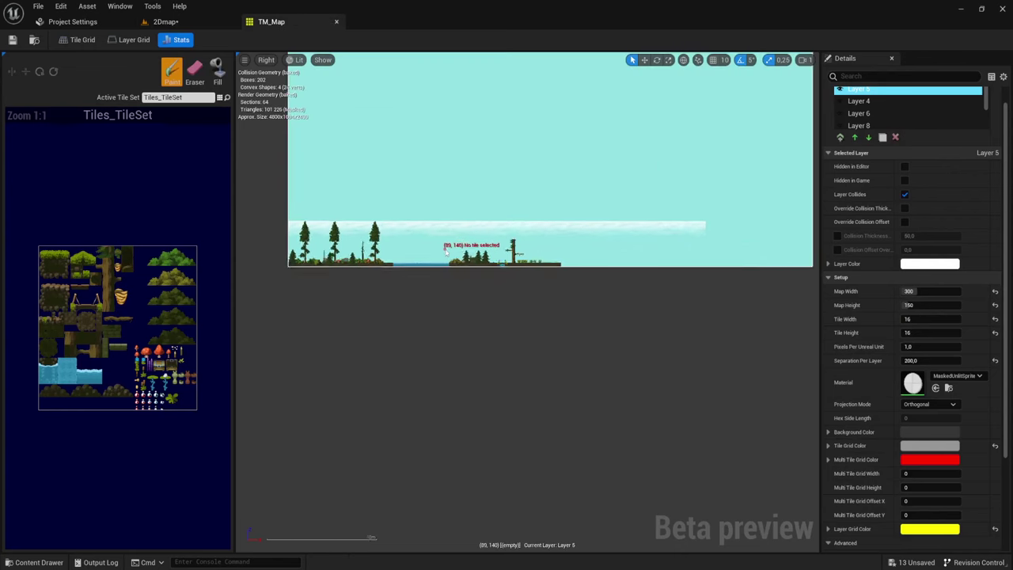
{"action": "scroll", "coordinate": [474, 253], "scroll_direction": "up", "scroll_amount": 2}
{"action": "scroll", "coordinate": [536, 274], "scroll_direction": "up", "scroll_amount": 2}
{"action": "scroll", "coordinate": [488, 259], "scroll_direction": "up", "scroll_amount": 2}
{"action": "scroll", "coordinate": [489, 258], "scroll_direction": "down", "scroll_amount": 2}
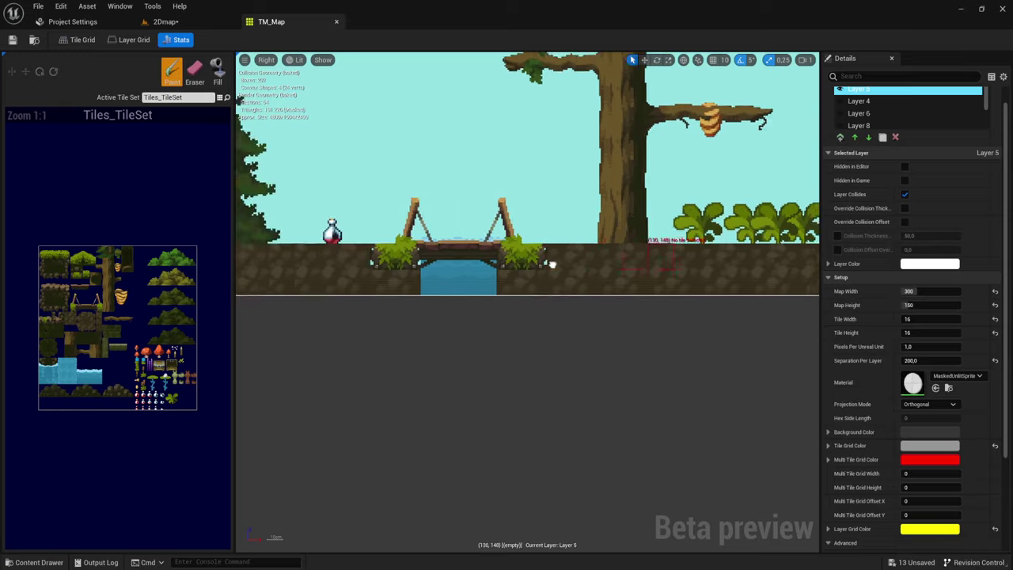
{"action": "scroll", "coordinate": [507, 261], "scroll_direction": "down", "scroll_amount": 2}
{"action": "scroll", "coordinate": [515, 266], "scroll_direction": "down", "scroll_amount": 2}
{"action": "scroll", "coordinate": [374, 277], "scroll_direction": "down", "scroll_amount": 2}
{"action": "right_click_drag", "start_coordinate": [375, 277], "coordinate": [413, 278]}
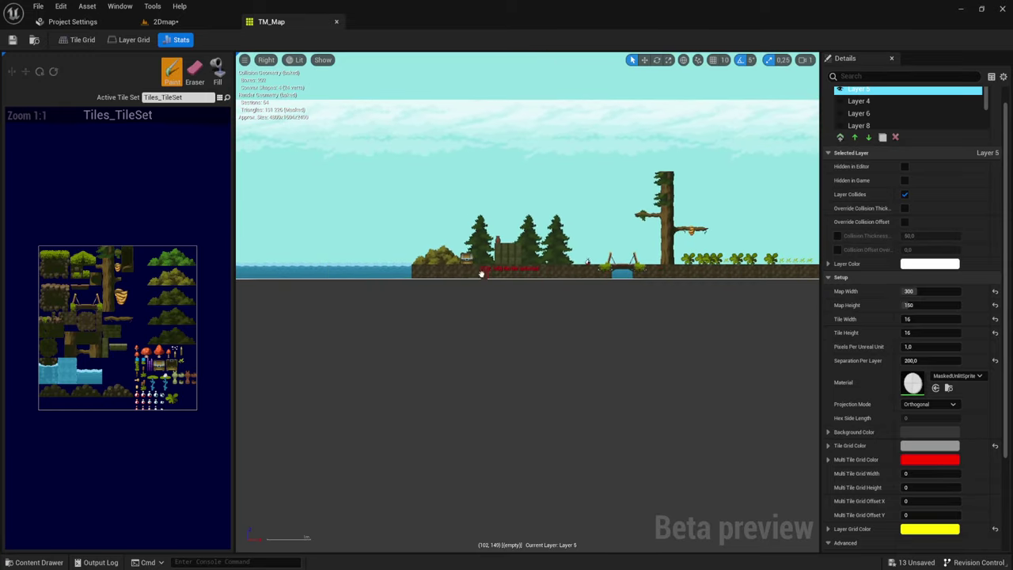
{"action": "scroll", "coordinate": [429, 292], "scroll_direction": "up", "scroll_amount": 1}
{"action": "scroll", "coordinate": [429, 291], "scroll_direction": "up", "scroll_amount": 2}
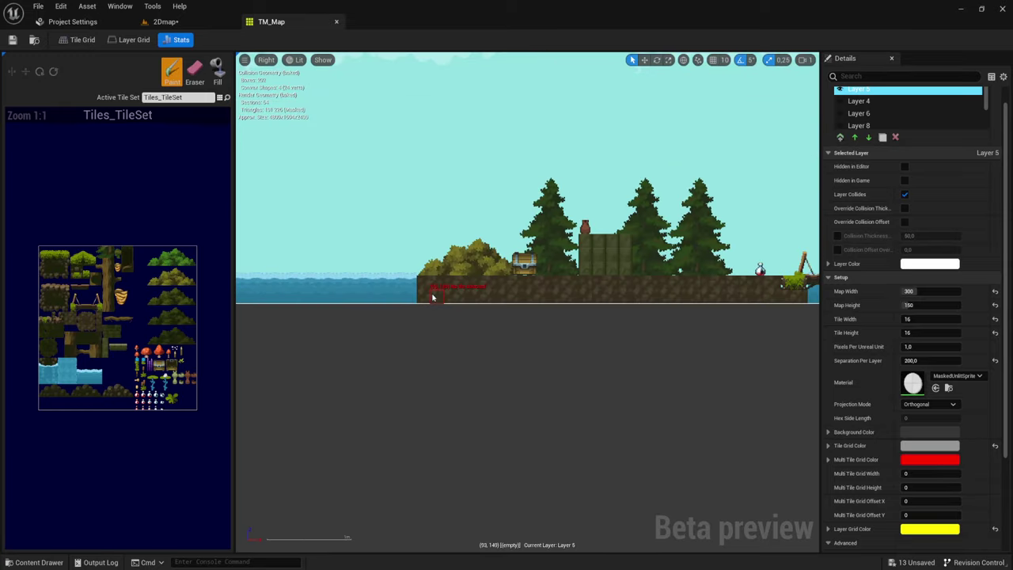
{"action": "scroll", "coordinate": [433, 297], "scroll_direction": "up", "scroll_amount": 2}
{"action": "scroll", "coordinate": [69, 325], "scroll_direction": "up", "scroll_amount": 5}
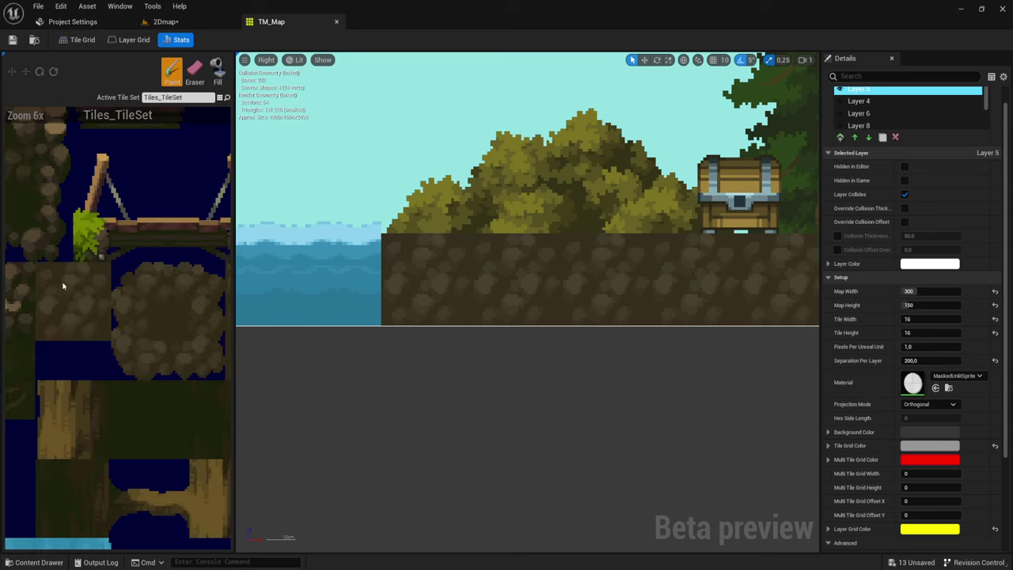
{"action": "left_click", "coordinate": [90, 329]}
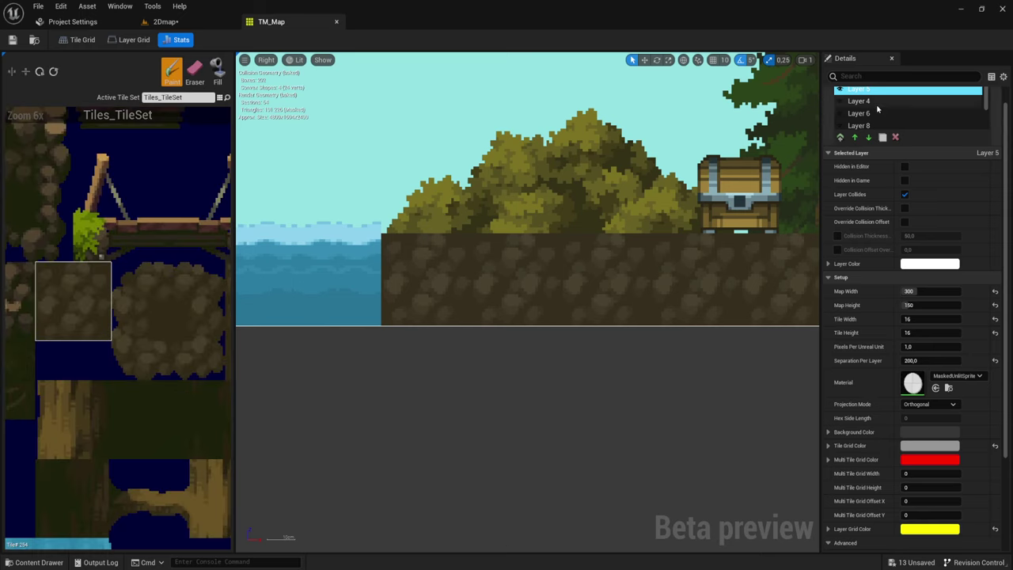
{"action": "scroll", "coordinate": [877, 111], "scroll_direction": "down", "scroll_amount": 3}
{"action": "scroll", "coordinate": [877, 126], "scroll_direction": "down", "scroll_amount": 2}
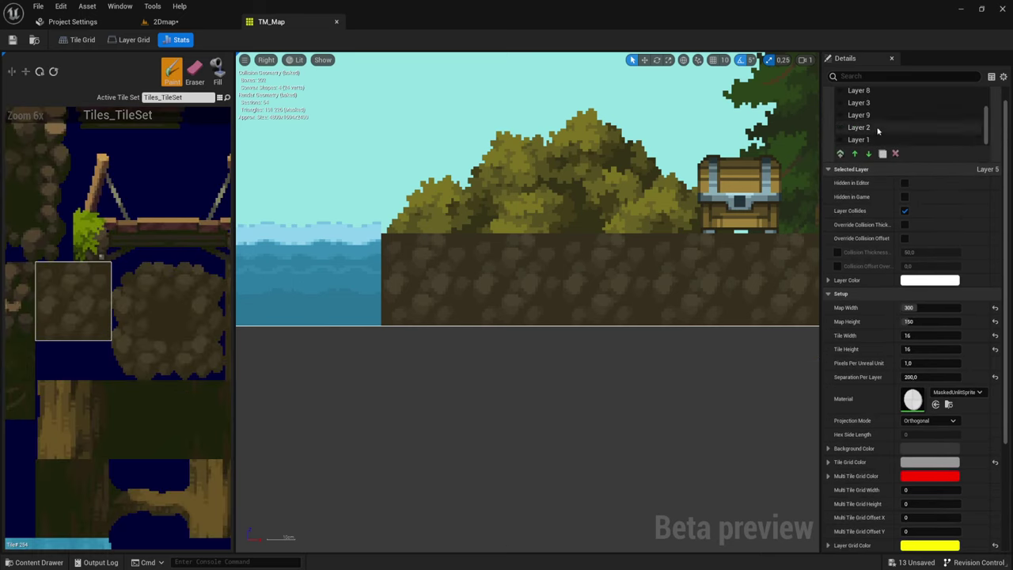
Toggle Layers 2, 1 and 3 off and on to check trees, sky and ground, then save.
{"action": "left_click", "coordinate": [841, 128]}
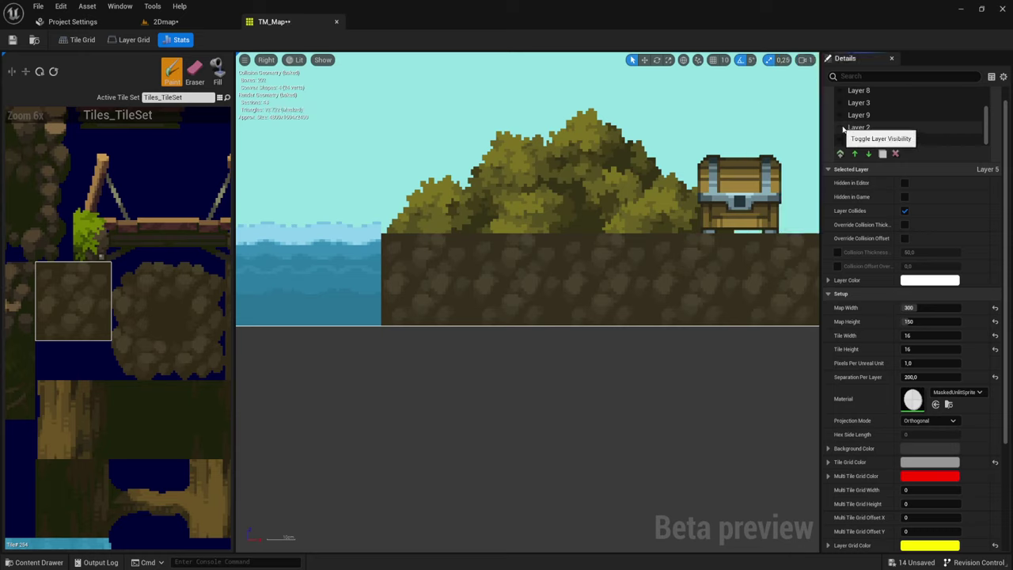
{"action": "left_click", "coordinate": [841, 128]}
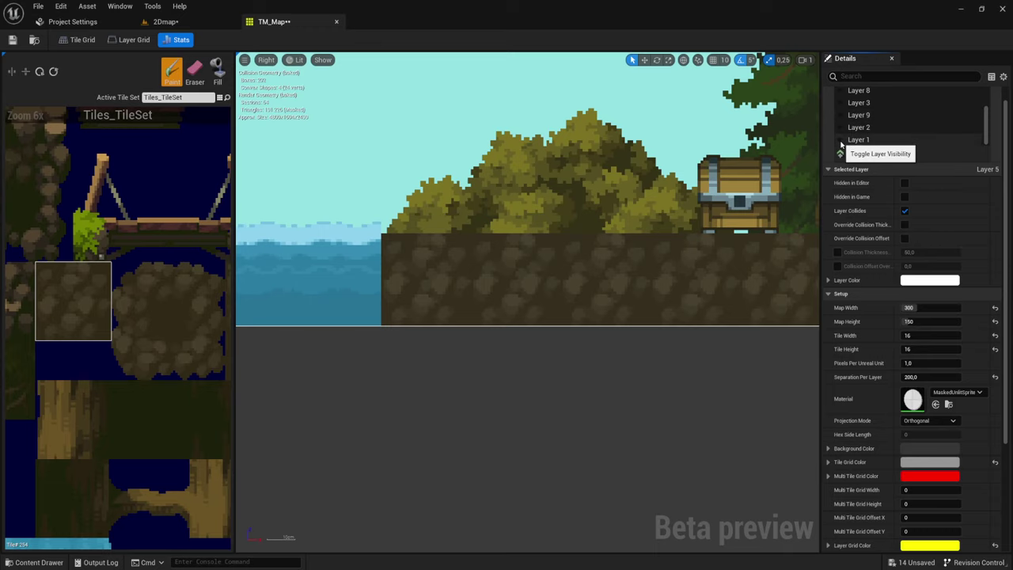
{"action": "left_click", "coordinate": [841, 141]}
{"action": "left_click", "coordinate": [842, 141]}
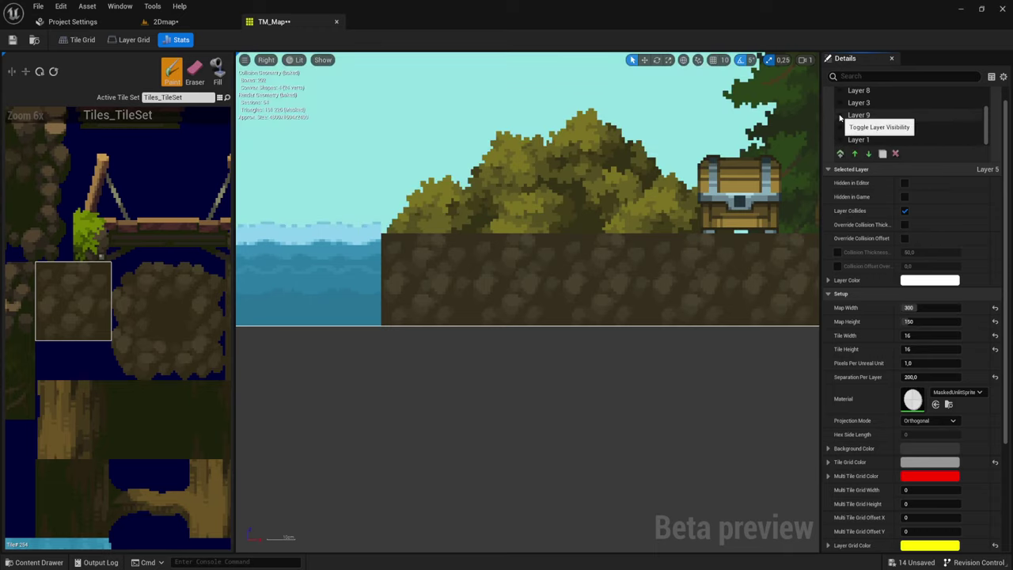
{"action": "left_click", "coordinate": [841, 104]}
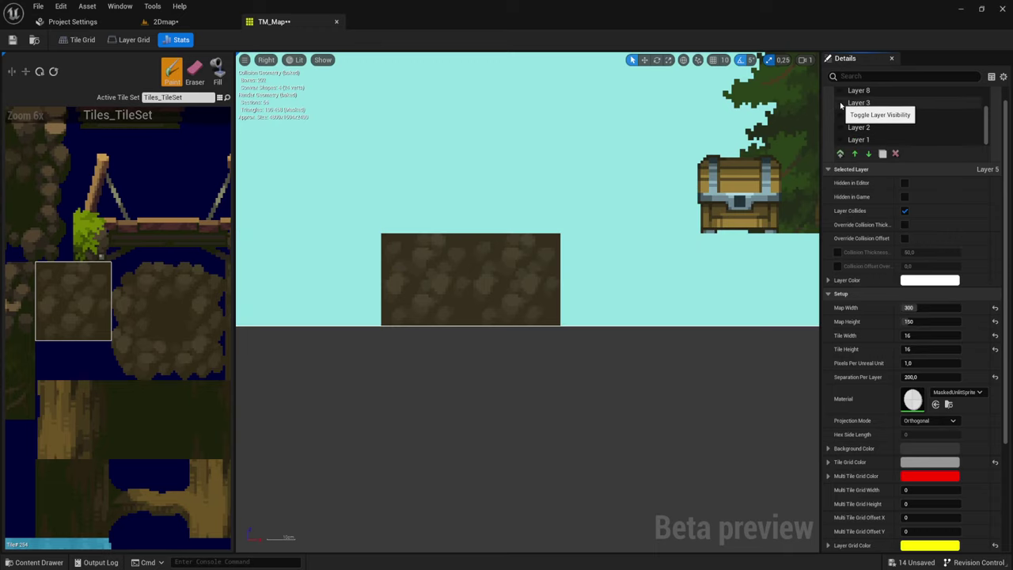
{"action": "left_click", "coordinate": [841, 103]}
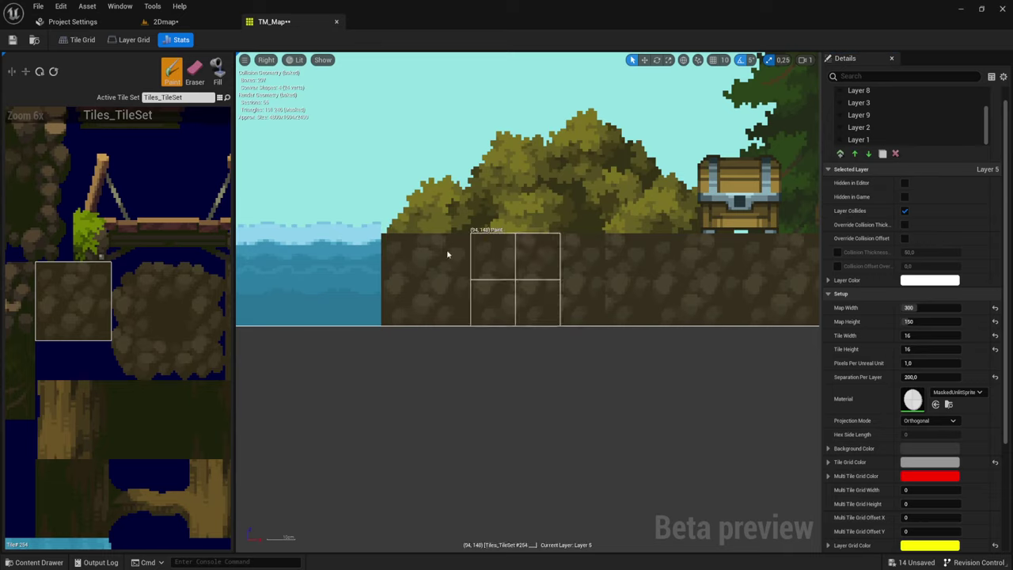
{"action": "left_click", "coordinate": [12, 42]}
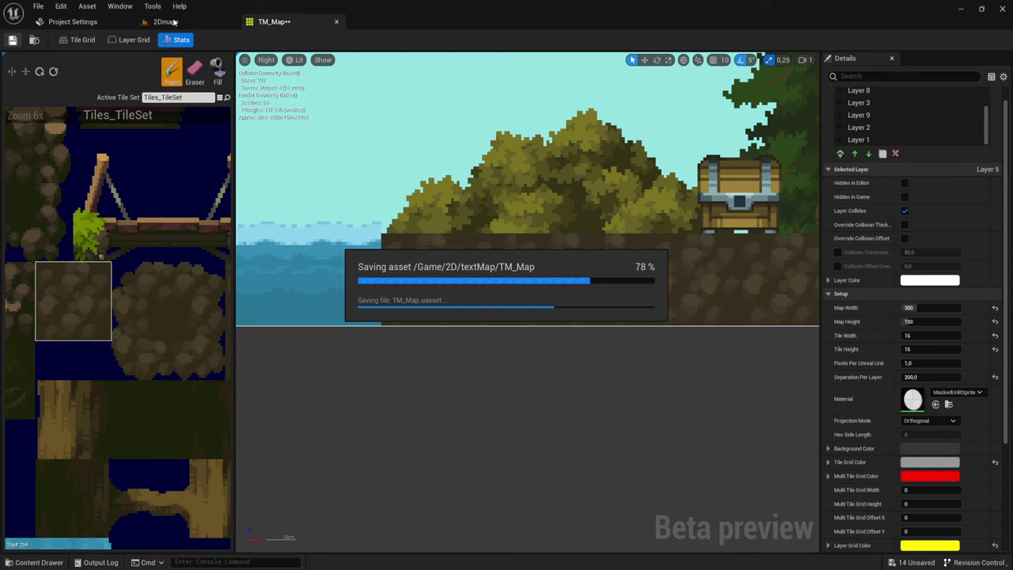
Start a standalone play-test from 2Dmap and run right, jumping over the water.
{"action": "left_click", "coordinate": [167, 21]}
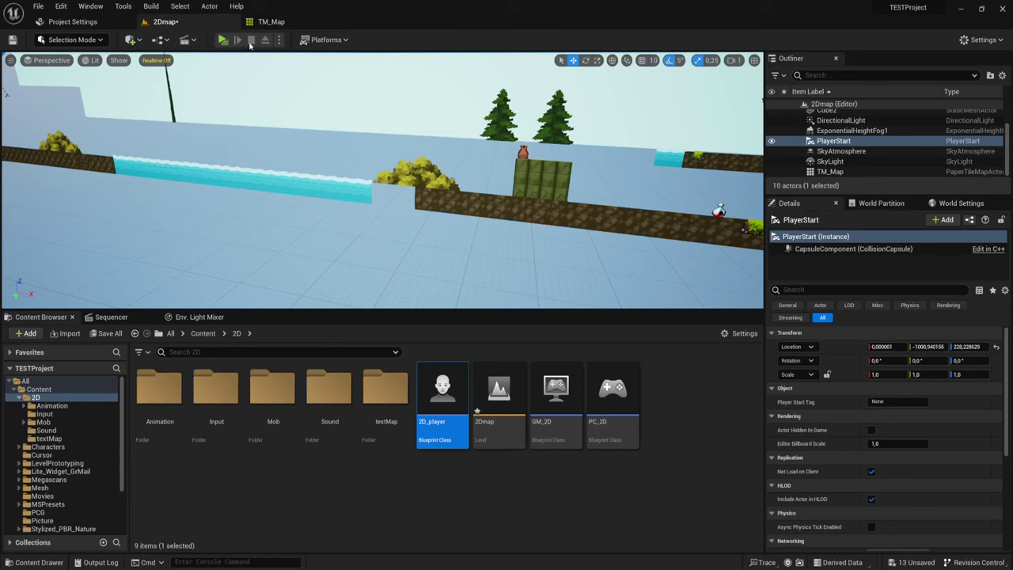
{"action": "left_click", "coordinate": [223, 40]}
{"action": "key", "text": "d"}
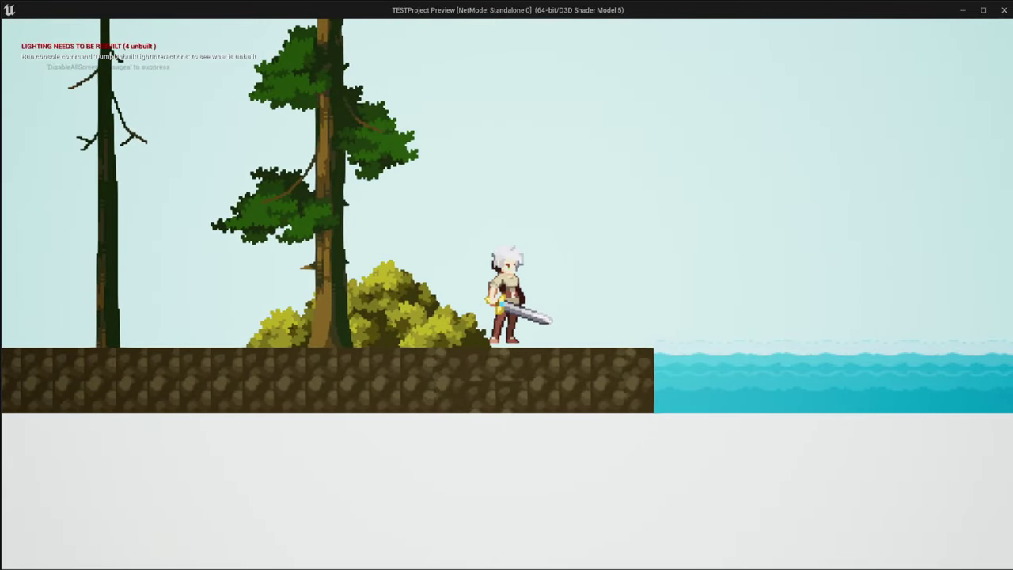
{"action": "key", "text": "space"}
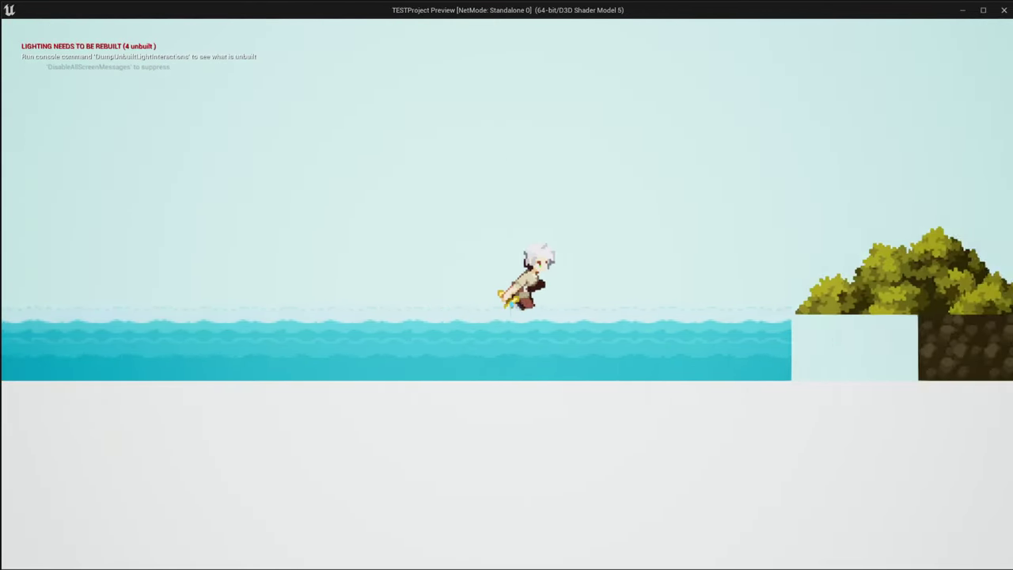
{"action": "key", "text": "j"}
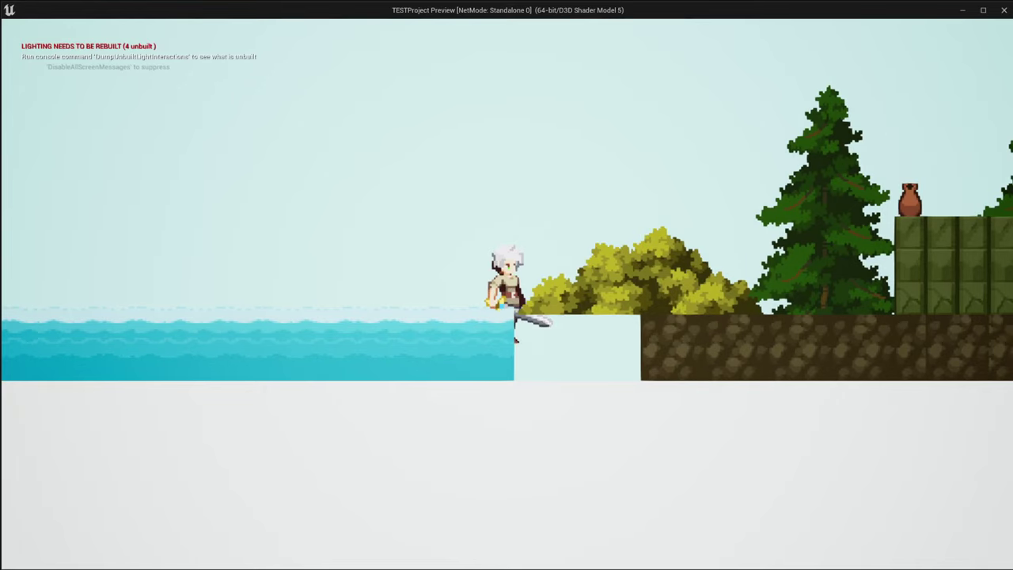
{"action": "key", "text": "a"}
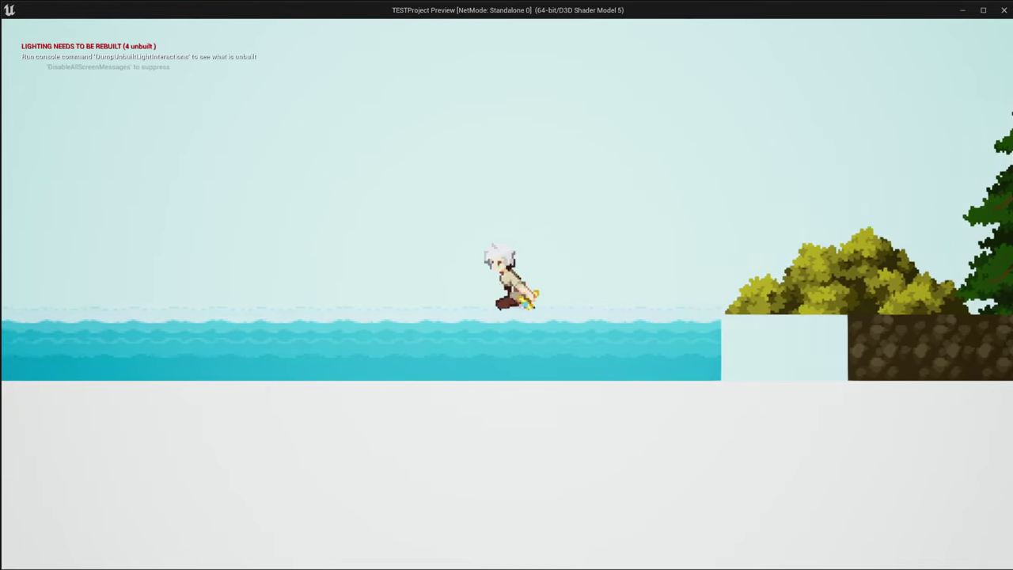
{"action": "key", "text": "d"}
{"action": "key", "text": "d"}
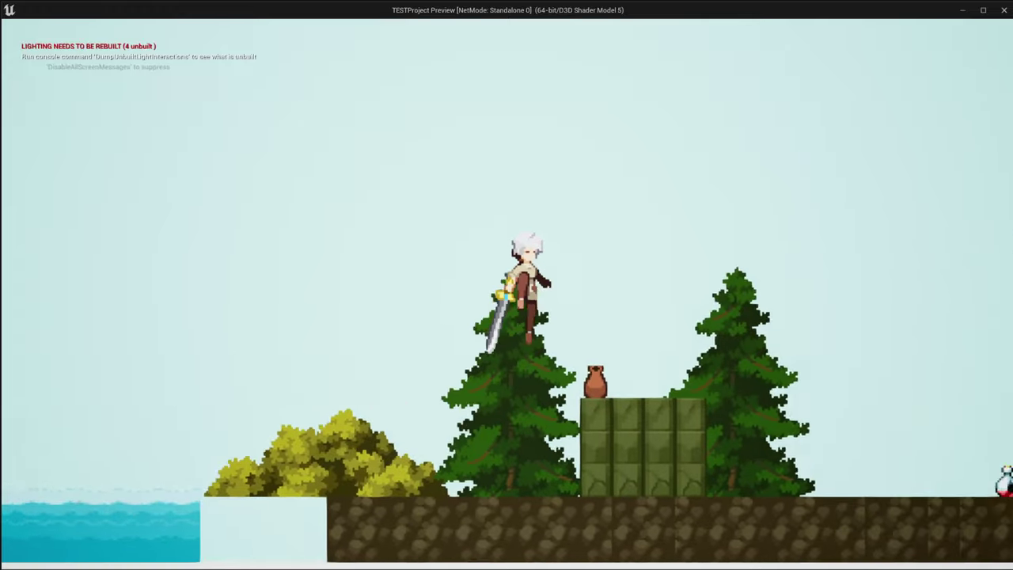
{"action": "key", "text": "a"}
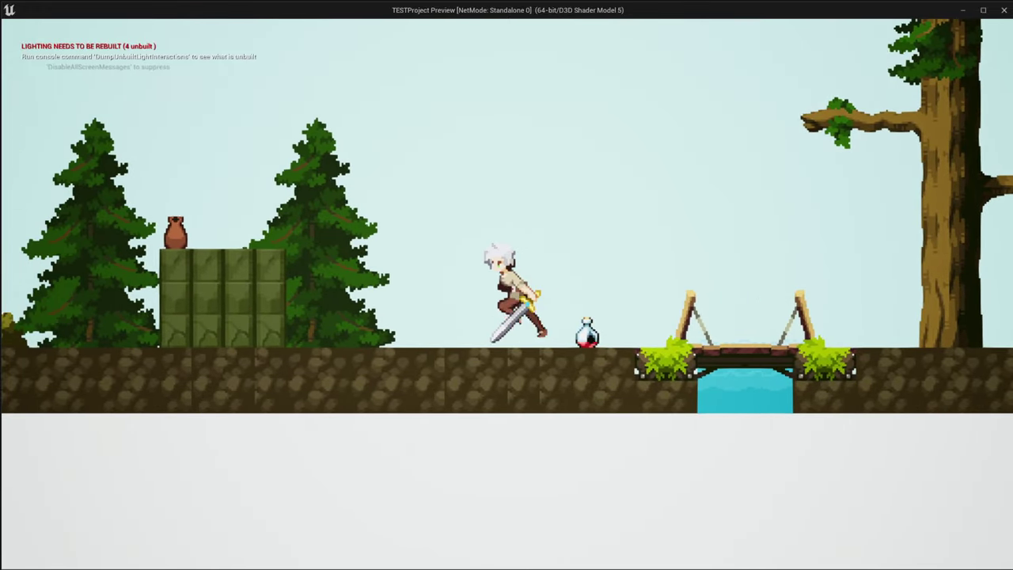
{"action": "key", "text": "space"}
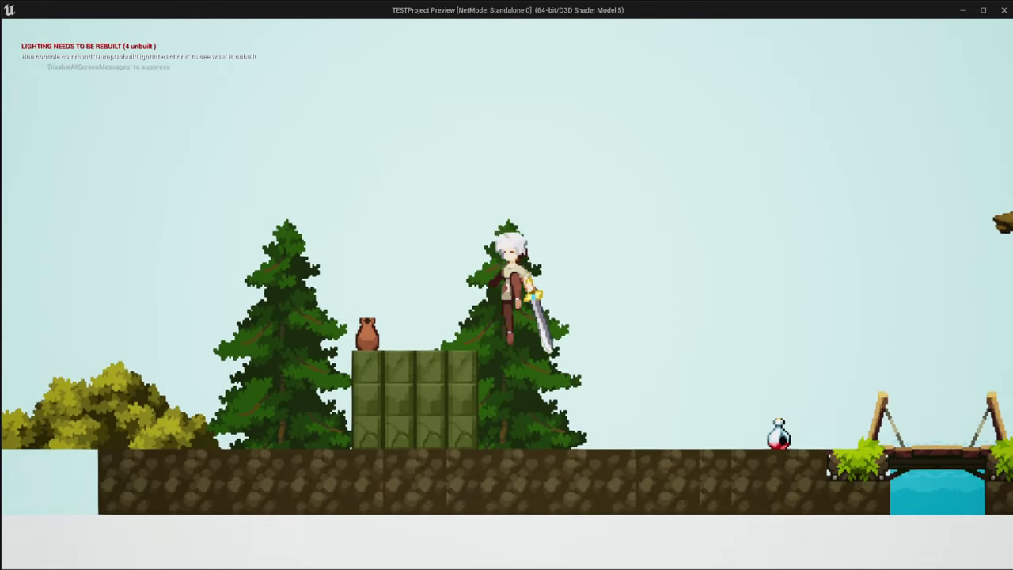
{"action": "key", "text": "space"}
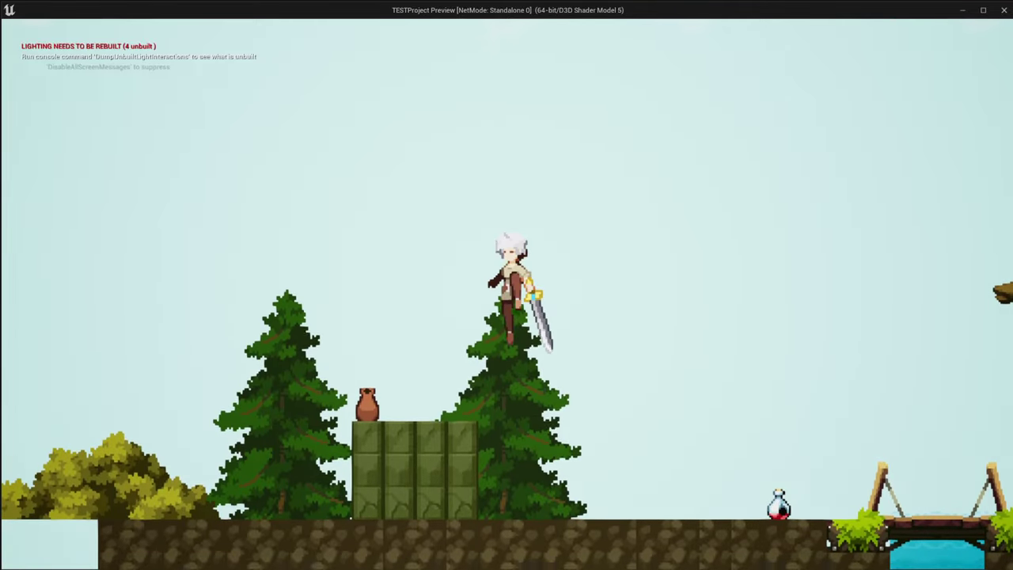
{"action": "key", "text": "space"}
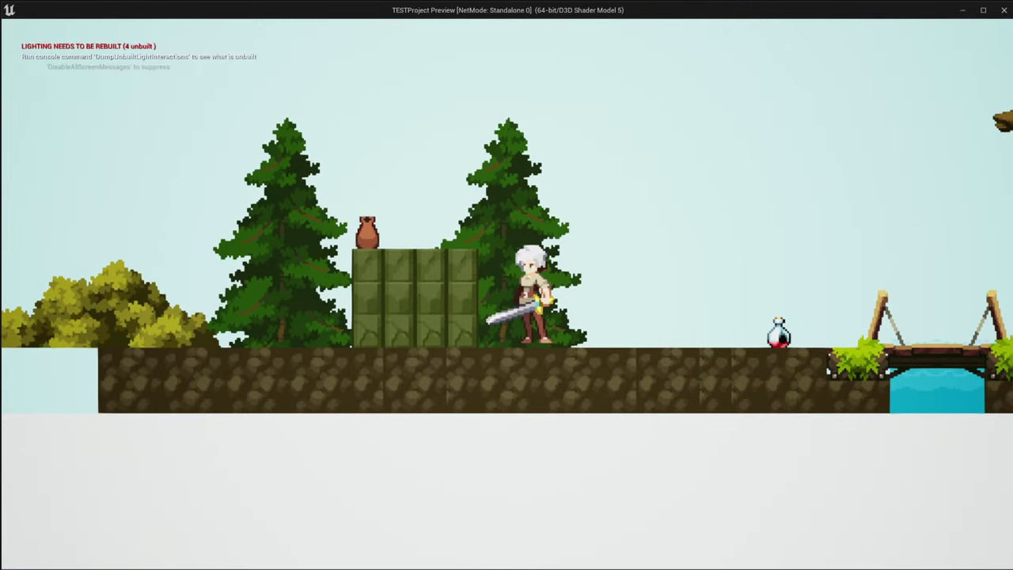
Run and jump back and forth until the character lands on the green blocks.
{"action": "key", "text": "d"}
{"action": "key", "text": "space"}
{"action": "key", "text": "a"}
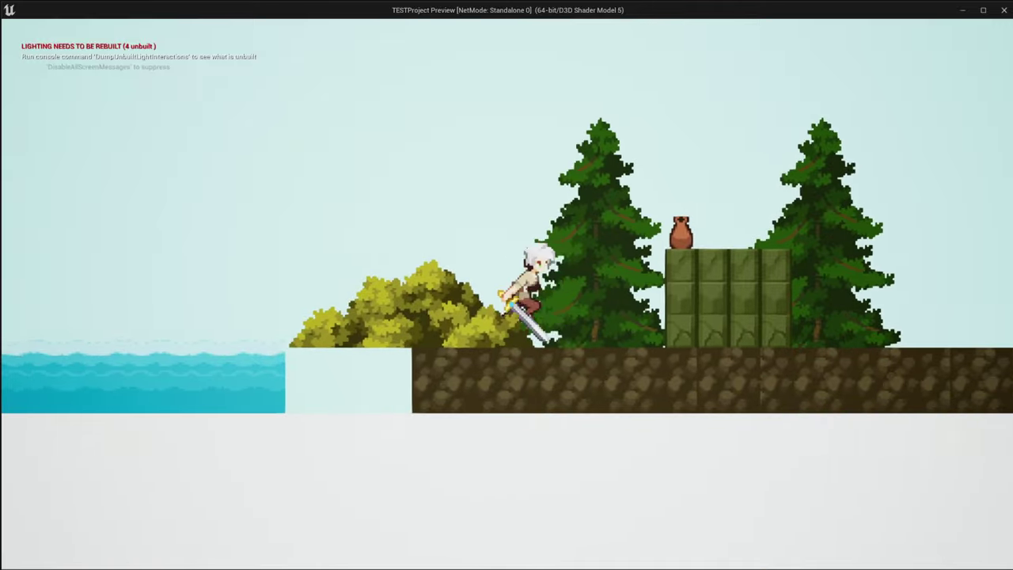
{"action": "key", "text": "d"}
{"action": "key", "text": "space"}
{"action": "key", "text": "a"}
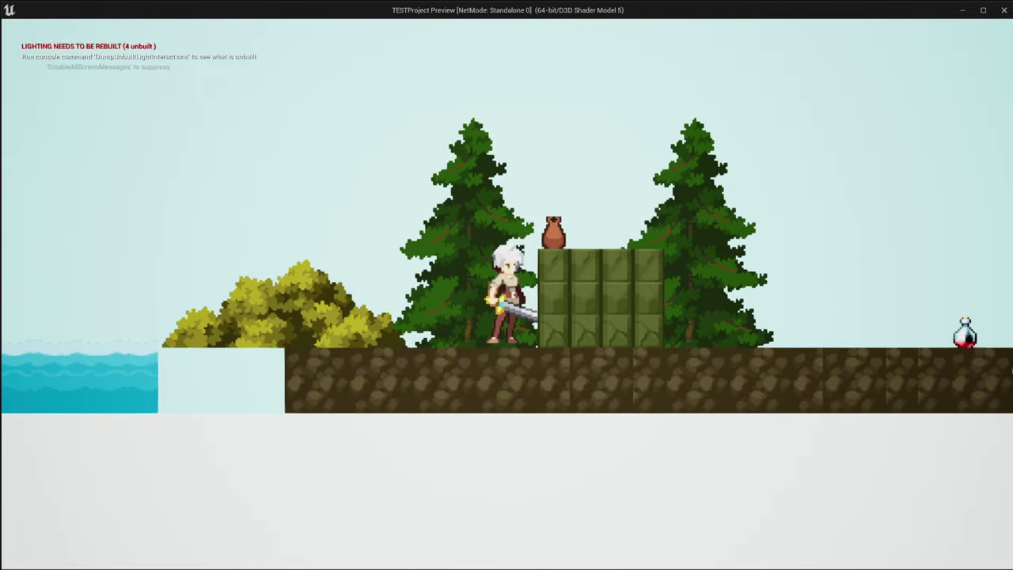
{"action": "key", "text": "space"}
{"action": "key", "text": "d"}
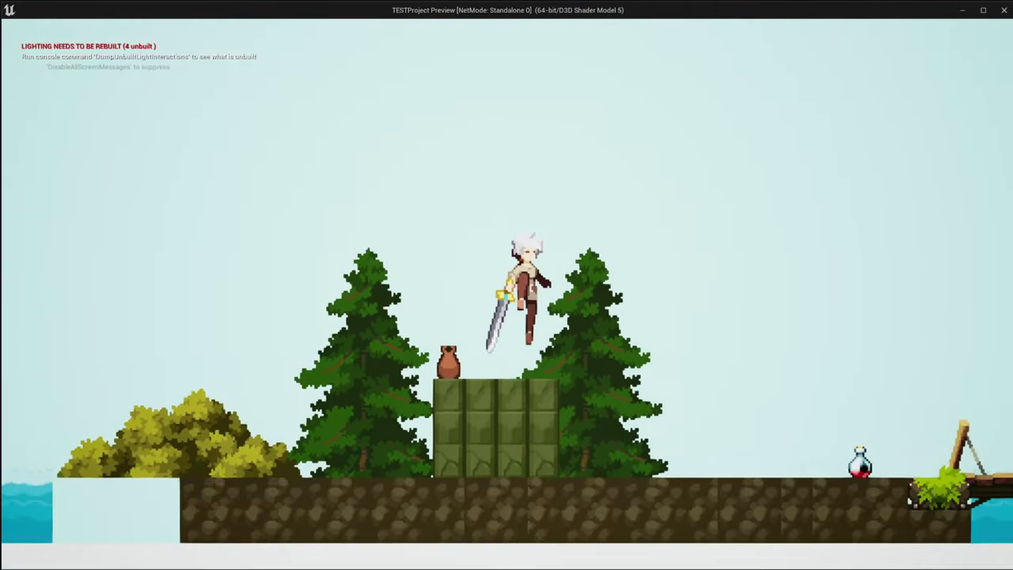
{"action": "key", "text": "a"}
{"action": "key", "text": "a"}
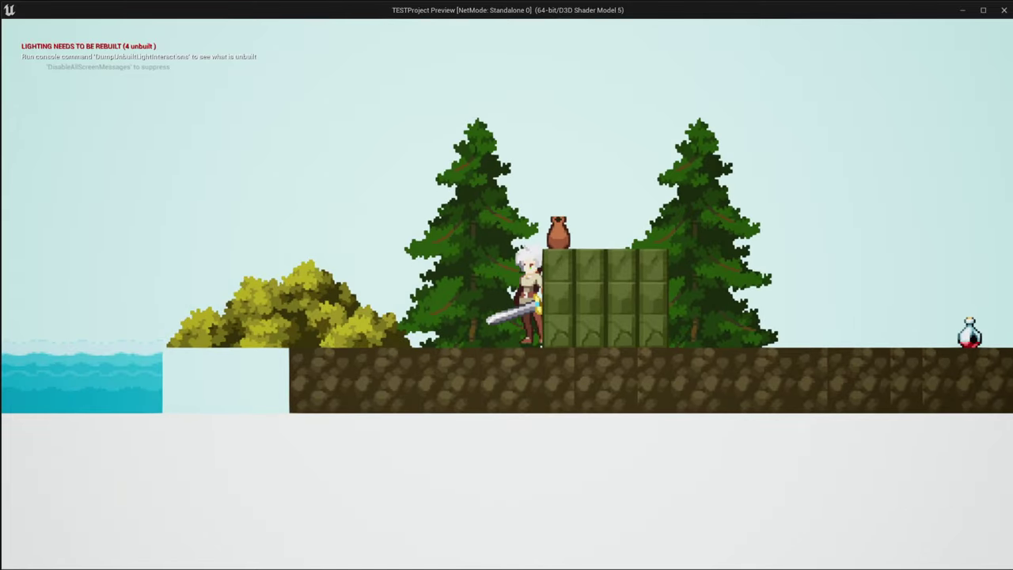
Jump over the bush toward the potion, then run left and jump onto the trees.
{"action": "key", "text": "space"}
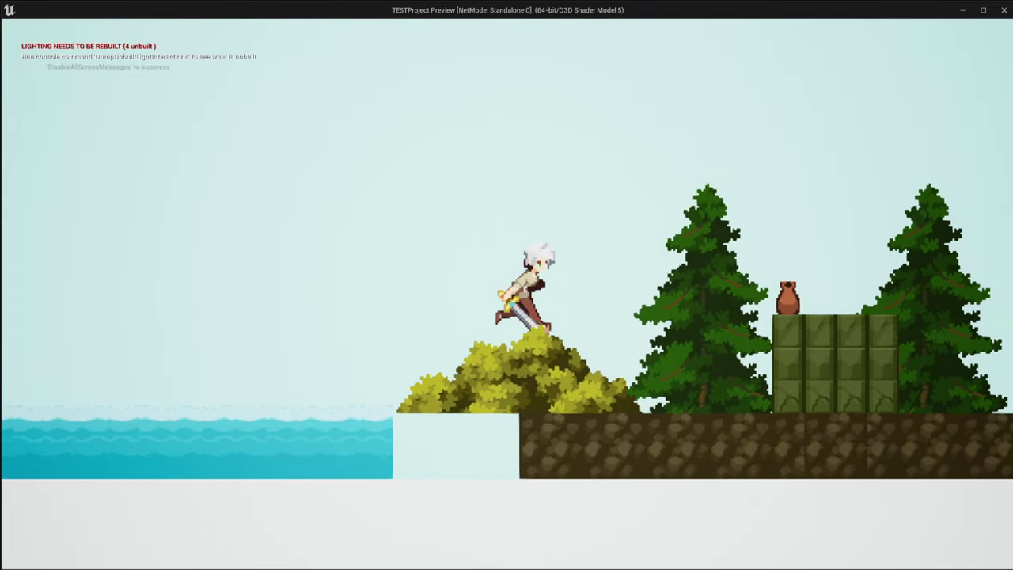
{"action": "key", "text": "d"}
{"action": "key", "text": "space"}
{"action": "key", "text": "d"}
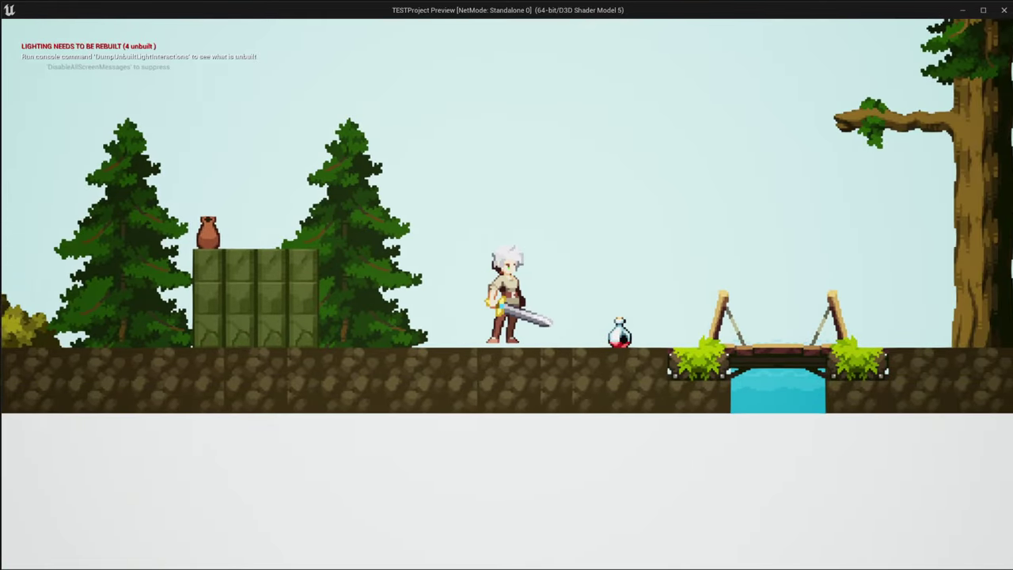
{"action": "key", "text": "a"}
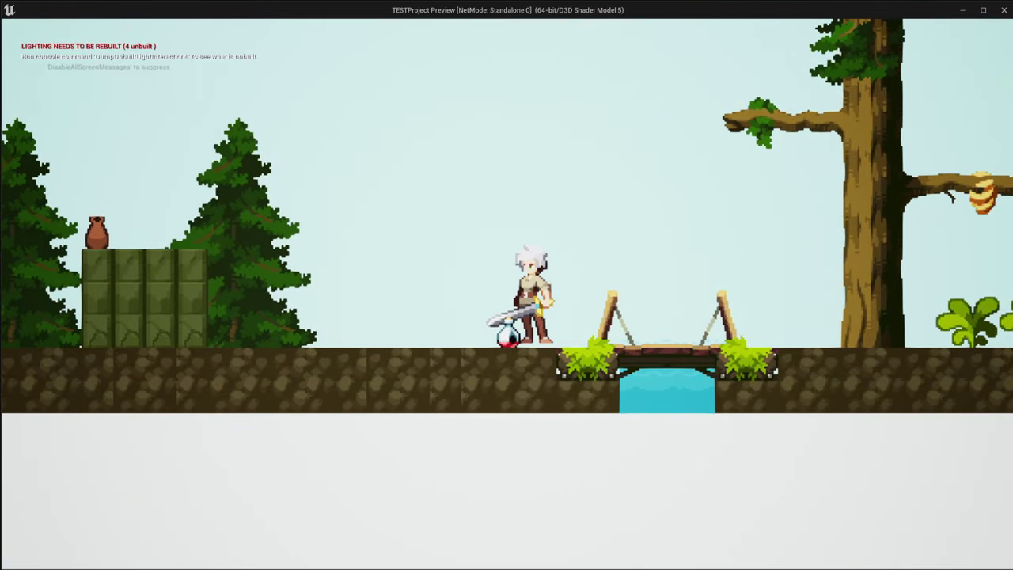
{"action": "key", "text": "a"}
{"action": "key", "text": "space"}
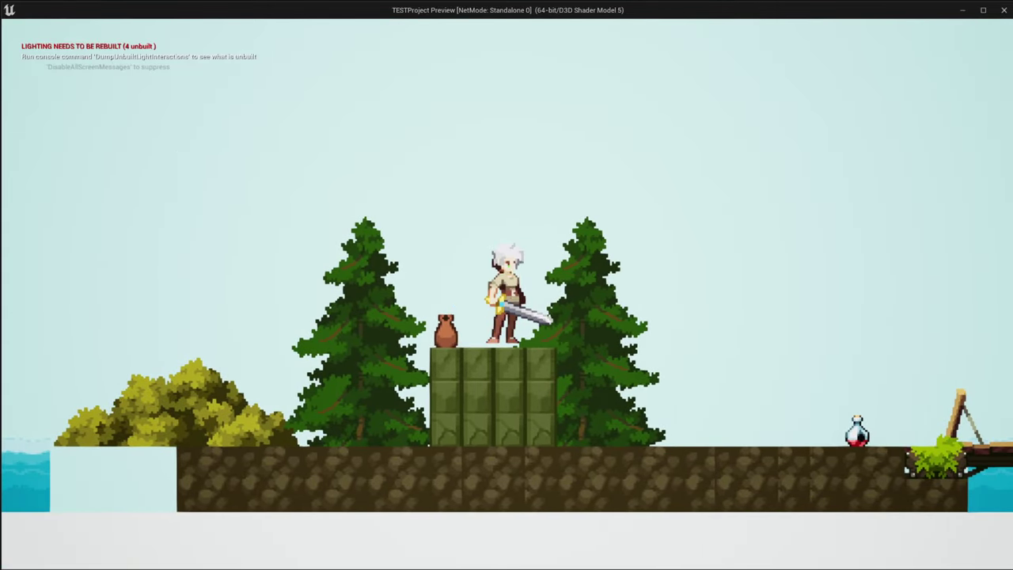
Run the character back and forth across the bridge and past it, then end the play-test.
{"action": "key", "text": "d"}
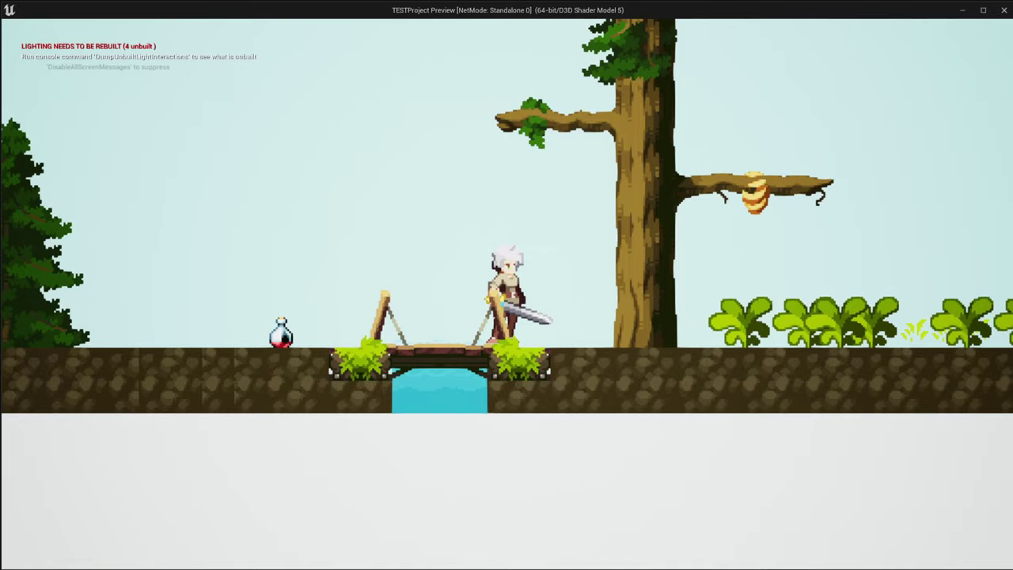
{"action": "key", "text": "a"}
{"action": "key", "text": "d"}
{"action": "key", "text": "a"}
{"action": "key", "text": "d"}
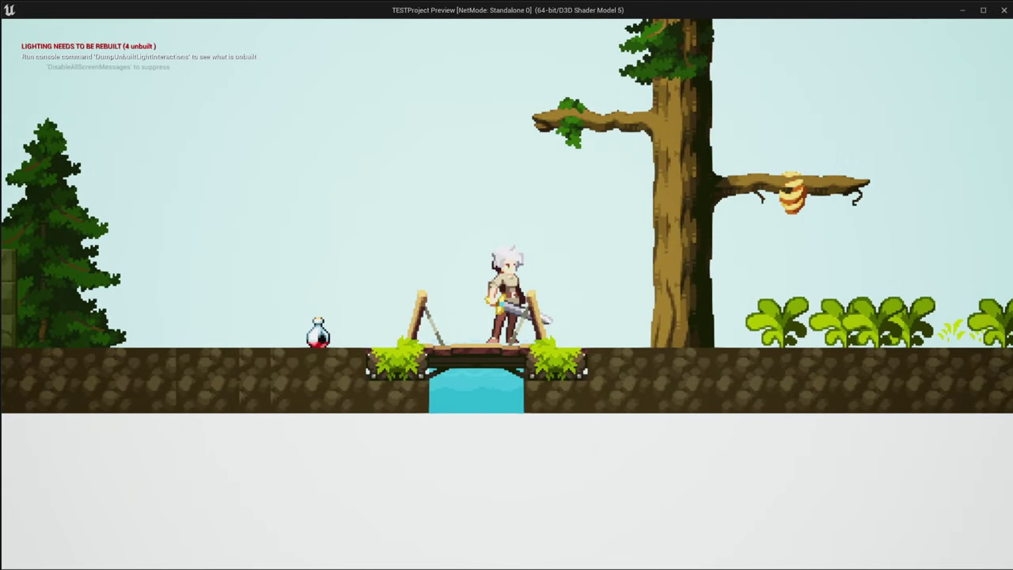
{"action": "key", "text": "Escape"}
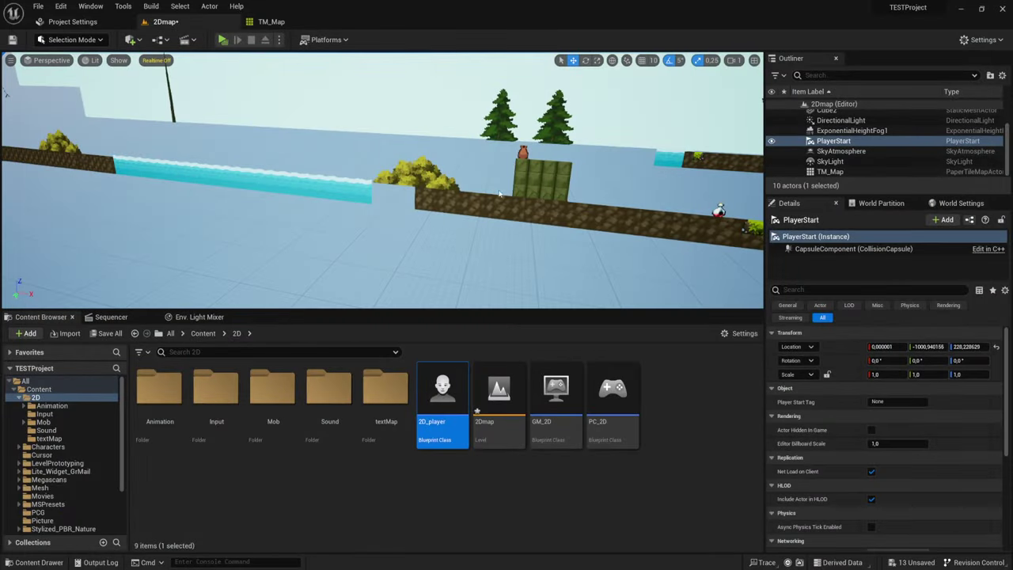
Look over the level in 3D, then Save All, including the 2Dmap level and textMap tile sets.
{"action": "right_click_drag", "start_coordinate": [600, 167], "coordinate": [548, 159]}
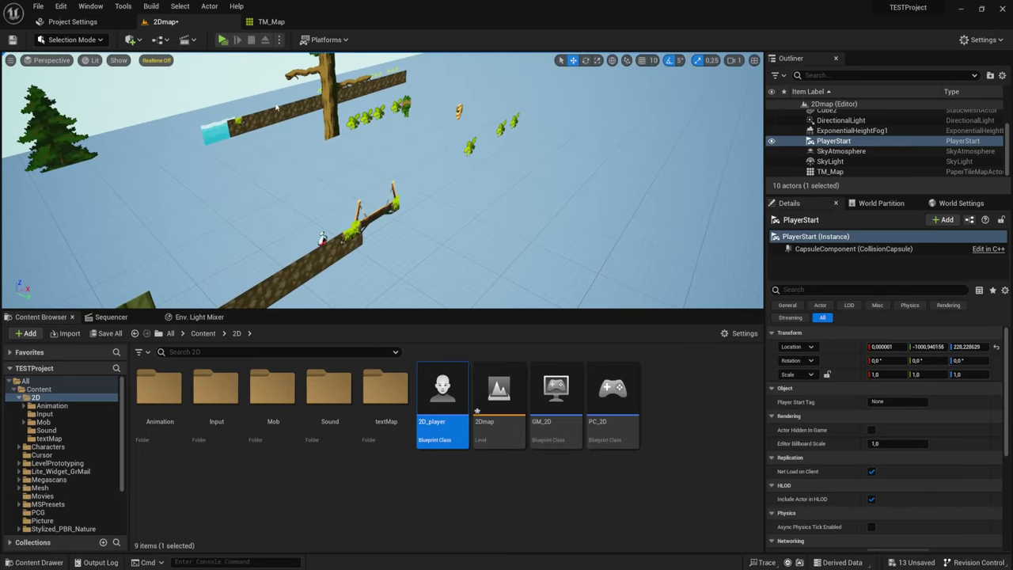
{"action": "right_click_drag", "start_coordinate": [281, 107], "coordinate": [281, 106]}
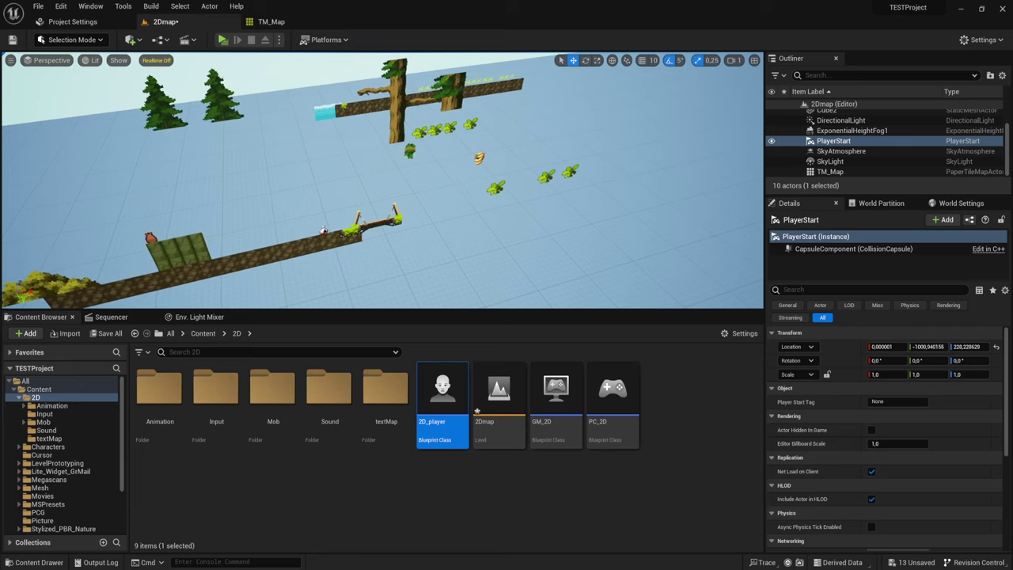
{"action": "right_click_drag", "start_coordinate": [480, 178], "coordinate": [445, 192]}
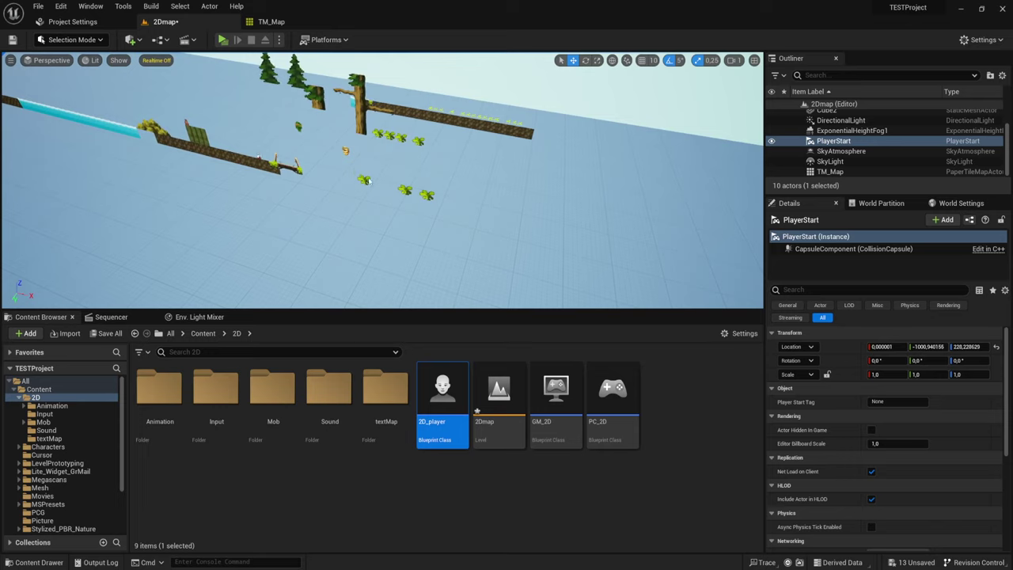
{"action": "right_click_drag", "start_coordinate": [497, 211], "coordinate": [497, 211]}
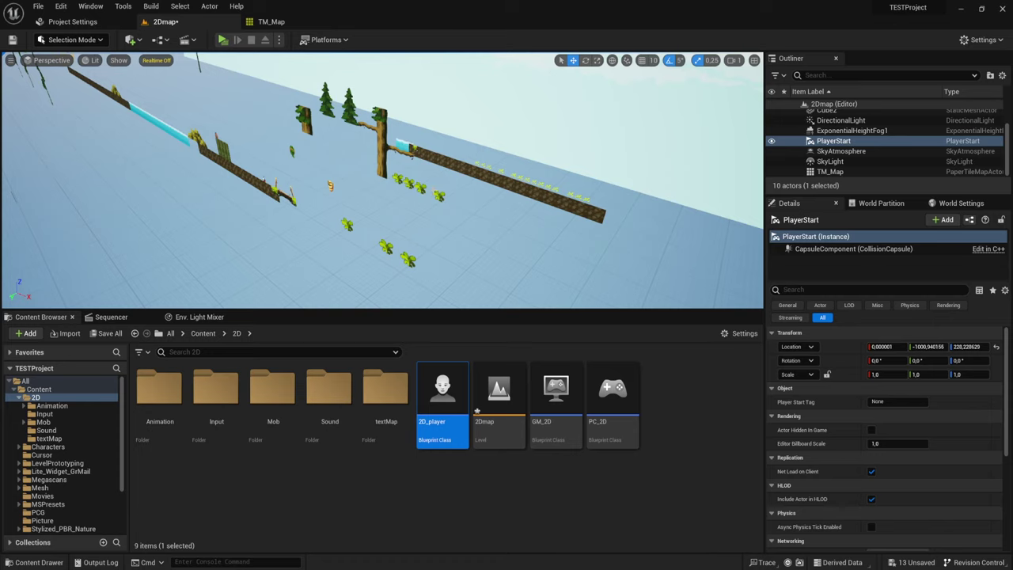
{"action": "right_click_drag", "start_coordinate": [504, 226], "coordinate": [504, 226]}
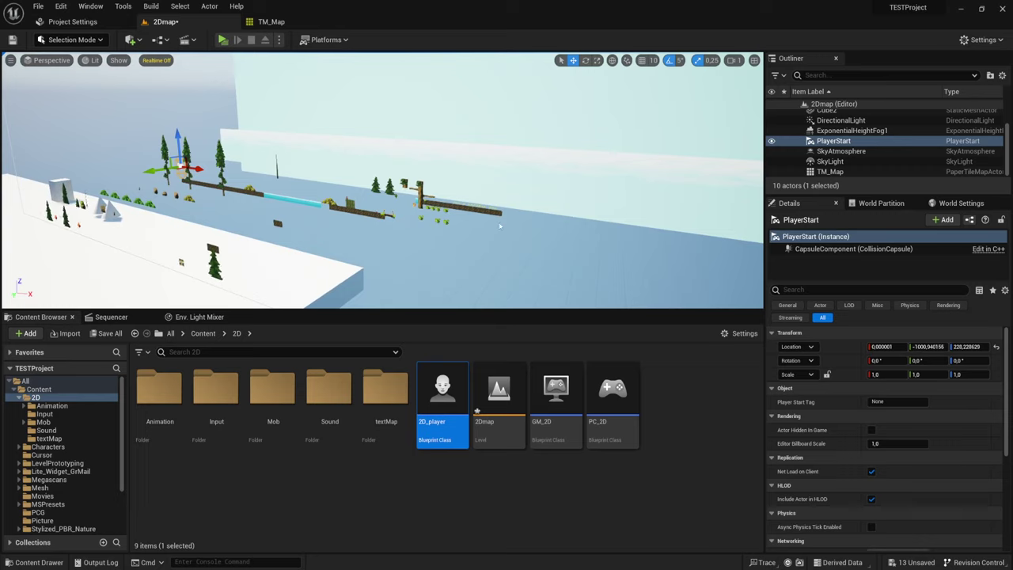
{"action": "left_click", "coordinate": [118, 334]}
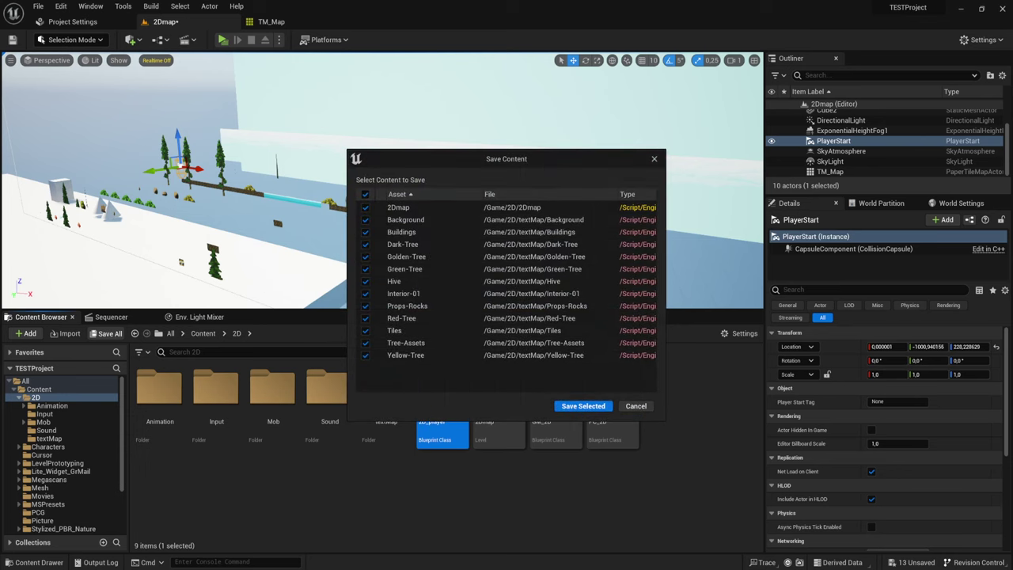
{"action": "left_click", "coordinate": [584, 407]}
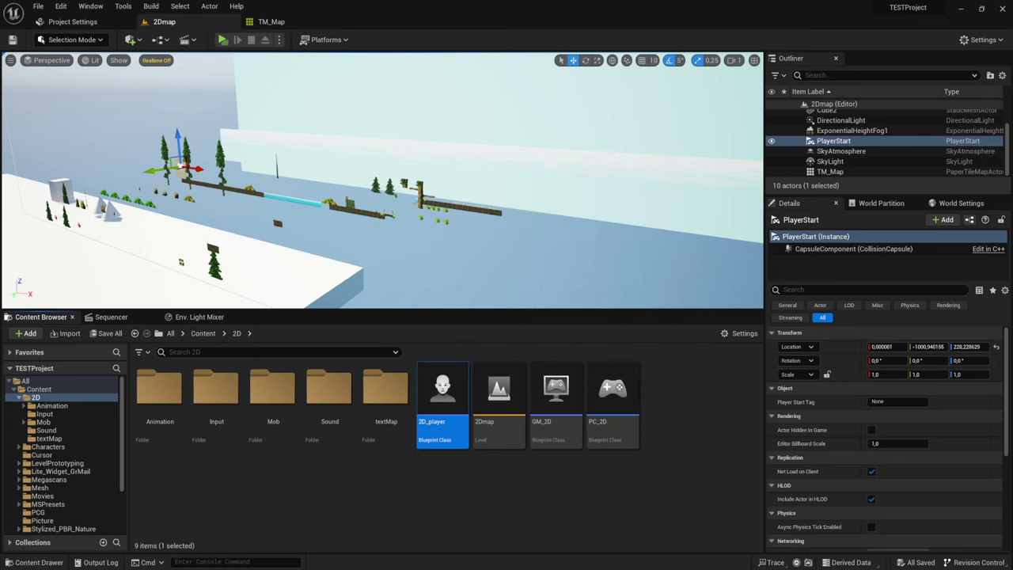